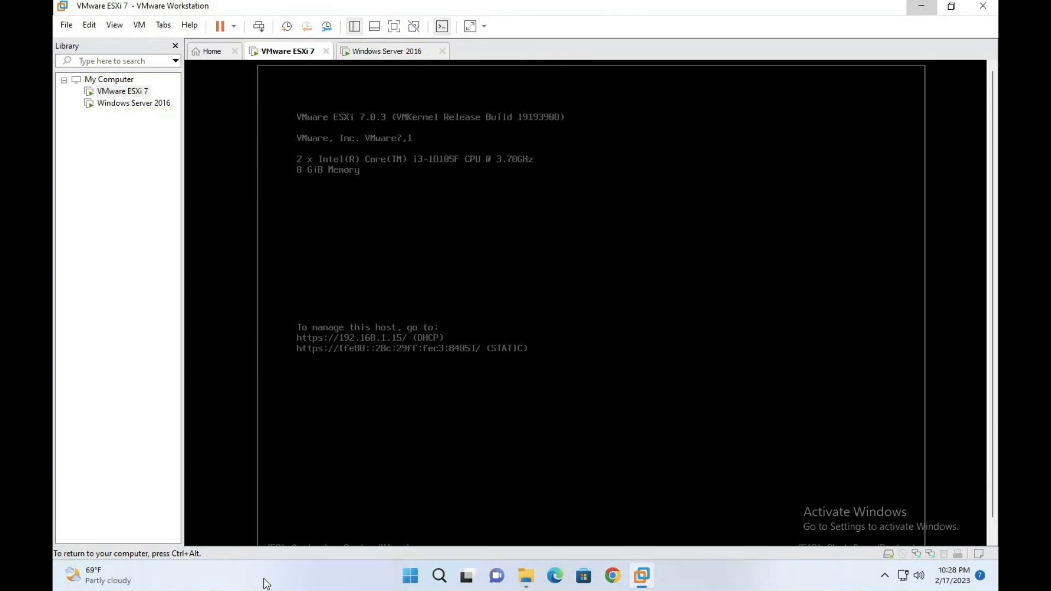
# Step: Leave the full-screen ESXi VM for the Mac desktop and launch Safari from the Dock
pyautogui.hotkey('ctrl', 'Left')
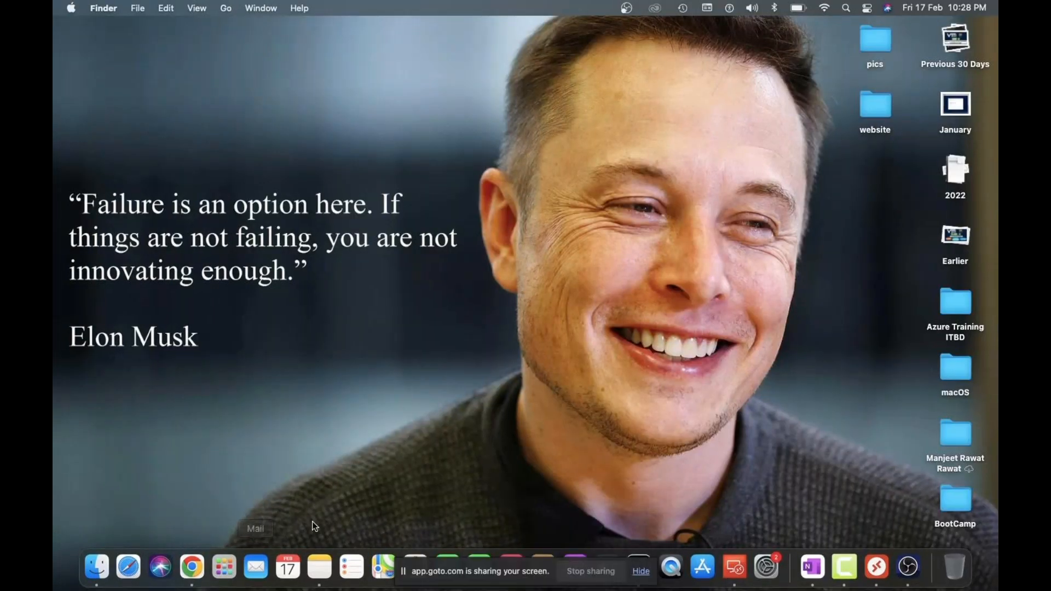
pyautogui.hotkey('ctrl', 'Right')
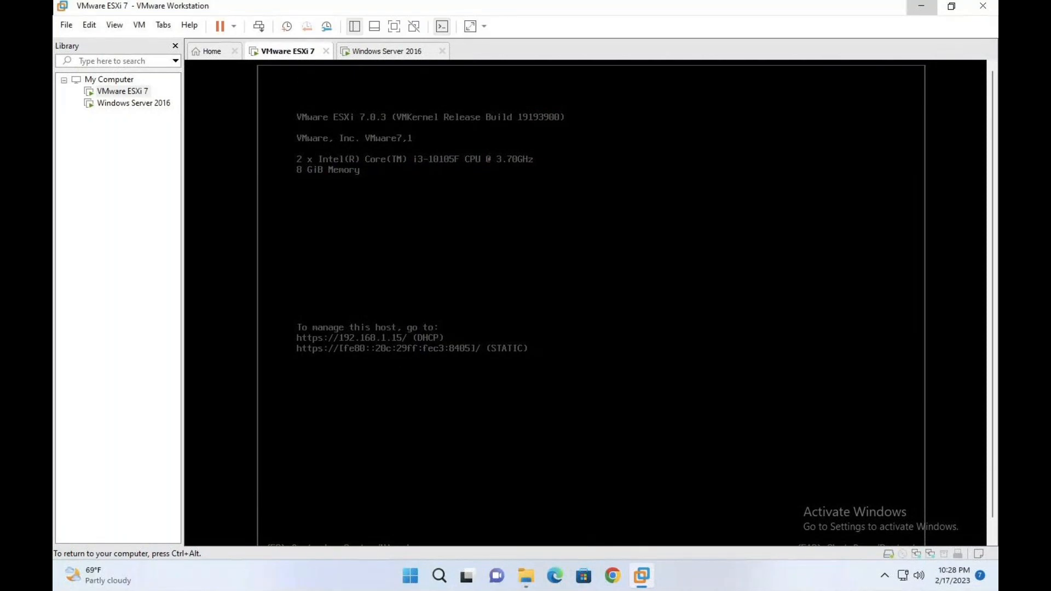
pyautogui.hotkey('ctrl', 'Left')
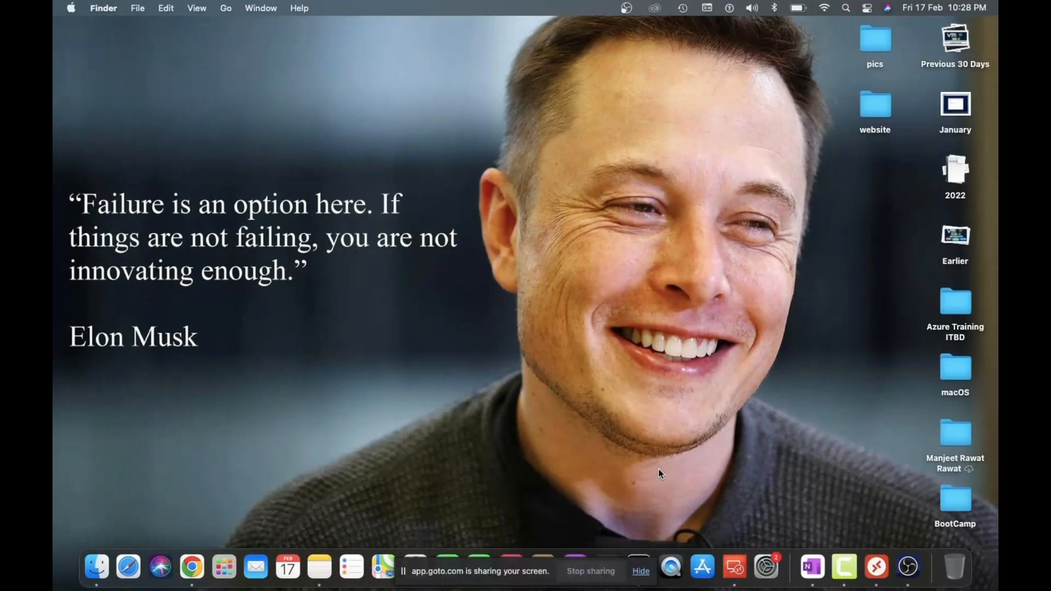
pyautogui.click(734, 569)
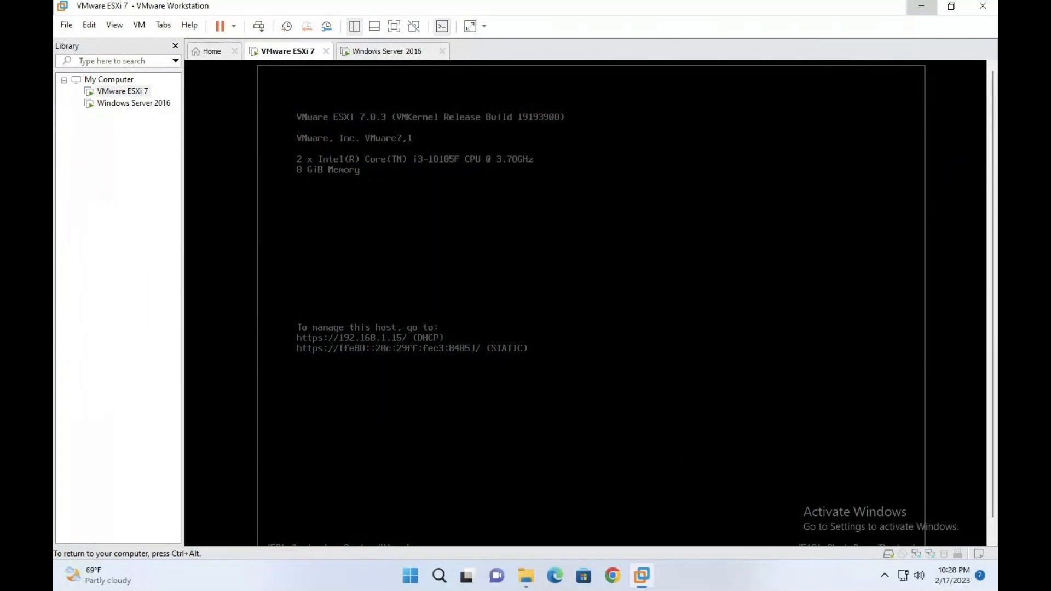
pyautogui.hotkey('ctrl', 'Left')
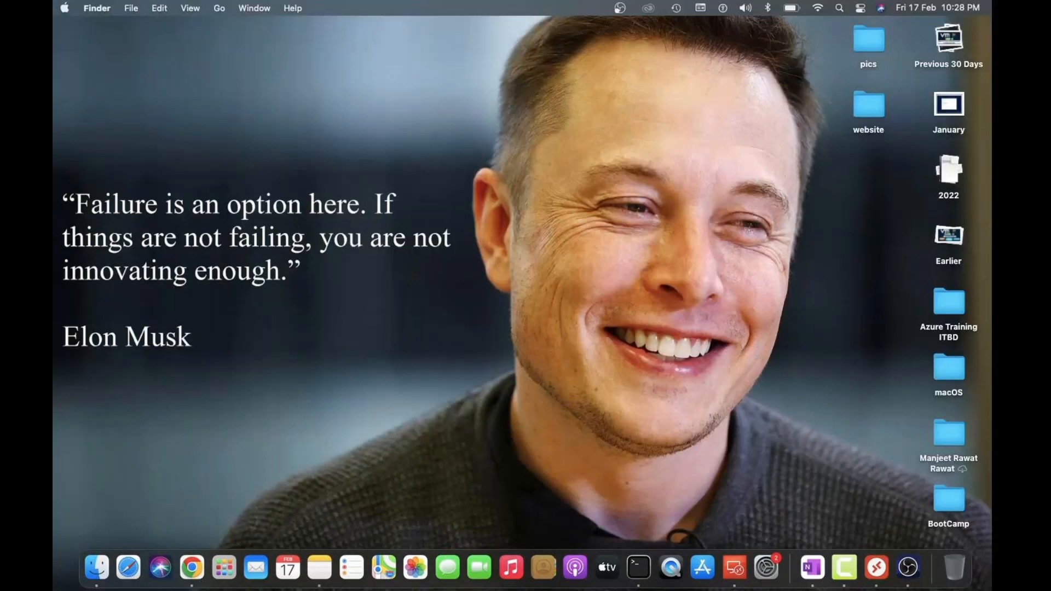
pyautogui.click(128, 567)
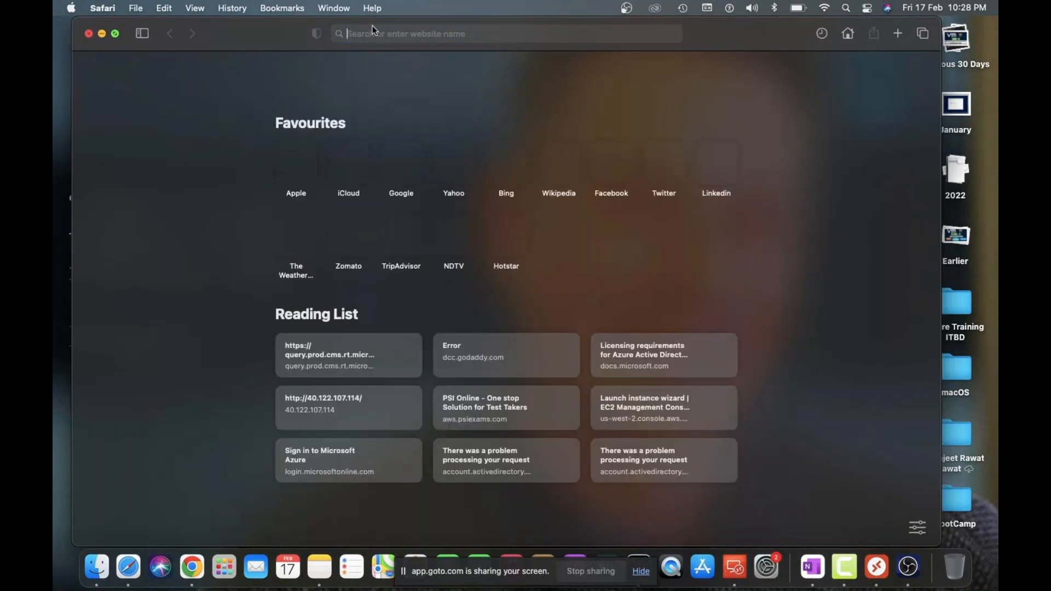
pyautogui.press('ctrl+super+f')
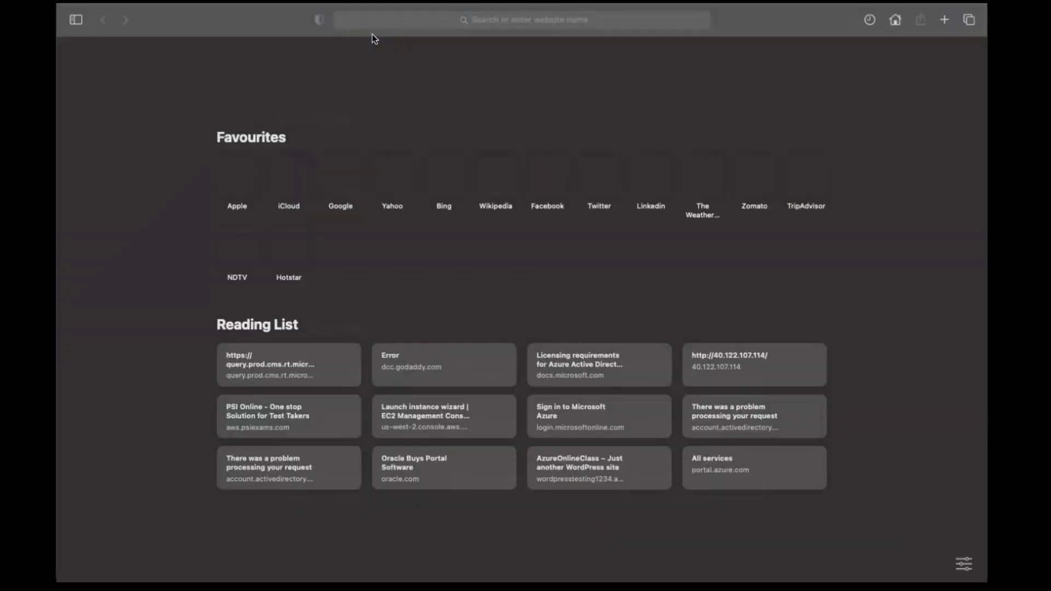
pyautogui.click(404, 12)
pyautogui.write('192.168.1.200:5480/')
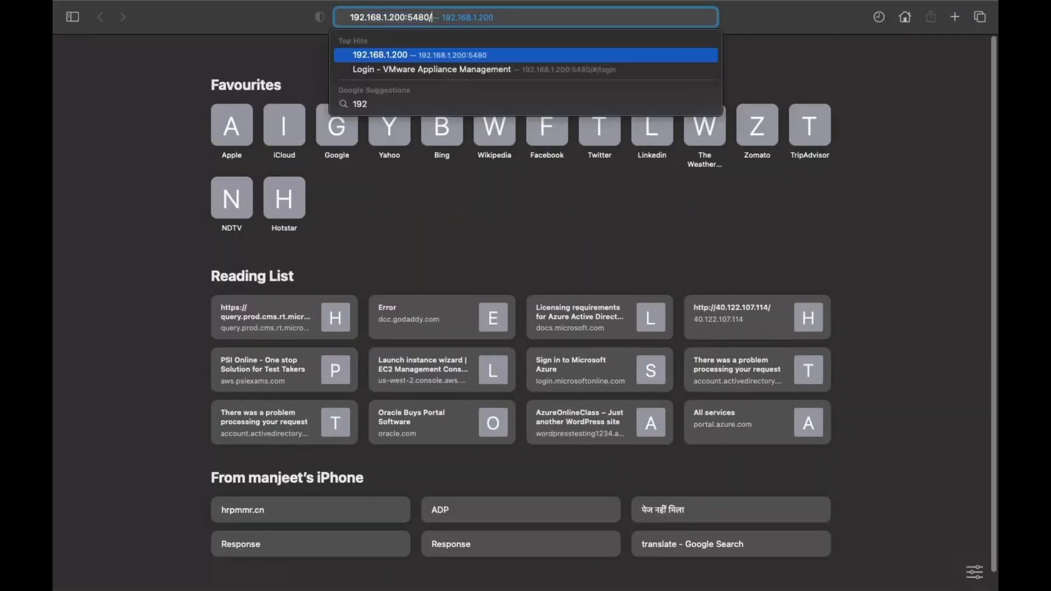
pyautogui.press('BackSpace')
pyautogui.press('BackSpace')
pyautogui.press('BackSpace')
pyautogui.press('BackSpace')
pyautogui.press('BackSpace')
pyautogui.press('BackSpace')
pyautogui.press('BackSpace')
pyautogui.press('BackSpace')
pyautogui.press('BackSpace')
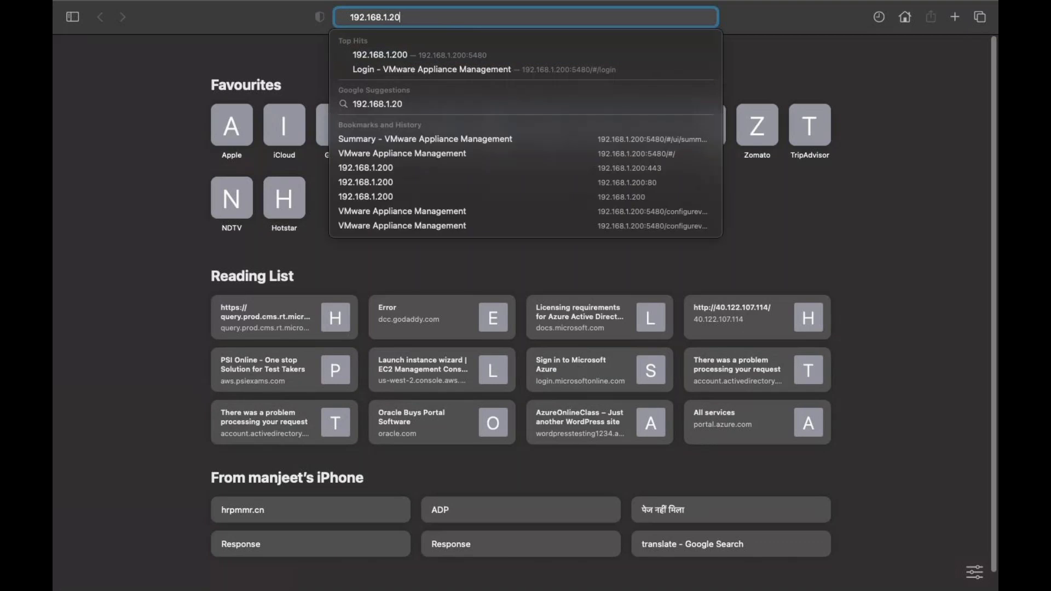
pyautogui.write('151')
pyautogui.press('Return')
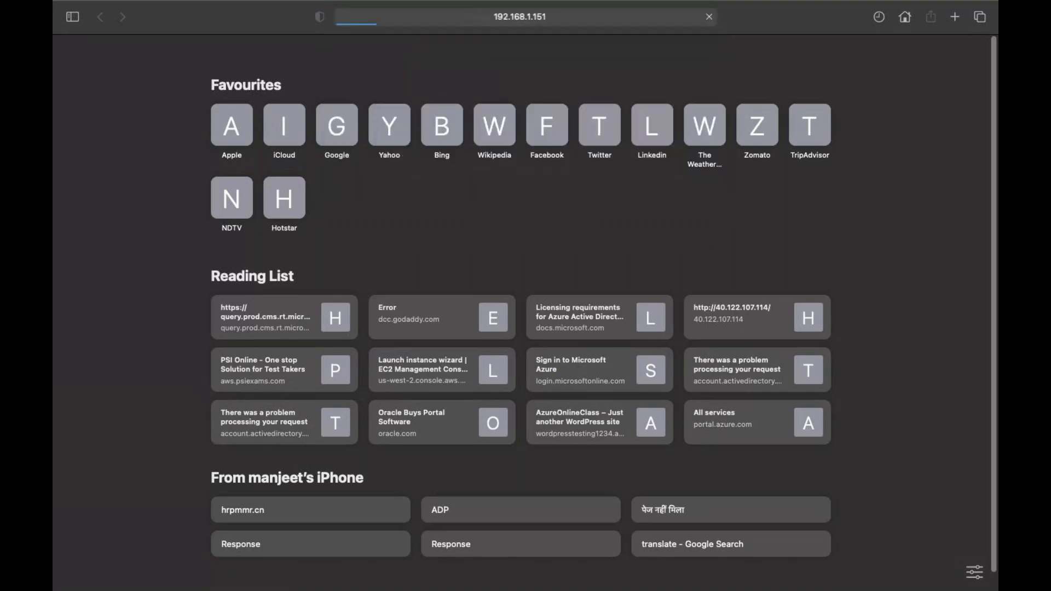
pyautogui.click(583, 22)
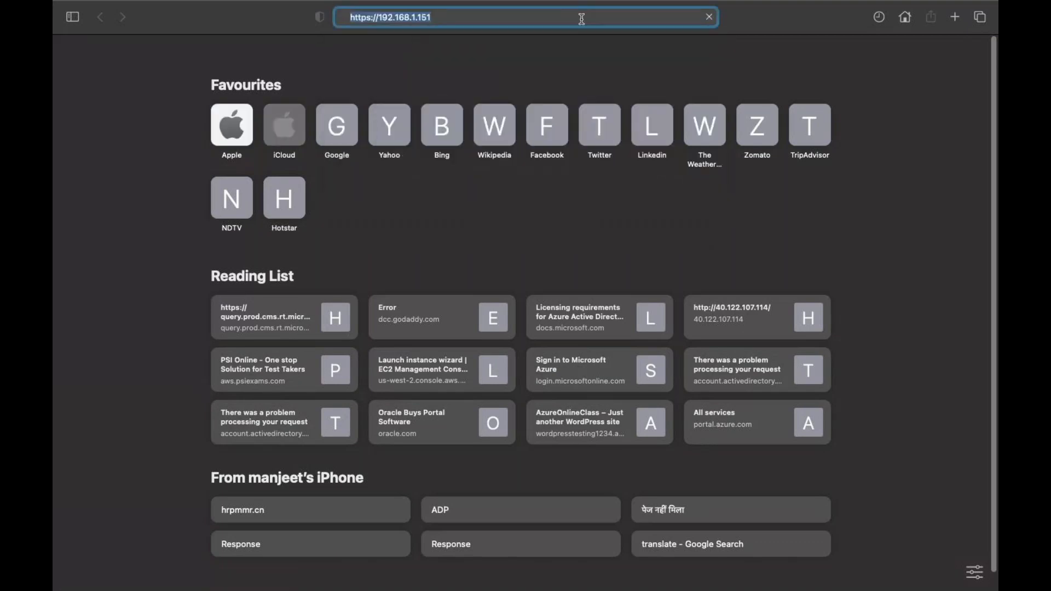
pyautogui.press('Right')
pyautogui.press('BackSpace')
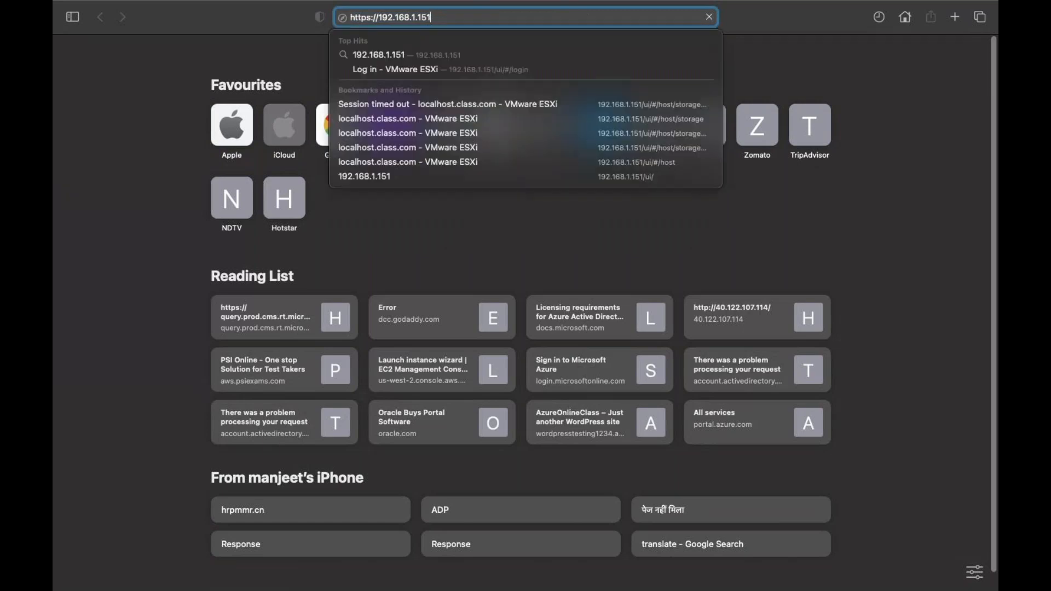
pyautogui.press('Return')
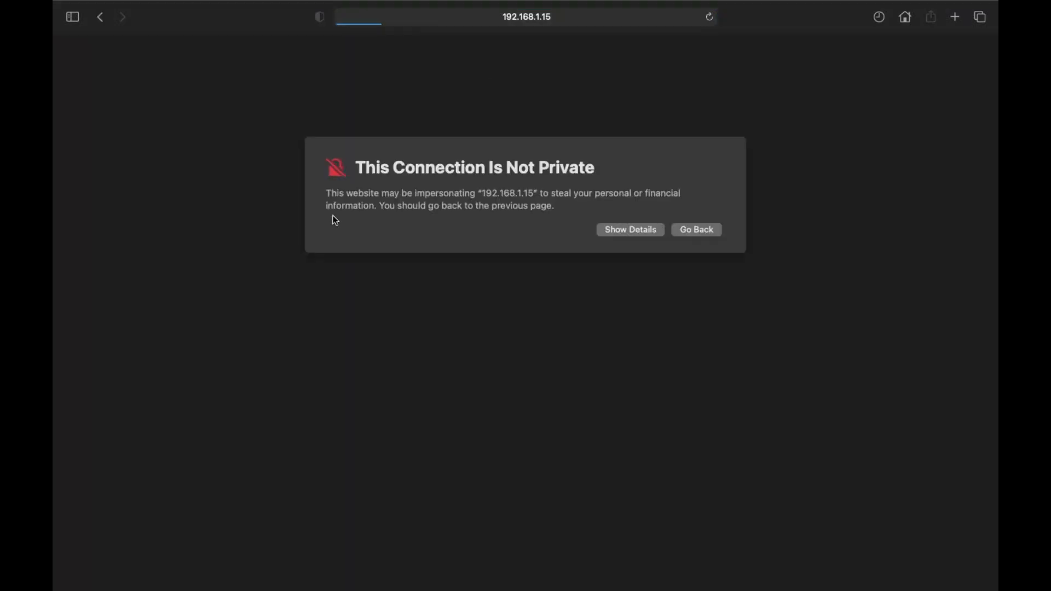
# Step: Bypass the certificate warning to visit the site, entering the Mac password to trust it
pyautogui.click(631, 230)
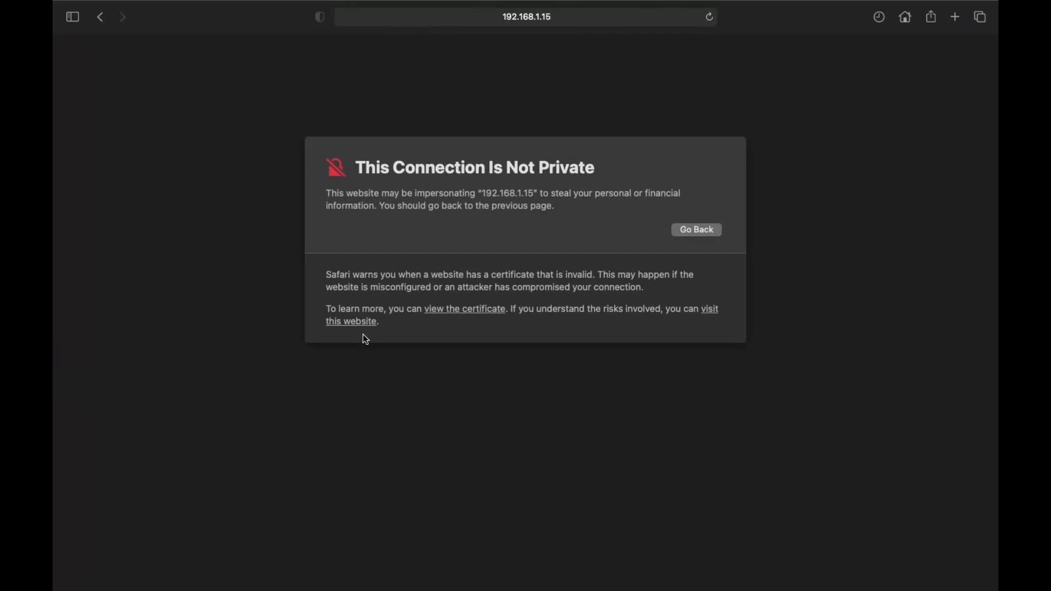
pyautogui.click(355, 327)
pyautogui.click(557, 359)
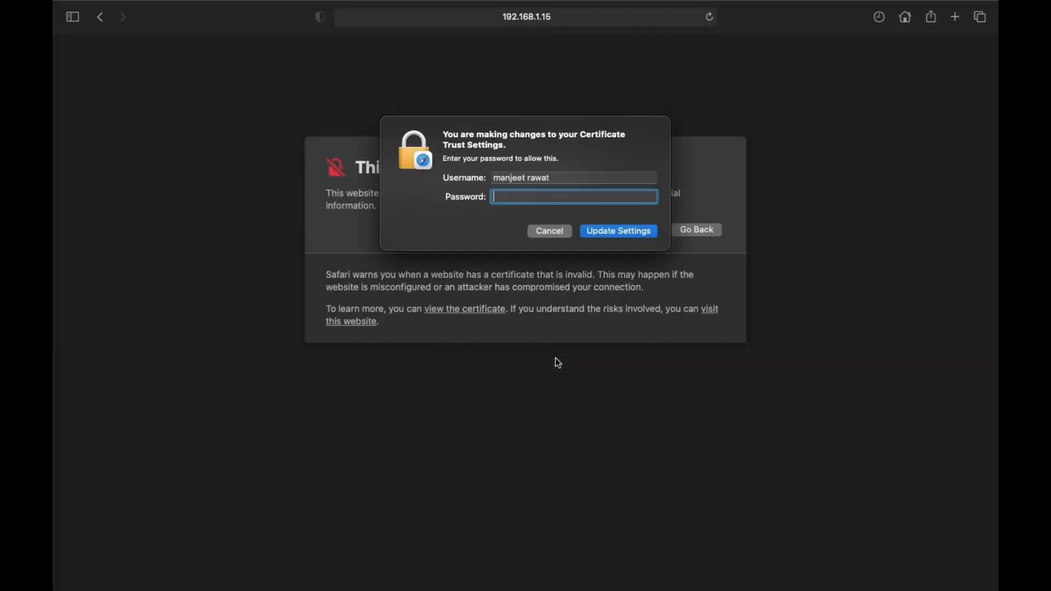
pyautogui.press('Return')
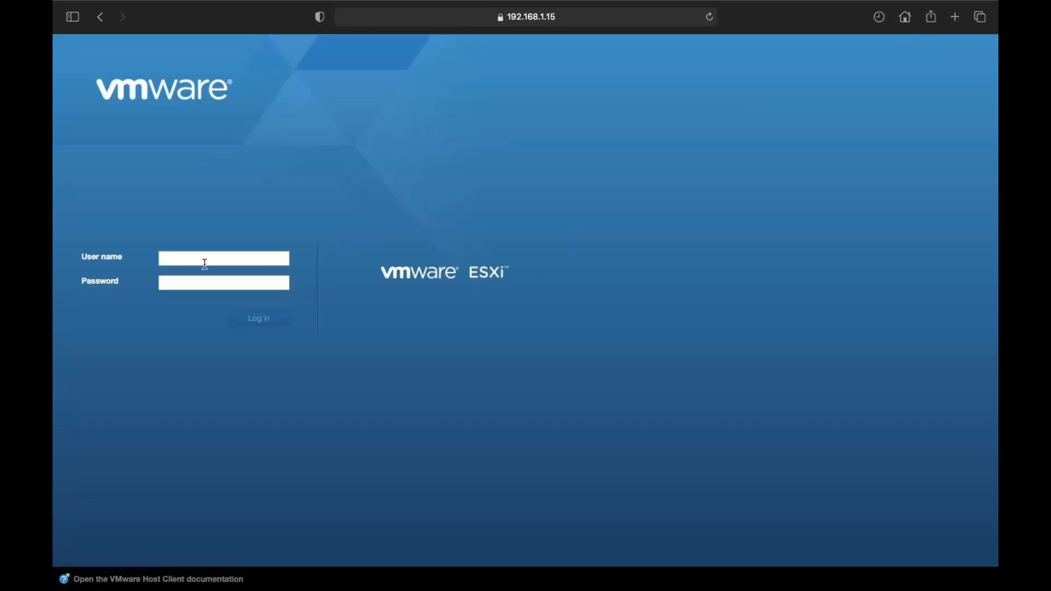
# Step: Log in as root, decline saving the password, and go to the Networking page
pyautogui.click(205, 264)
pyautogui.write('roo')
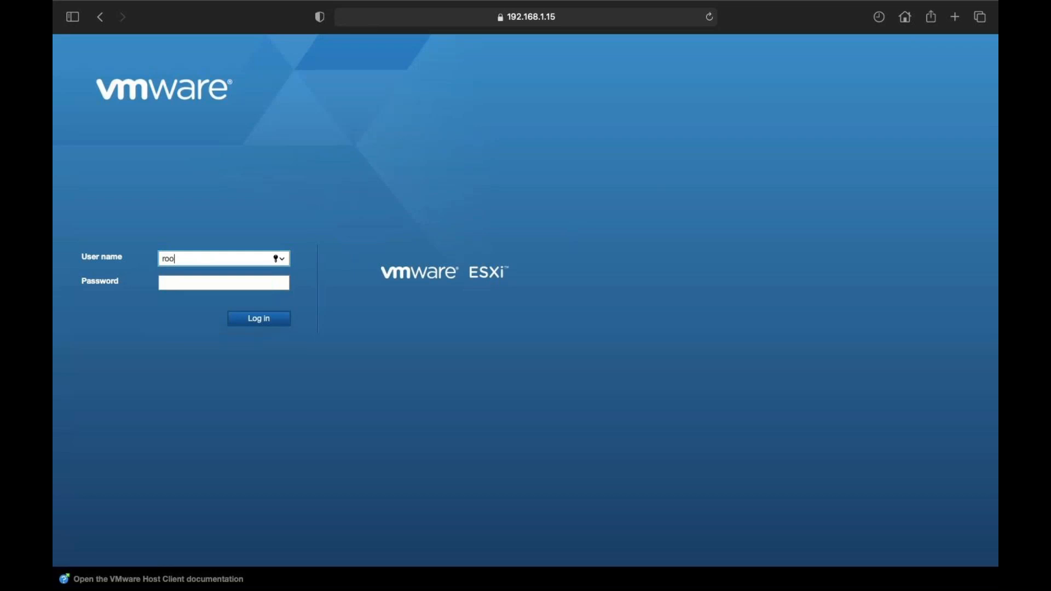
pyautogui.write('t')
pyautogui.press('Tab')
pyautogui.write('••••••••')
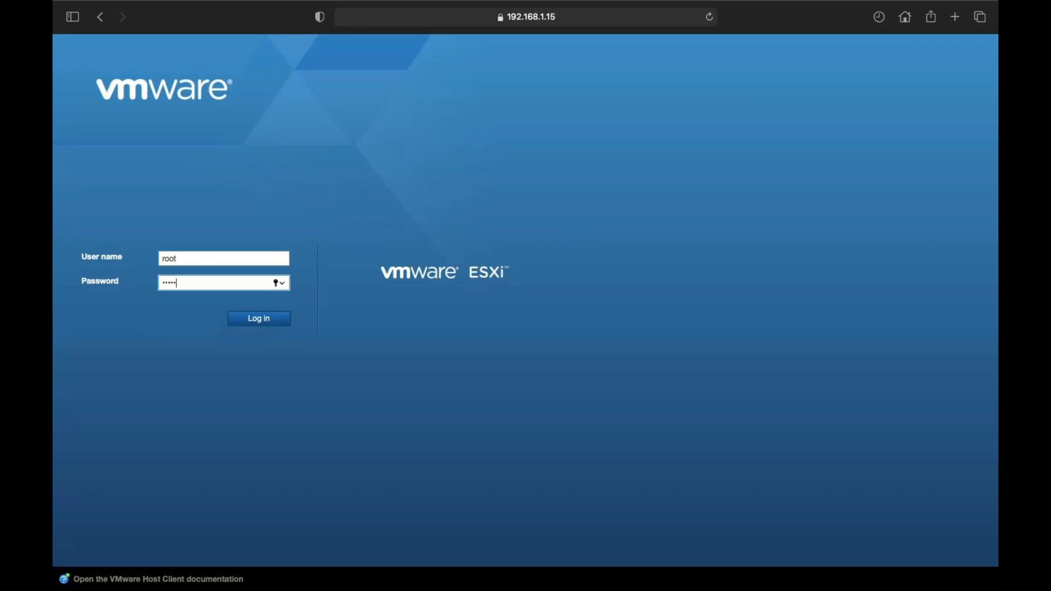
pyautogui.press('Return')
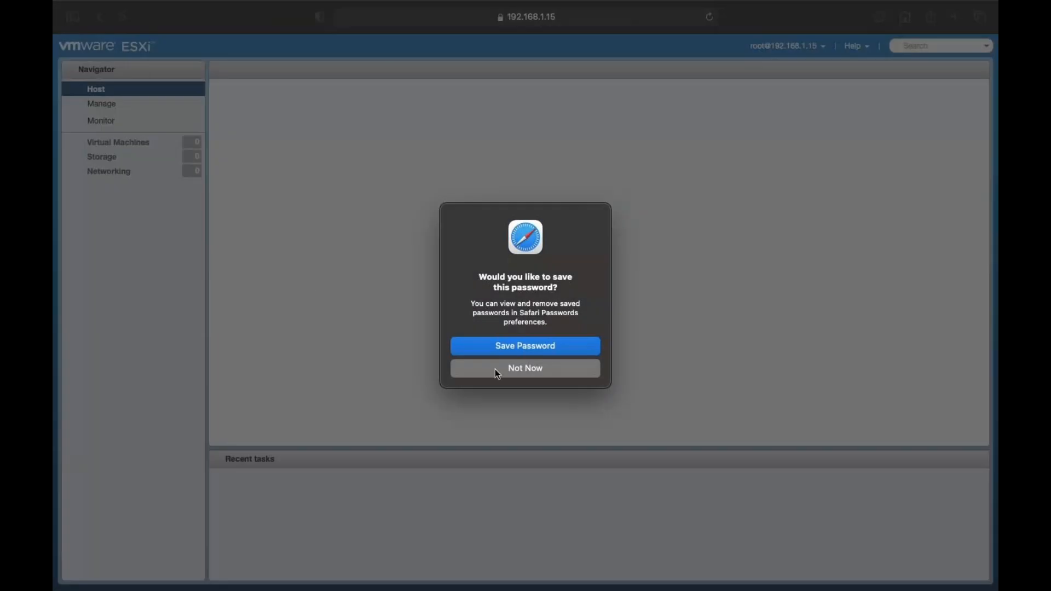
pyautogui.click(497, 373)
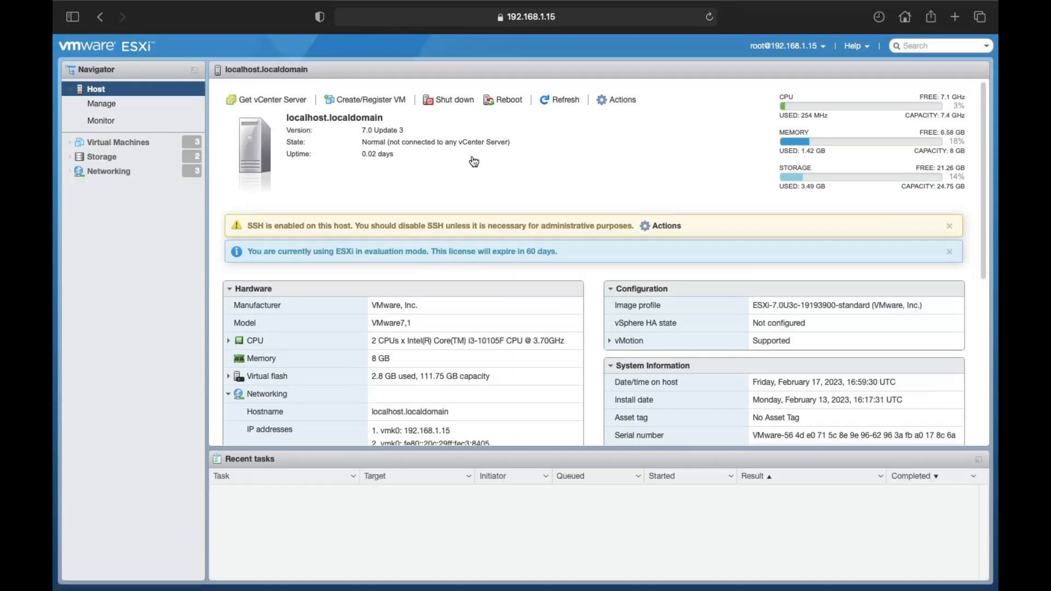
pyautogui.click(164, 172)
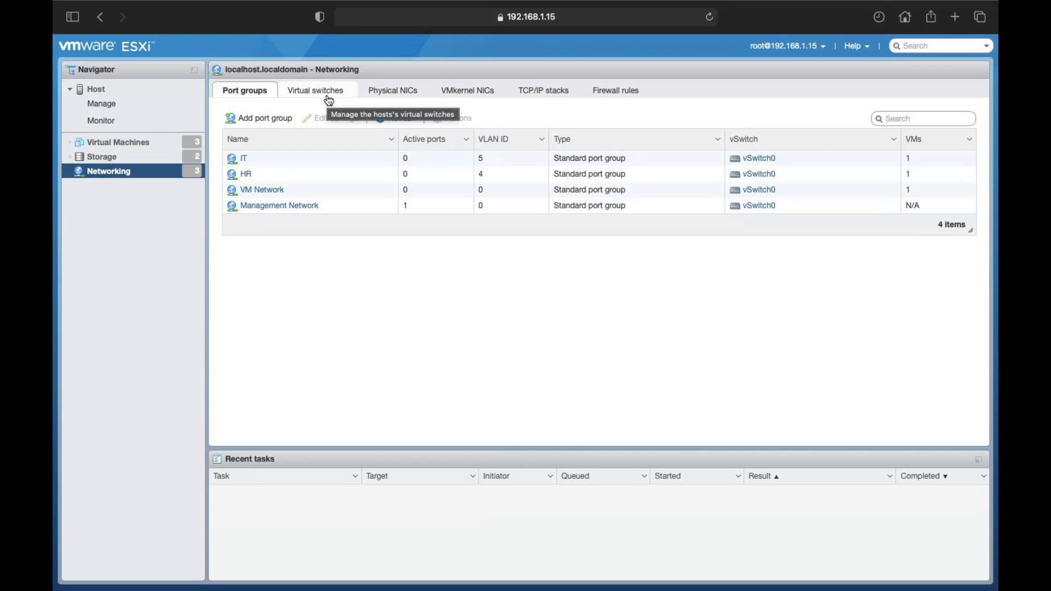
# Step: Show the Virtual switches tab, listing vSwitch0 with 4 port groups and 2 uplinks
pyautogui.click(328, 99)
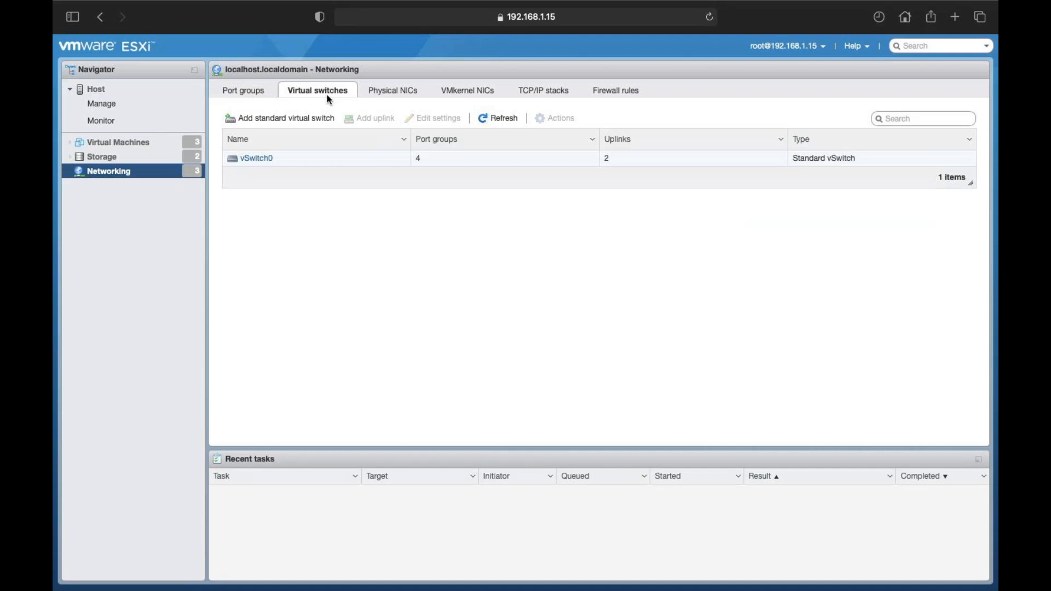
# Step: Show the Physical NICs tab, listing vmnic0 and vmnic1 at 10000 Mbps full duplex
pyautogui.click(381, 92)
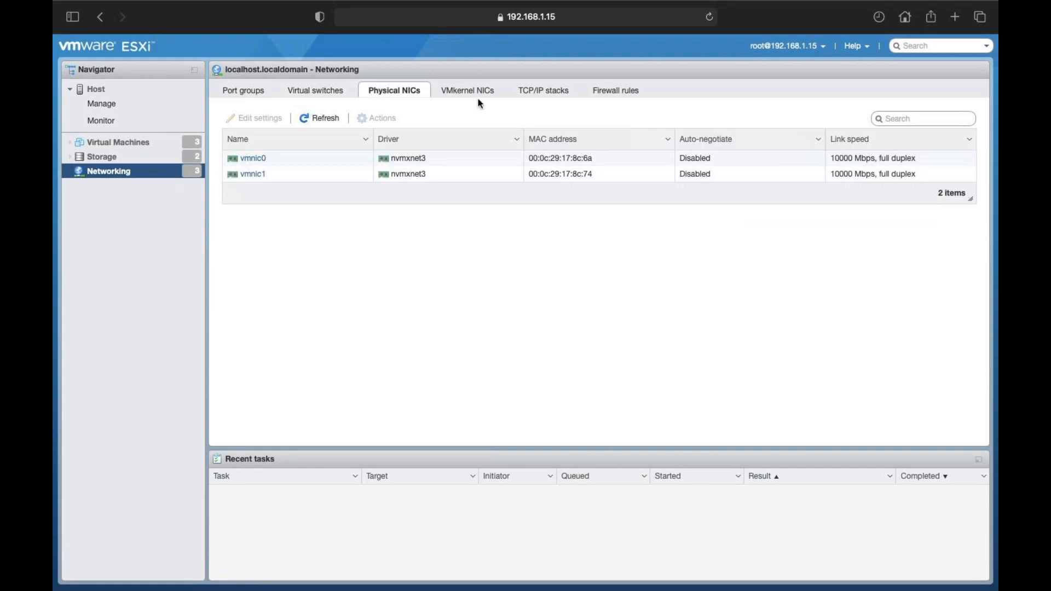
# Step: Show the TCP/IP stacks tab with the vMotion, Provisioning and Default stacks
pyautogui.click(542, 91)
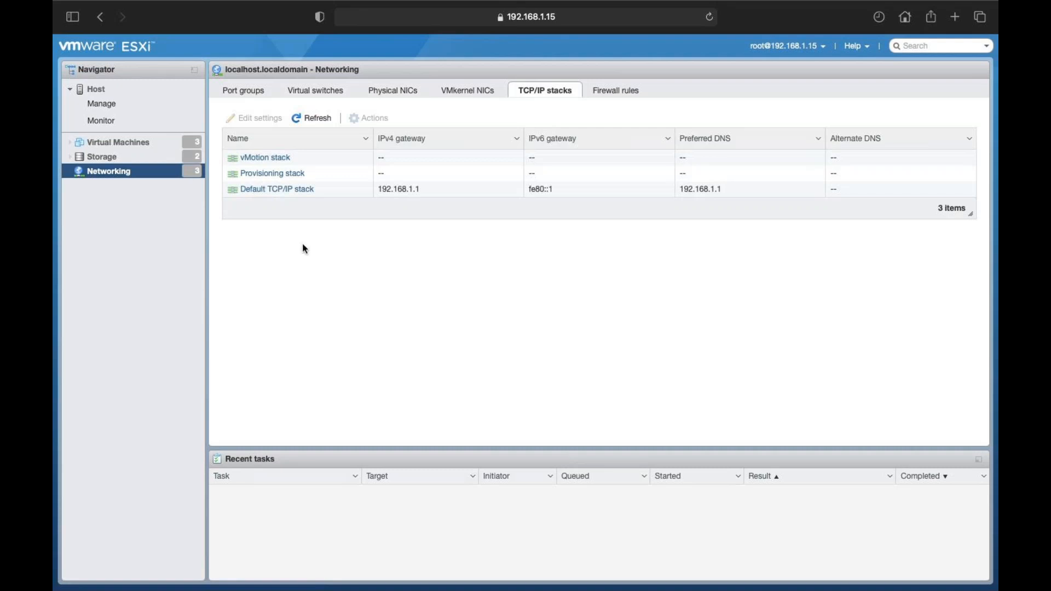
# Step: View the vMotion stack's details, then list the VMkernel NICs showing only vmk0
pyautogui.click(269, 159)
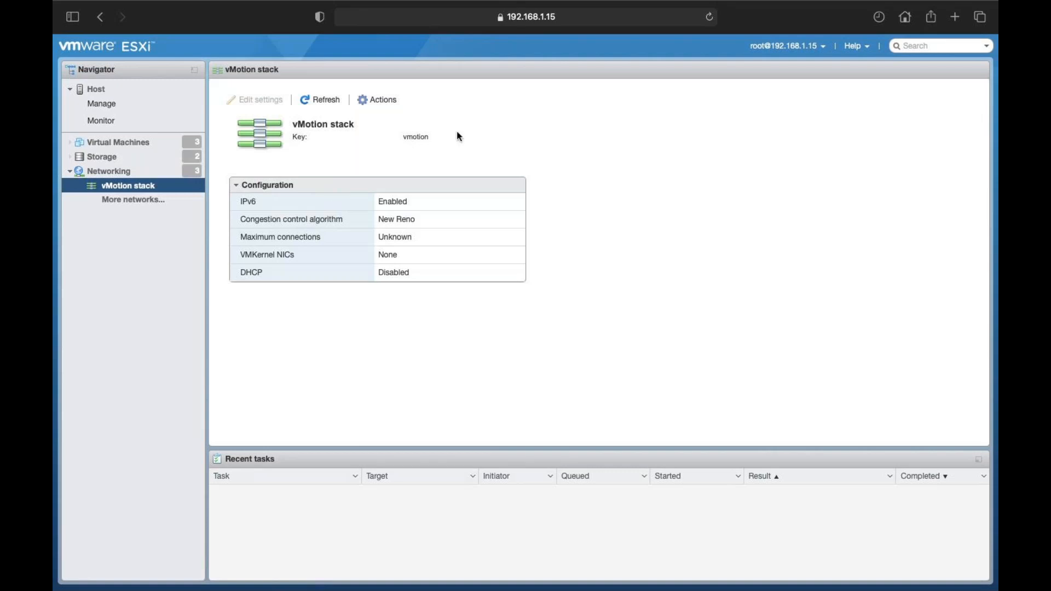
pyautogui.click(159, 171)
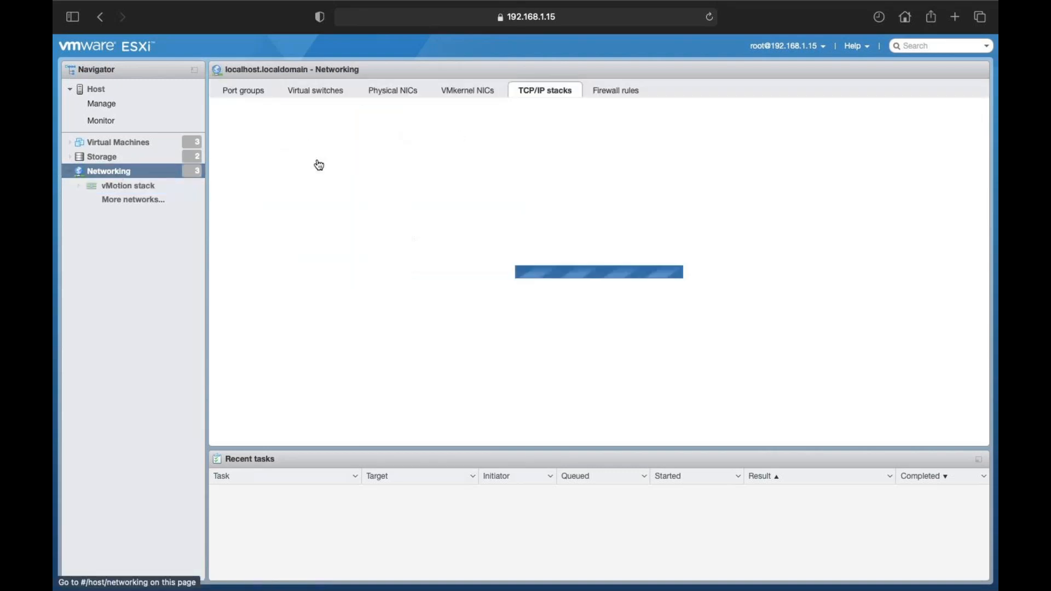
pyautogui.click(463, 92)
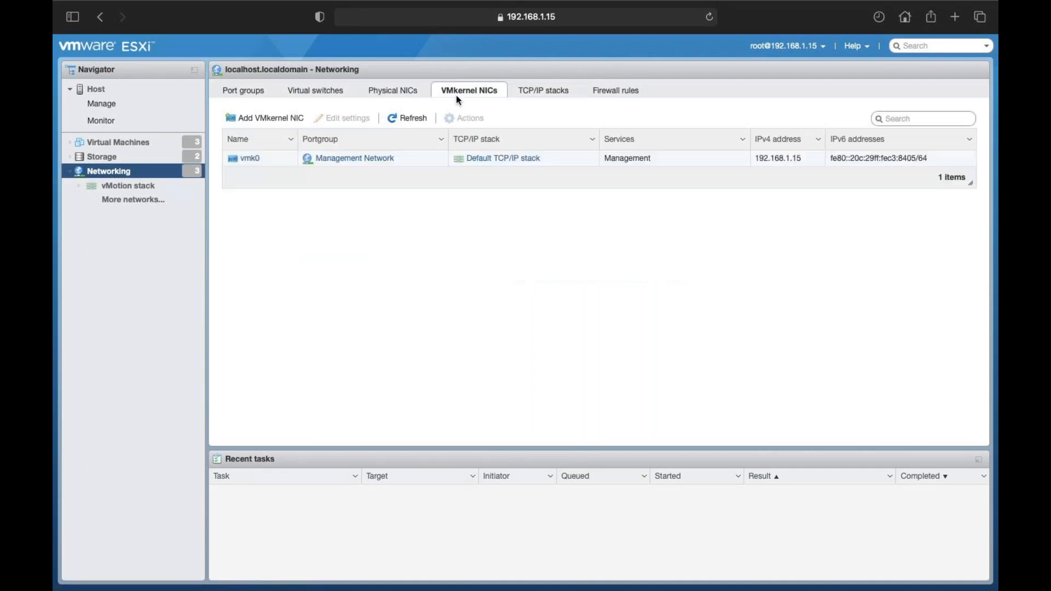
pyautogui.click(251, 161)
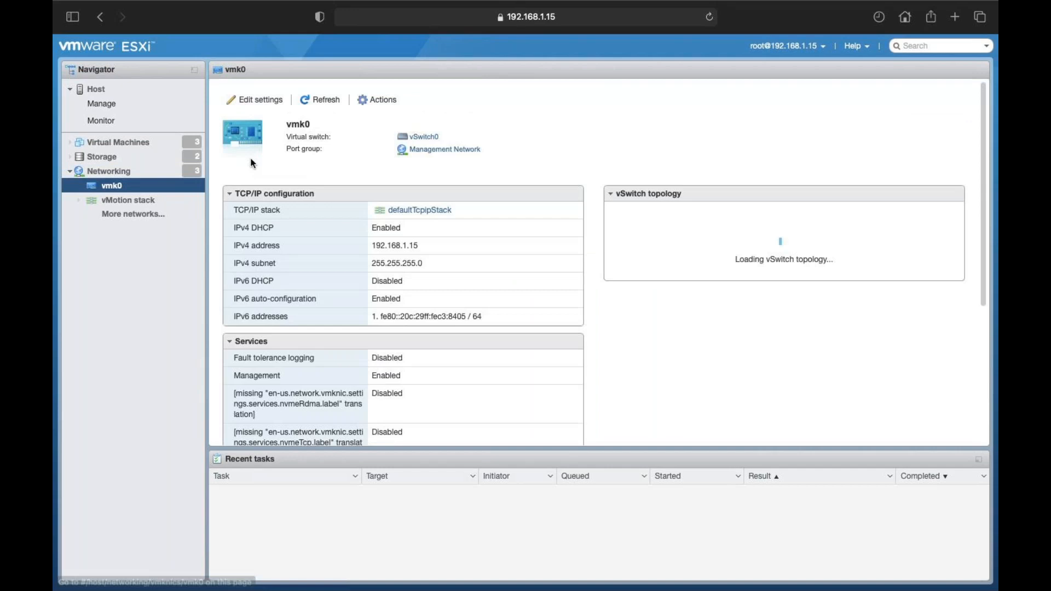
pyautogui.click(385, 100)
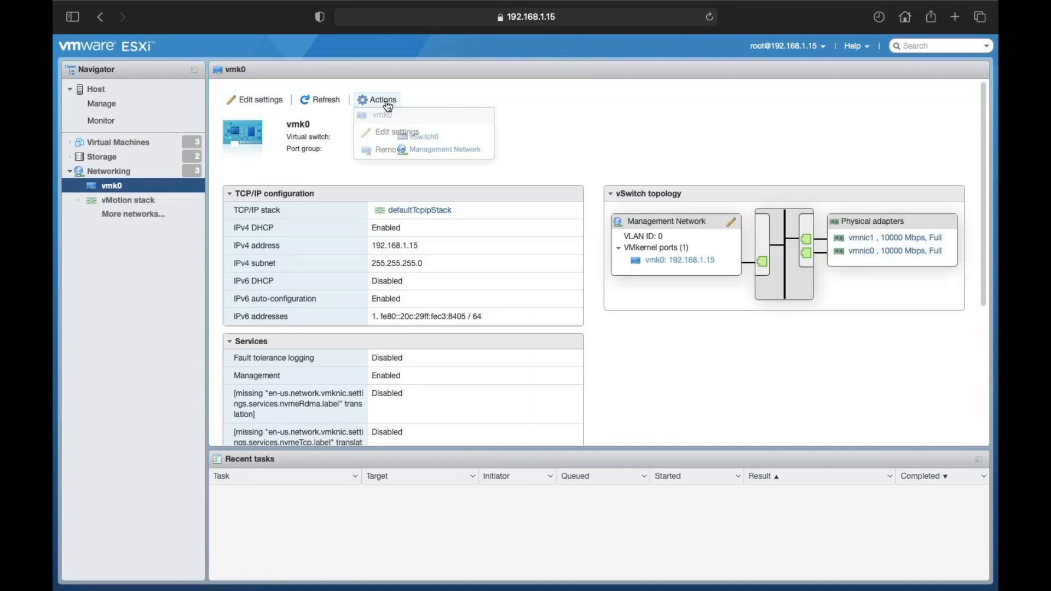
pyautogui.click(390, 134)
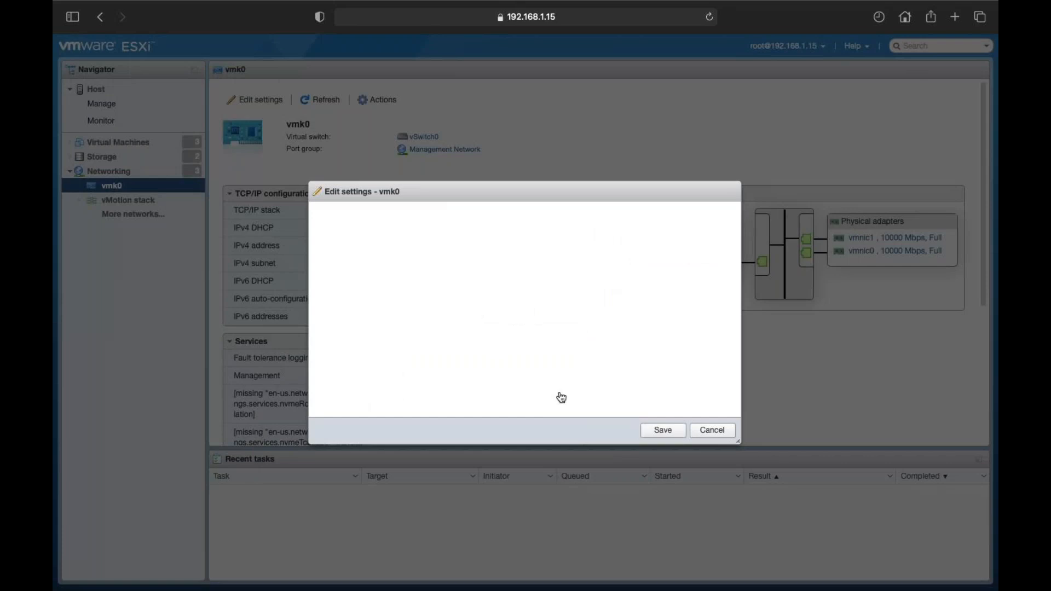
pyautogui.click(481, 388)
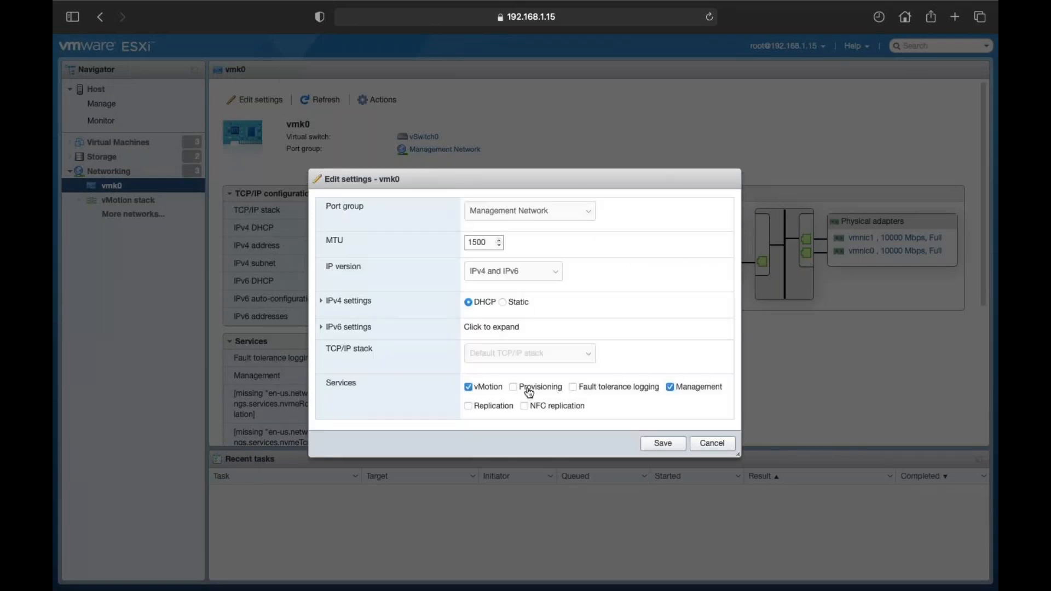
pyautogui.click(531, 390)
pyautogui.click(608, 390)
pyautogui.click(491, 389)
pyautogui.click(513, 388)
pyautogui.click(573, 388)
pyautogui.click(672, 389)
pyautogui.click(670, 388)
pyautogui.click(472, 391)
pyautogui.click(524, 397)
pyautogui.click(592, 387)
pyautogui.click(713, 443)
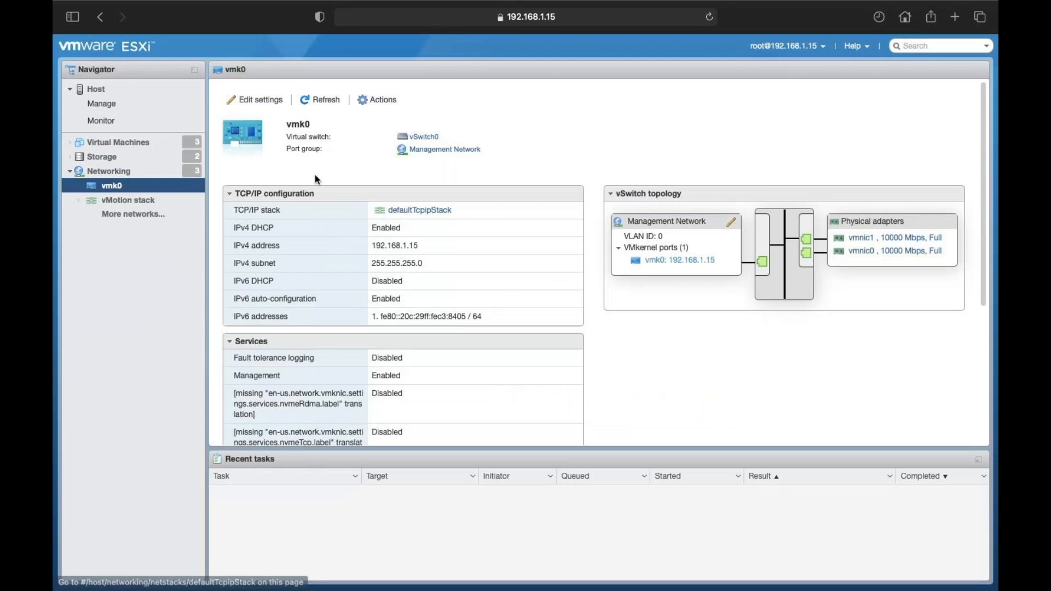
# Step: Open the vMotion stack from the TCP/IP stacks list and inspect its Actions menu
pyautogui.click(109, 171)
pyautogui.click(544, 96)
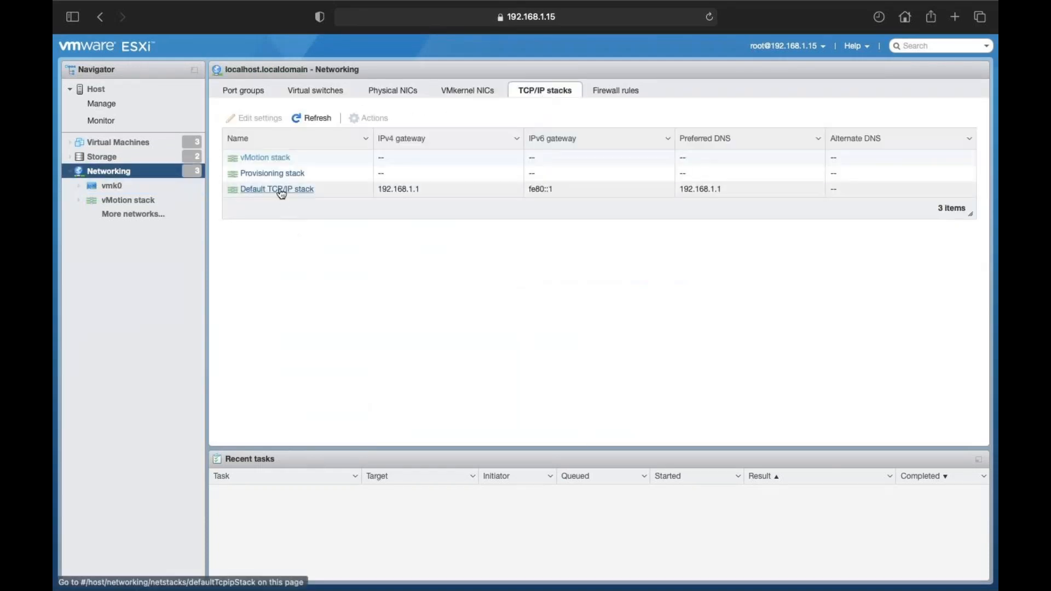
pyautogui.click(279, 158)
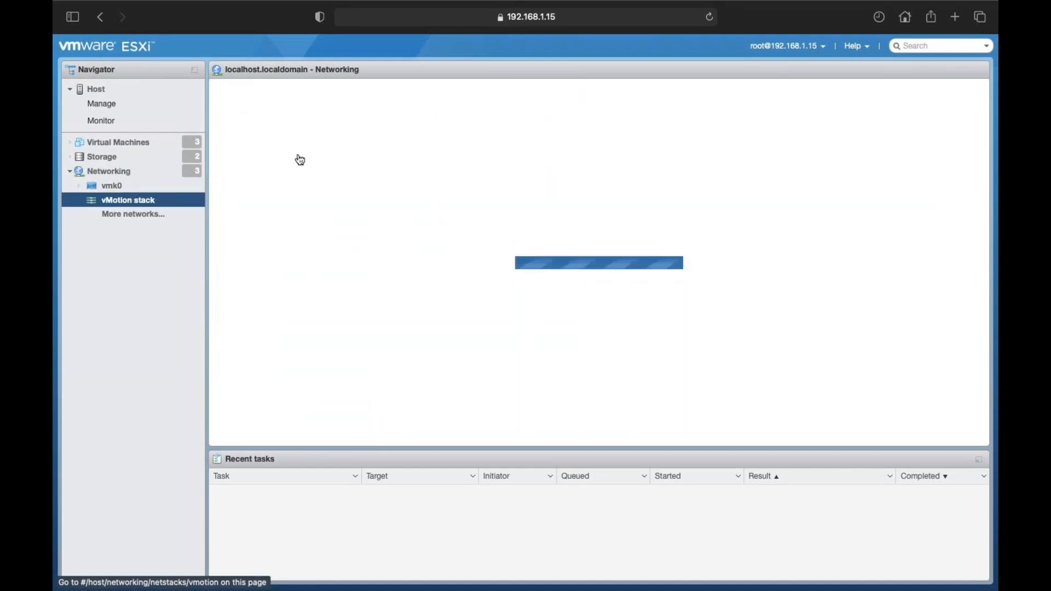
pyautogui.click(385, 101)
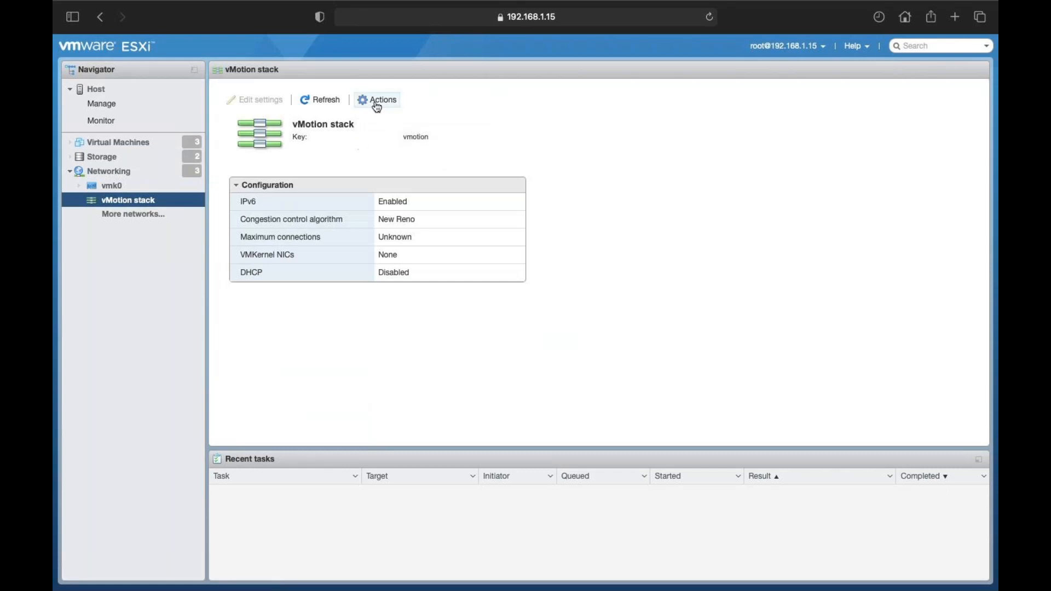
pyautogui.click(375, 101)
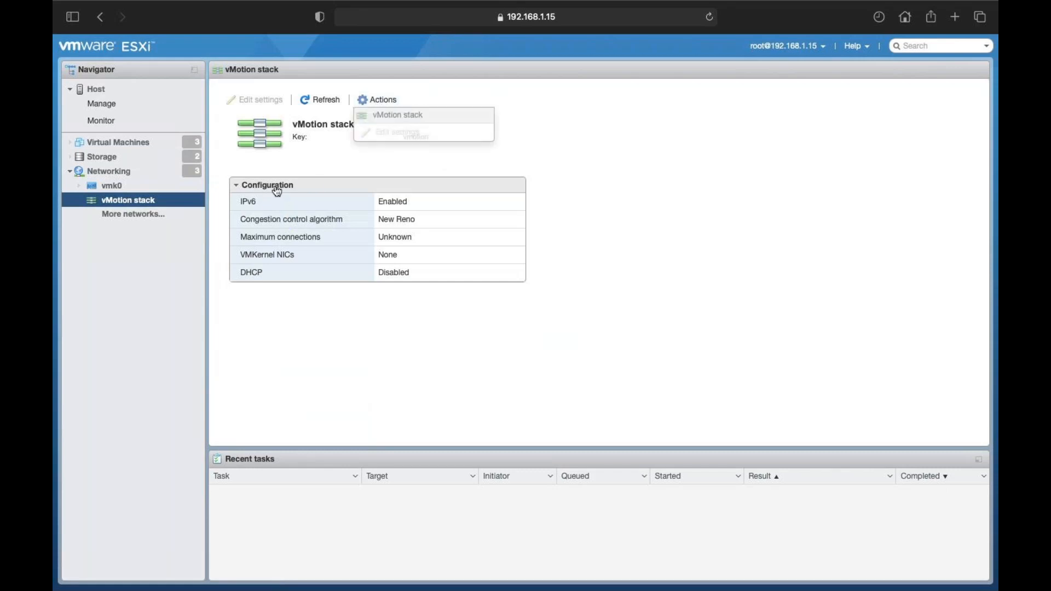
pyautogui.click(385, 124)
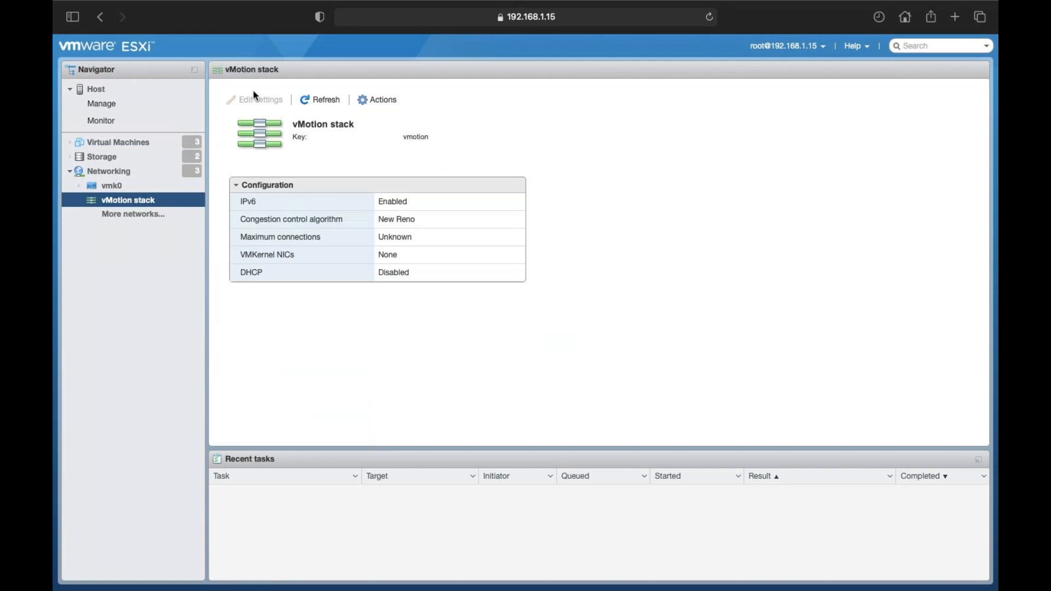
# Step: Open and refresh the Provisioning stack's details, then go back to the TCP/IP stacks list
pyautogui.click(114, 172)
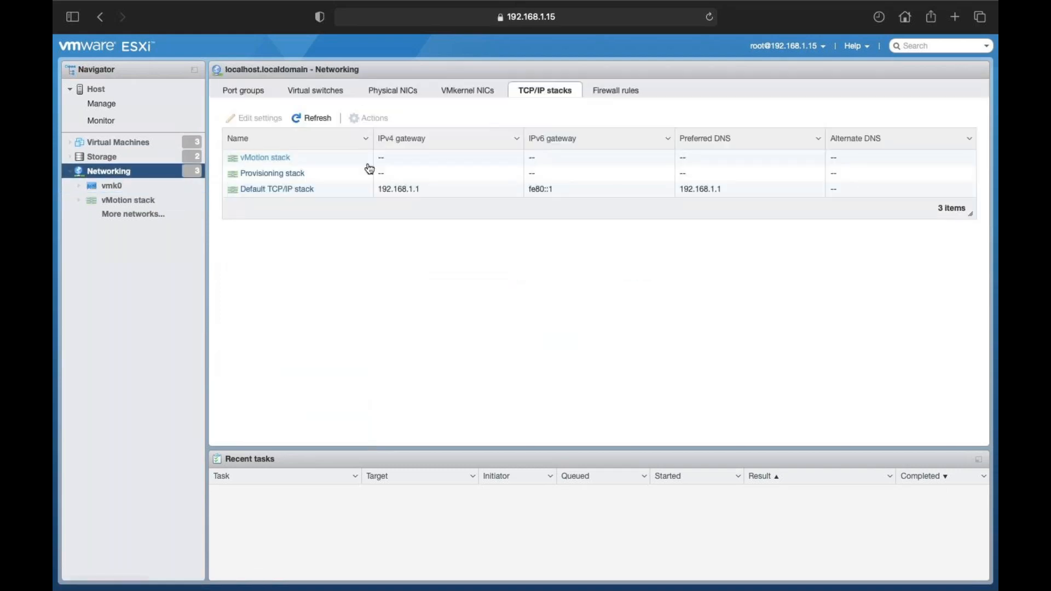
pyautogui.click(277, 174)
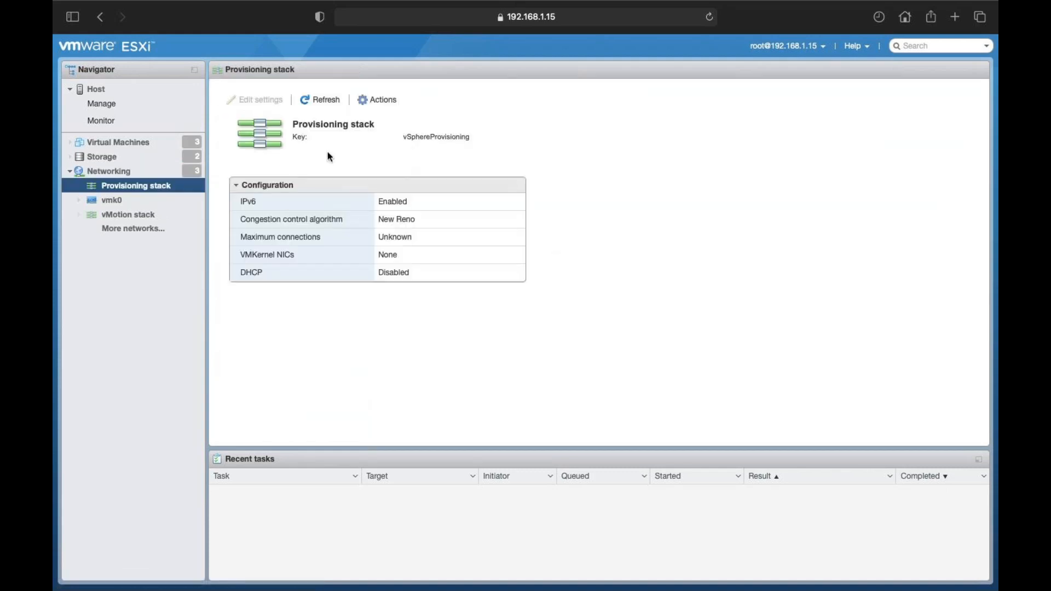
pyautogui.click(326, 102)
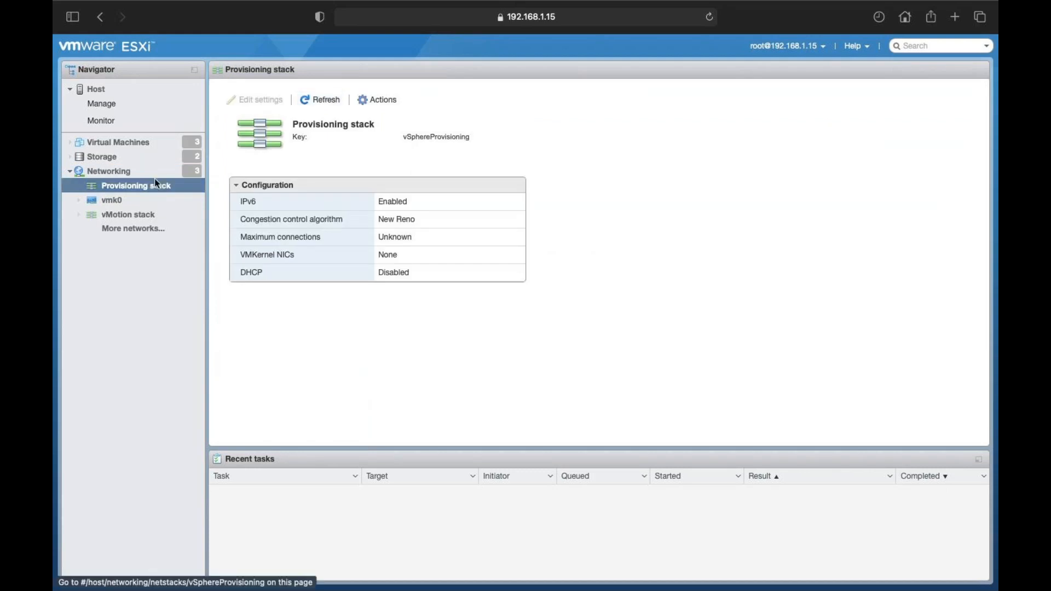
pyautogui.click(121, 176)
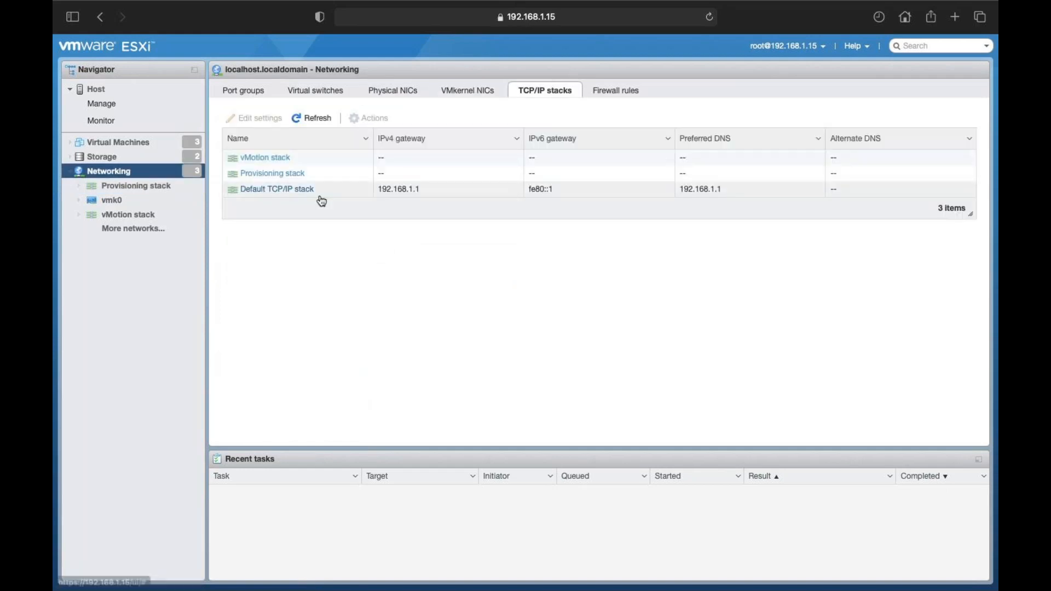
# Step: Open Edit settings for the Default TCP/IP stack, cancelling once and reopening it
pyautogui.click(272, 193)
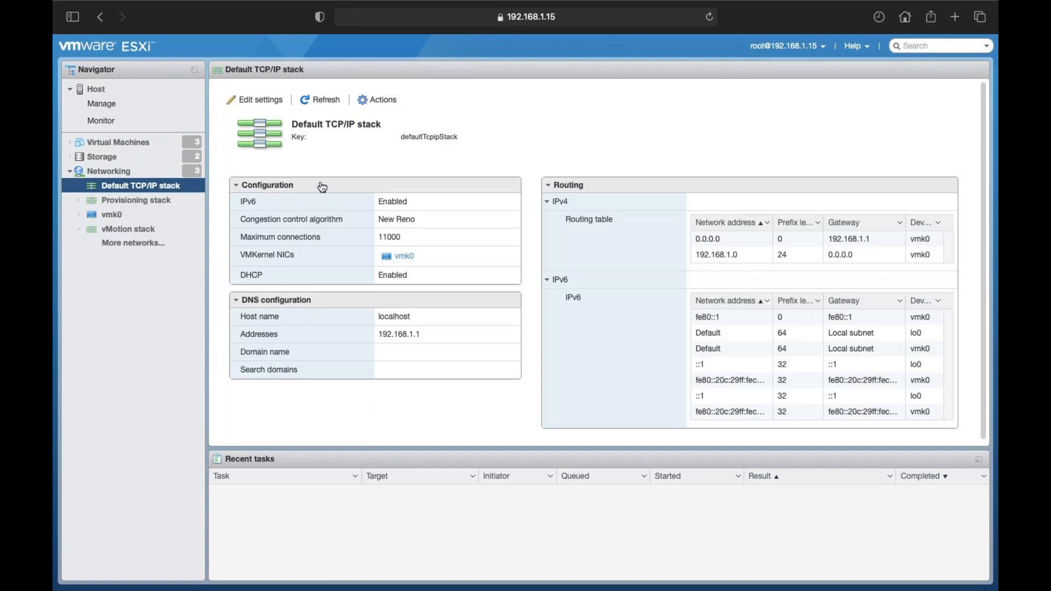
pyautogui.click(383, 101)
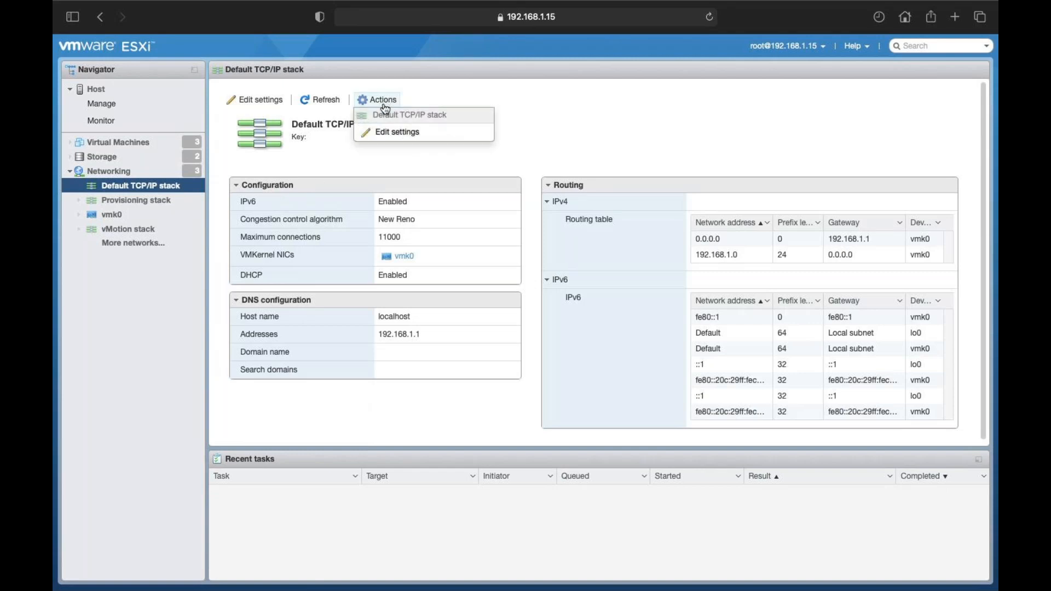
pyautogui.click(386, 134)
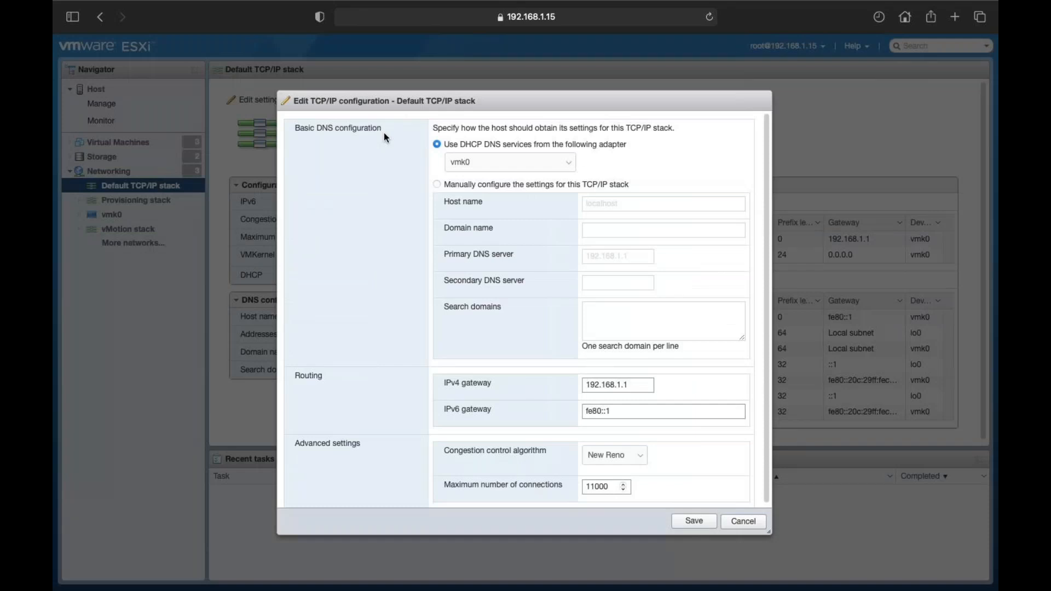
pyautogui.click(742, 523)
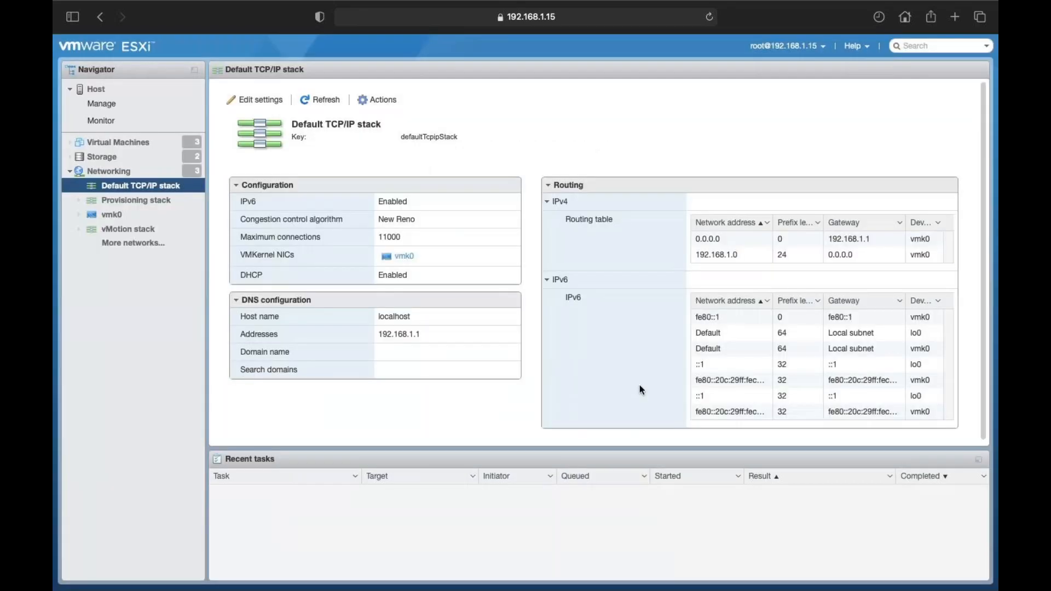
pyautogui.click(381, 101)
pyautogui.click(408, 134)
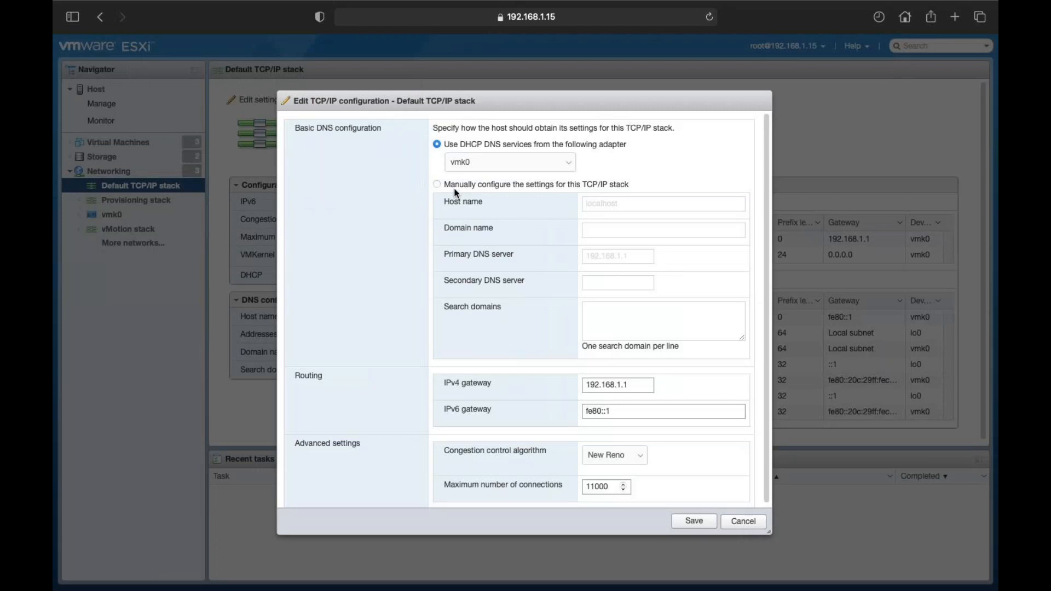
# Step: Switch DNS to manual configuration and try saving the host name as ESXI-1
pyautogui.click(438, 186)
pyautogui.doubleClick(635, 210)
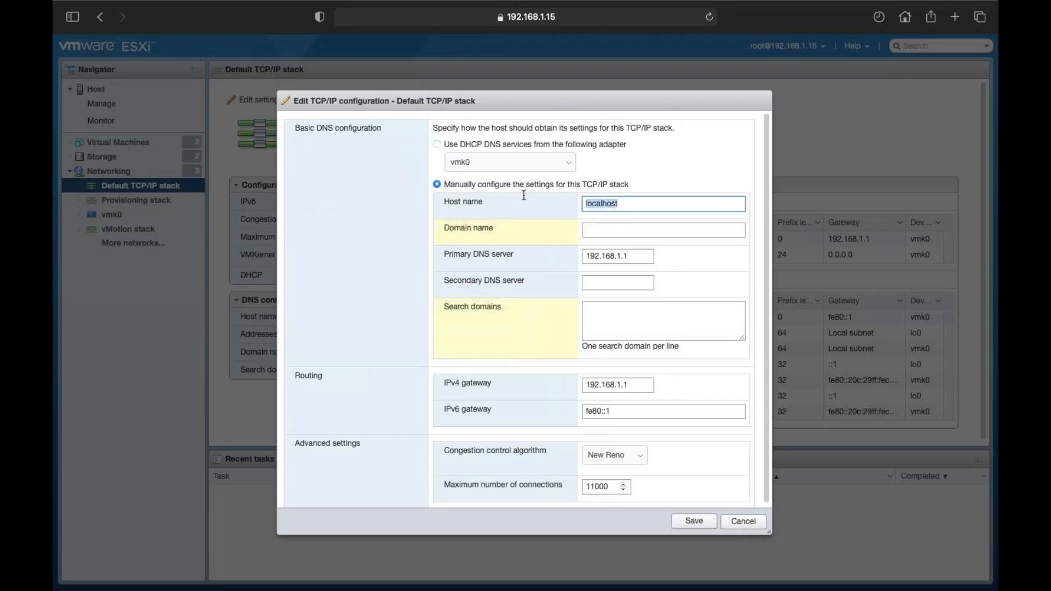
pyautogui.write('ESXI-1')
pyautogui.click(694, 521)
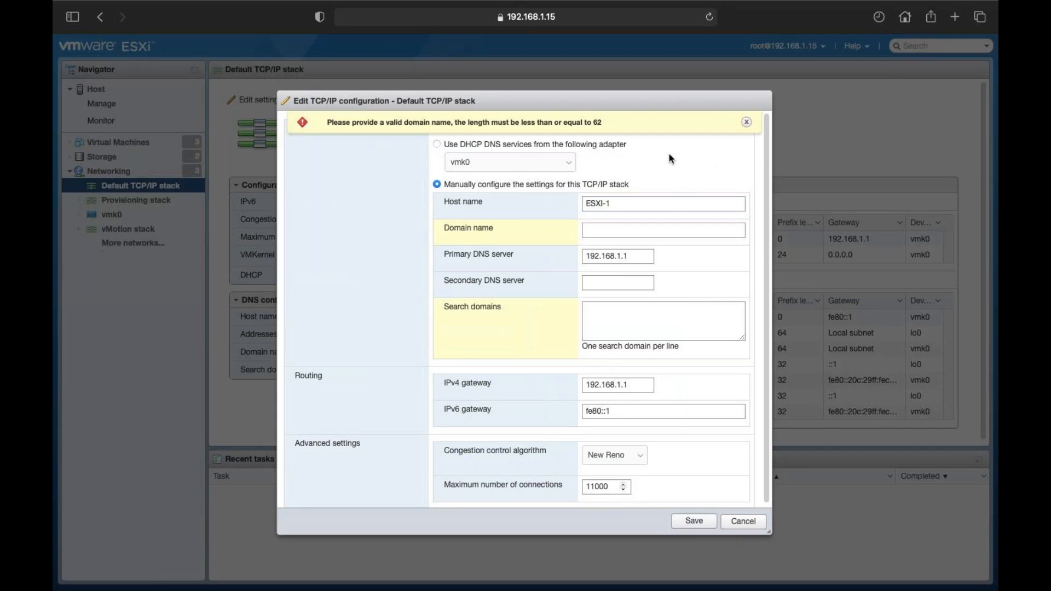
# Step: Shorten the host name to ESXI, retry saving, then cancel to keep localhost
pyautogui.click(617, 203)
pyautogui.press('BackSpace')
pyautogui.press('BackSpace')
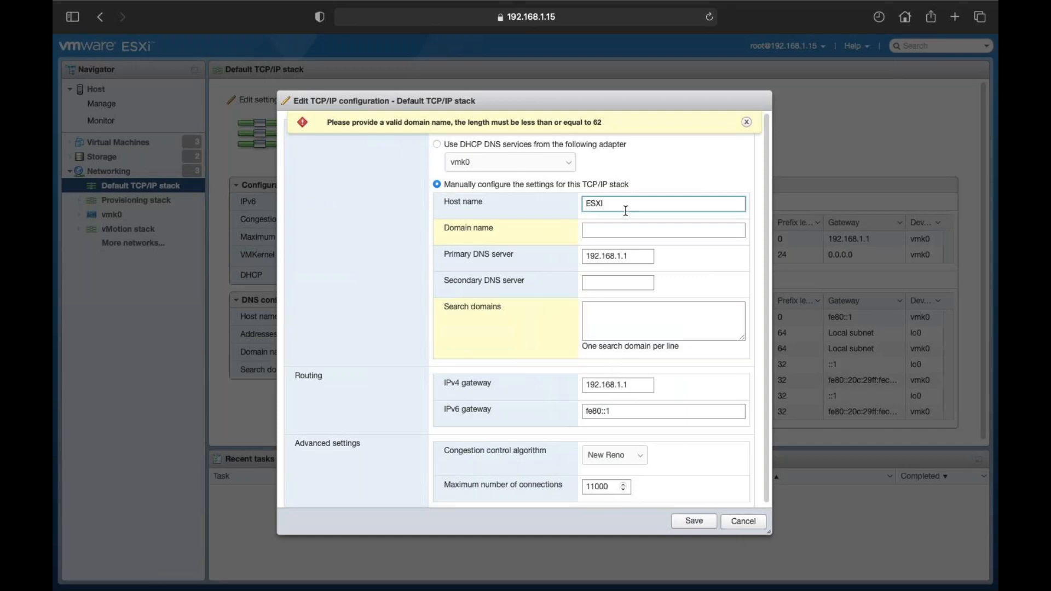
pyautogui.click(694, 523)
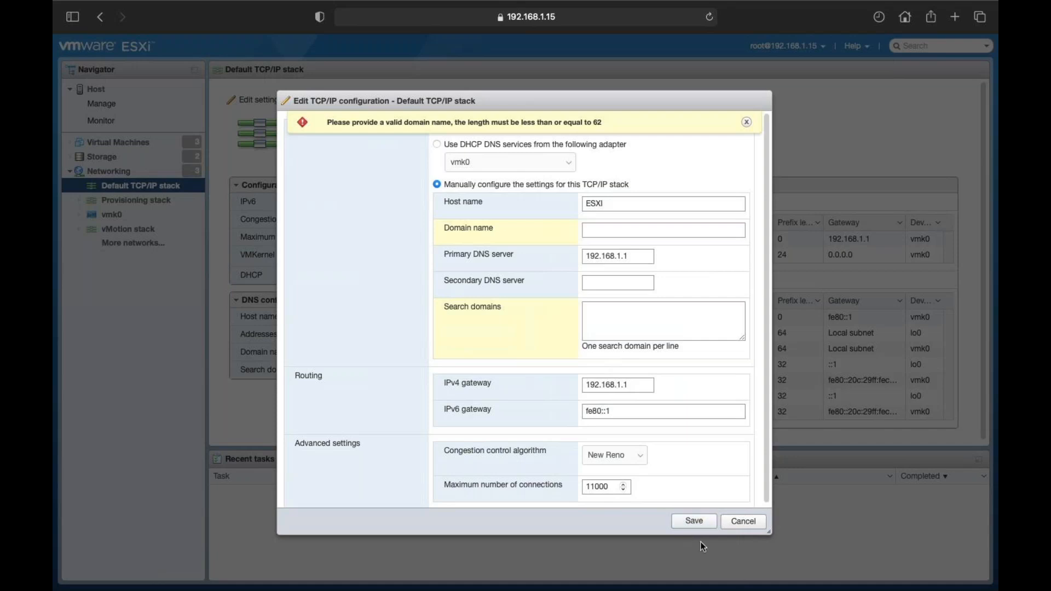
pyautogui.click(744, 522)
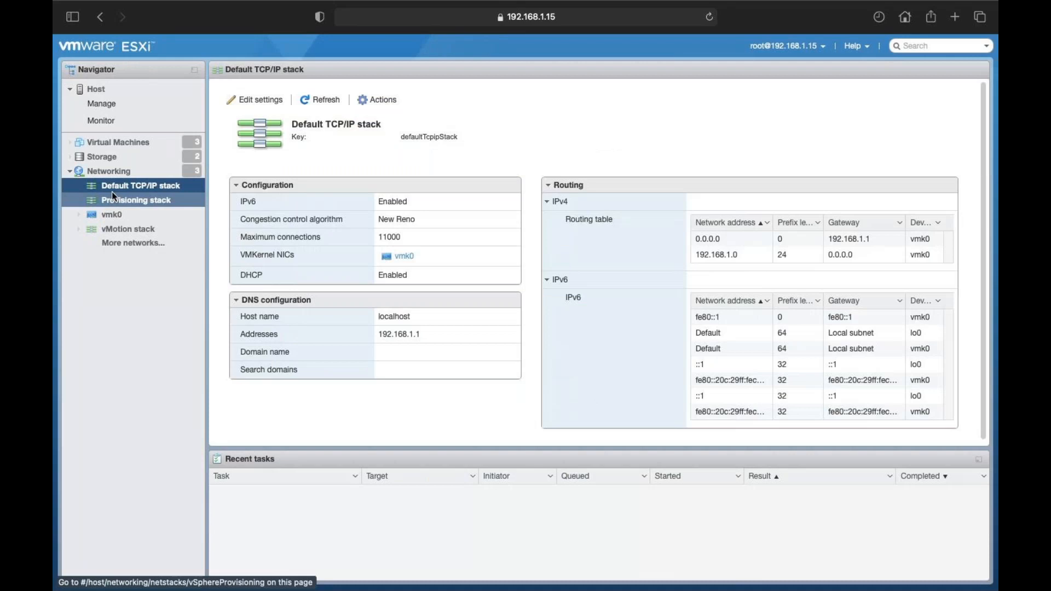
# Step: Go to Networking and show the list of 55 firewall rules
pyautogui.click(110, 171)
pyautogui.click(624, 91)
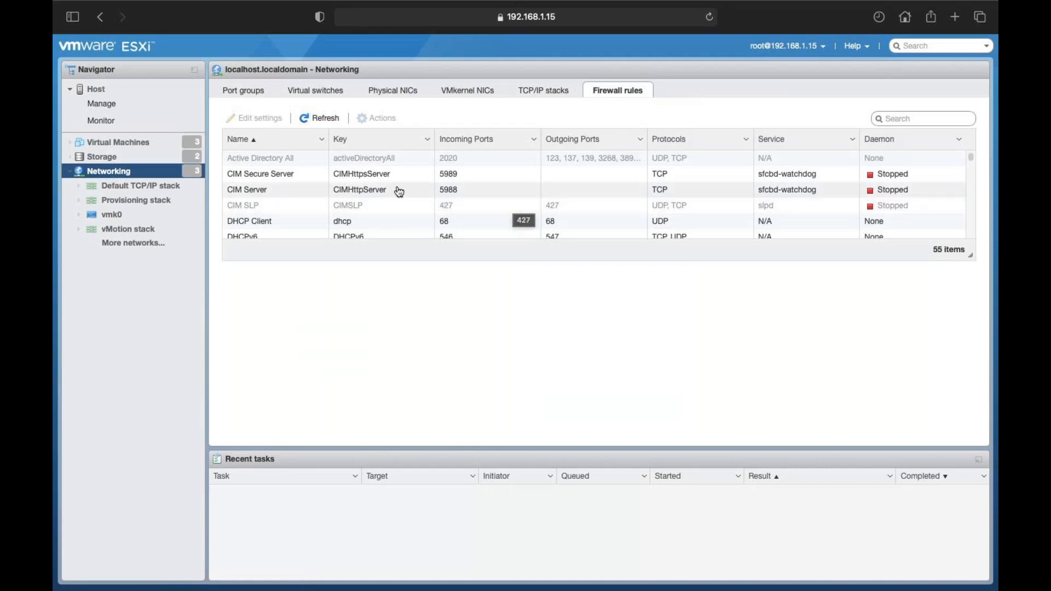
# Step: Select the DHCPv6 firewall rule (ports 546/547) and choose Disable from its Actions menu
pyautogui.scroll(-3, 399, 190)
pyautogui.scroll(2, 400, 197)
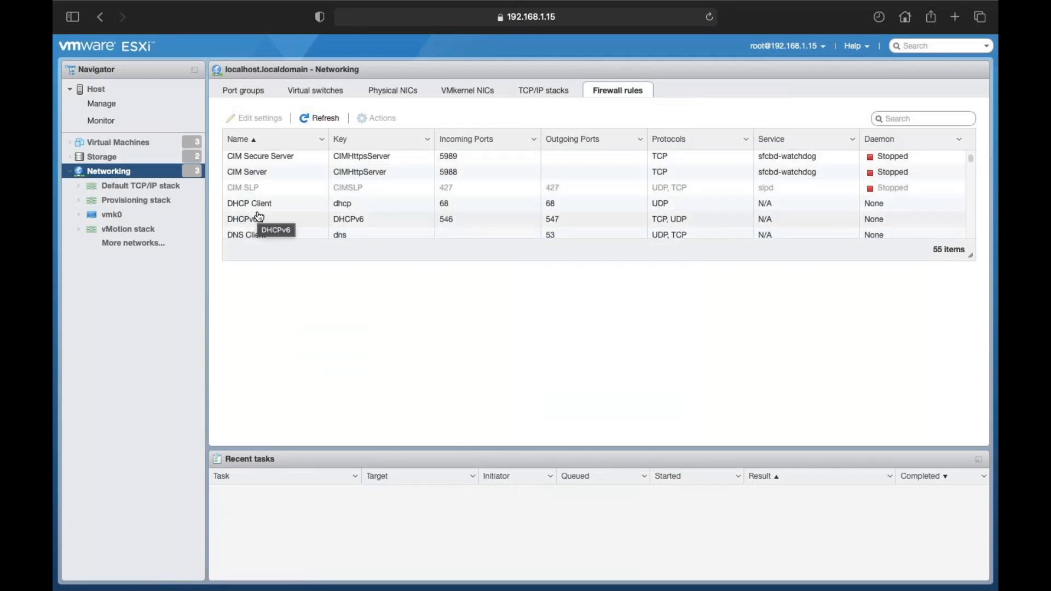
pyautogui.click(252, 219)
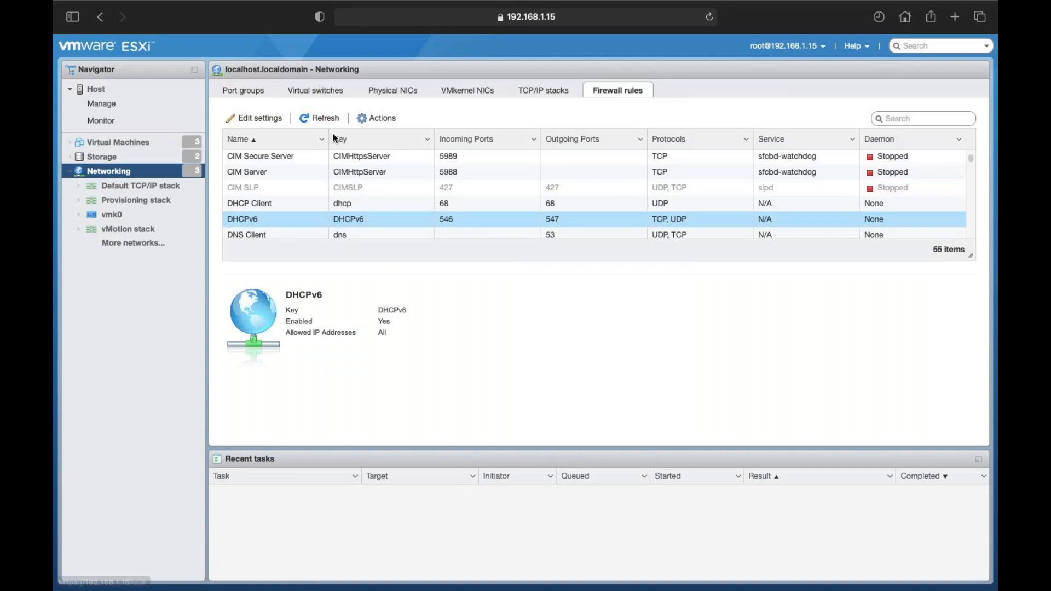
pyautogui.click(377, 119)
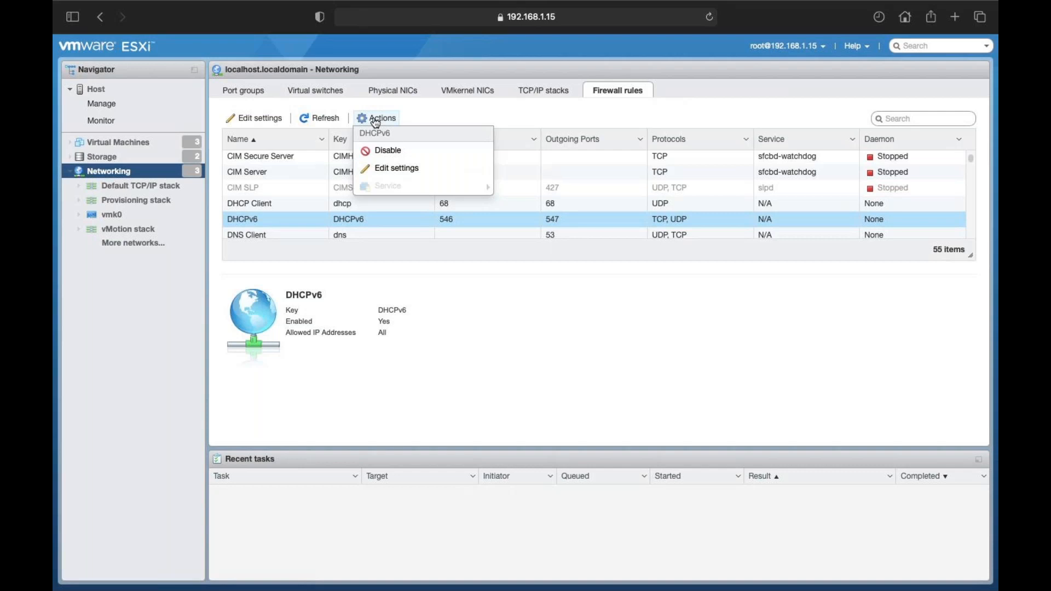
pyautogui.click(392, 158)
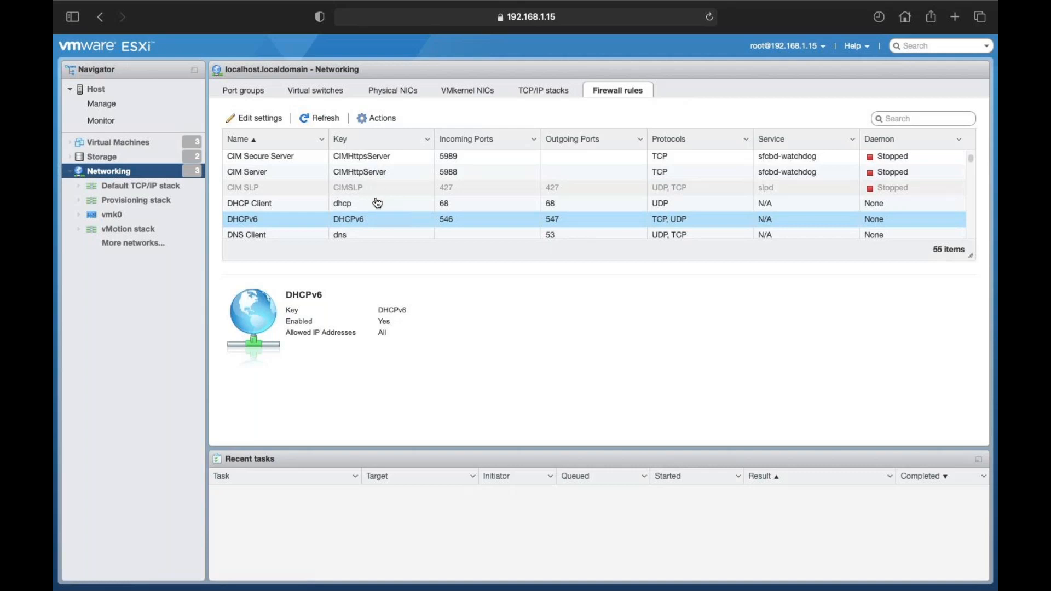
# Step: Scroll through all the firewall rules, then list the vMotion, Provisioning and Default TCP/IP stacks
pyautogui.scroll(-3, 376, 203)
pyautogui.scroll(-5, 377, 203)
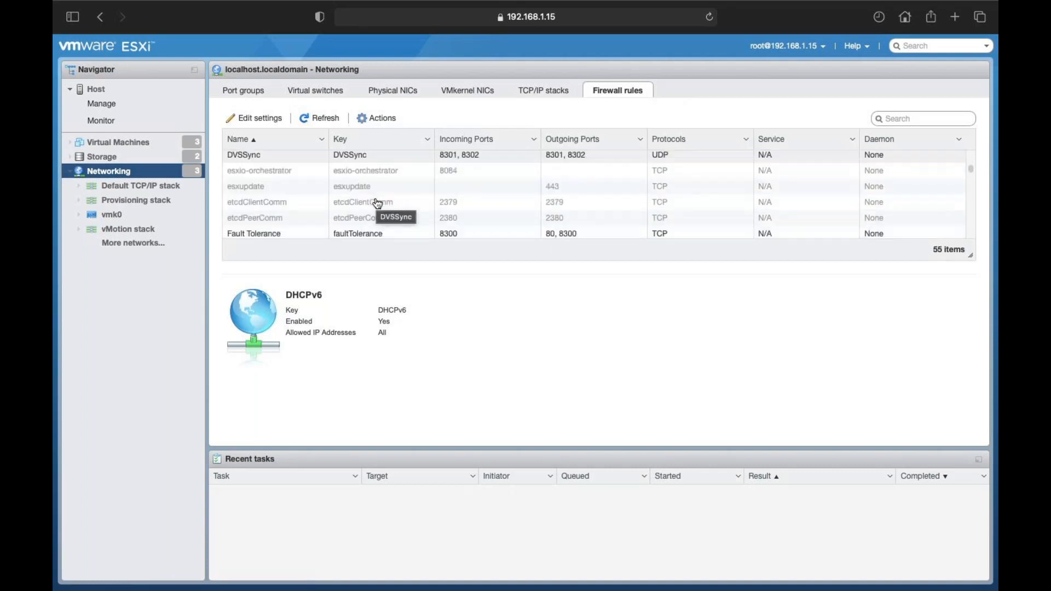
pyautogui.scroll(-3, 284, 210)
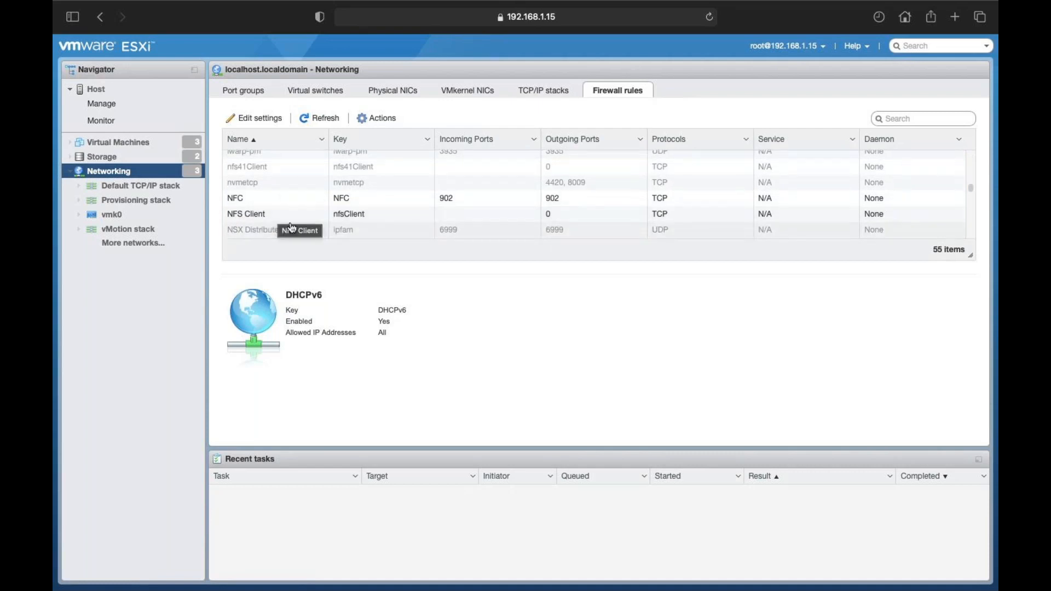
pyautogui.scroll(-2, 299, 221)
pyautogui.scroll(-2, 299, 227)
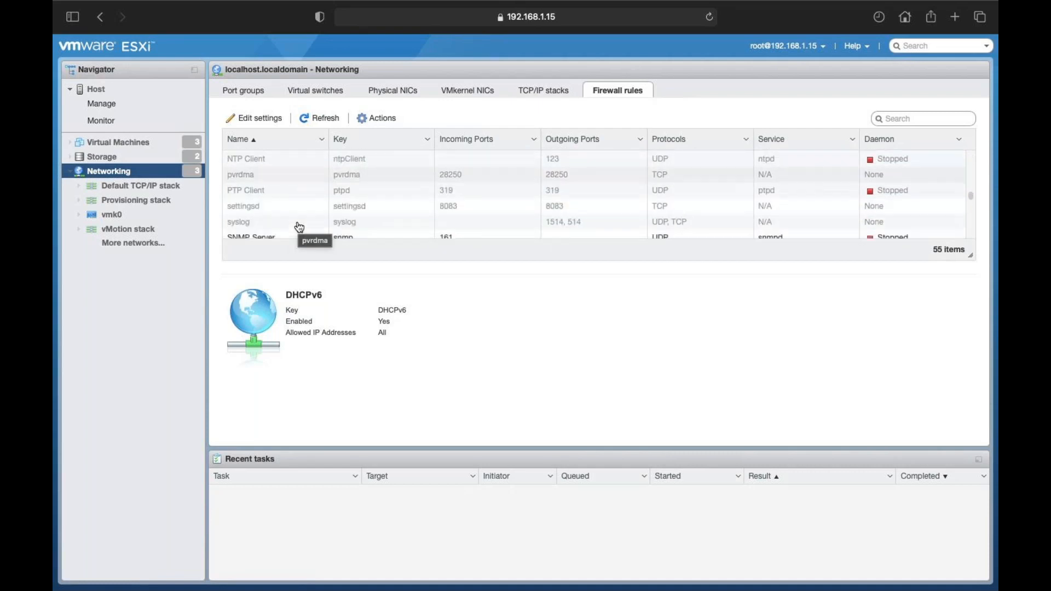
pyautogui.scroll(-3, 299, 226)
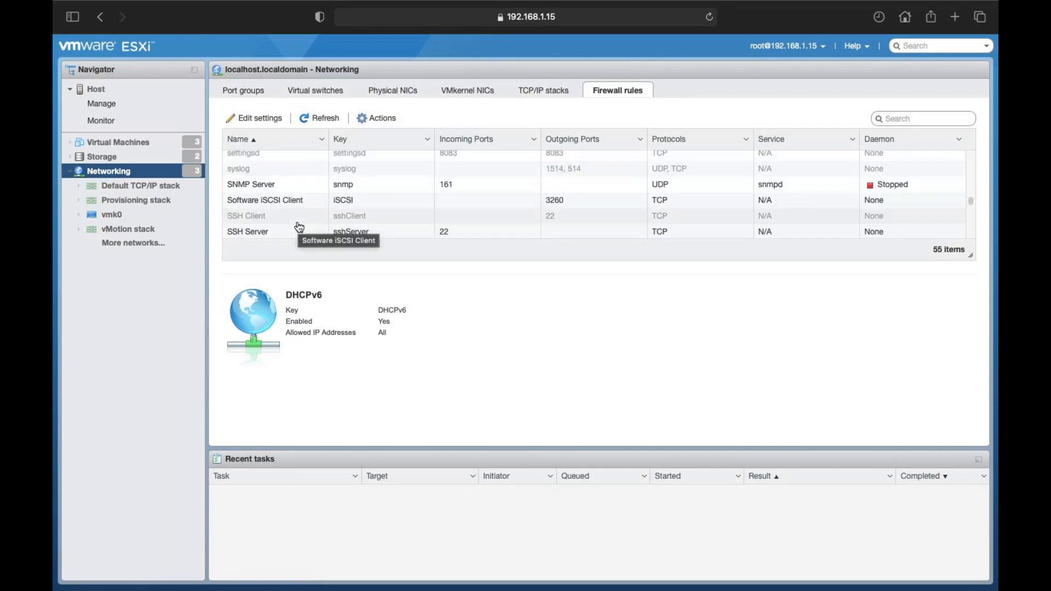
pyautogui.scroll(-1, 300, 224)
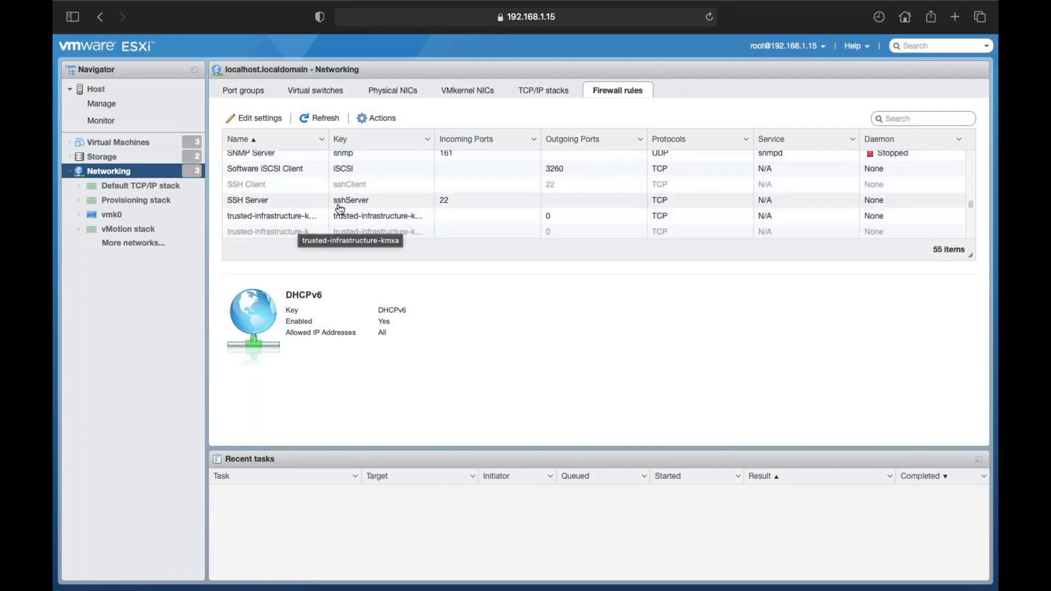
pyautogui.scroll(-2, 336, 208)
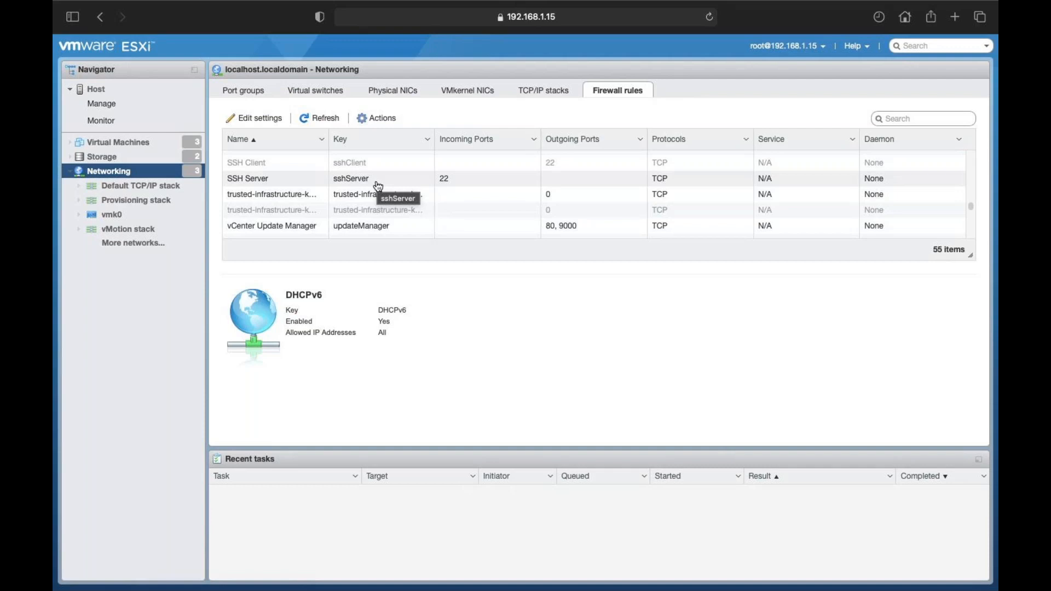
pyautogui.scroll(-6, 378, 186)
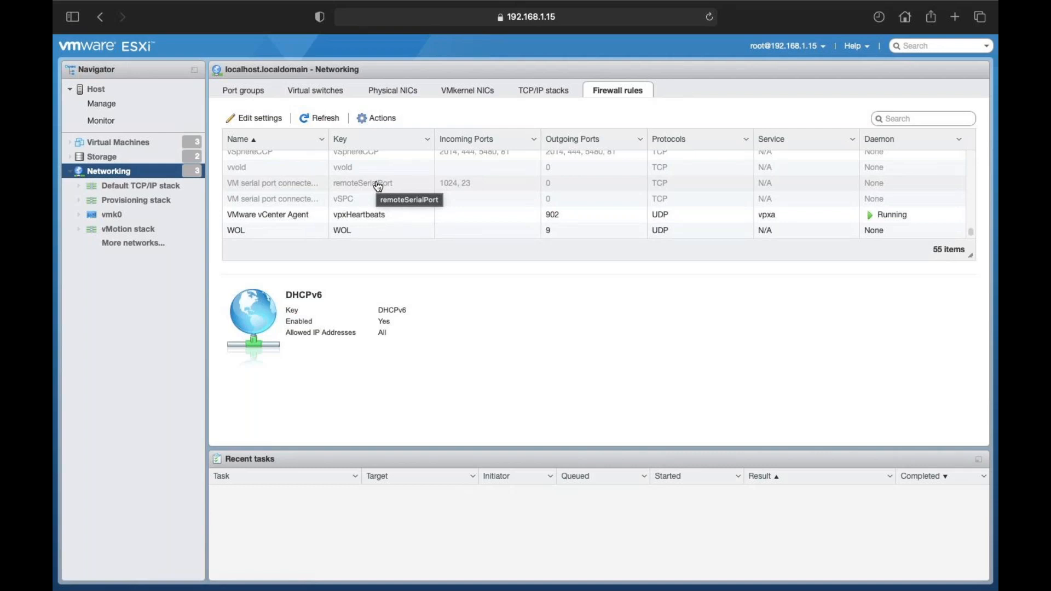
pyautogui.click(516, 93)
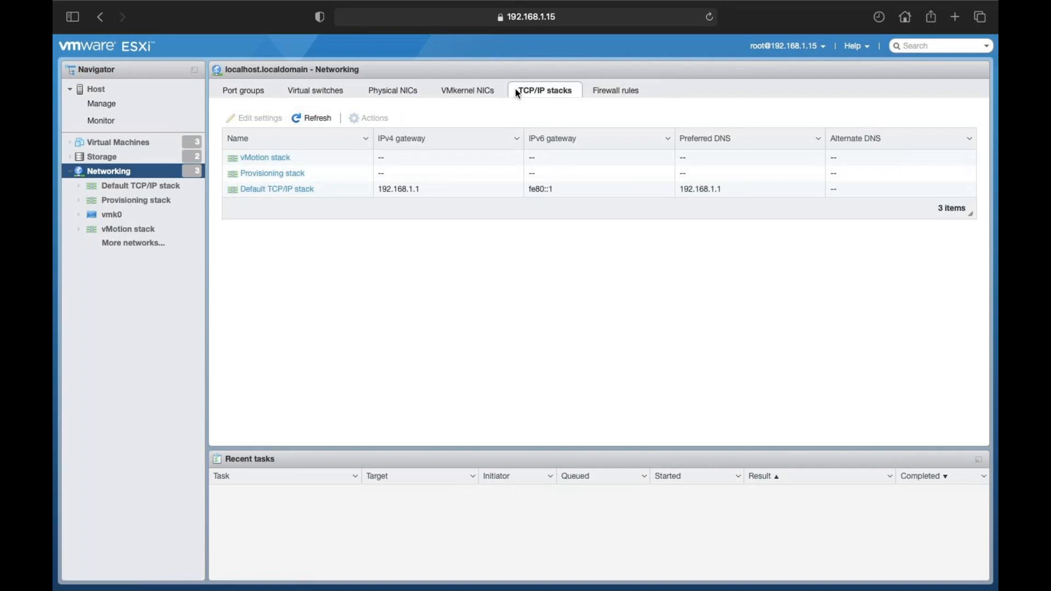
# Step: Scroll the firewall rules back to DHCPv6, then list vSwitch0 among the virtual switches
pyautogui.click(611, 93)
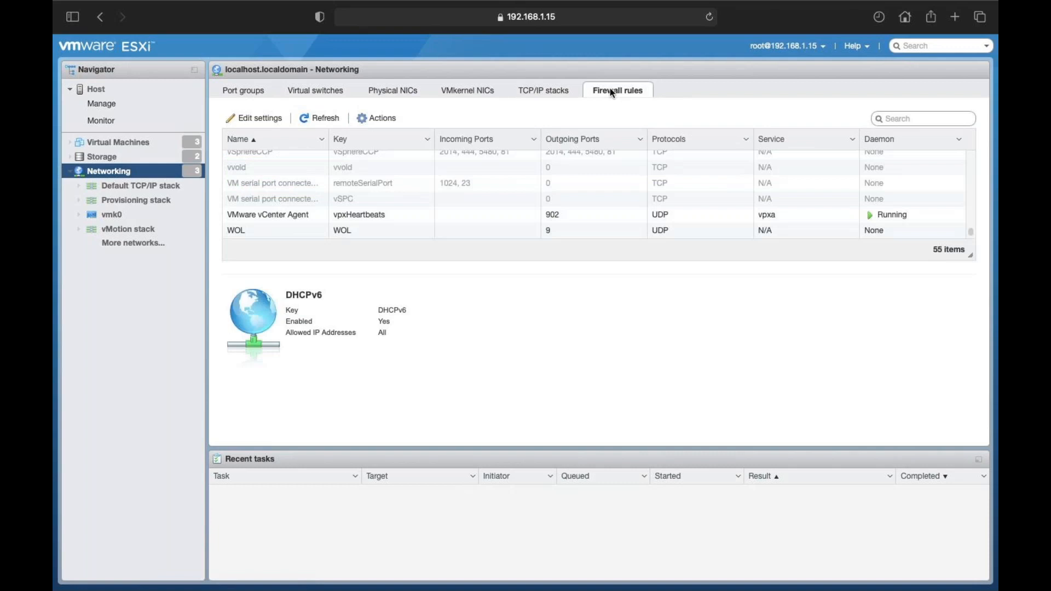
pyautogui.scroll(14, 571, 199)
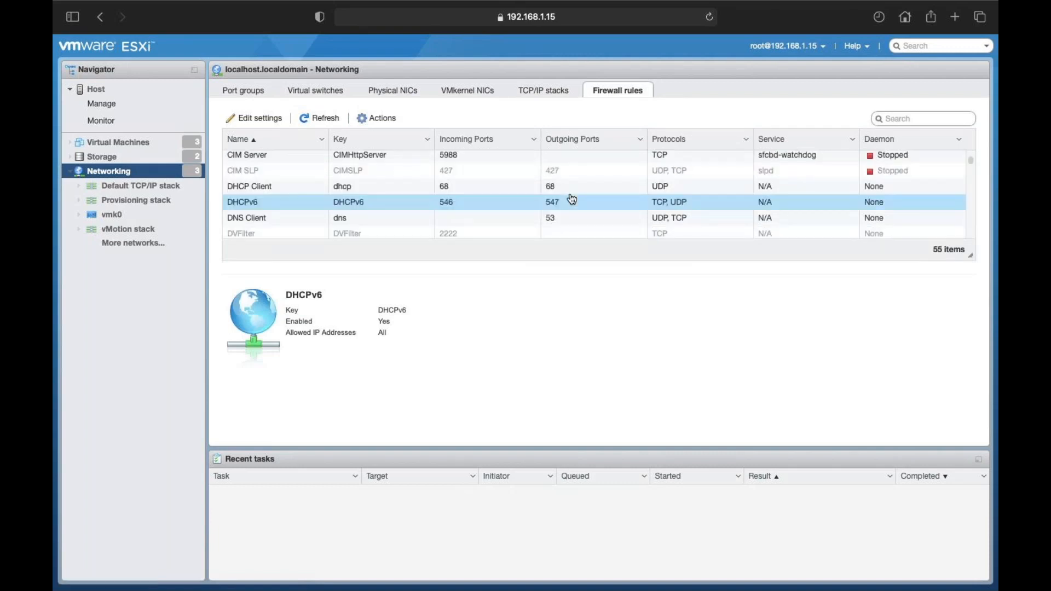
pyautogui.scroll(2, 571, 199)
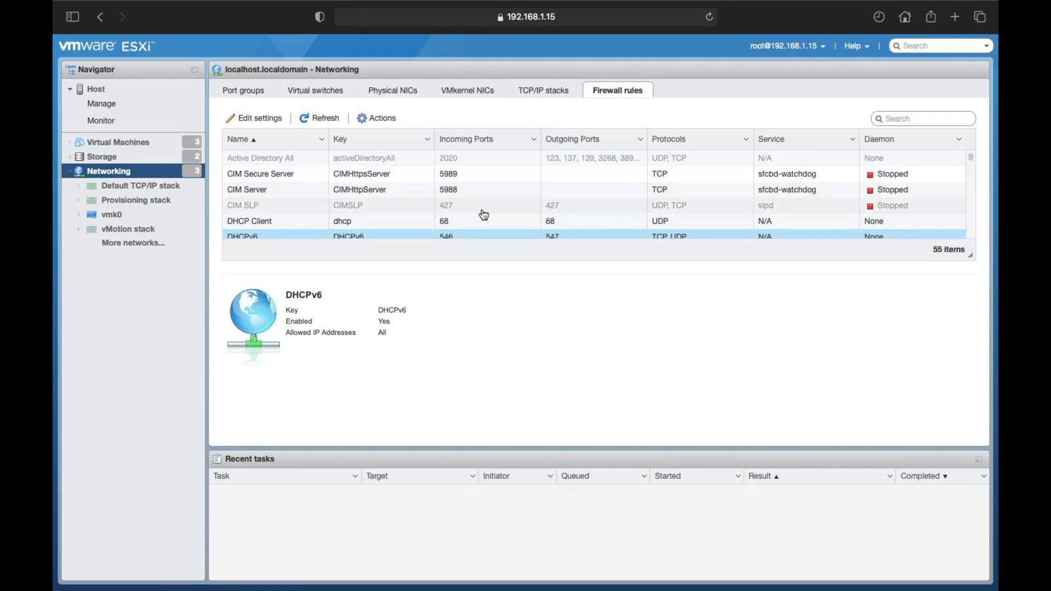
pyautogui.scroll(-2, 476, 216)
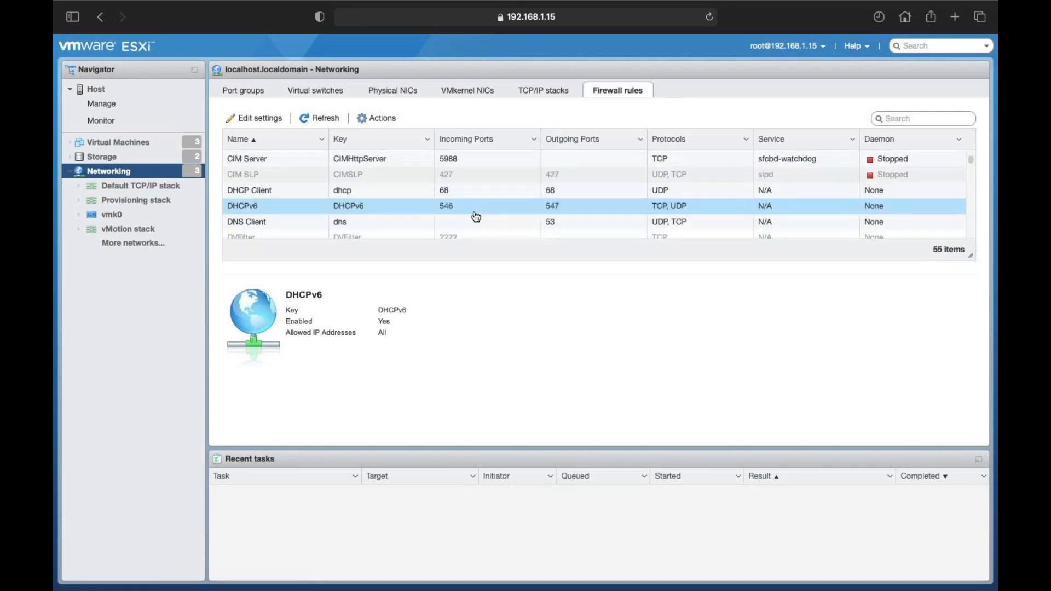
pyautogui.scroll(-1, 476, 218)
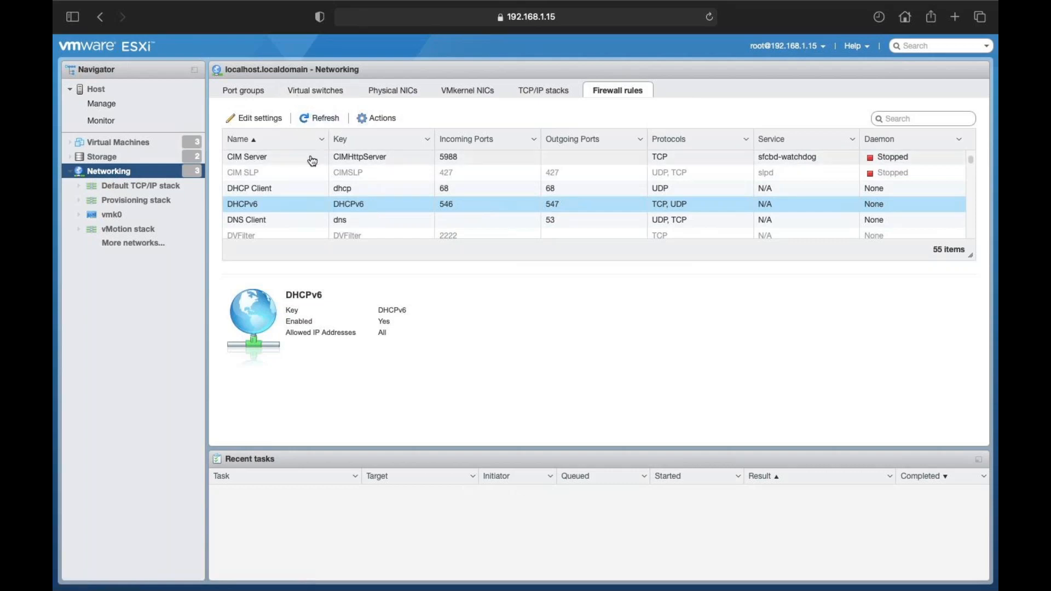
pyautogui.scroll(2, 311, 159)
pyautogui.click(336, 94)
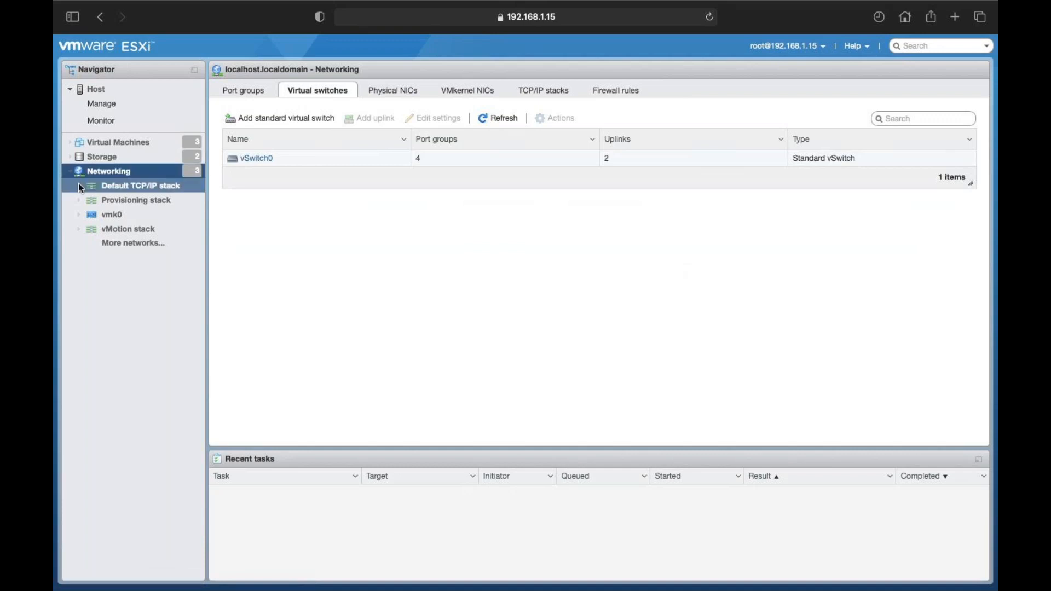
# Step: Navigate via Host and Networking to the VMkernel NICs list containing only vmk0
pyautogui.click(100, 97)
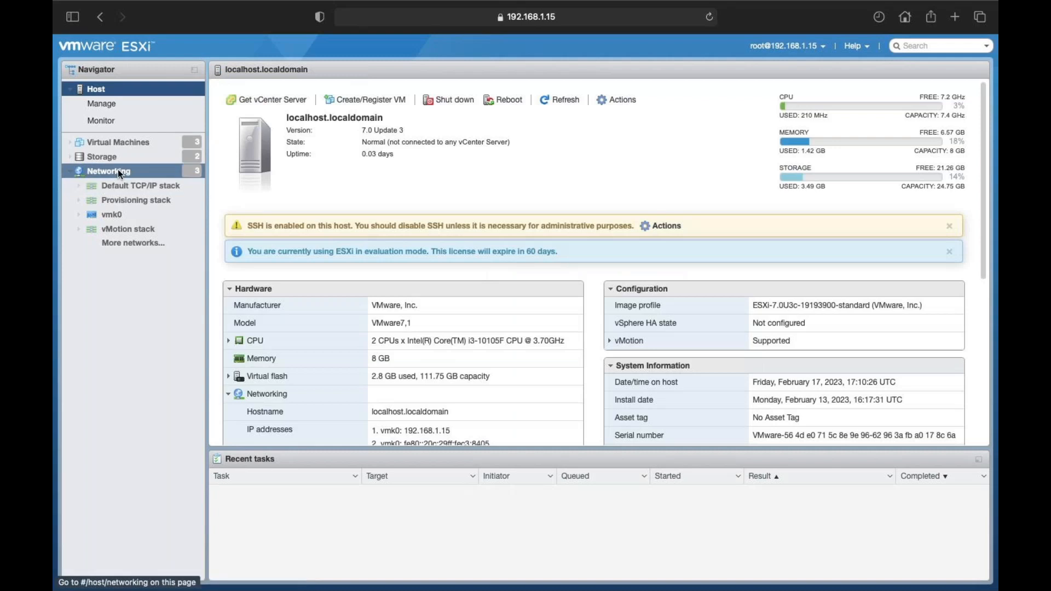
pyautogui.click(118, 170)
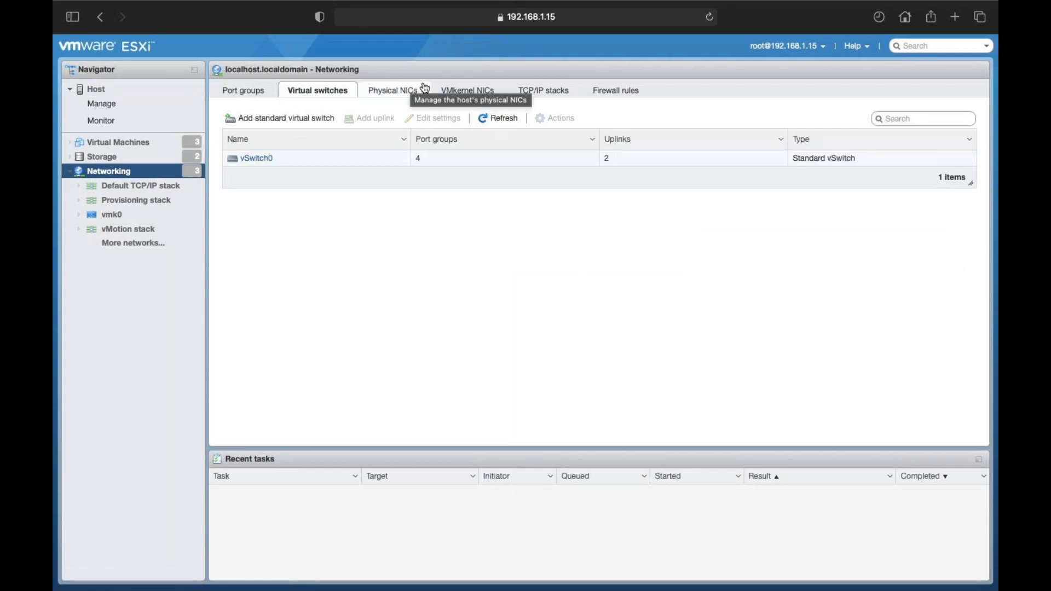
pyautogui.click(459, 92)
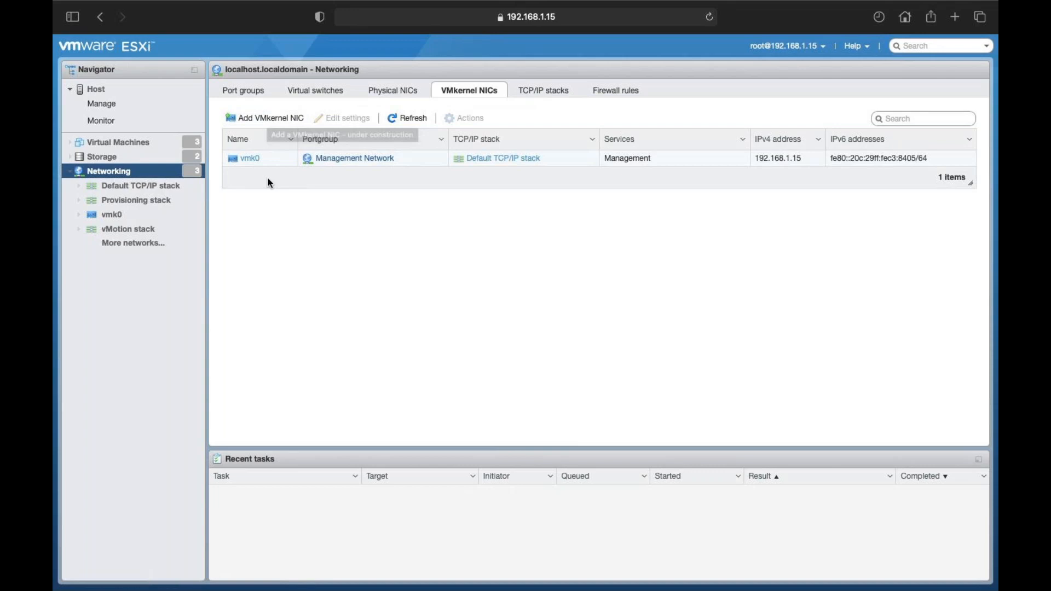
# Step: Add VMkernel NIC vmk1 on vSwitch0's HR port group using the Default TCP/IP stack
pyautogui.click(270, 117)
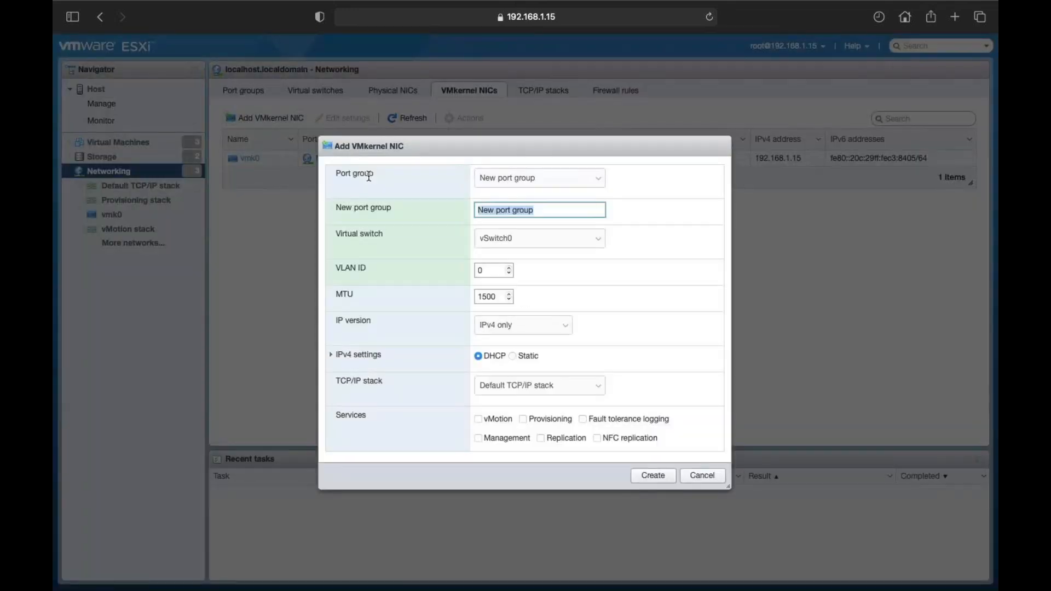
pyautogui.click(574, 248)
pyautogui.click(570, 233)
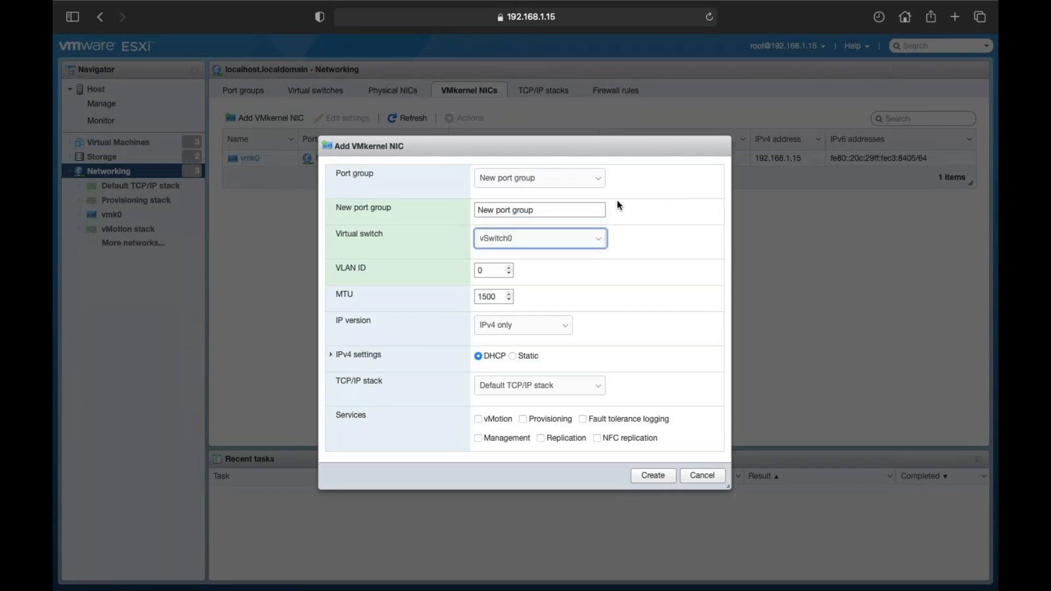
pyautogui.click(583, 185)
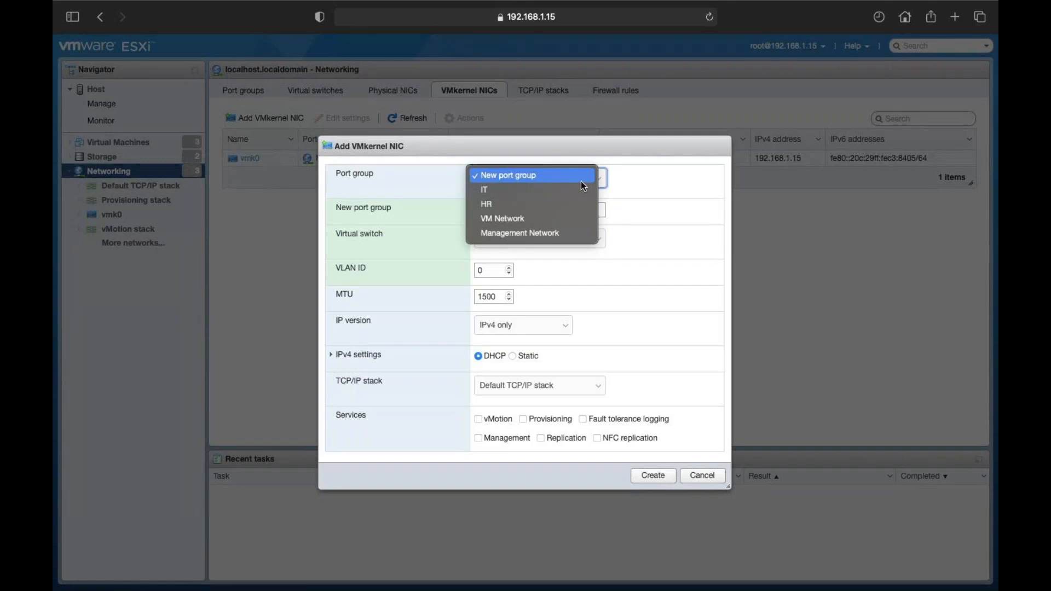
pyautogui.click(580, 182)
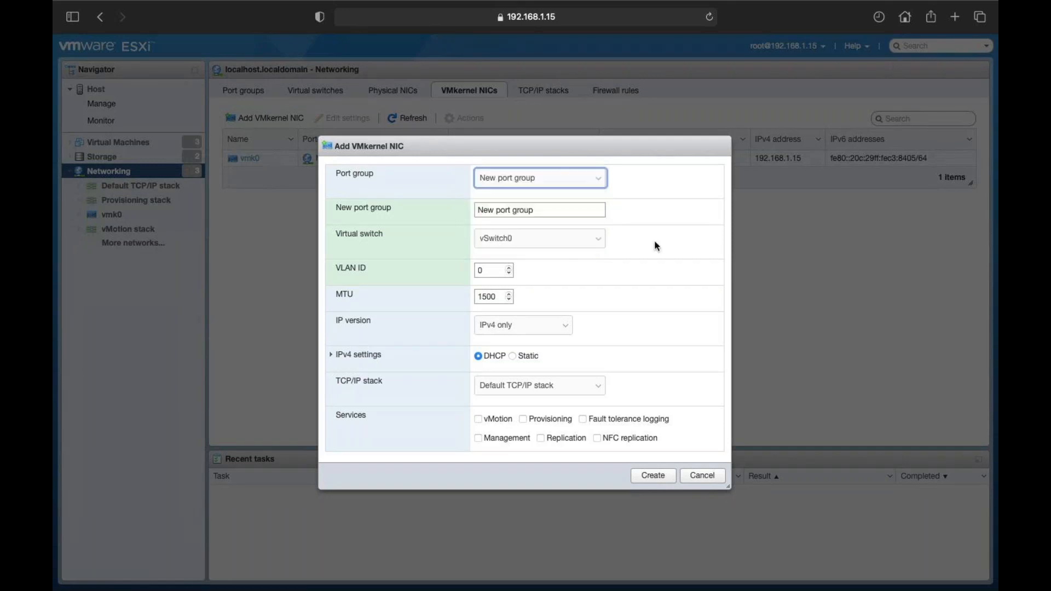
pyautogui.click(590, 180)
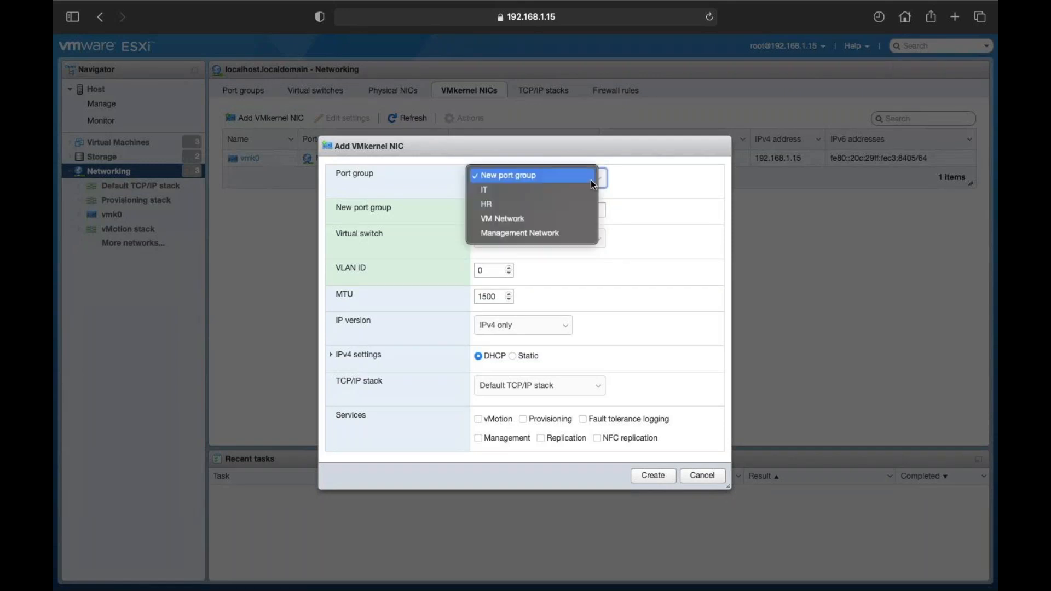
pyautogui.click(560, 201)
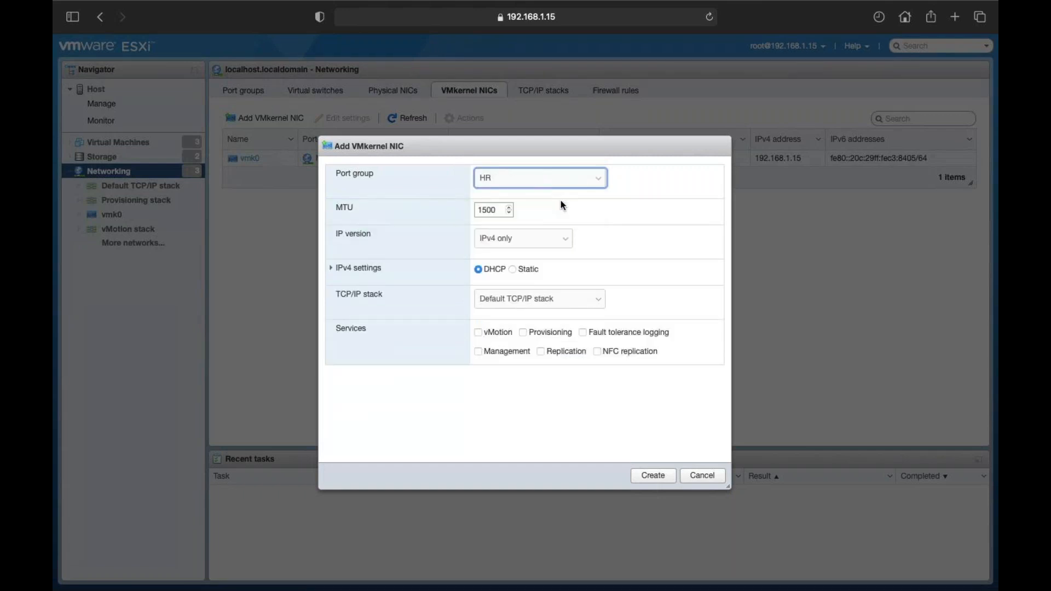
pyautogui.click(560, 309)
pyautogui.click(563, 296)
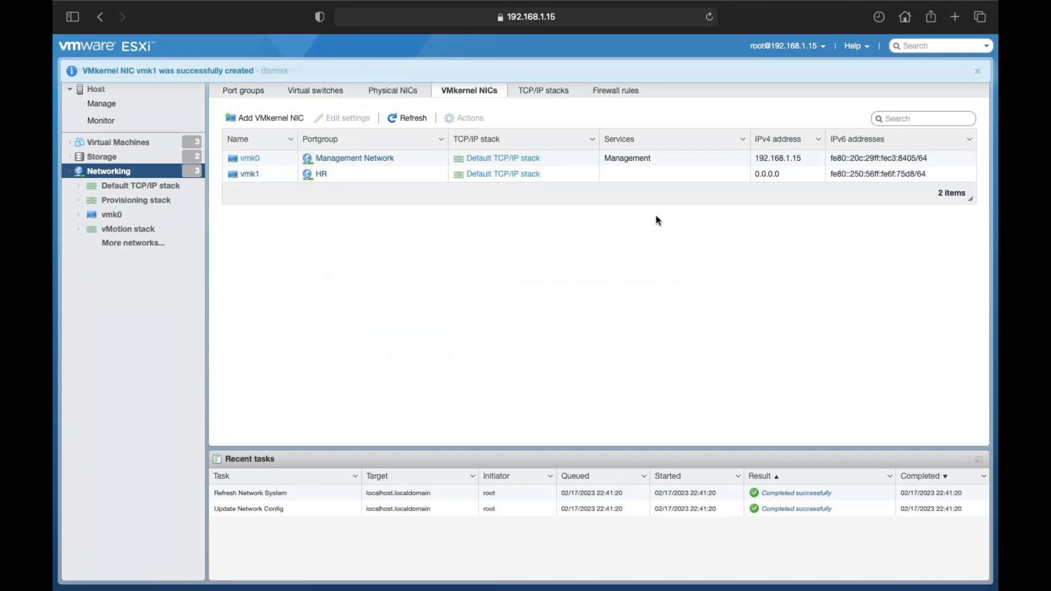
# Step: Open vmk1's details, view its settings without changing them, then refresh the page
pyautogui.click(250, 174)
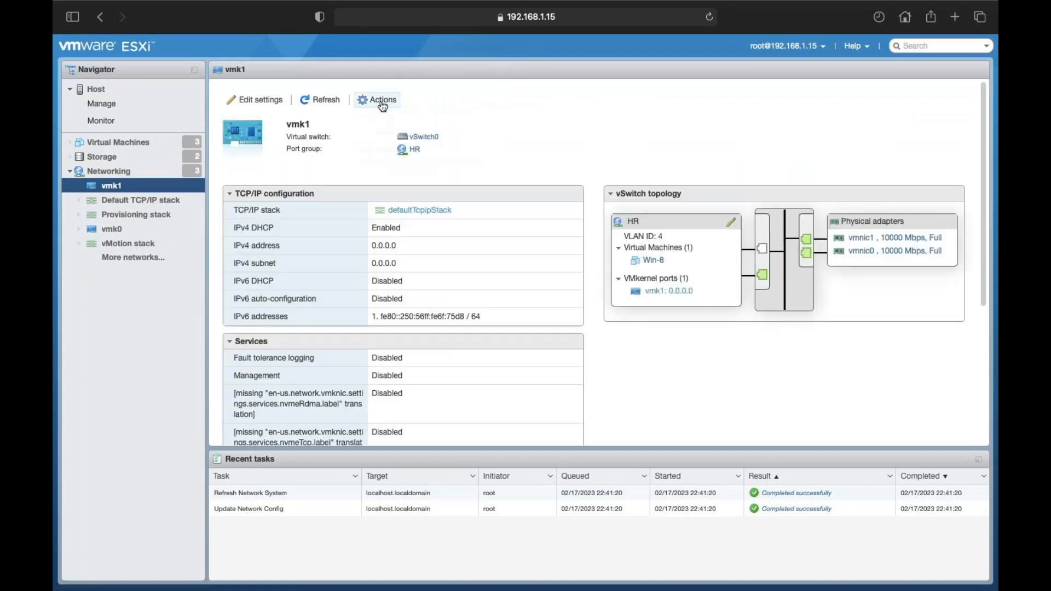
pyautogui.click(382, 101)
pyautogui.click(392, 137)
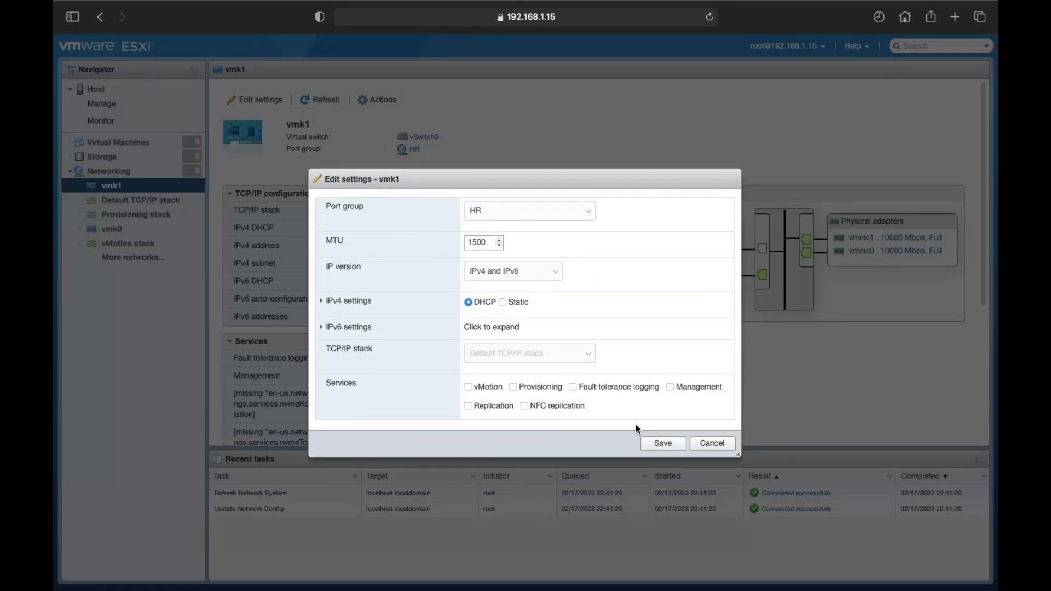
pyautogui.click(712, 444)
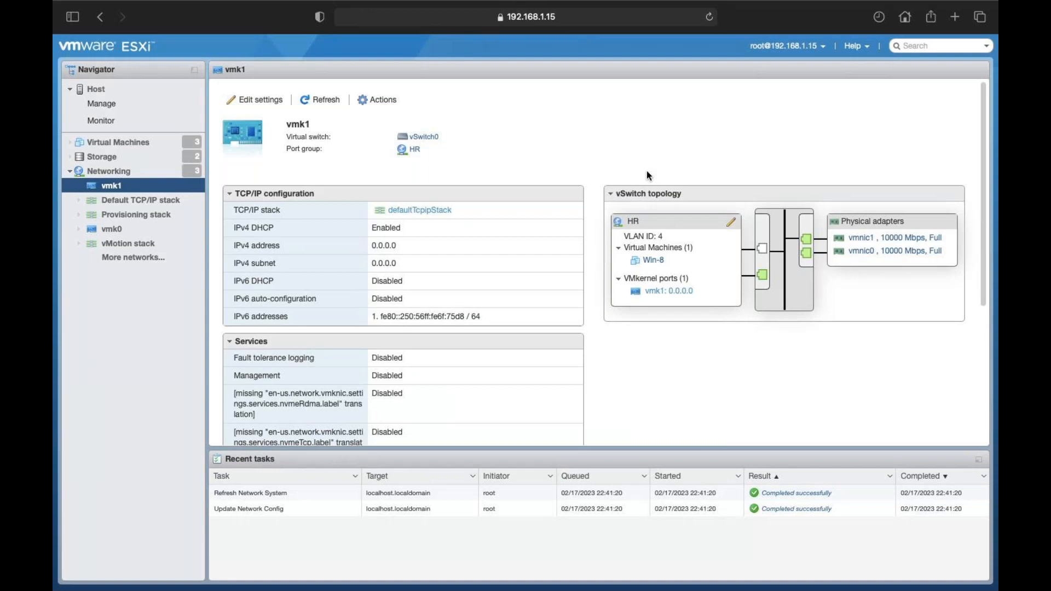
pyautogui.click(337, 100)
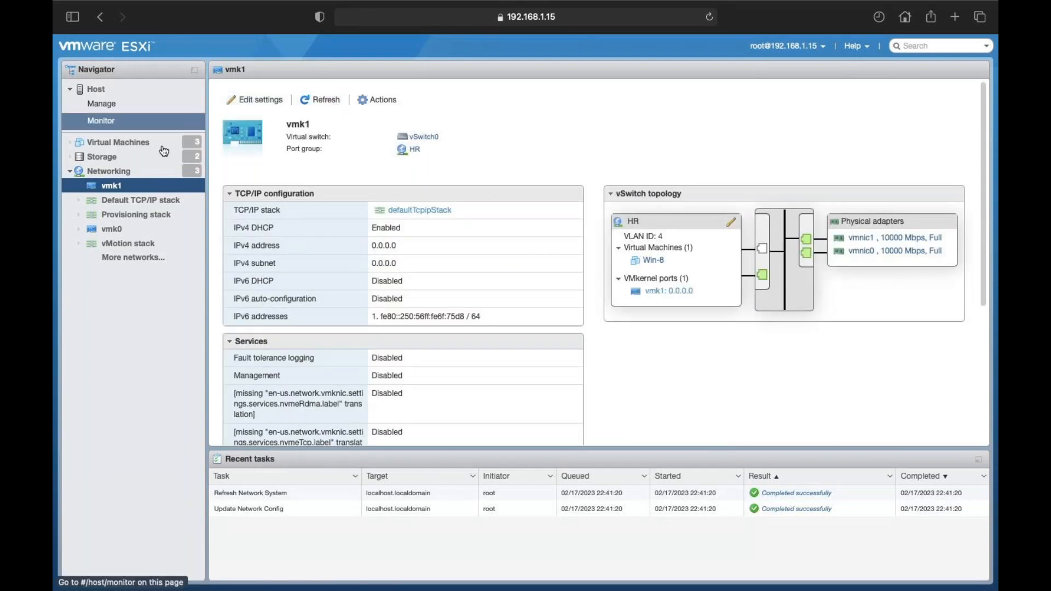
# Step: Return to Networking and list the physical NICs vmnic0 and vmnic1
pyautogui.click(120, 174)
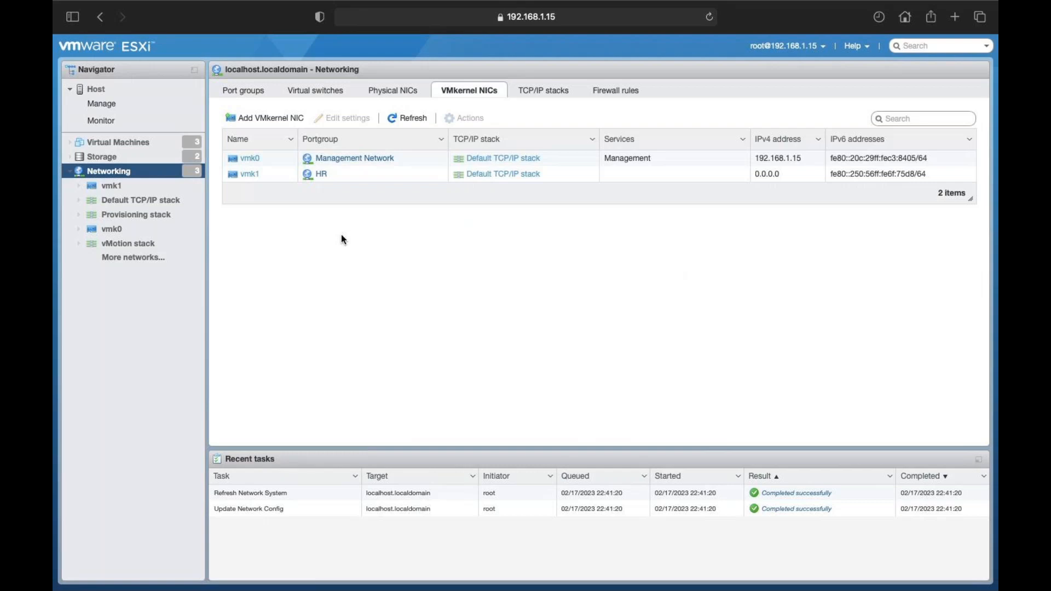
pyautogui.click(406, 90)
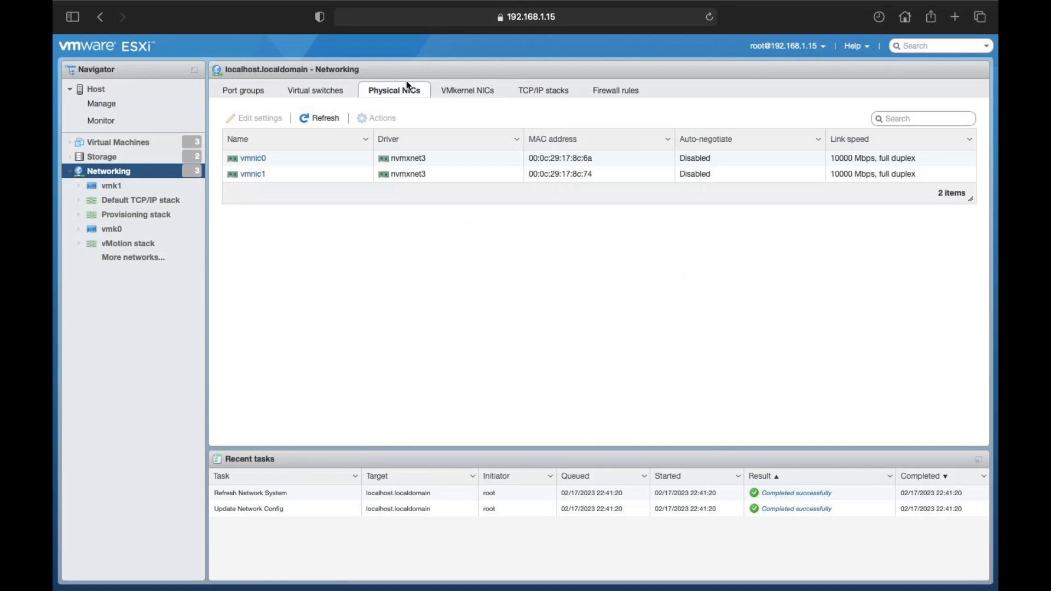
# Step: Open vSwitch0 and scroll its topology to the HR port group's vmk1 at 169.254.126.61
pyautogui.click(316, 91)
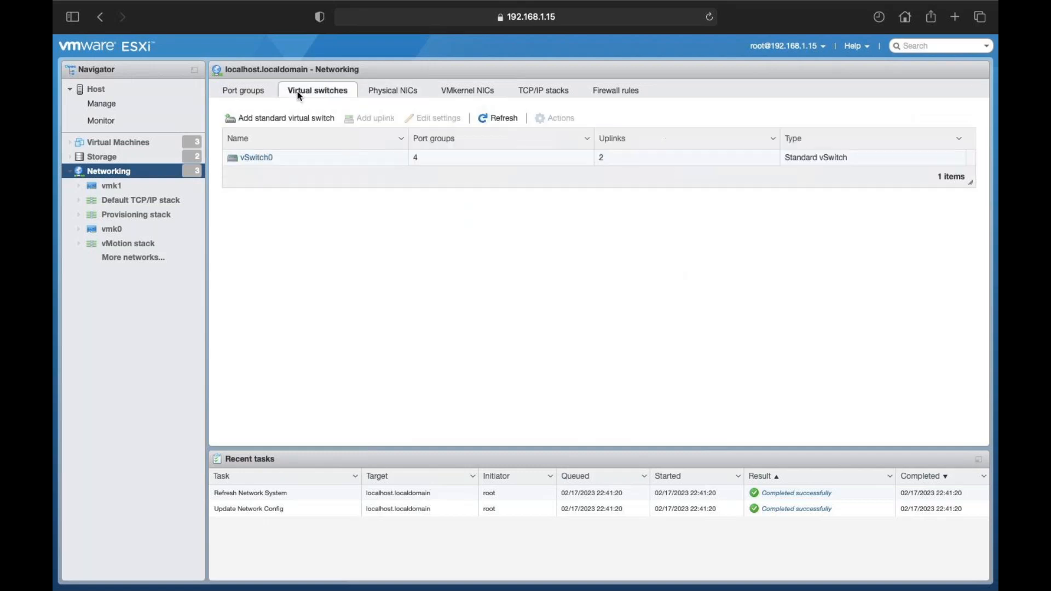
pyautogui.click(258, 158)
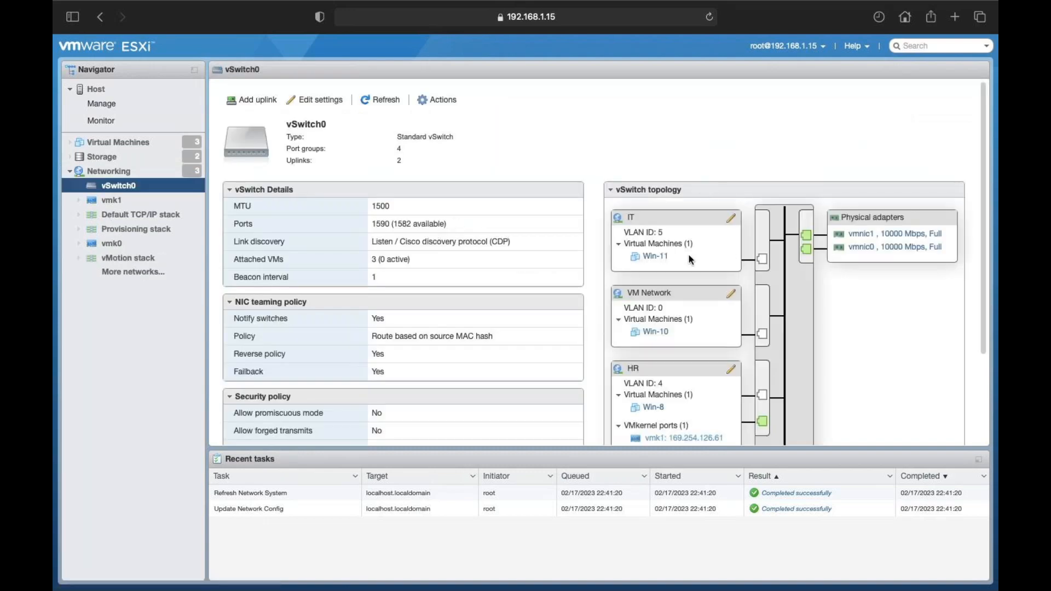
pyautogui.scroll(-3, 689, 256)
pyautogui.scroll(-1, 677, 339)
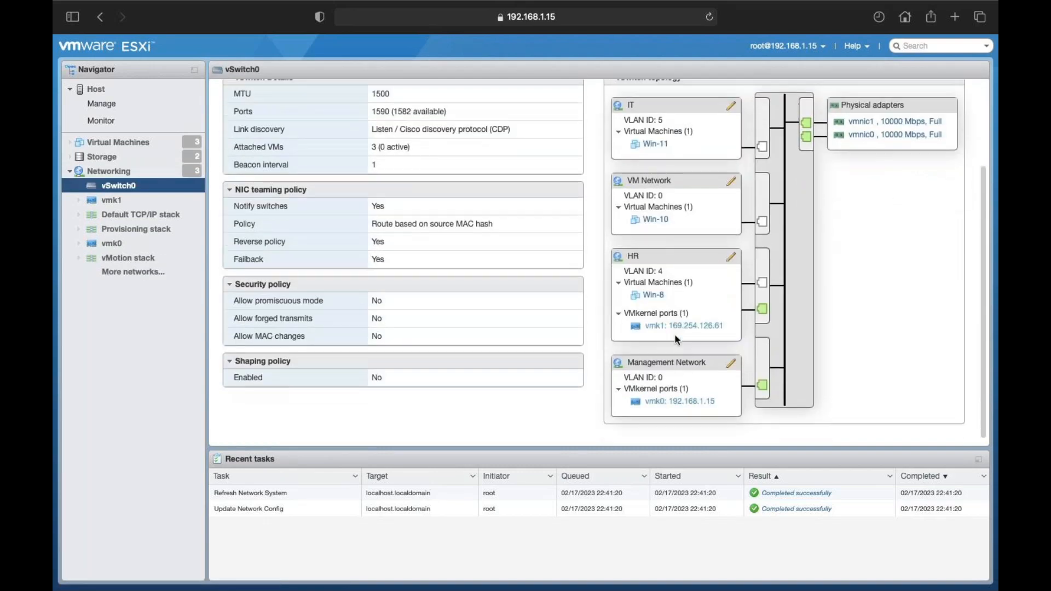
pyautogui.scroll(-1, 677, 340)
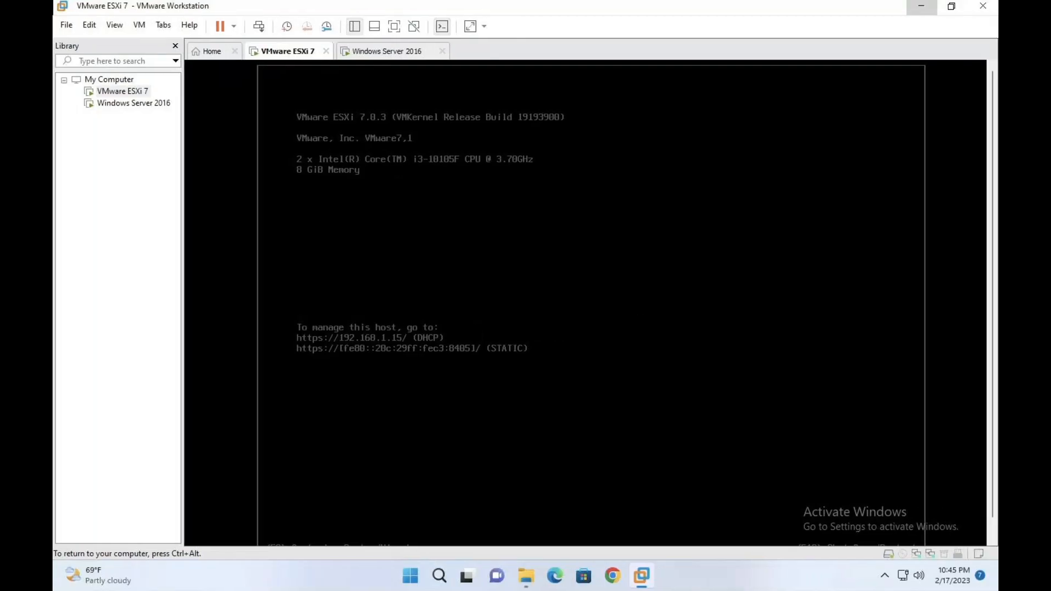
# Step: Try signing in to the ESXi console as root; the password is rejected and the errors dismissed
pyautogui.press('F2')
pyautogui.press('Tab')
pyautogui.write('*********')
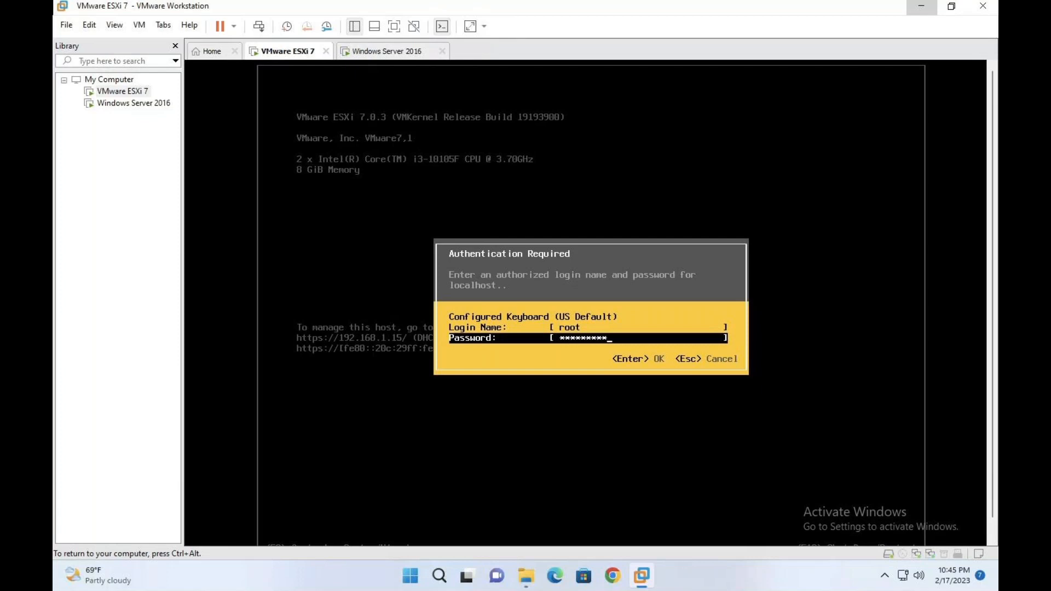
pyautogui.press('Return')
pyautogui.press('Return')
pyautogui.write('*********')
pyautogui.press('Return')
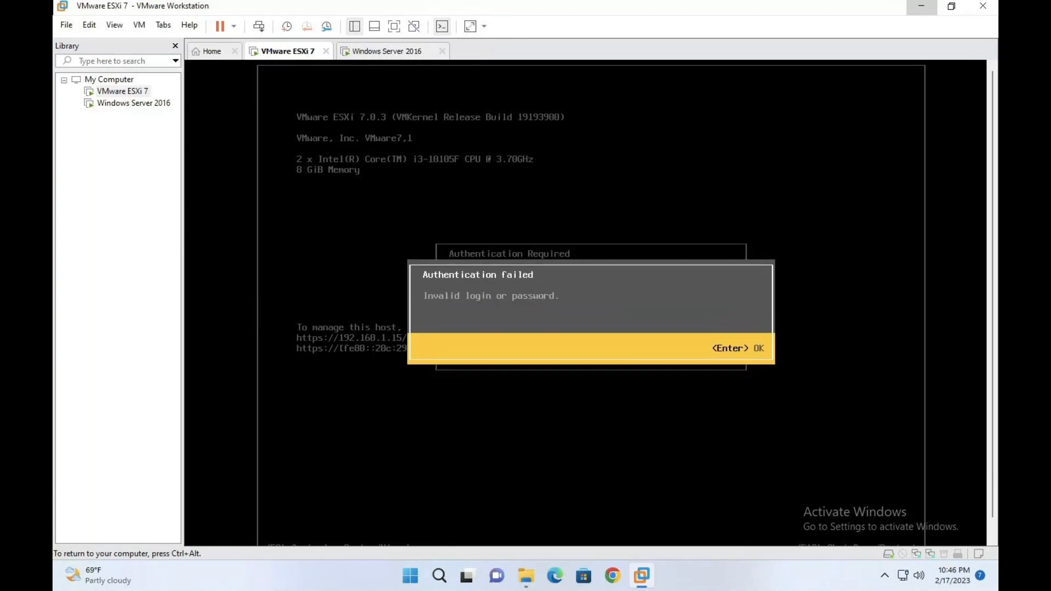
pyautogui.press('Return')
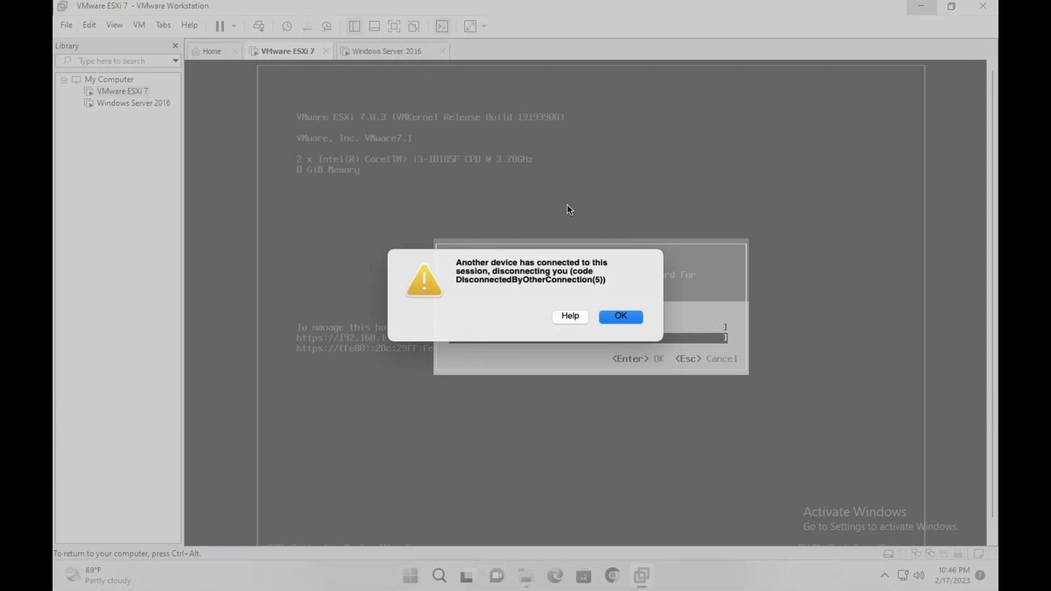
# Step: Acknowledge the session disconnect warning and move over to the OneNote notes workspace
pyautogui.click(627, 320)
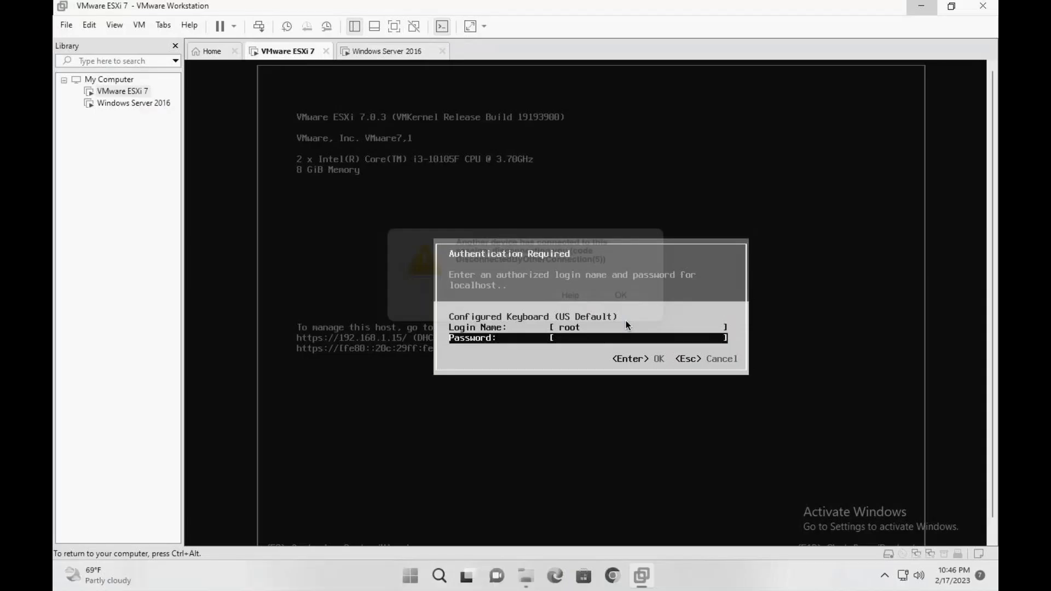
pyautogui.hotkey('ctrl', 'Left')
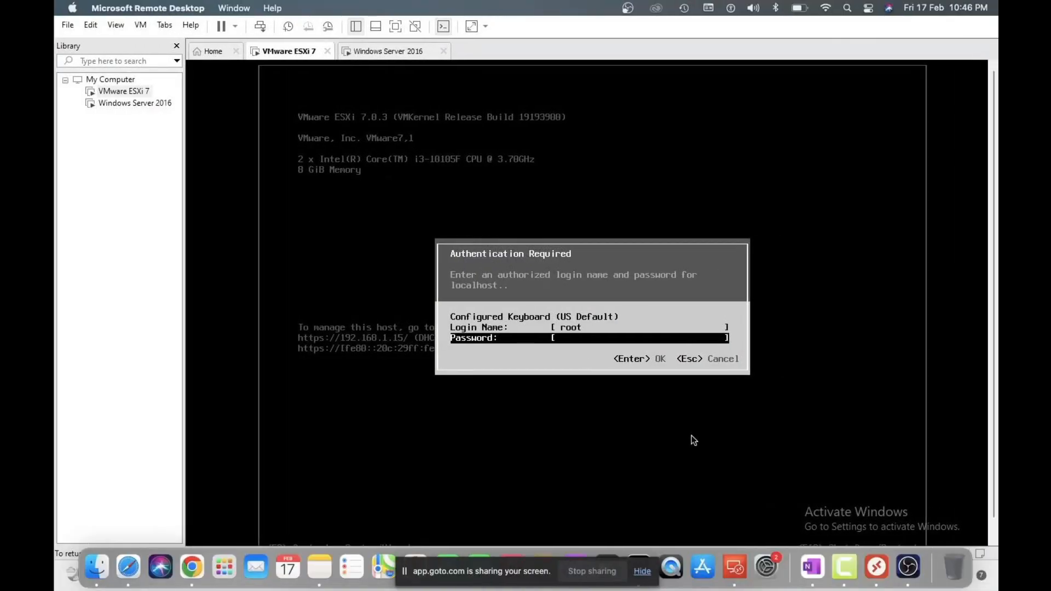
pyautogui.hotkey('ctrl', 'Right')
pyautogui.hotkey('ctrl', 'Right')
pyautogui.hotkey('ctrl', 'Right')
# Step: Glance at the OneNote DHCP-versus-static VMkernel diagram, then return to the ESXi console
pyautogui.hotkey('ctrl', 'Left')
pyautogui.hotkey('ctrl', 'Left')
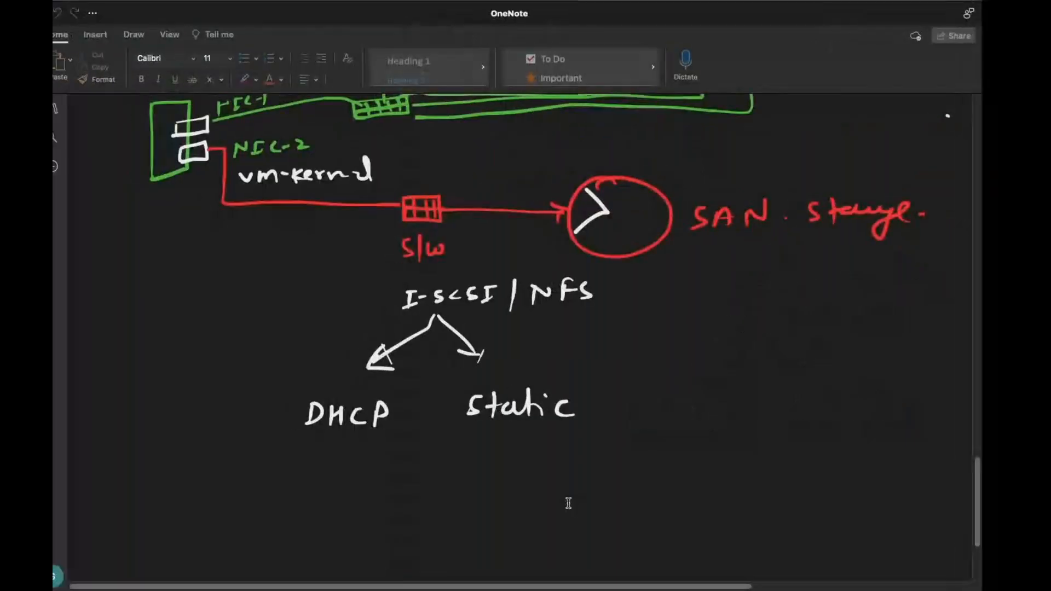
pyautogui.hotkey('ctrl', 'Left')
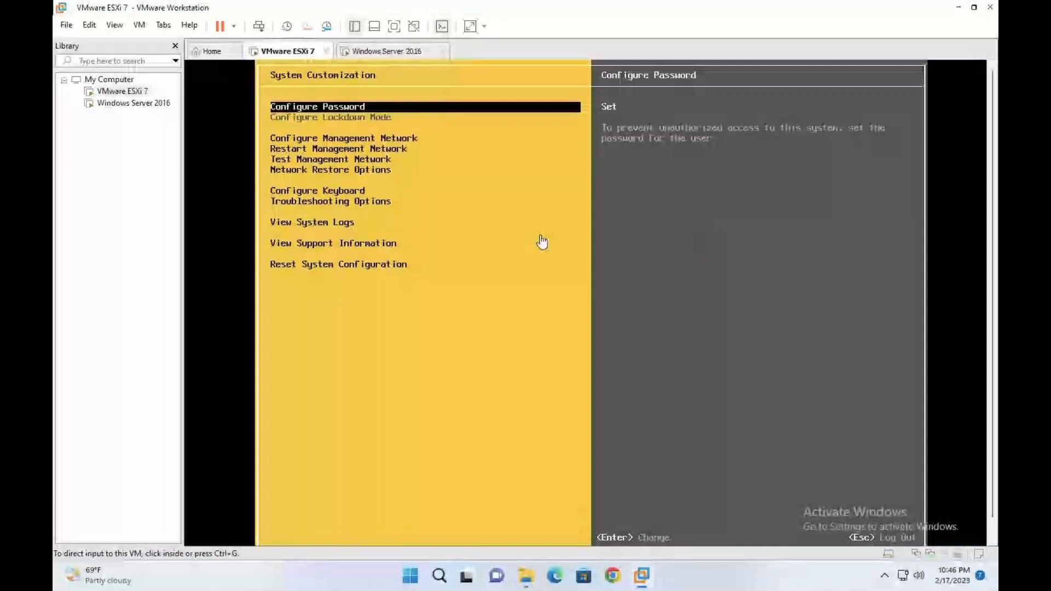
# Step: Open Configure Management Network and take a first look at the IPv4 settings
pyautogui.click(542, 241)
pyautogui.press('Down')
pyautogui.press('Return')
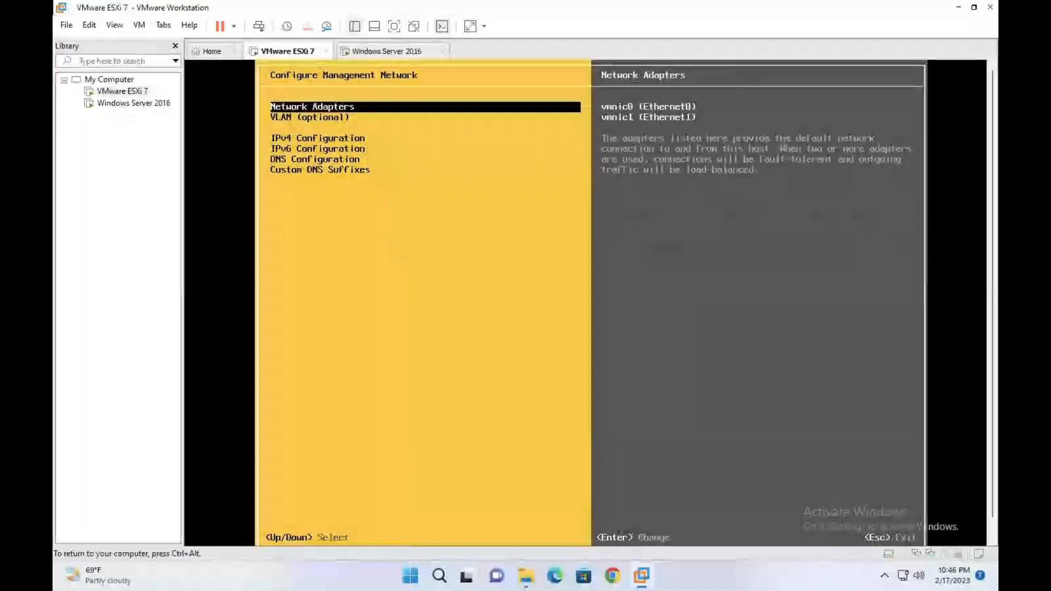
pyautogui.press('Down')
pyautogui.press('Down')
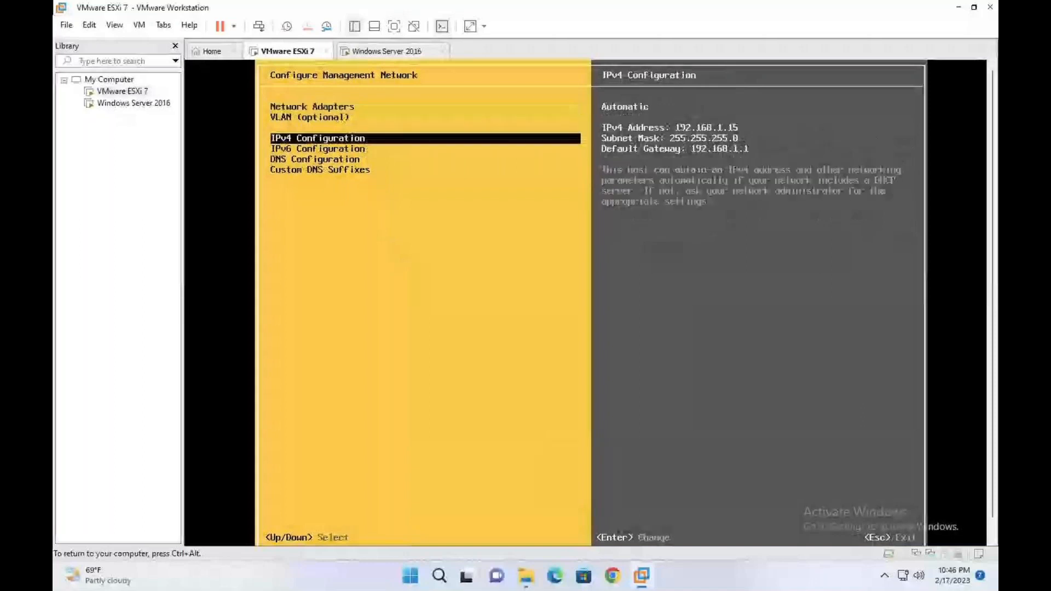
pyautogui.press('Return')
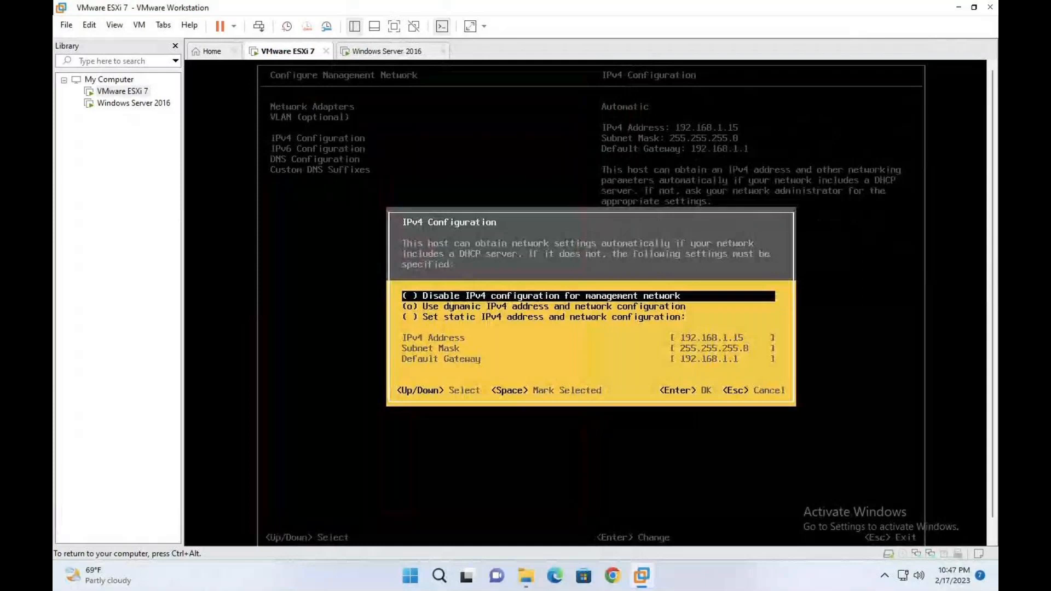
pyautogui.press('Escape')
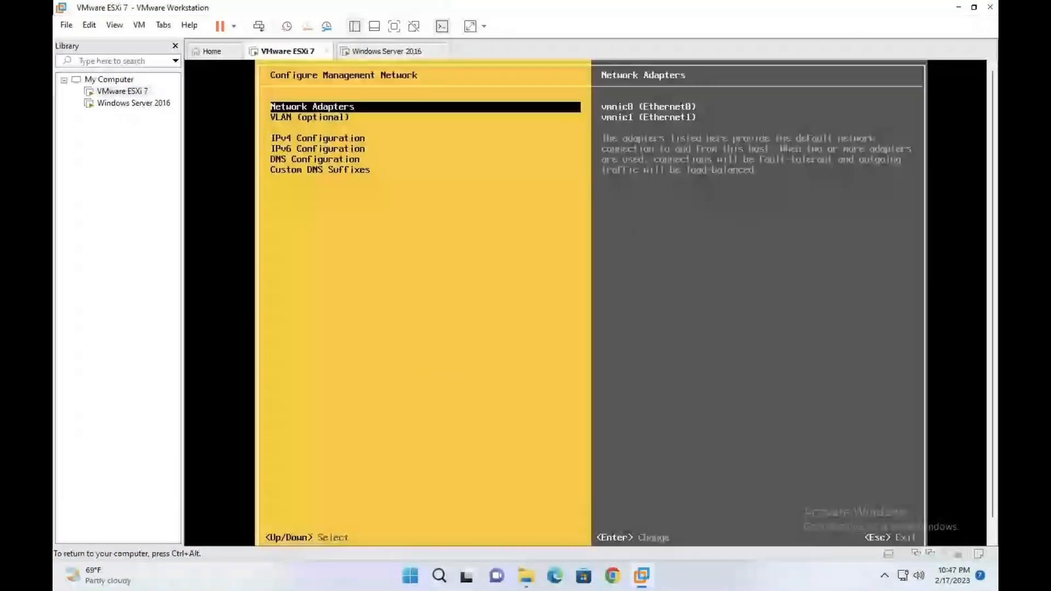
# Step: Browse the Network Adapters list and VLAN, then reopen IPv4 Configuration showing dynamic 192.168.1.15
pyautogui.press('Return')
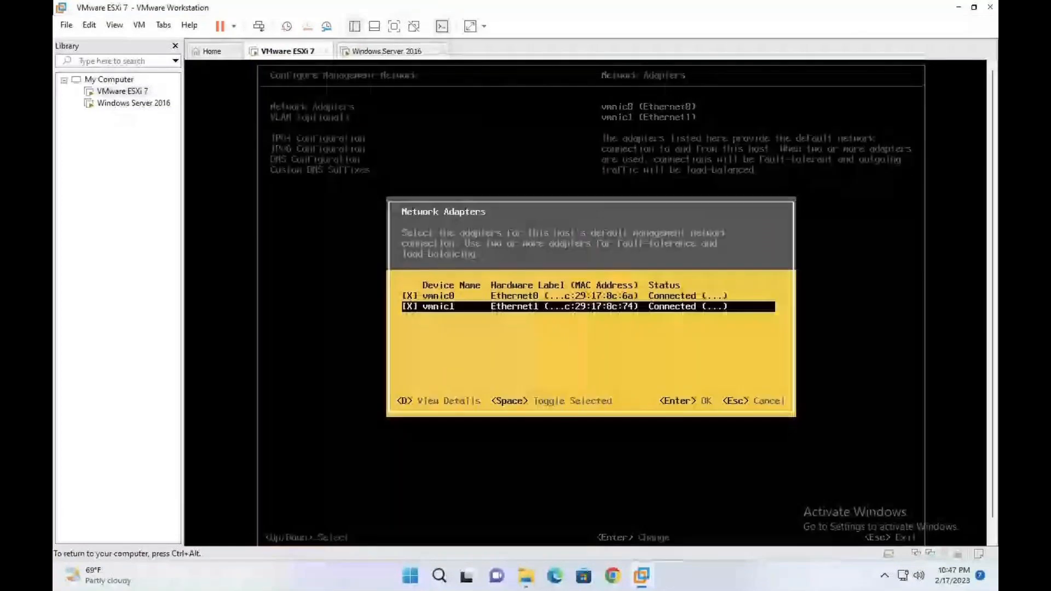
pyautogui.press('Return')
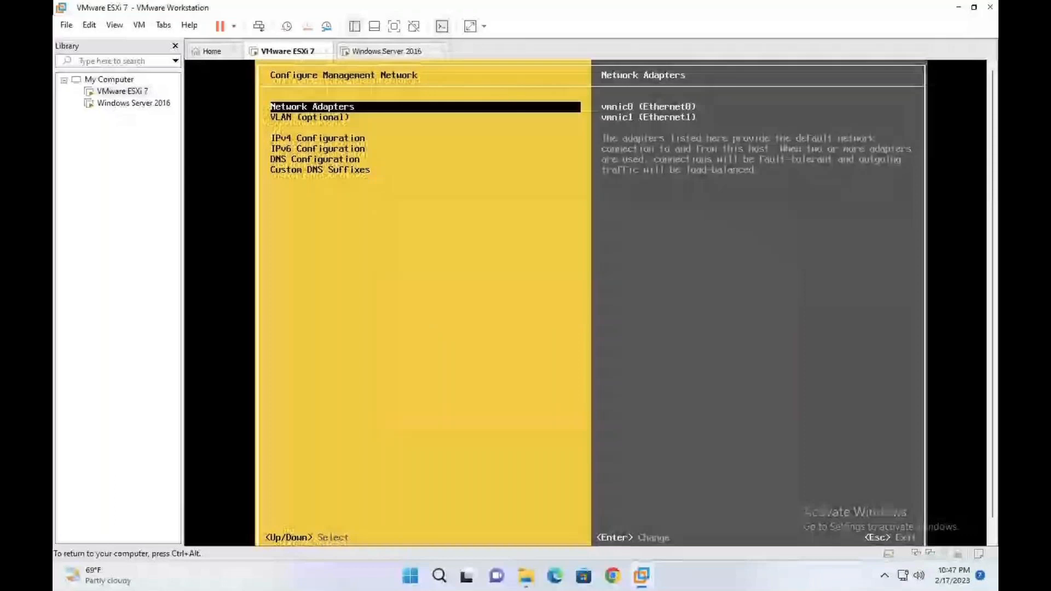
pyautogui.press('Down')
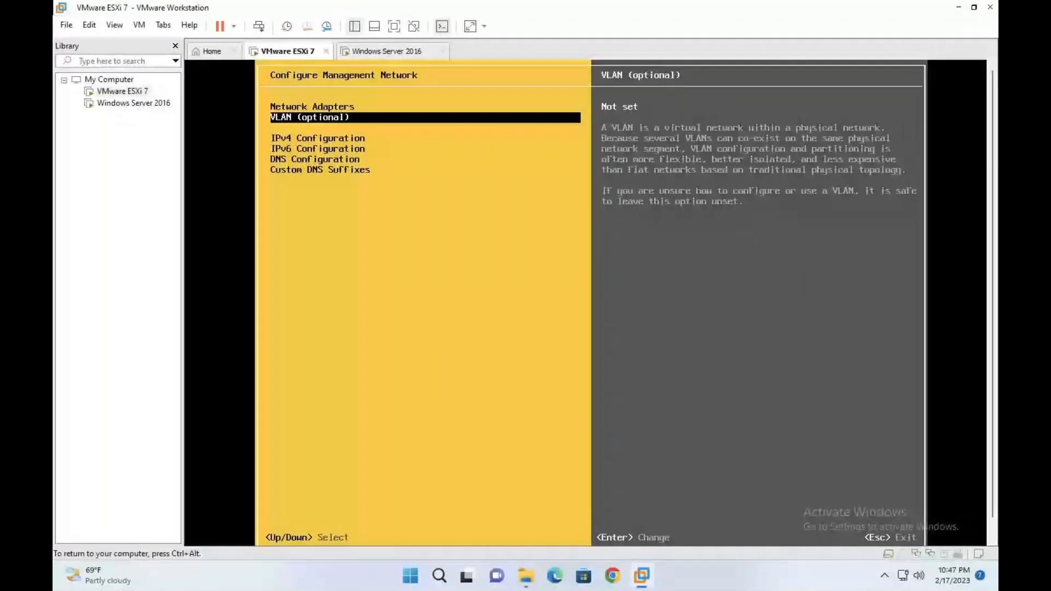
pyautogui.press('Down')
pyautogui.press('Return')
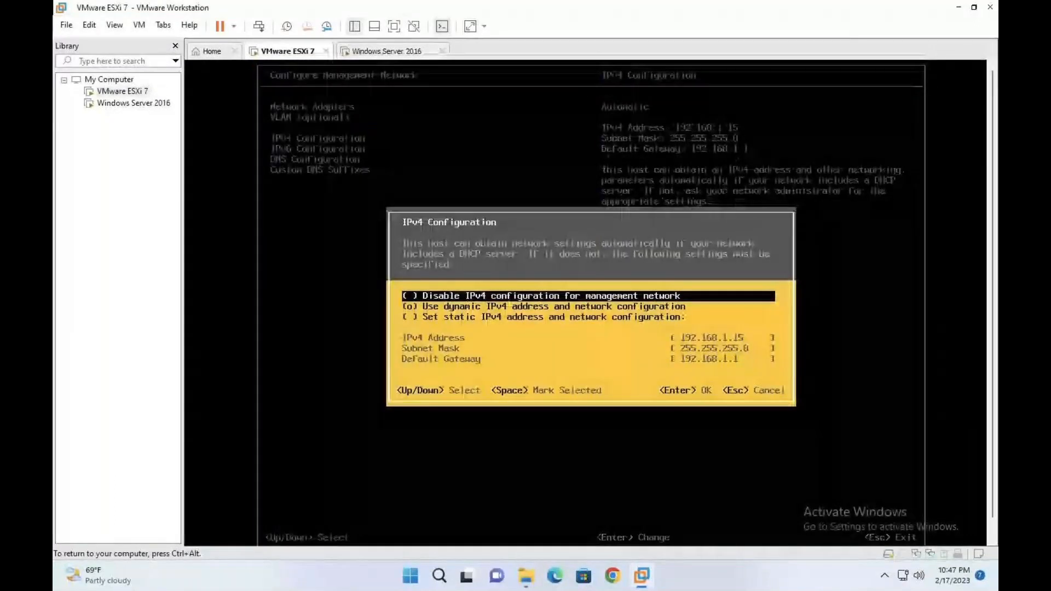
# Step: Deselect vmnic0 so only vmnic1 serves the management network
pyautogui.press('Escape')
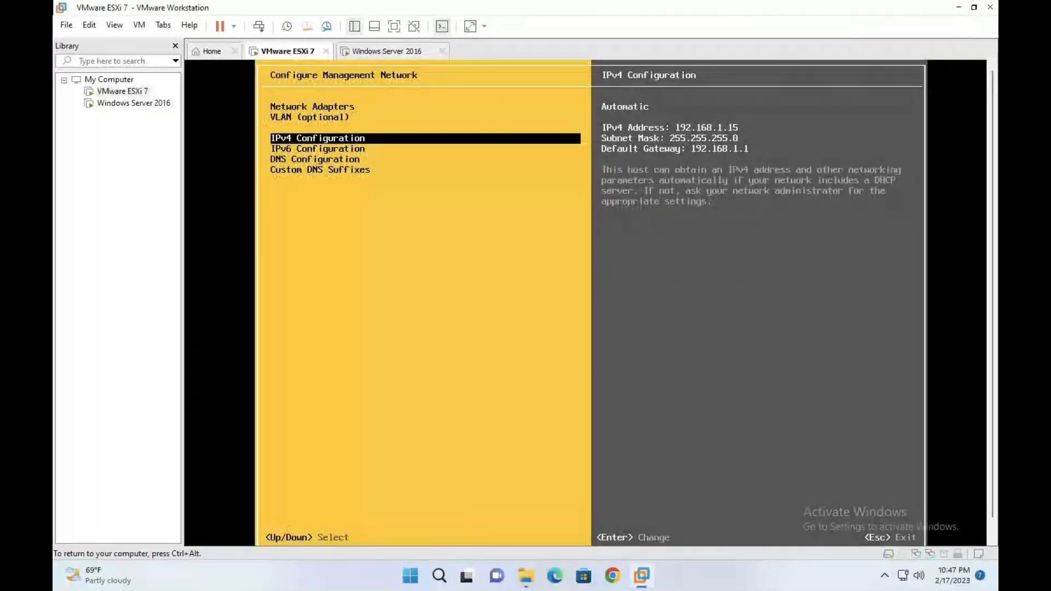
pyautogui.press('Up')
pyautogui.press('Up')
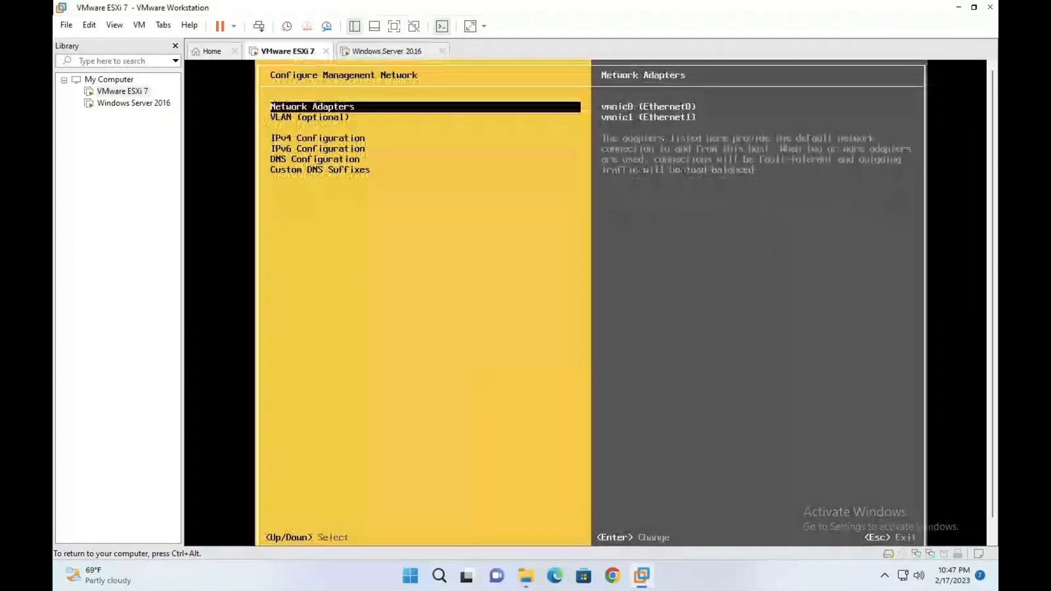
pyautogui.press('Return')
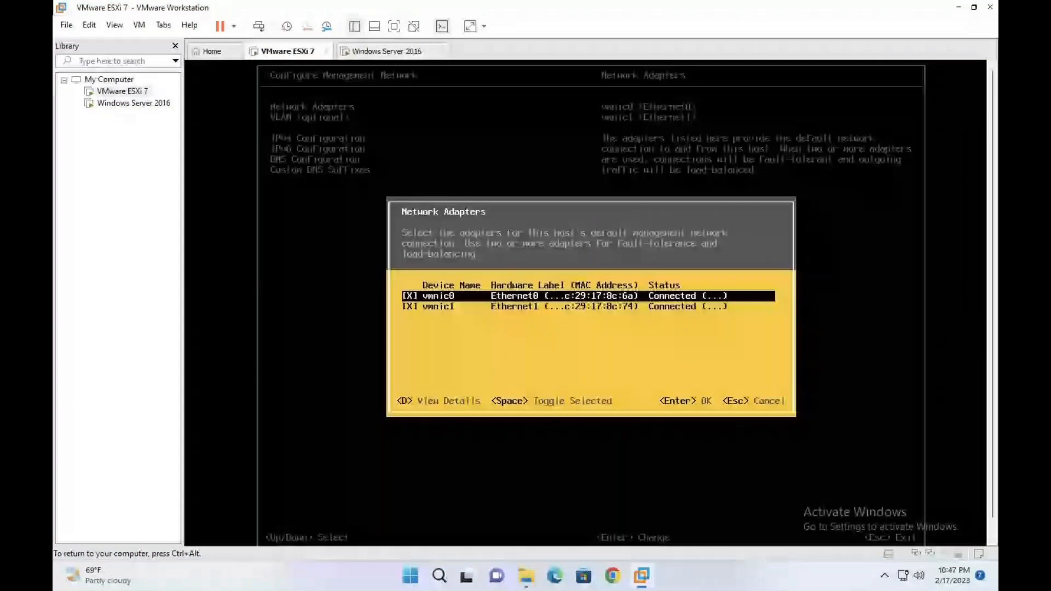
pyautogui.press('space')
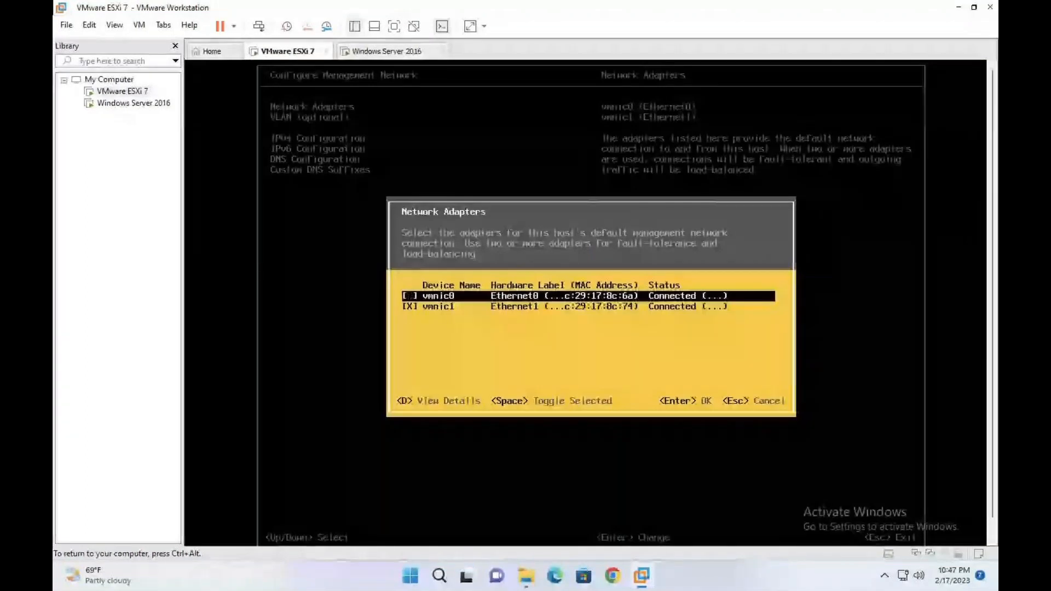
pyautogui.press('Return')
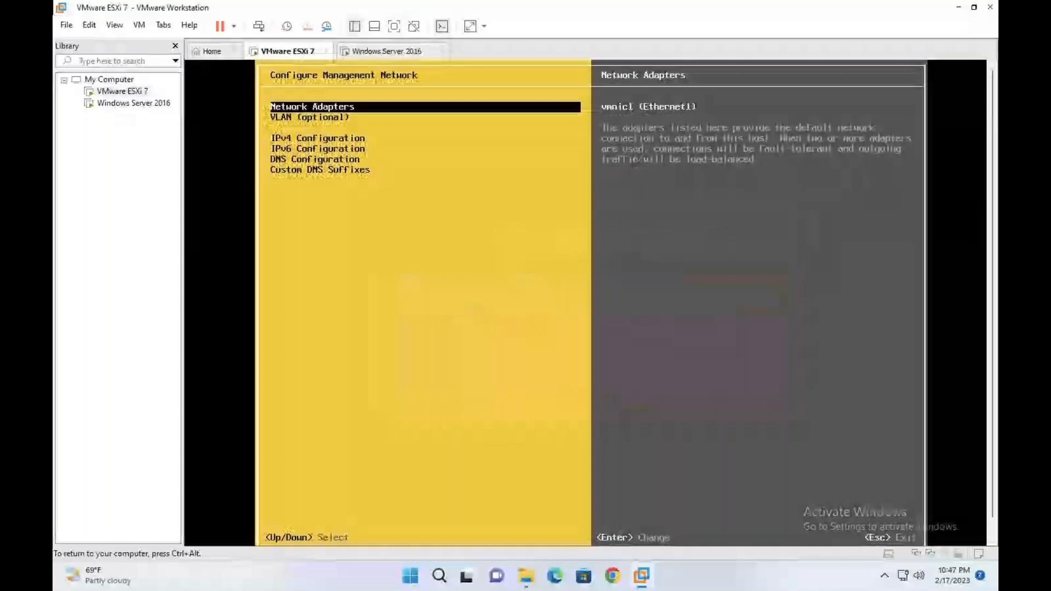
# Step: Set management IPv4 to static 192.168.1.15/255.255.255.0 with gateway 192.168.1.1
pyautogui.press('Down')
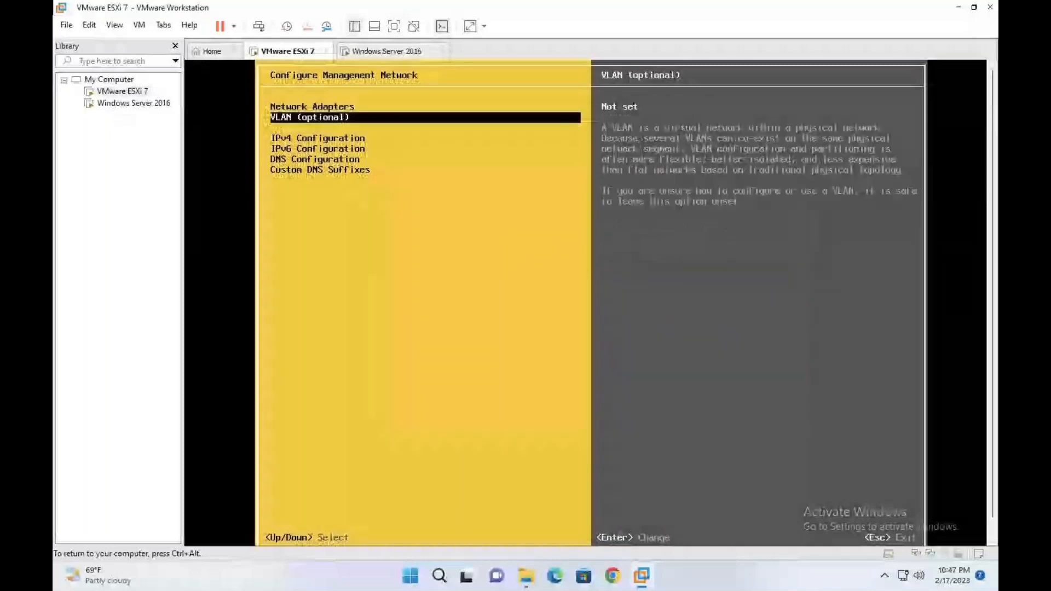
pyautogui.press('Down')
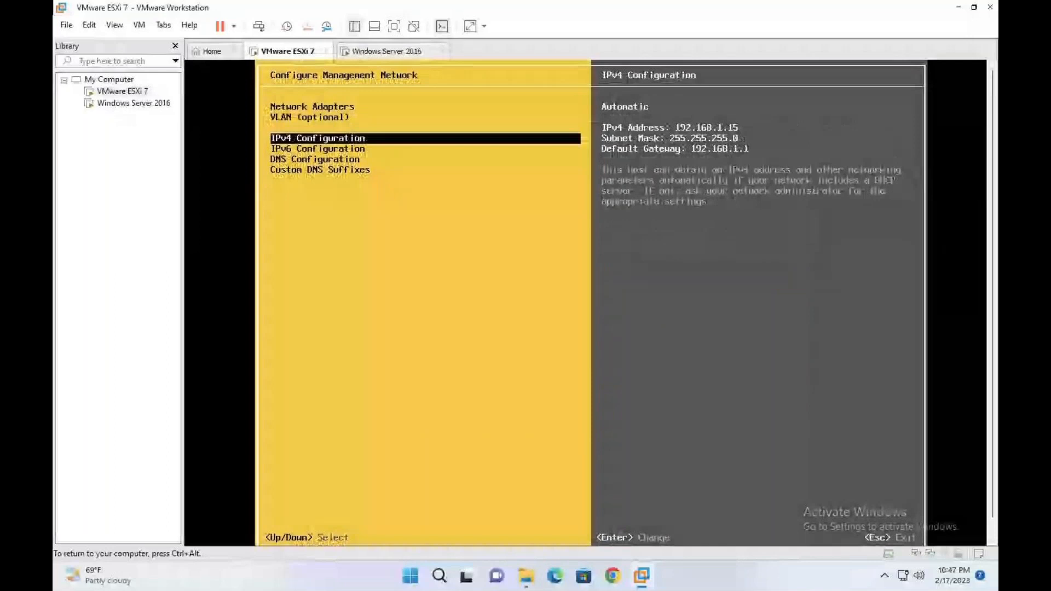
pyautogui.press('Return')
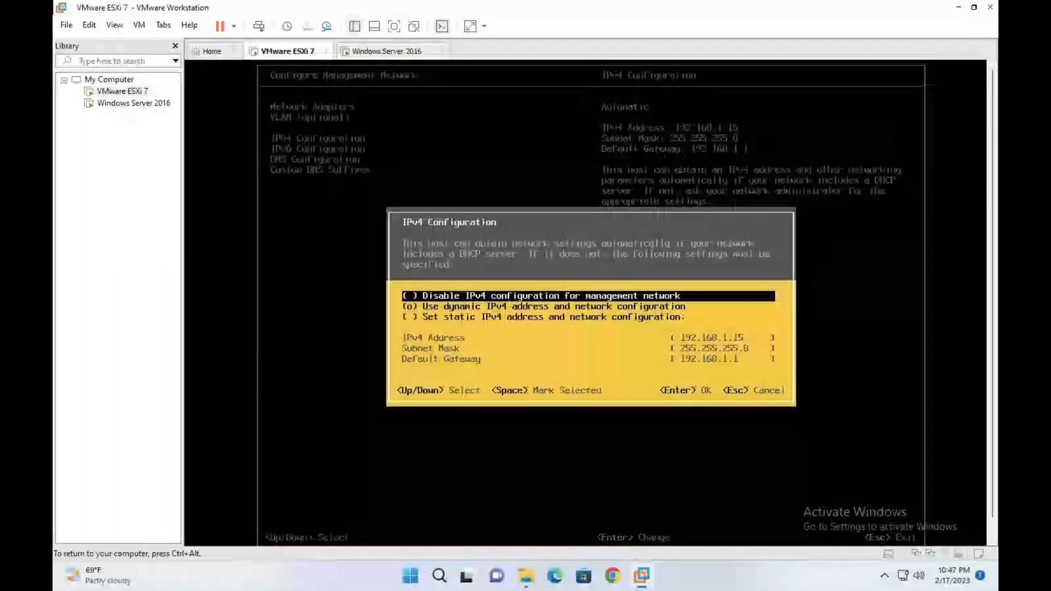
pyautogui.press('Down')
pyautogui.press('Down')
pyautogui.press('space')
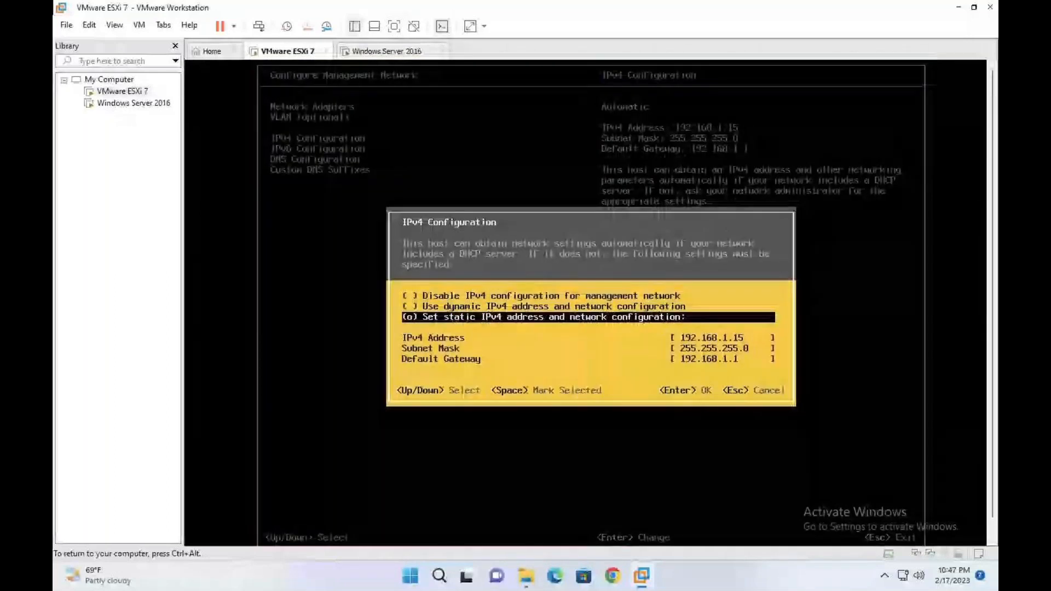
pyautogui.press('Return')
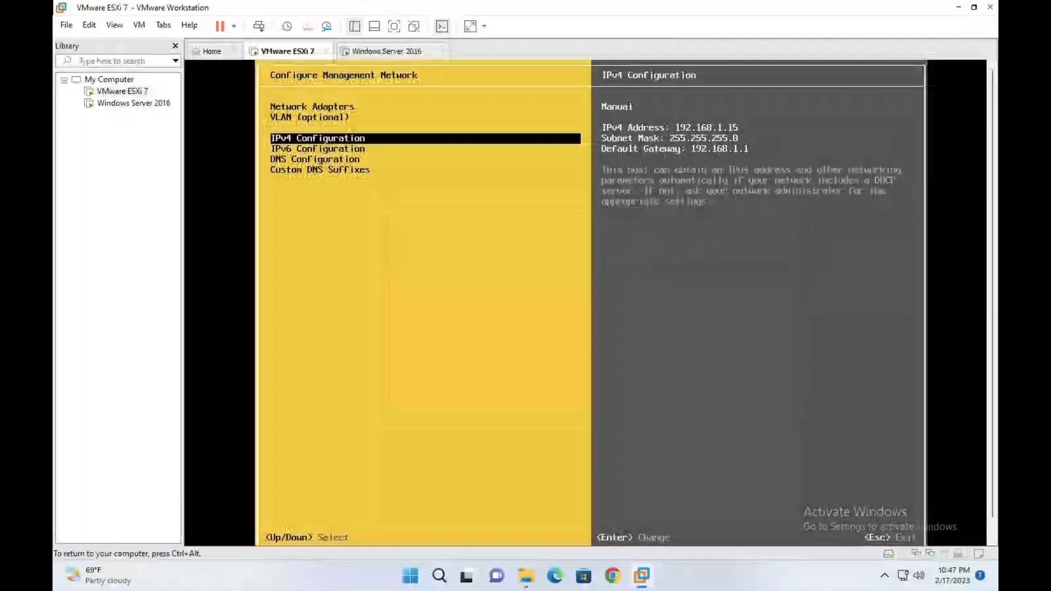
# Step: Review the automatic IPv6 settings and the new static IPv4 settings
pyautogui.press('Up')
pyautogui.press('Up')
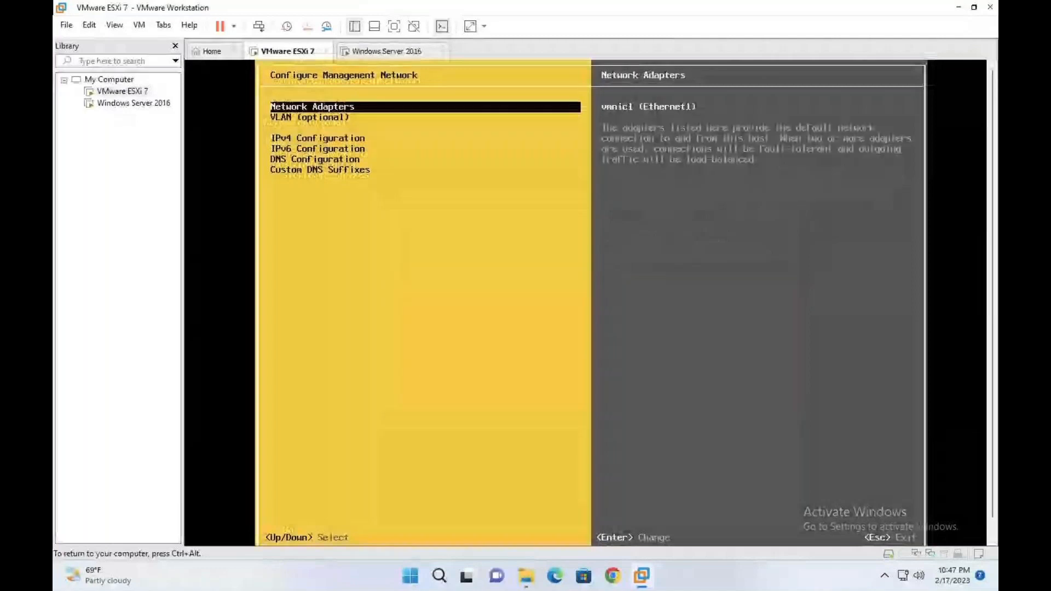
pyautogui.press('Down')
pyautogui.press('Down')
pyautogui.press('Down')
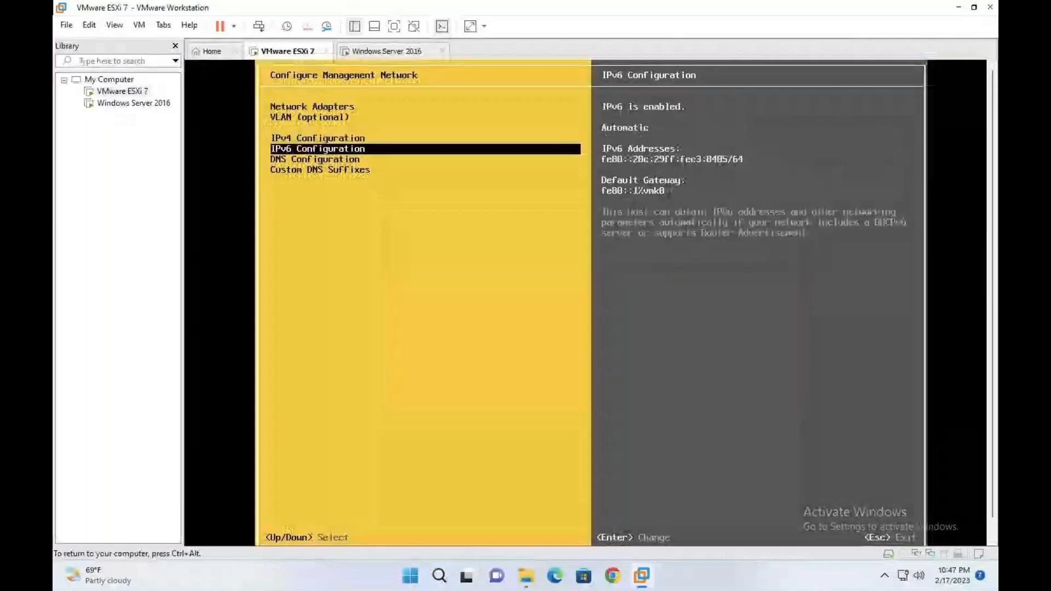
pyautogui.press('Up')
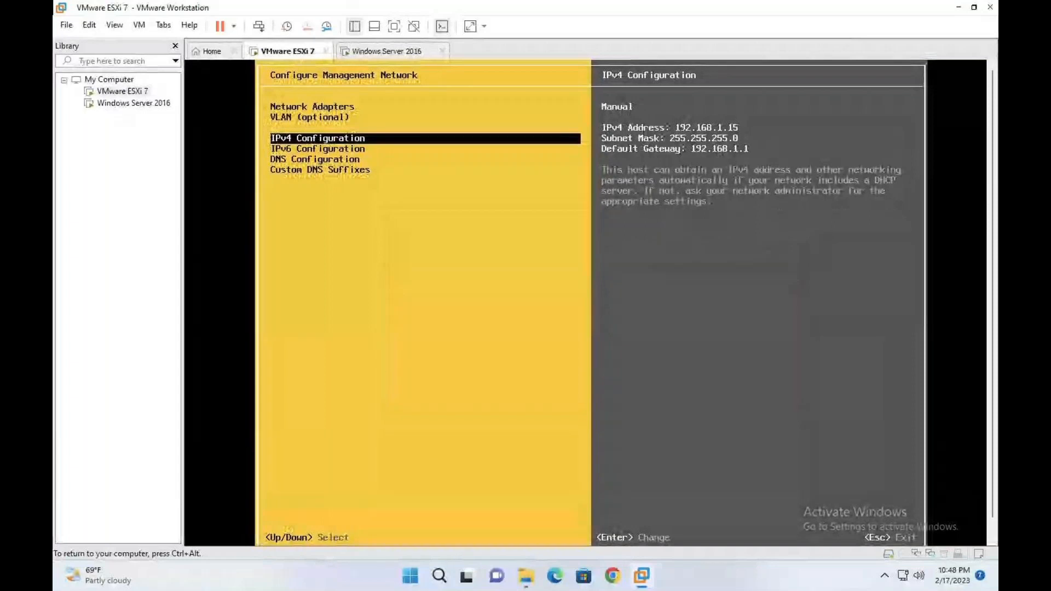
# Step: Reopen Configure Management Network and swap adapters: drop vmnic1 and add vmnic0
pyautogui.press('Escape')
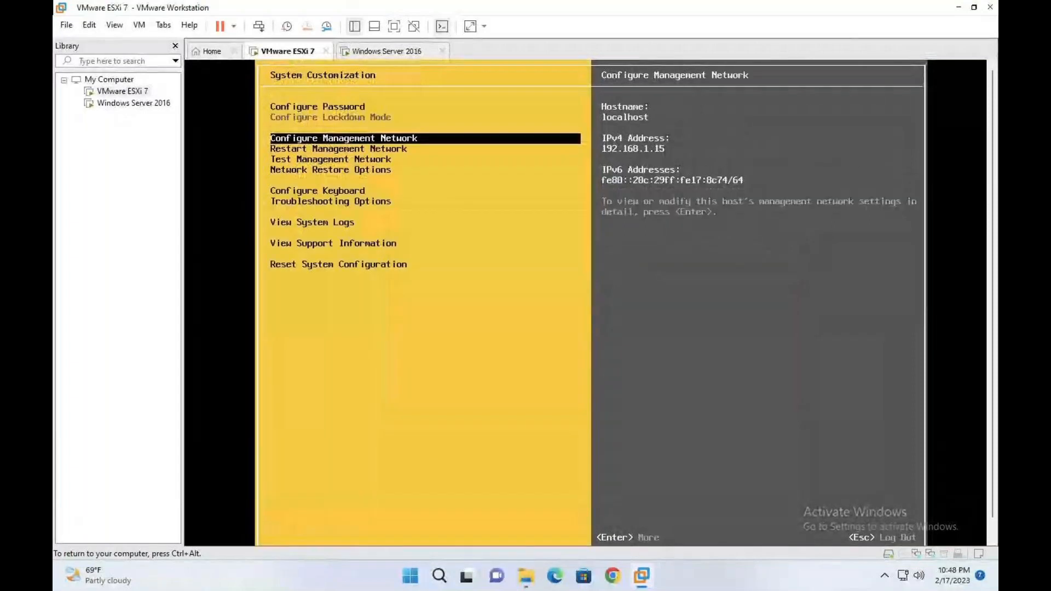
pyautogui.press('Down')
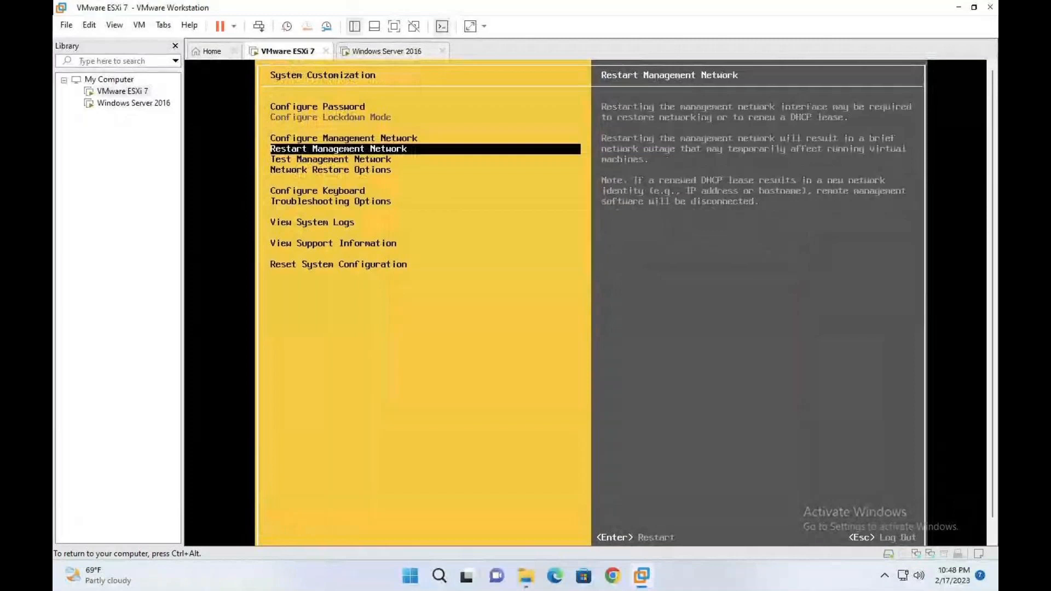
pyautogui.press('Up')
pyautogui.press('Return')
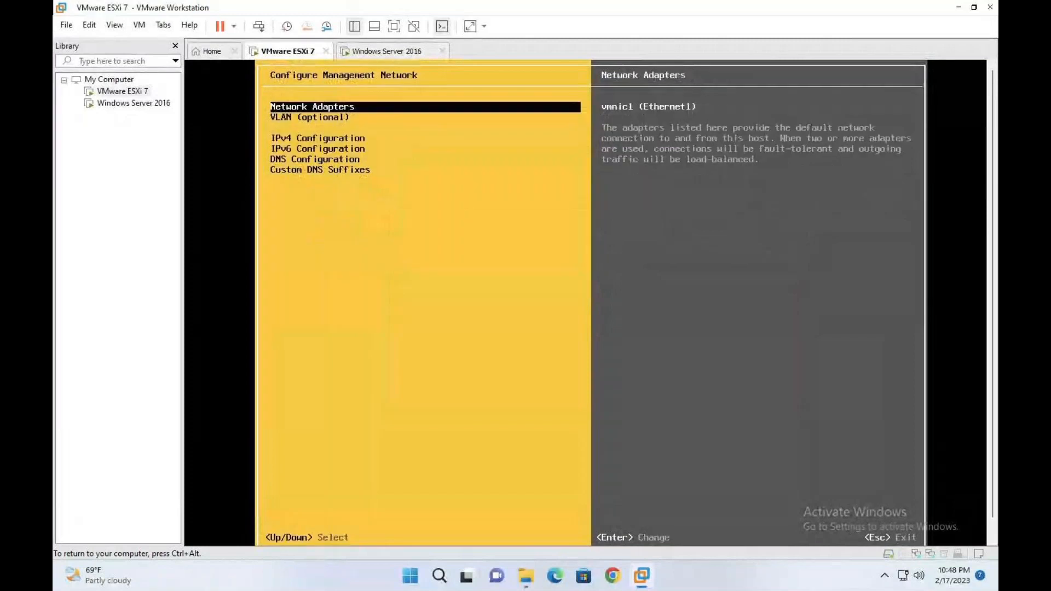
pyautogui.press('Return')
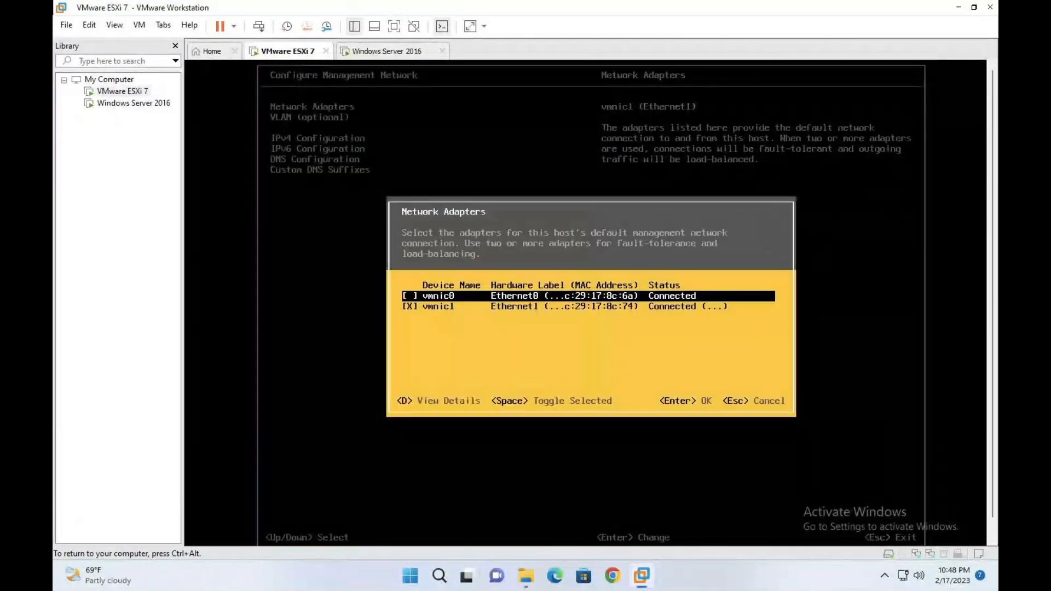
pyautogui.press('Down')
pyautogui.press('space')
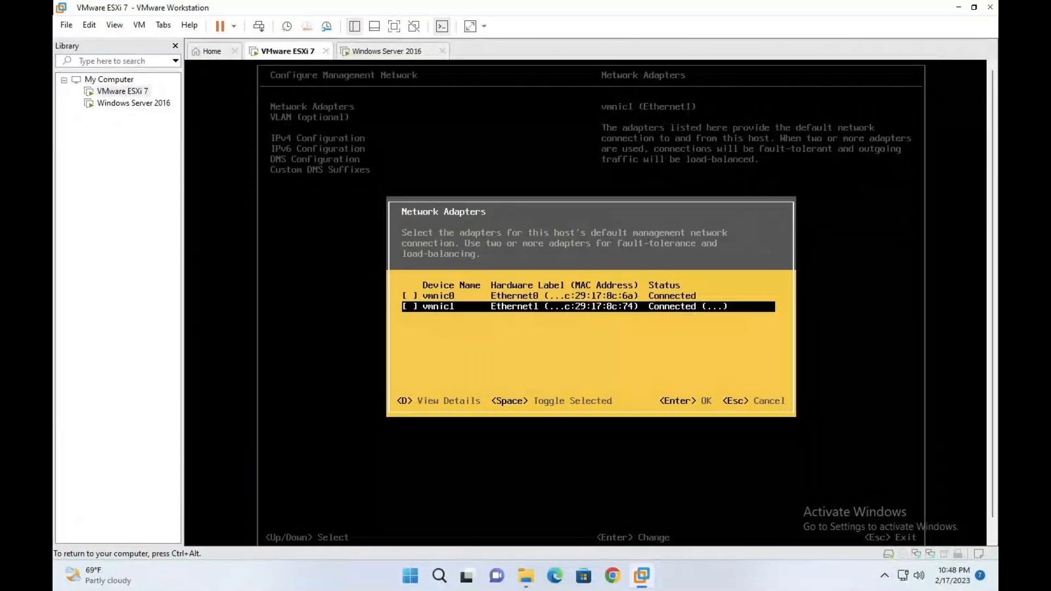
pyautogui.press('Up')
pyautogui.press('space')
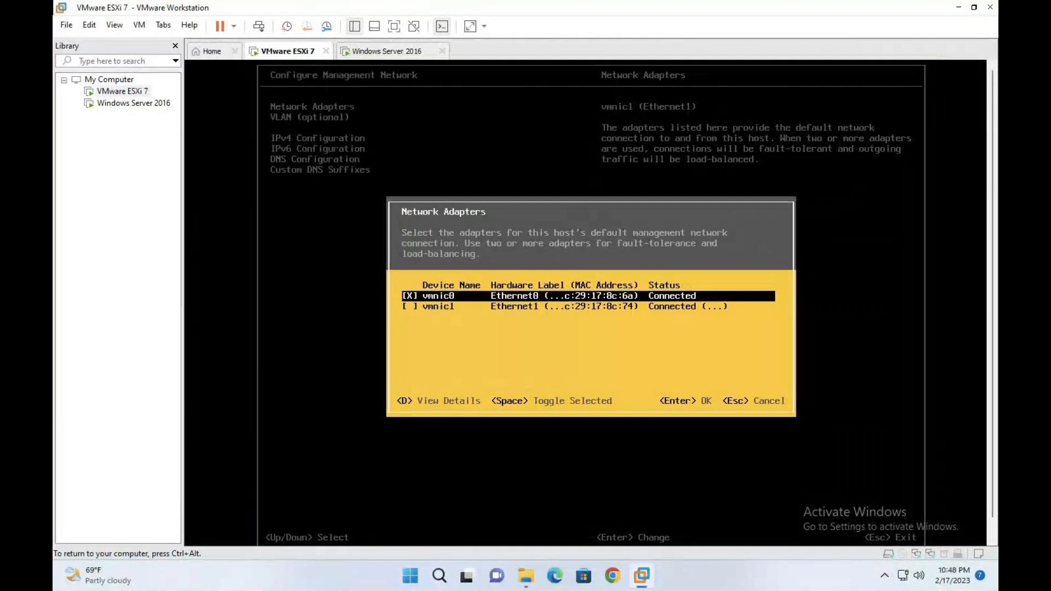
pyautogui.press('Return')
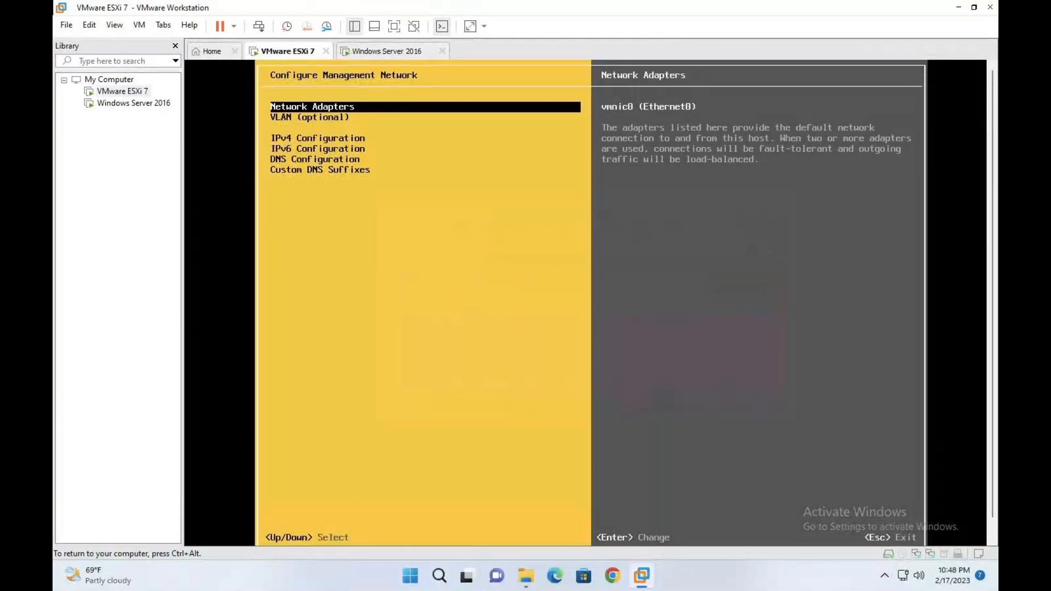
# Step: Review the management network's IPv4, IPv6 and DNS settings
pyautogui.press('Down')
pyautogui.press('Down')
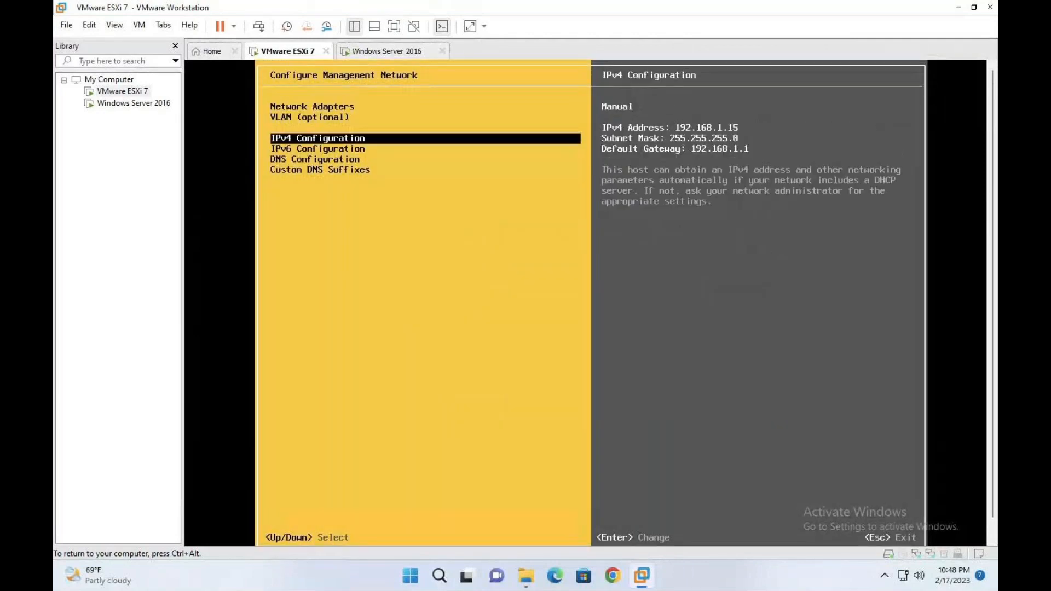
pyautogui.press('Return')
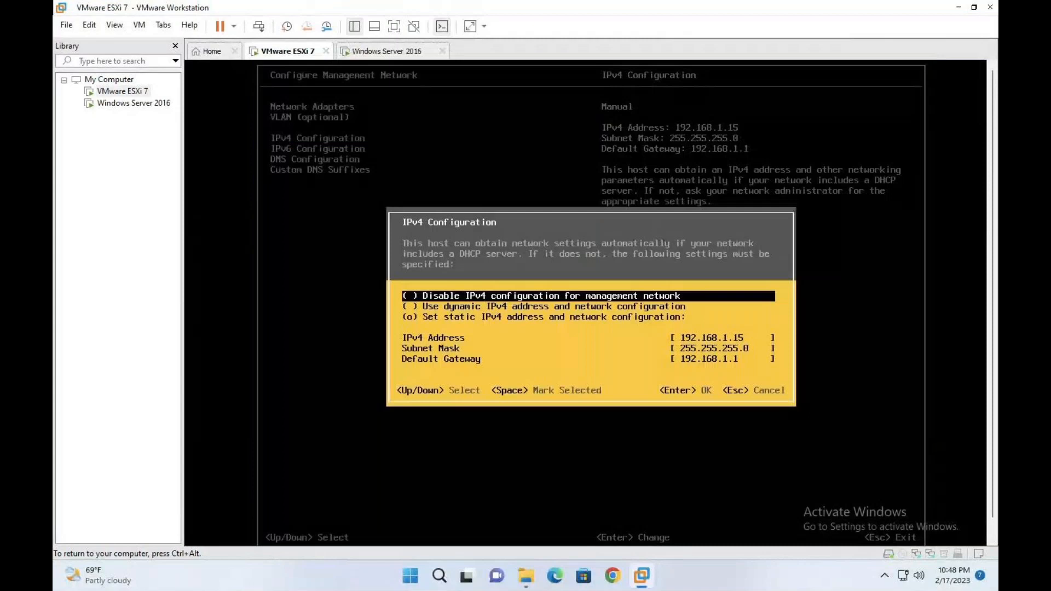
pyautogui.press('Escape')
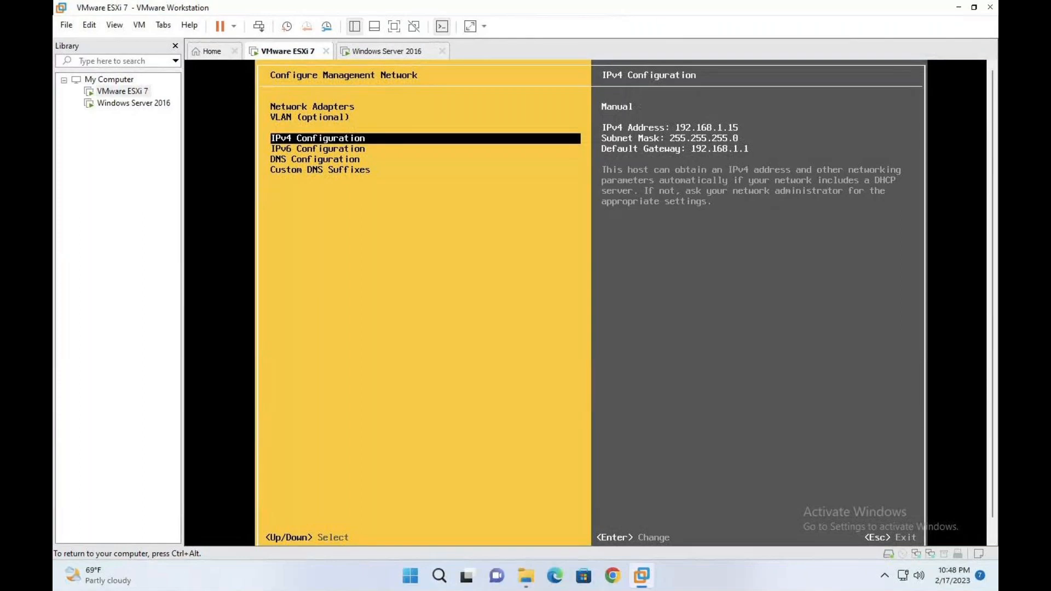
pyautogui.press('Down')
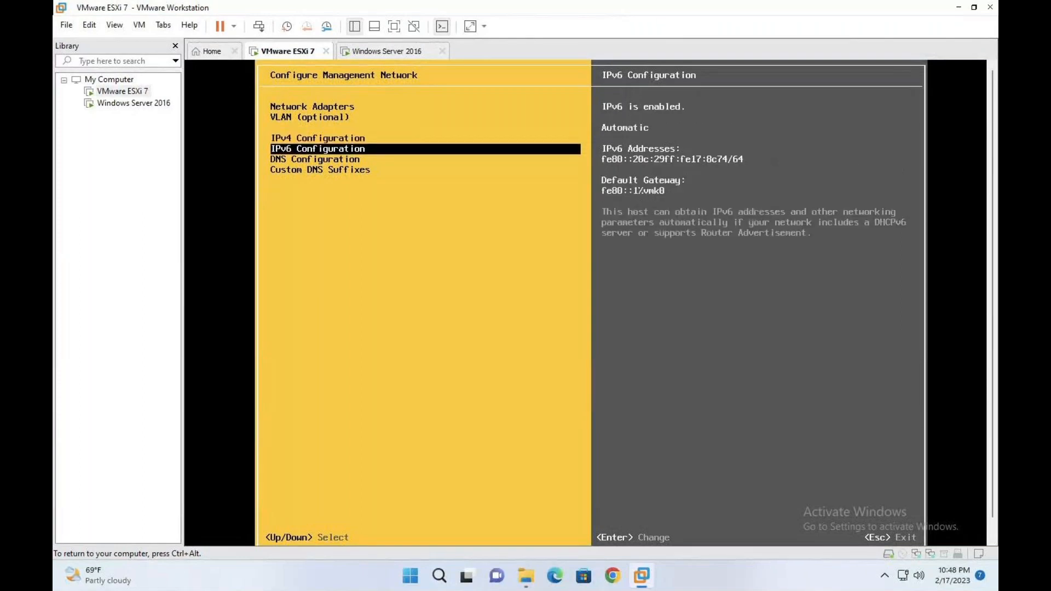
pyautogui.press('Down')
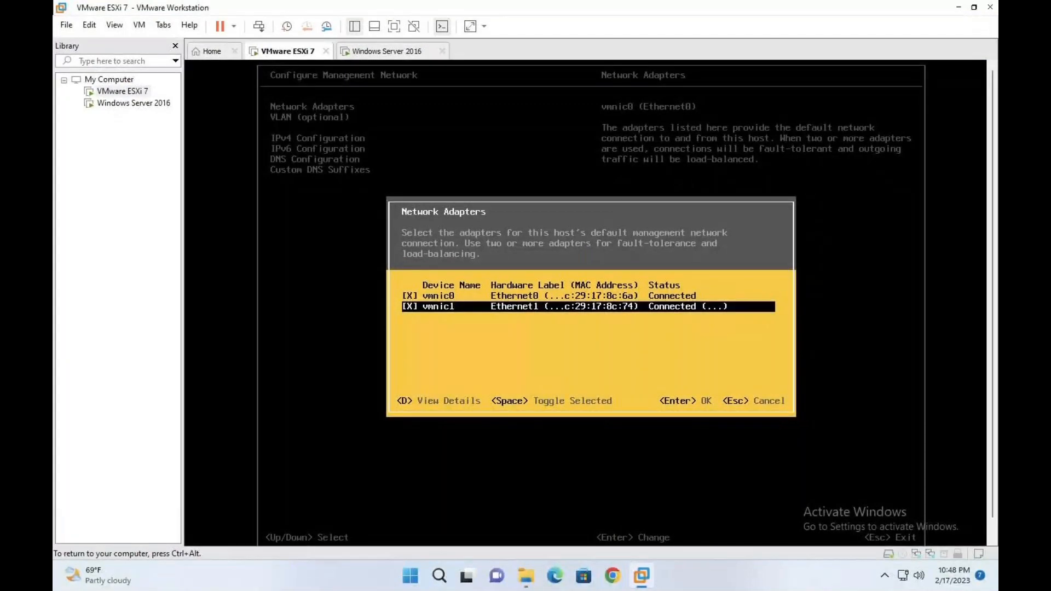
# Step: Check vmnic1's details, deselect it, and apply the adapter change with Y
pyautogui.press('d')
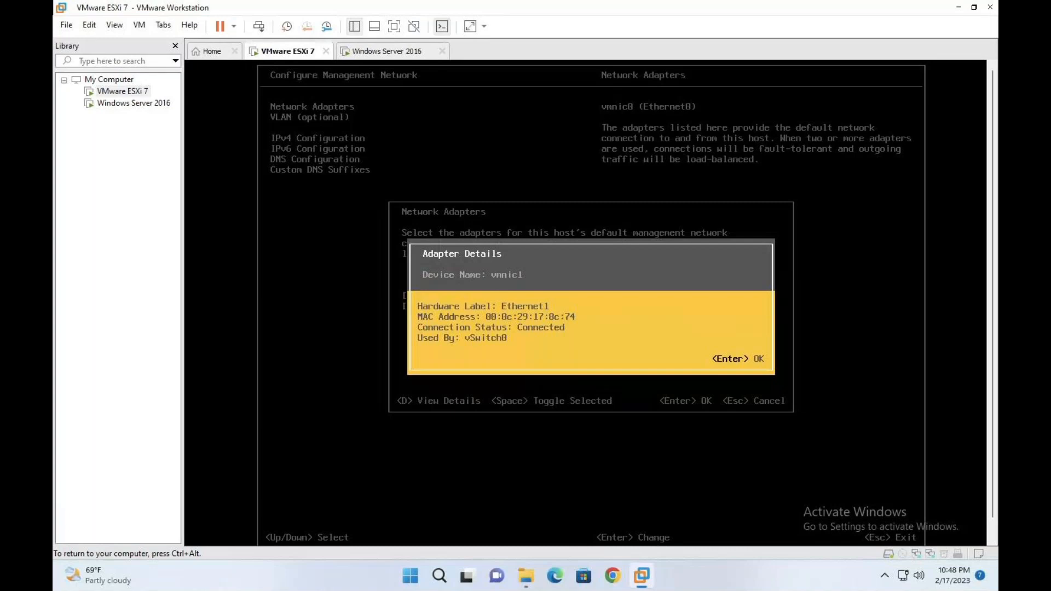
pyautogui.press('Return')
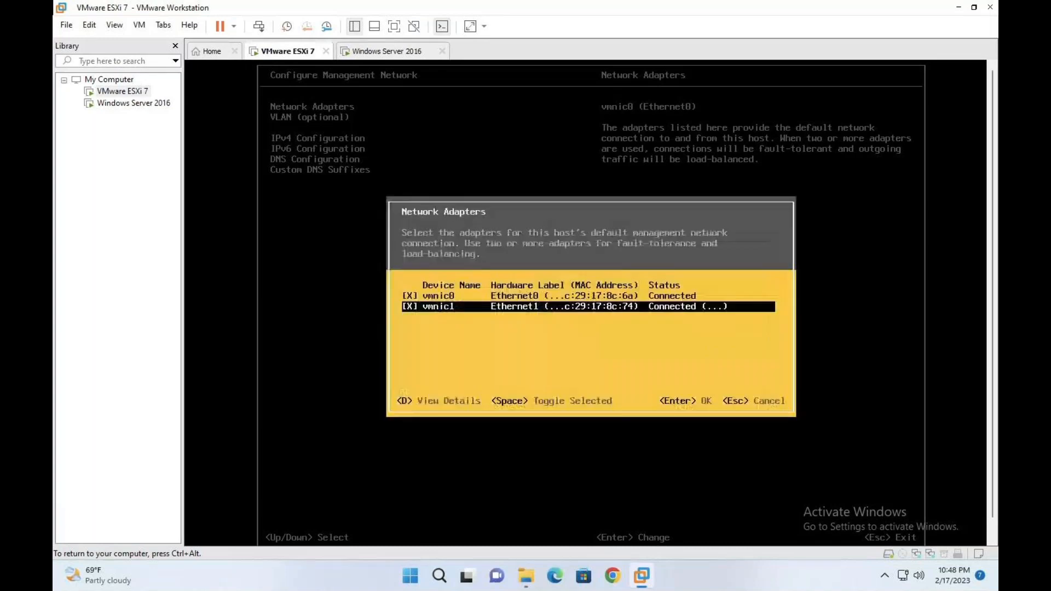
pyautogui.press('space')
pyautogui.press('space')
pyautogui.press('space')
pyautogui.press('Return')
pyautogui.press('Escape')
pyautogui.press('y')
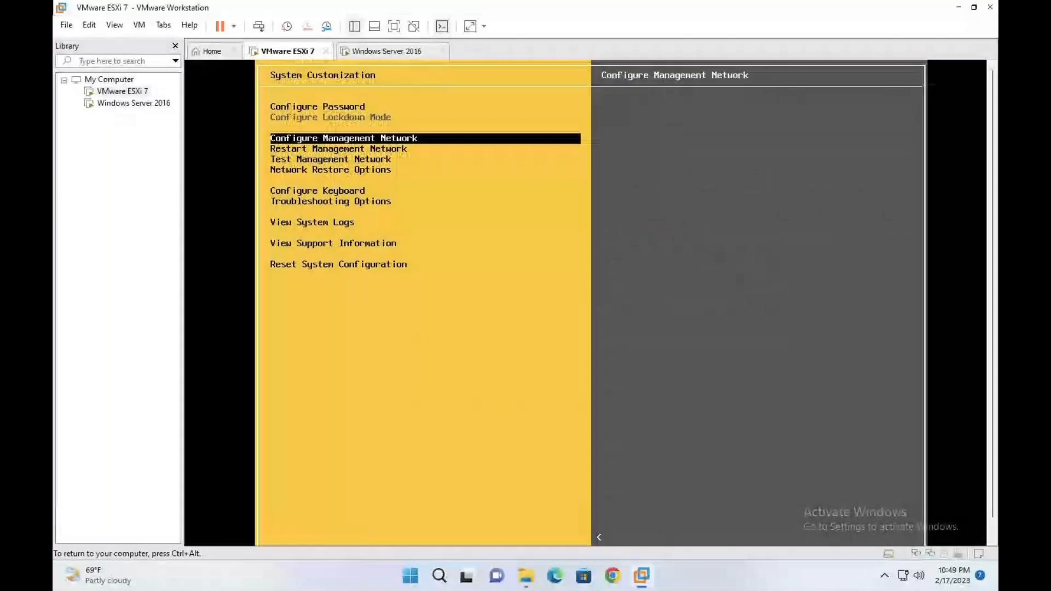
# Step: Open Configure Management Network and check the IPv4 configuration
pyautogui.press('Return')
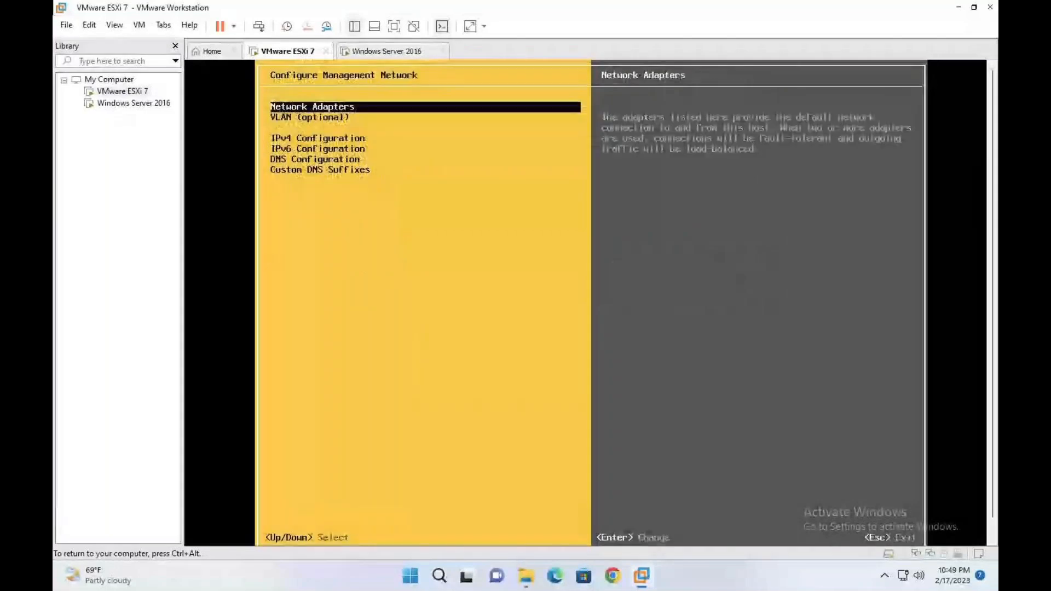
pyautogui.press('Down')
pyautogui.press('Down')
pyautogui.press('Return')
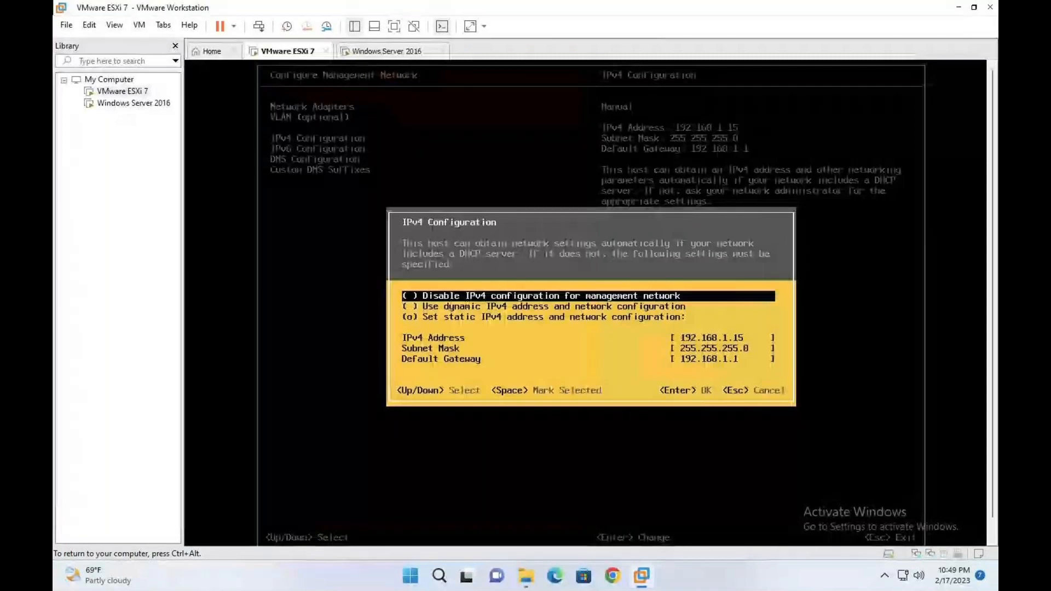
pyautogui.press('Escape')
# Step: Assign both vmnic0 and vmnic1 to management, then apply and restart the management network
pyautogui.press('Up')
pyautogui.press('Up')
pyautogui.press('Return')
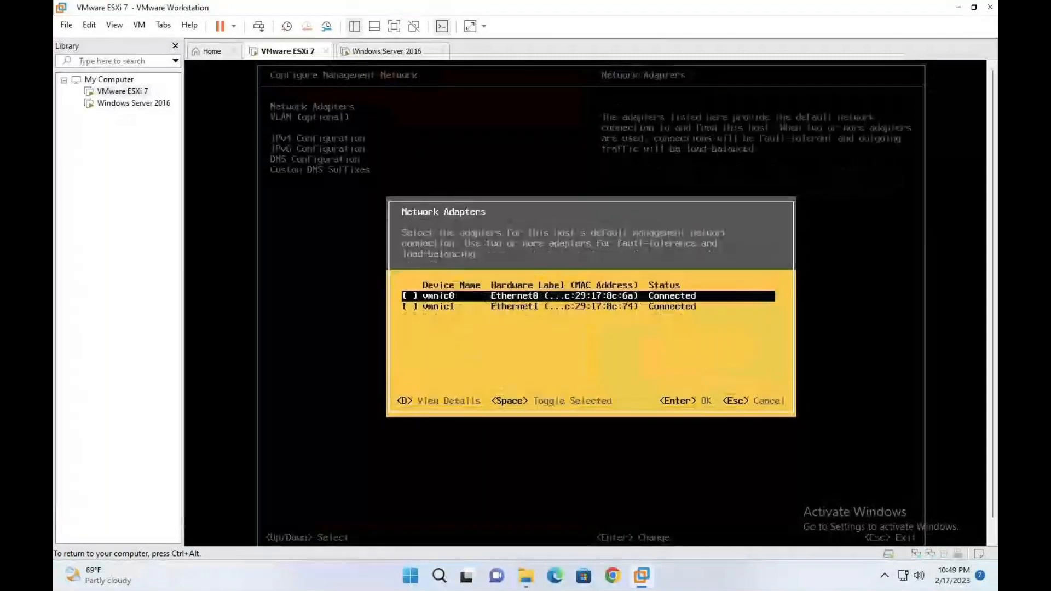
pyautogui.press('space')
pyautogui.press('Down')
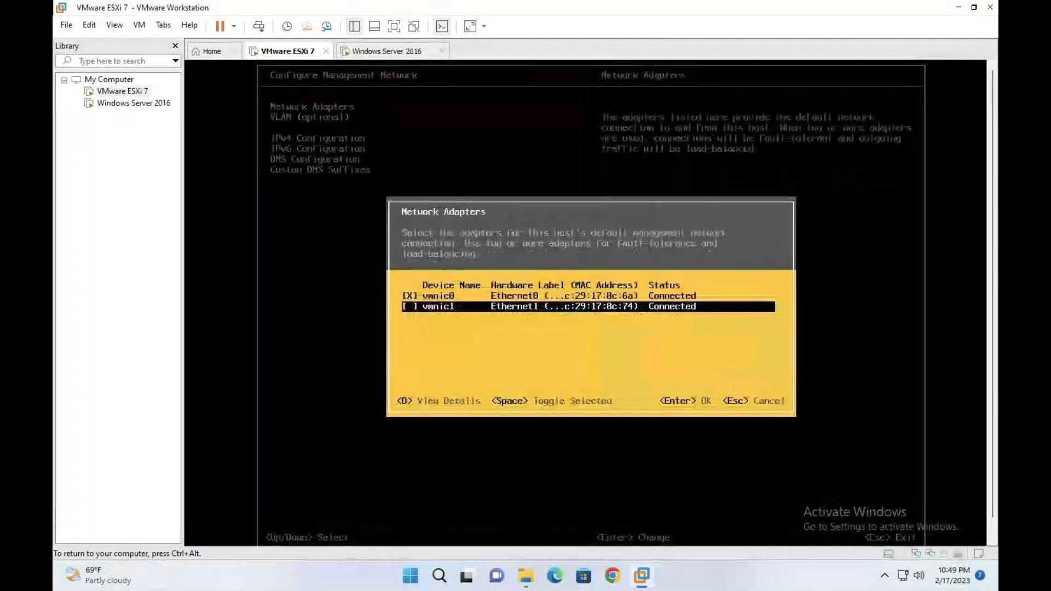
pyautogui.press('space')
pyautogui.press('Return')
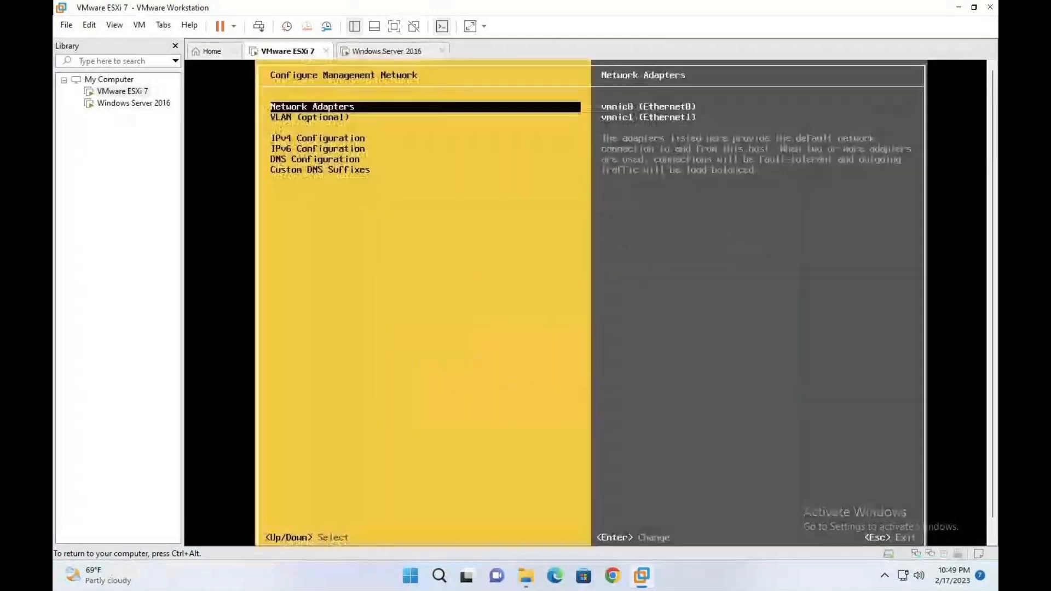
pyautogui.press('Escape')
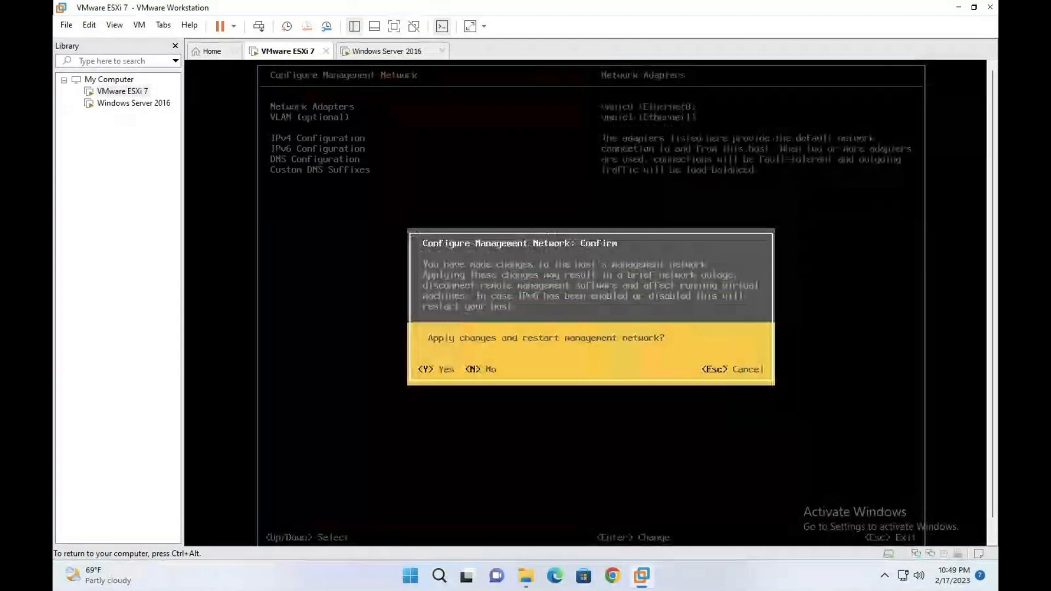
pyautogui.press('y')
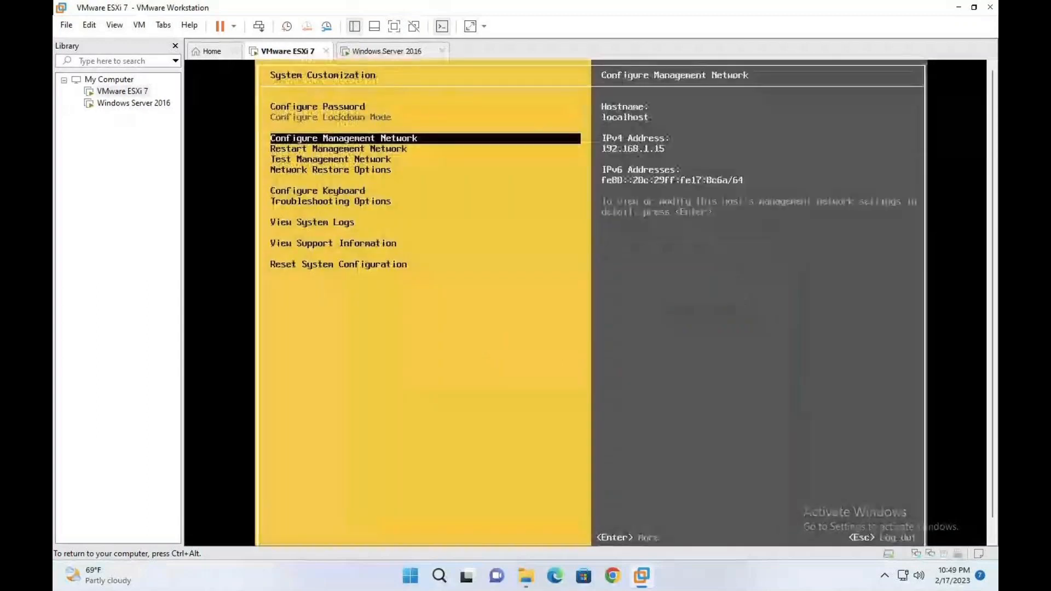
# Step: Browse the DCUI menu, checking the updated management addresses and Troubleshooting Options
pyautogui.press('Down')
pyautogui.press('Down')
pyautogui.press('Down')
pyautogui.press('Down')
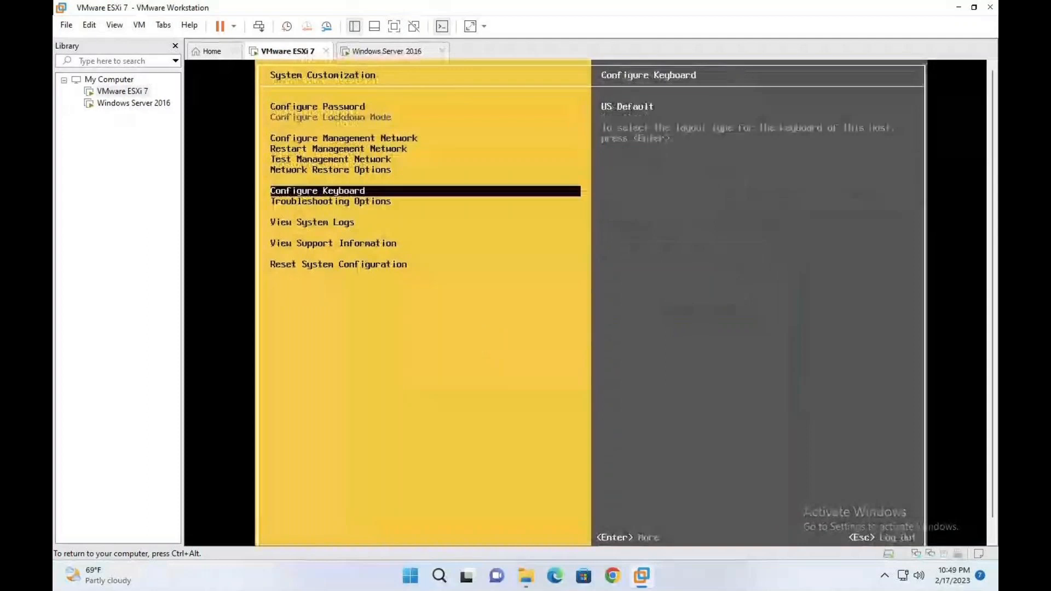
pyautogui.press('Up')
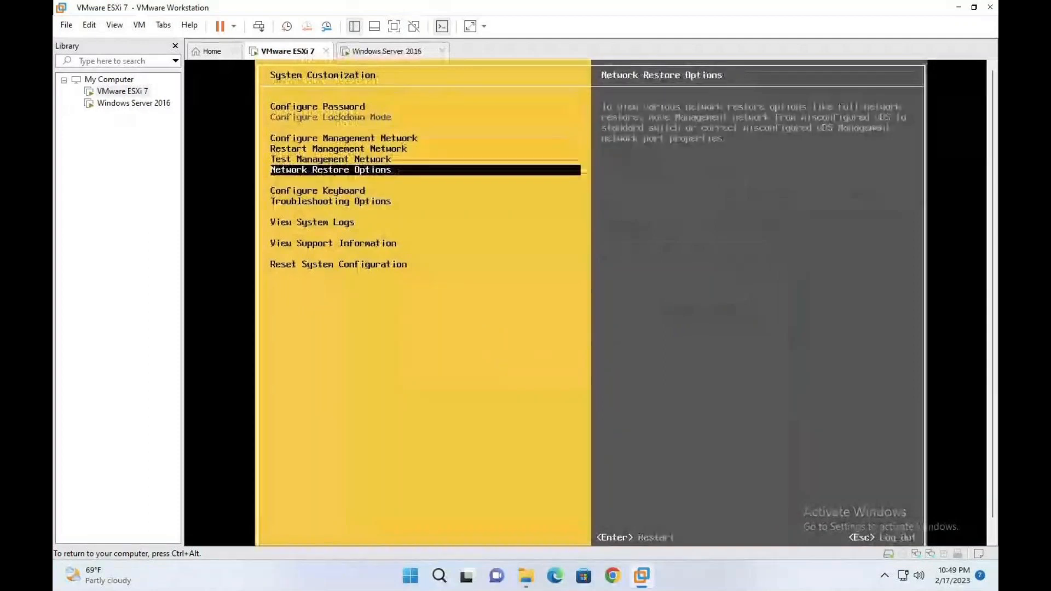
pyautogui.press('Up')
pyautogui.press('Up')
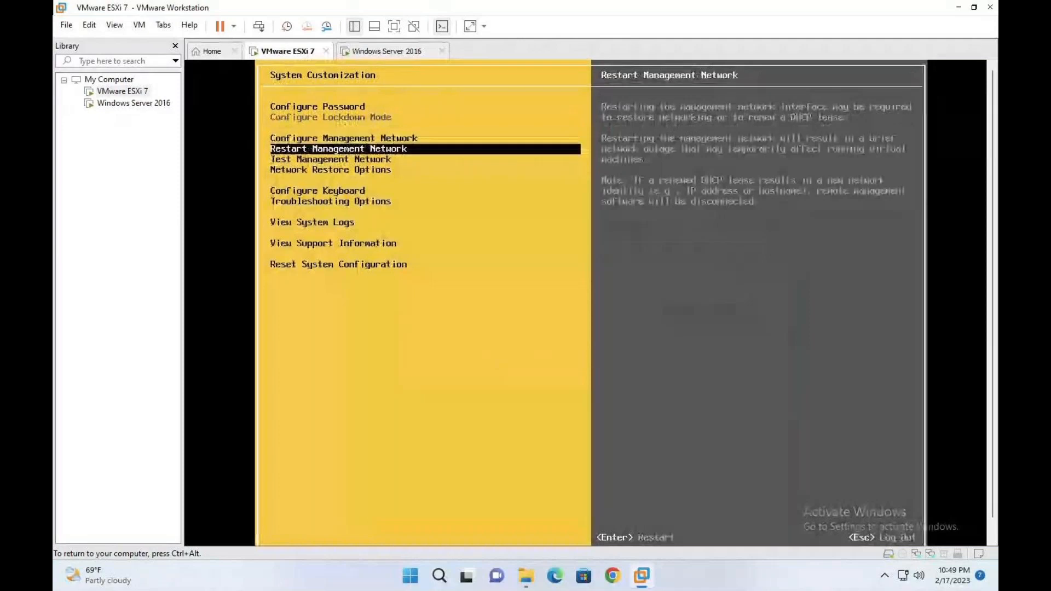
pyautogui.press('Up')
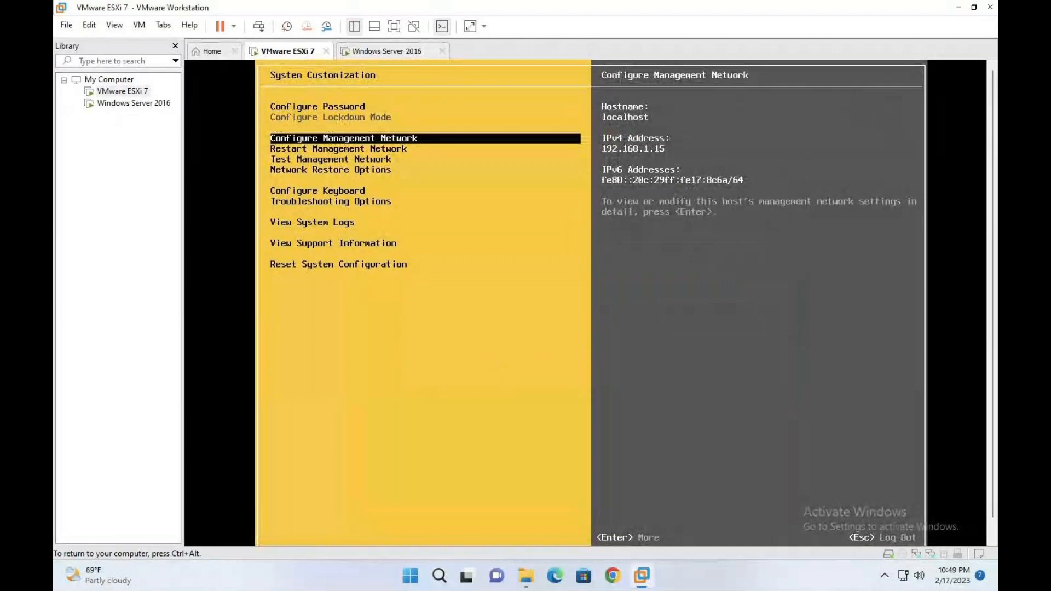
pyautogui.press('Down')
pyautogui.press('Down')
pyautogui.press('Down')
pyautogui.press('Down')
pyautogui.press('Down')
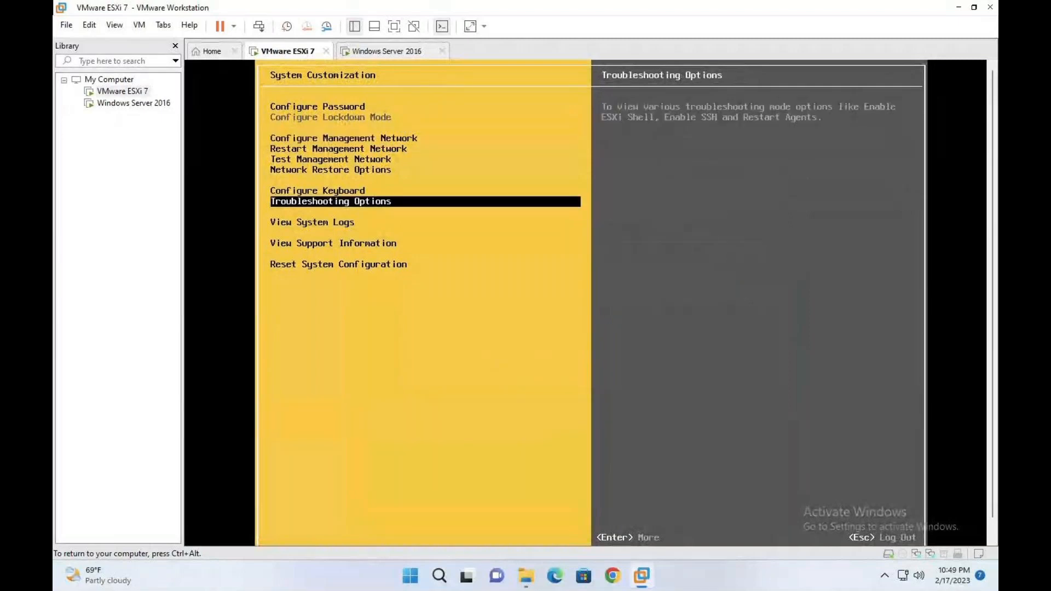
pyautogui.press('Up')
pyautogui.press('Up')
pyautogui.press('Up')
pyautogui.press('Up')
pyautogui.press('Up')
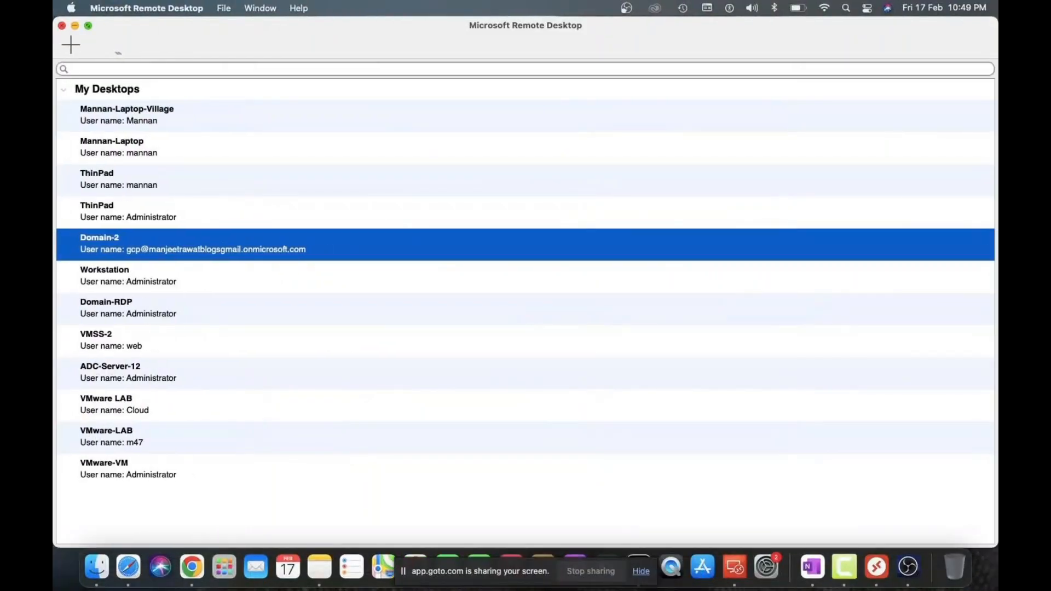
# Step: Refresh vSwitch0 in Safari and open HR's vmk1, showing DHCP address 169.254.126.61
pyautogui.click(129, 568)
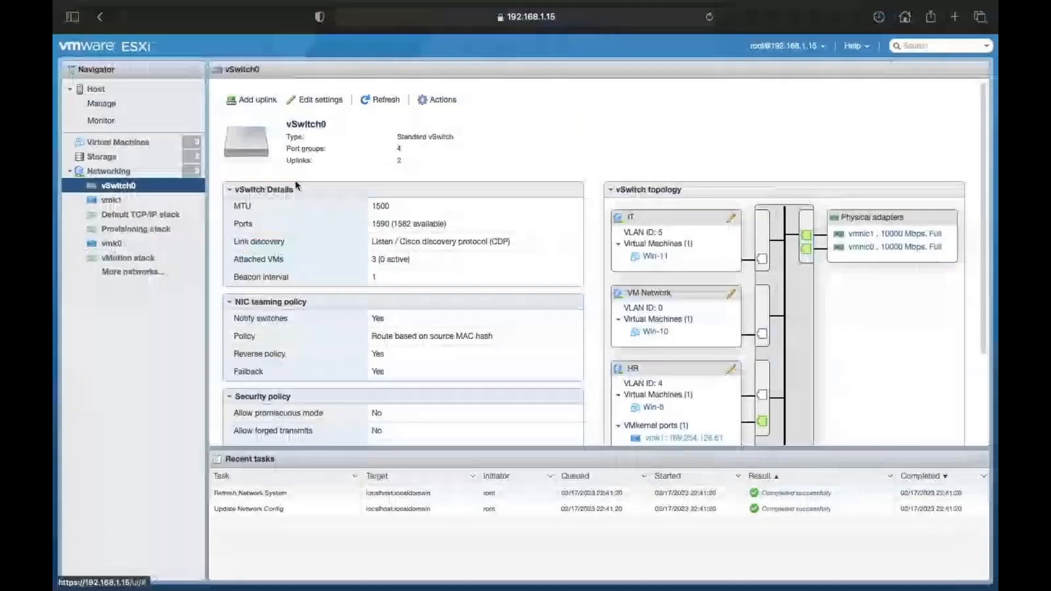
pyautogui.click(383, 103)
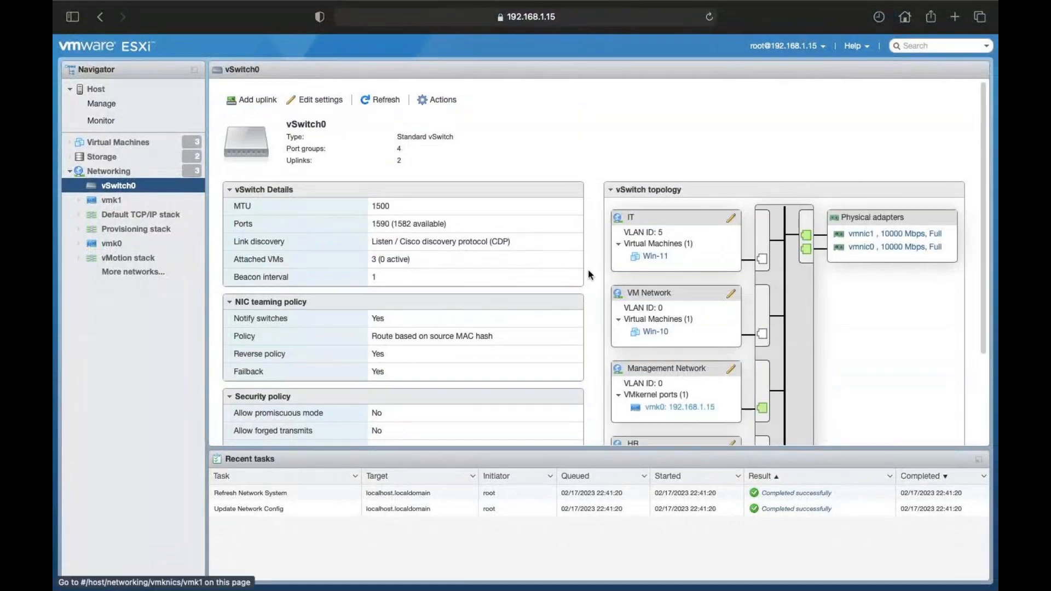
pyautogui.scroll(-5, 588, 269)
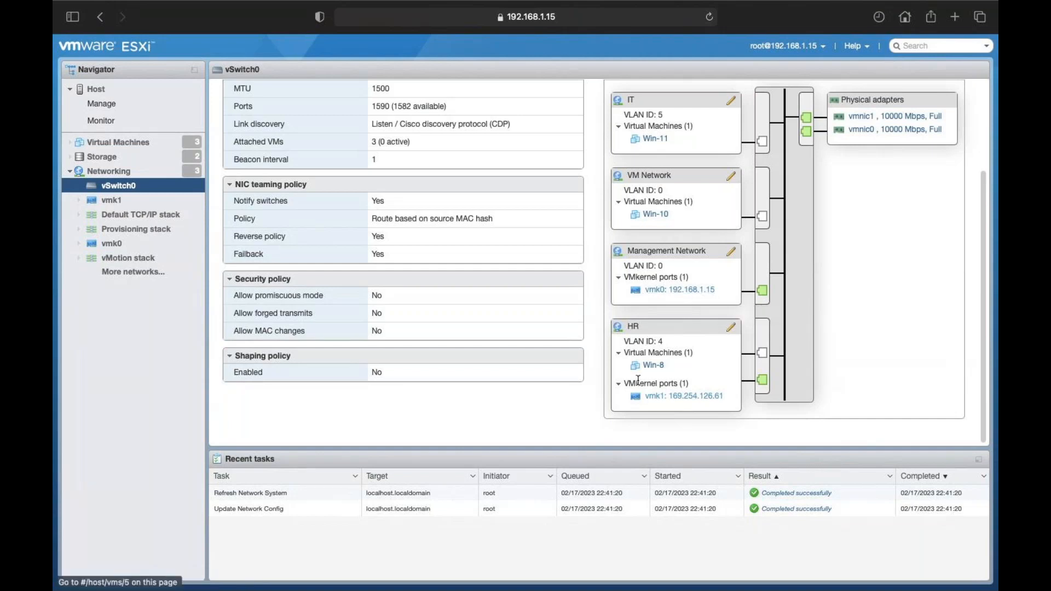
pyautogui.click(669, 397)
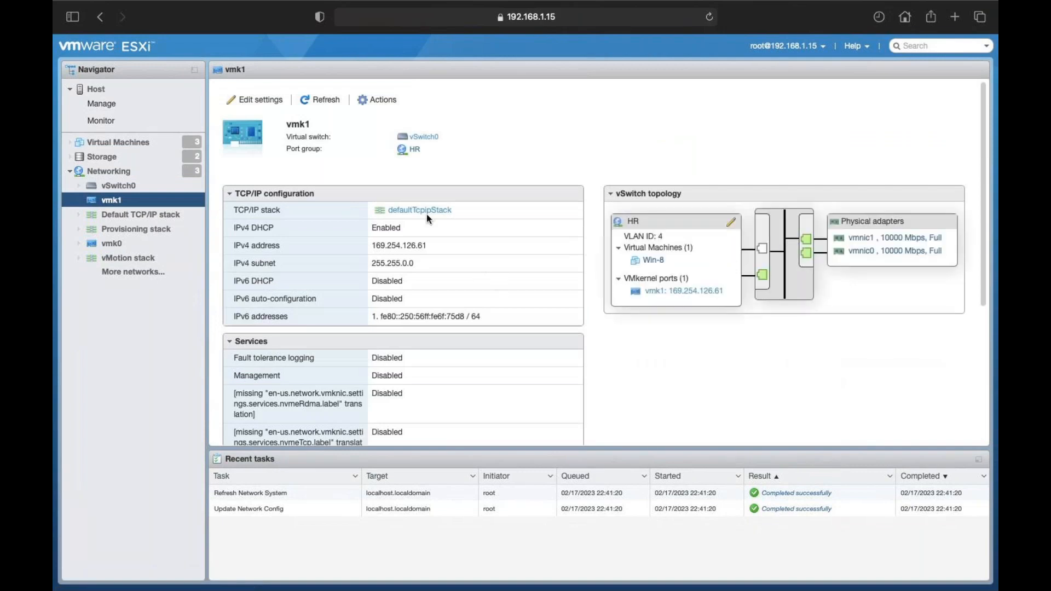
# Step: Edit vmk1 to static IPv4 192.168.1.16/255.255.255.0, enable Provisioning and Management, and save
pyautogui.click(383, 100)
pyautogui.click(397, 132)
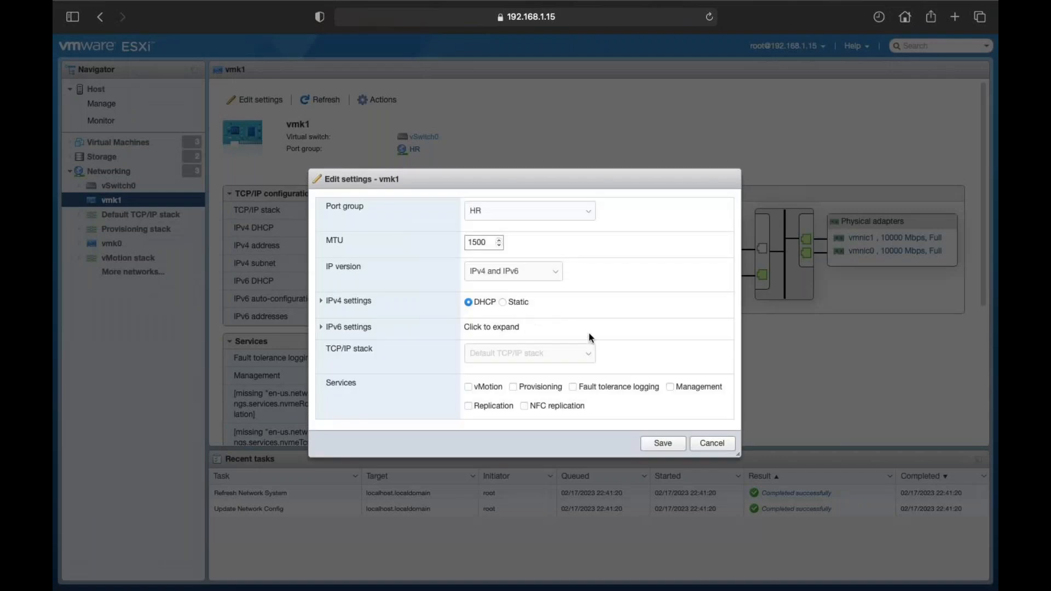
pyautogui.click(503, 304)
pyautogui.click(320, 301)
pyautogui.moveTo(529, 314); pyautogui.dragTo(368, 316)
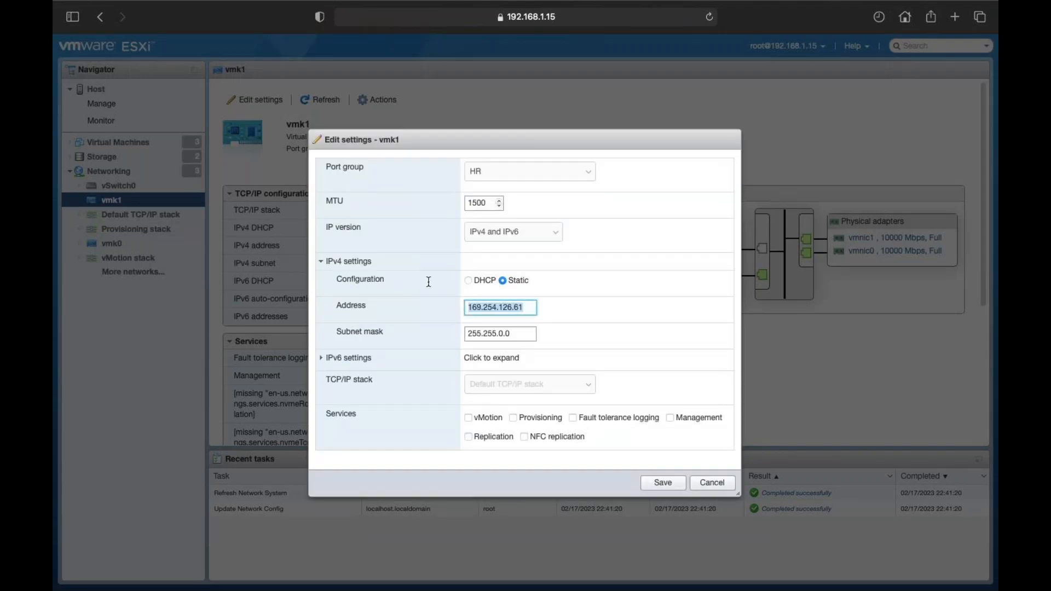
pyautogui.write('192.168.1.')
pyautogui.click(521, 334)
pyautogui.press('BackSpace')
pyautogui.press('BackSpace')
pyautogui.press('BackSpace')
pyautogui.press('BackSpace')
pyautogui.write('.255.')
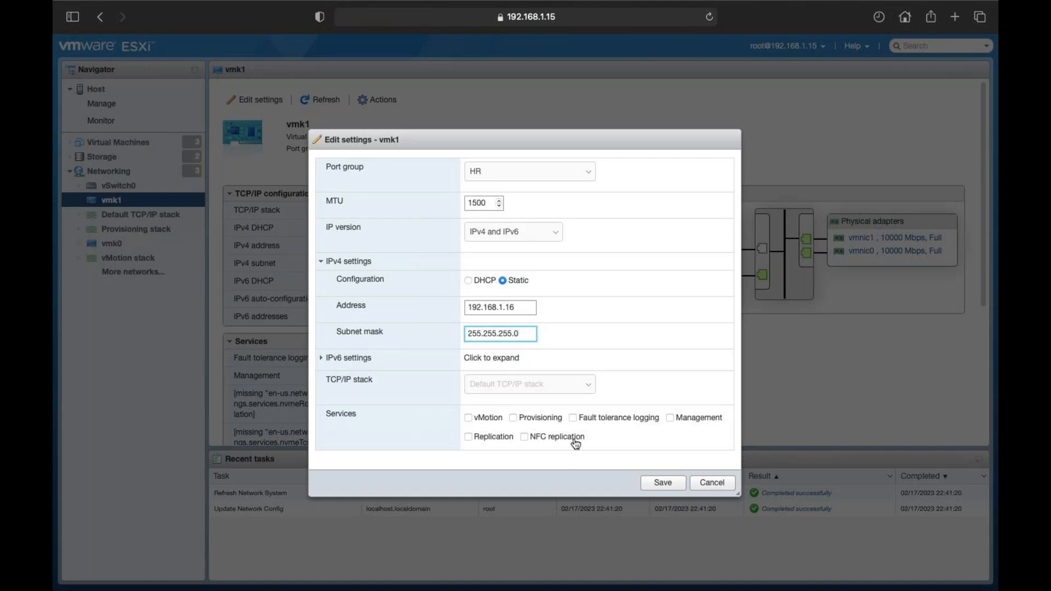
pyautogui.click(537, 419)
pyautogui.click(682, 421)
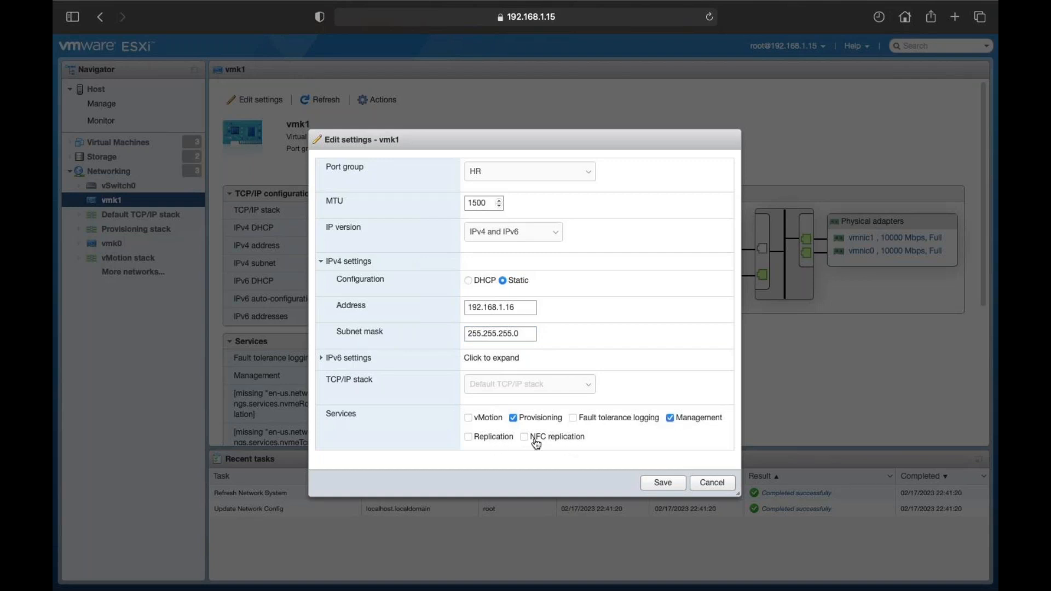
pyautogui.click(663, 483)
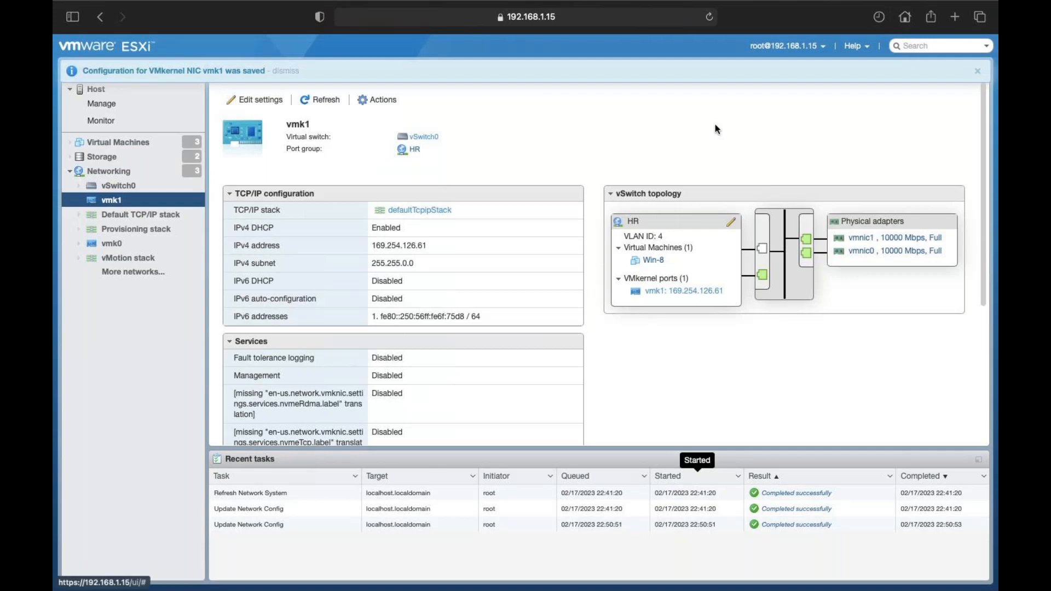
# Step: Refresh vmk1, check the VMkernel NICs list, and view vSwitch0's topology showing vmk1 at 192.168.1.16
pyautogui.click(320, 101)
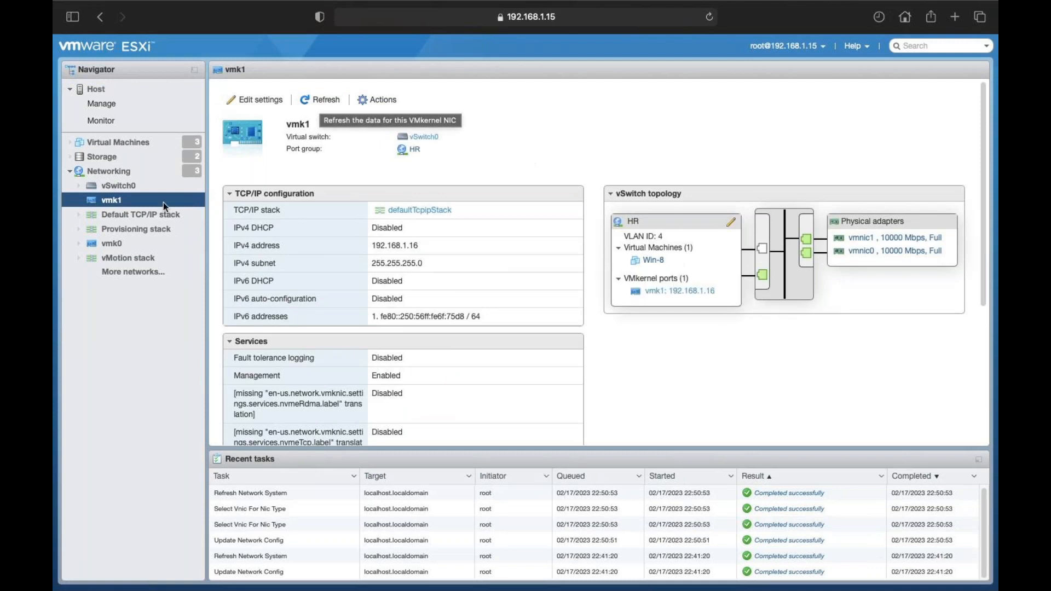
pyautogui.click(117, 169)
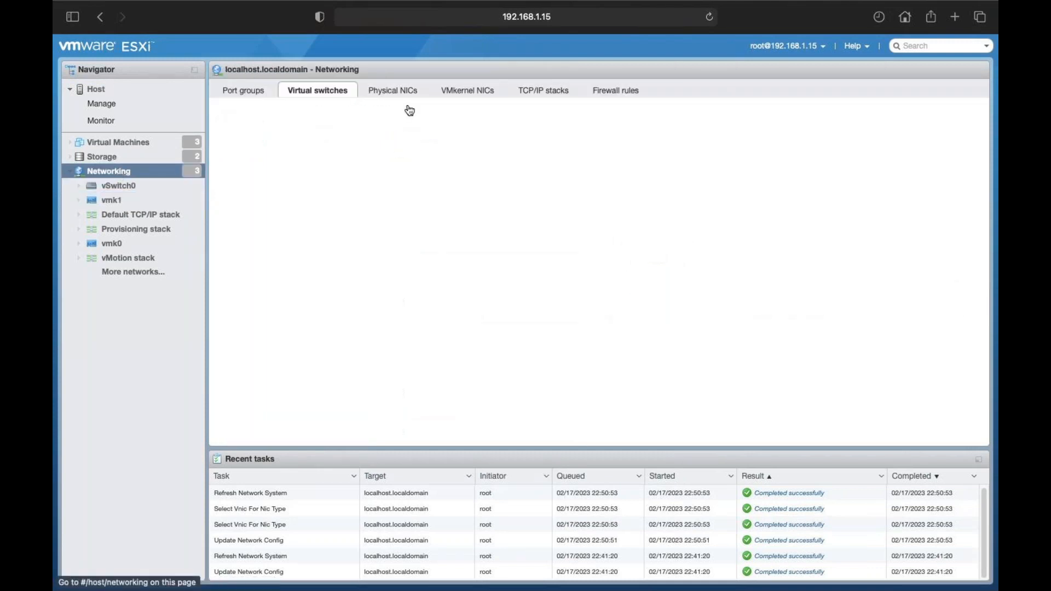
pyautogui.click(474, 98)
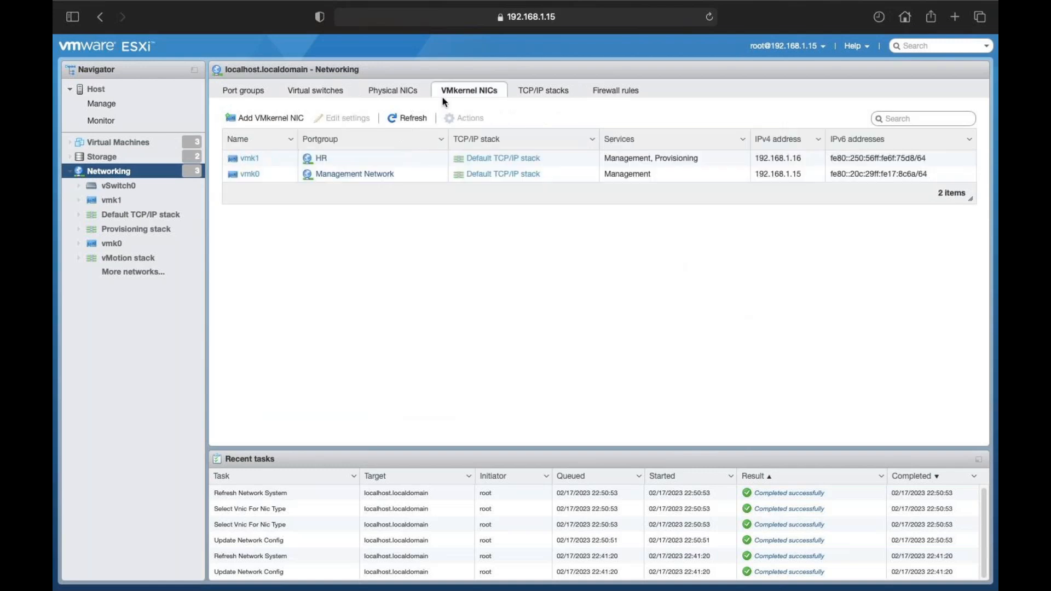
pyautogui.click(347, 96)
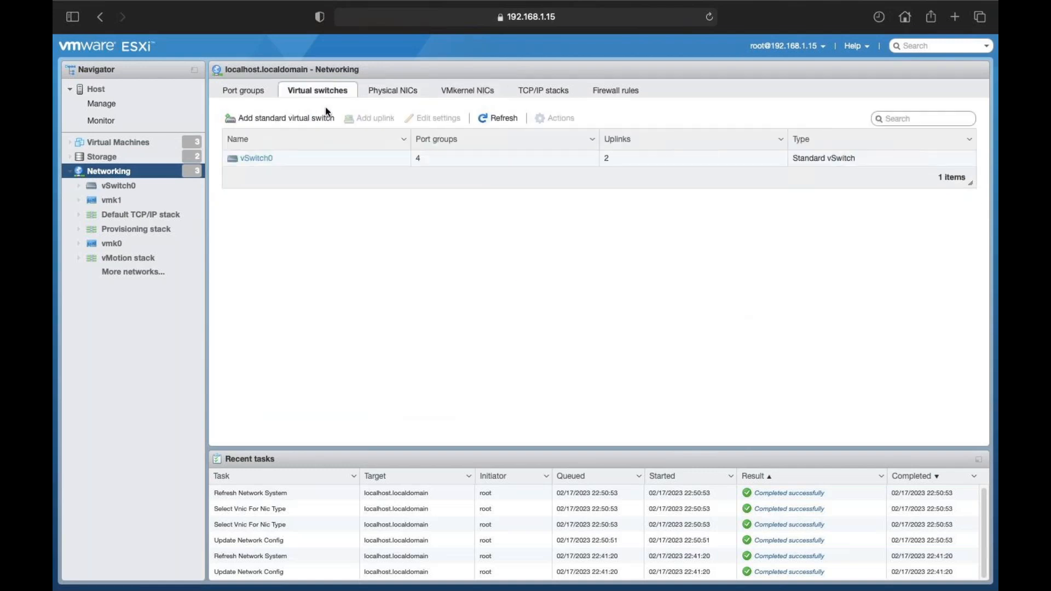
pyautogui.click(266, 159)
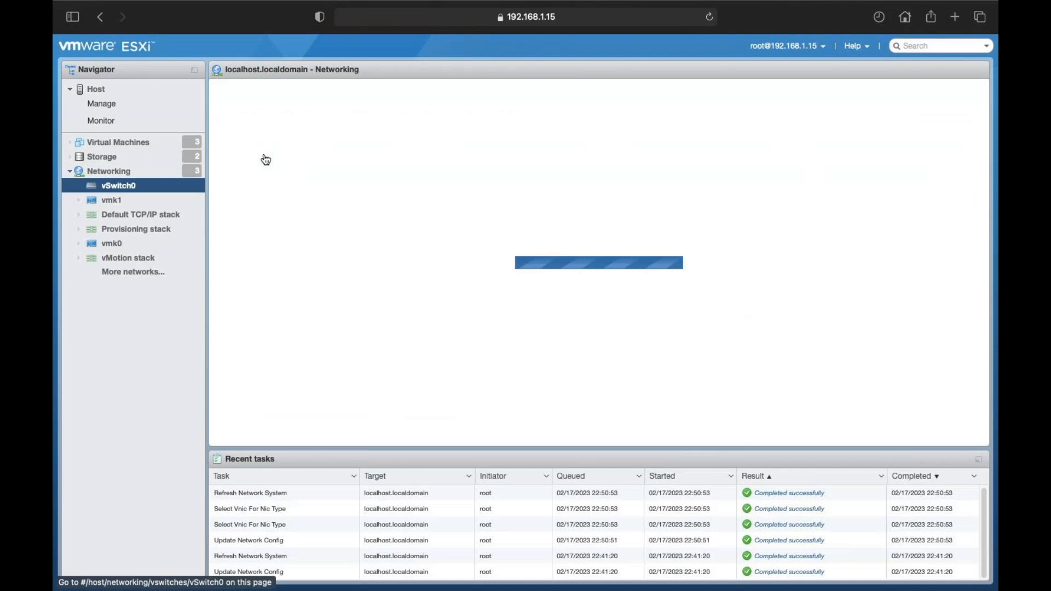
pyautogui.scroll(-5, 715, 317)
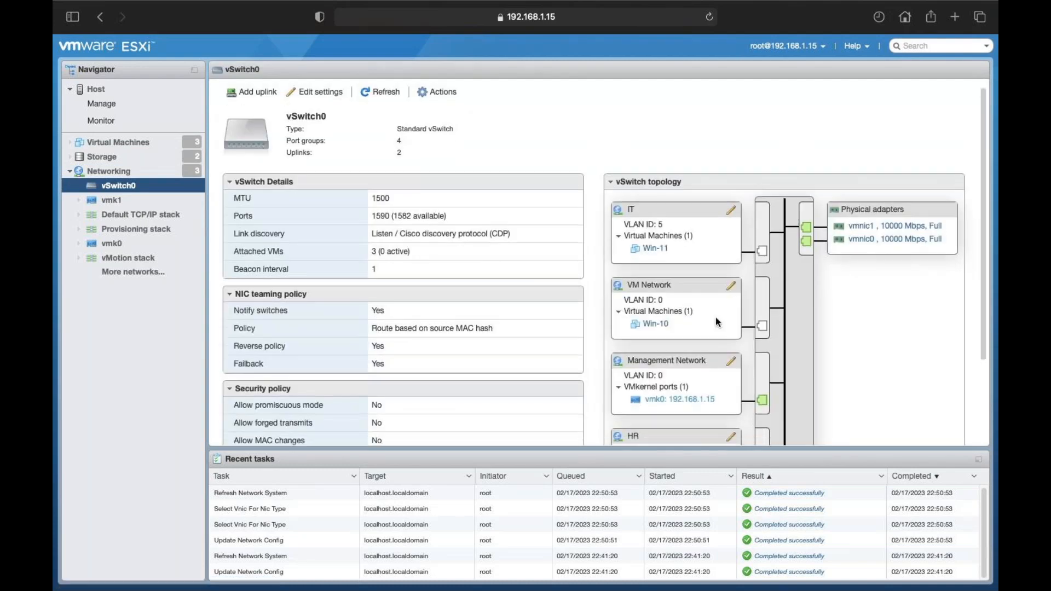
pyautogui.scroll(-1, 716, 319)
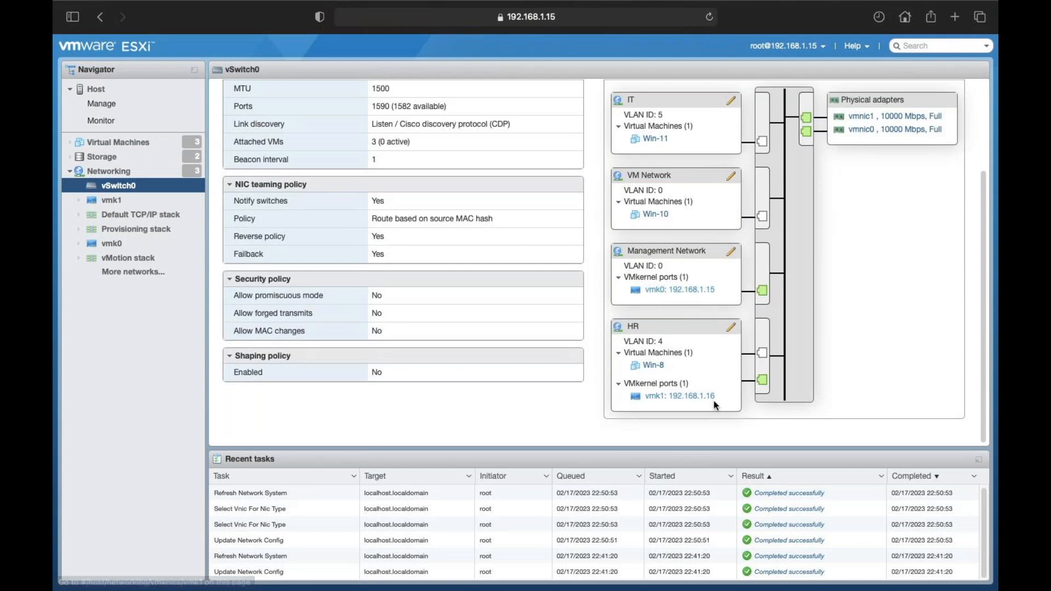
# Step: Check vmnic0's speed settings without changing them, refresh its details, and return to the Networking overview
pyautogui.click(883, 130)
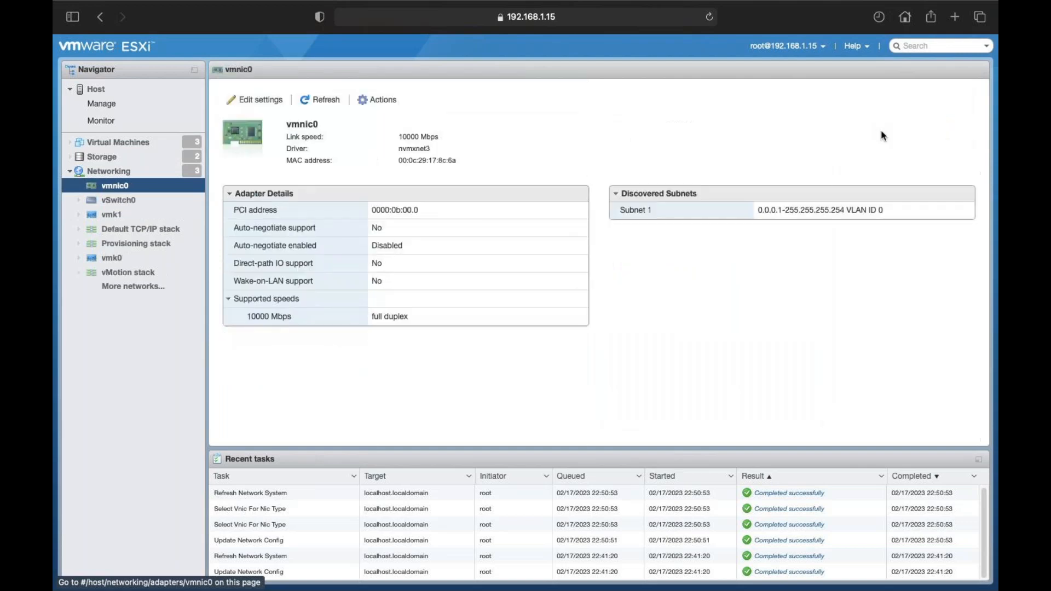
pyautogui.click(375, 107)
pyautogui.click(392, 133)
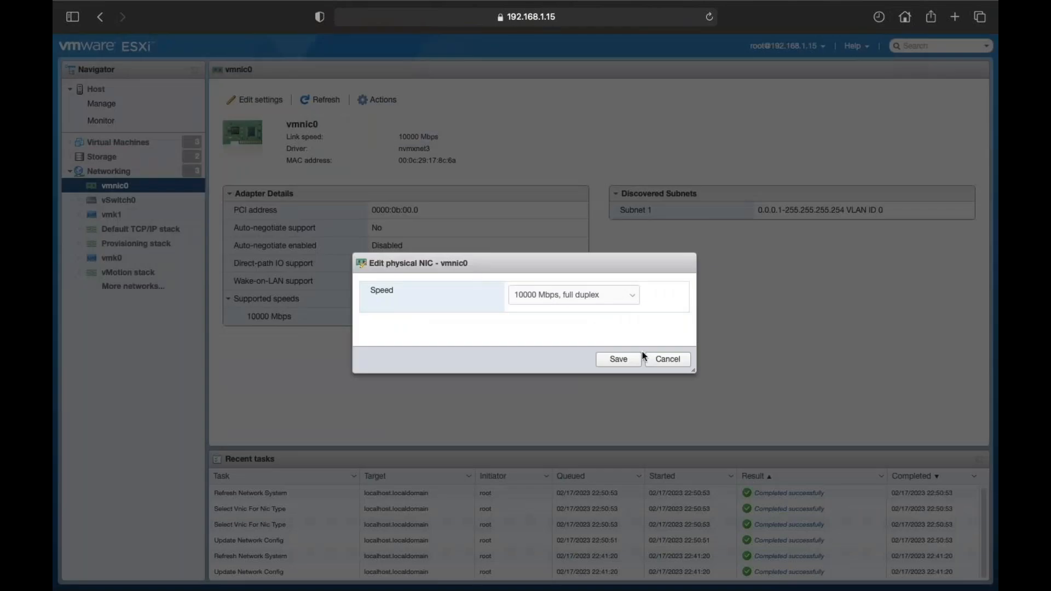
pyautogui.click(669, 360)
pyautogui.click(322, 100)
pyautogui.click(114, 173)
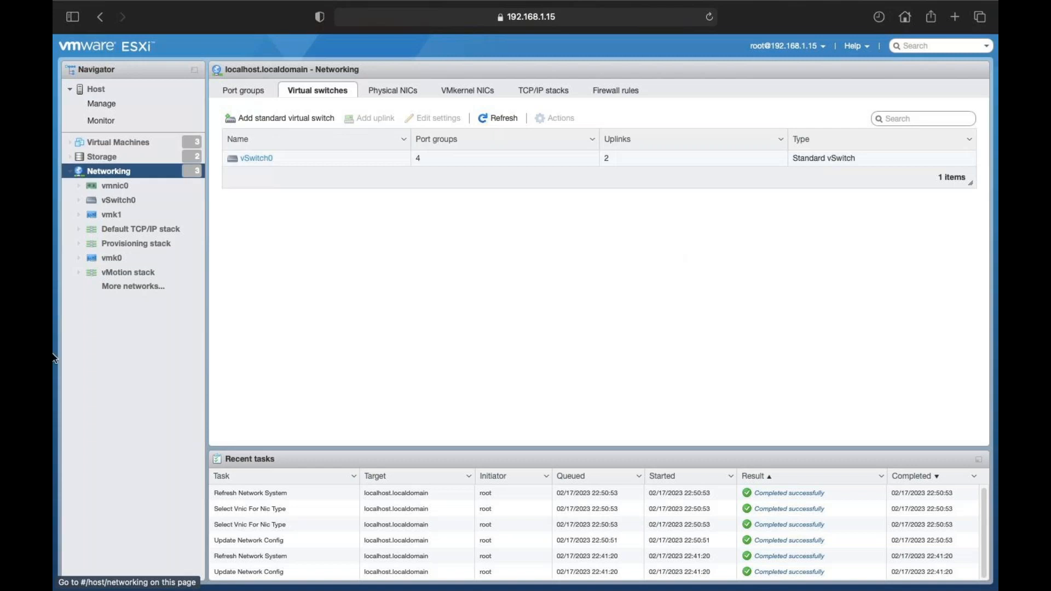
# Step: Browse the TCP/IP stacks, VMkernel NICs, Physical NICs, Port groups, and Firewall rules (55 rules) lists
pyautogui.click(542, 91)
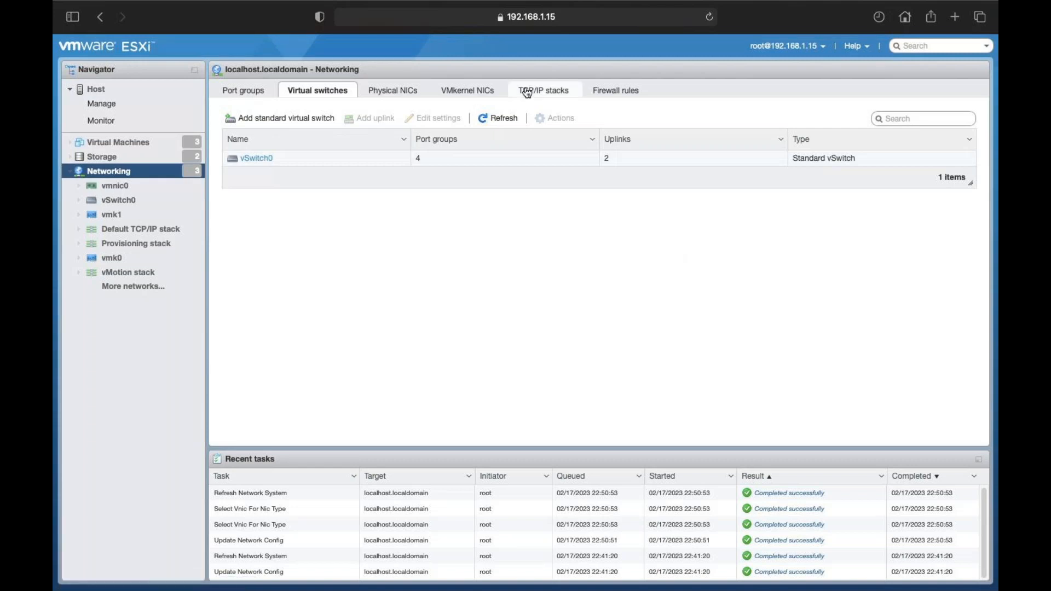
pyautogui.click(454, 92)
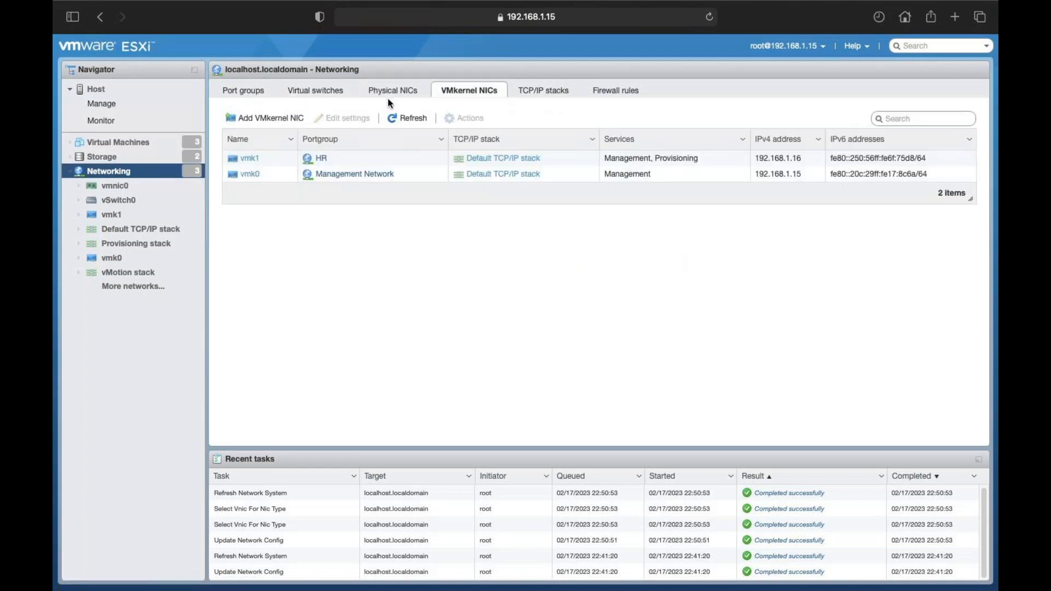
pyautogui.click(391, 95)
pyautogui.click(248, 90)
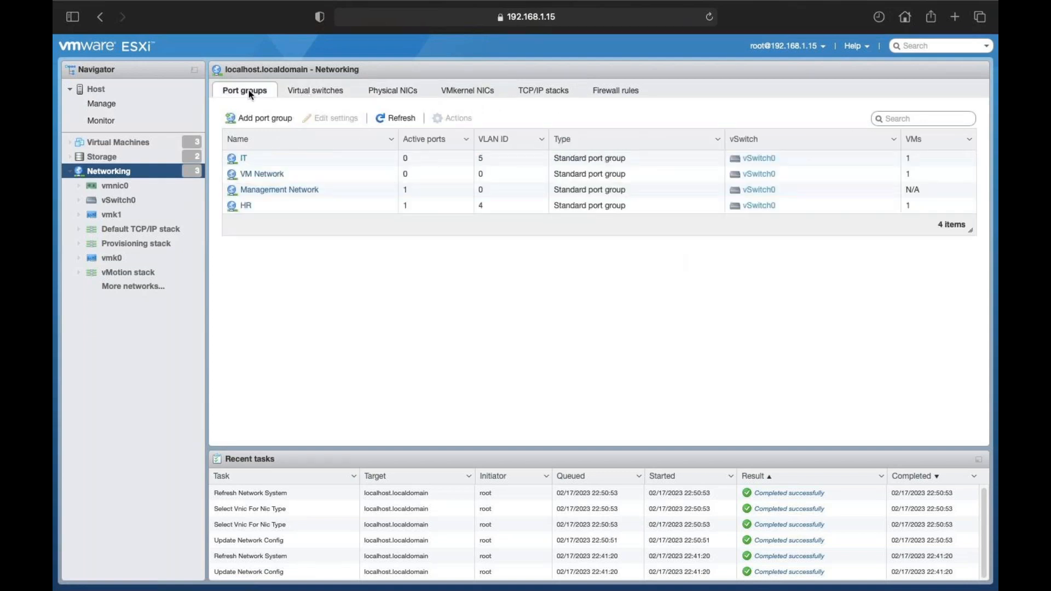
pyautogui.click(567, 90)
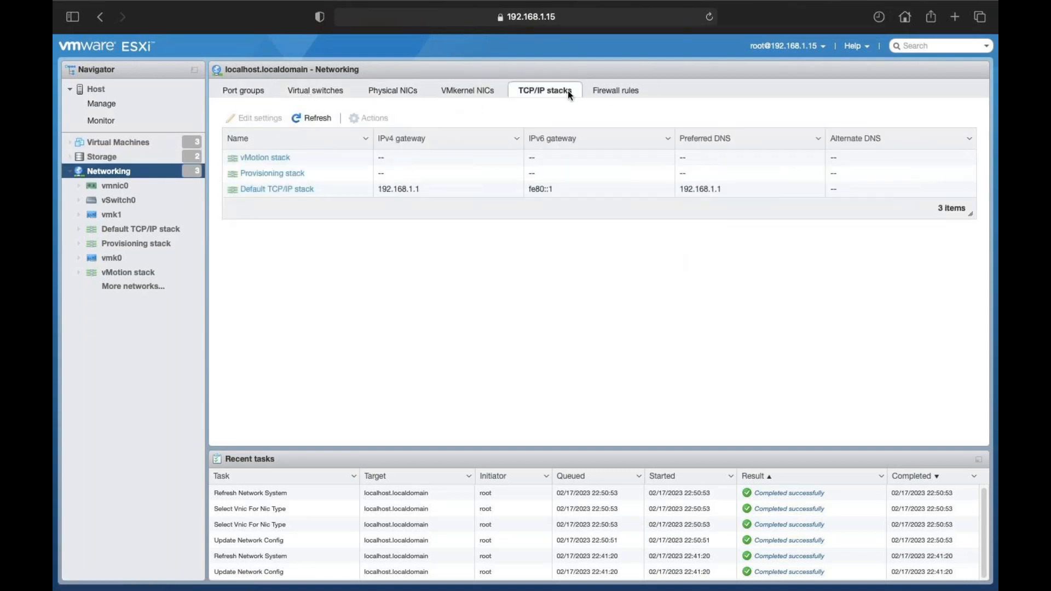
pyautogui.click(616, 97)
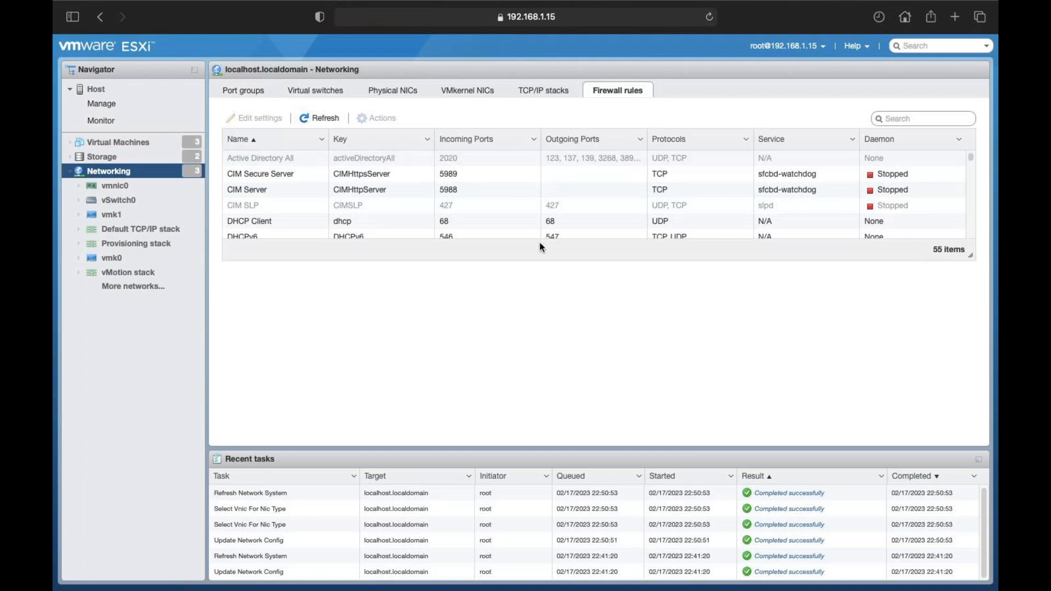
# Step: Review the TCP/IP stacks and VMkernel NICs (vmk1, vmk0), then collapse the Networking node
pyautogui.click(539, 92)
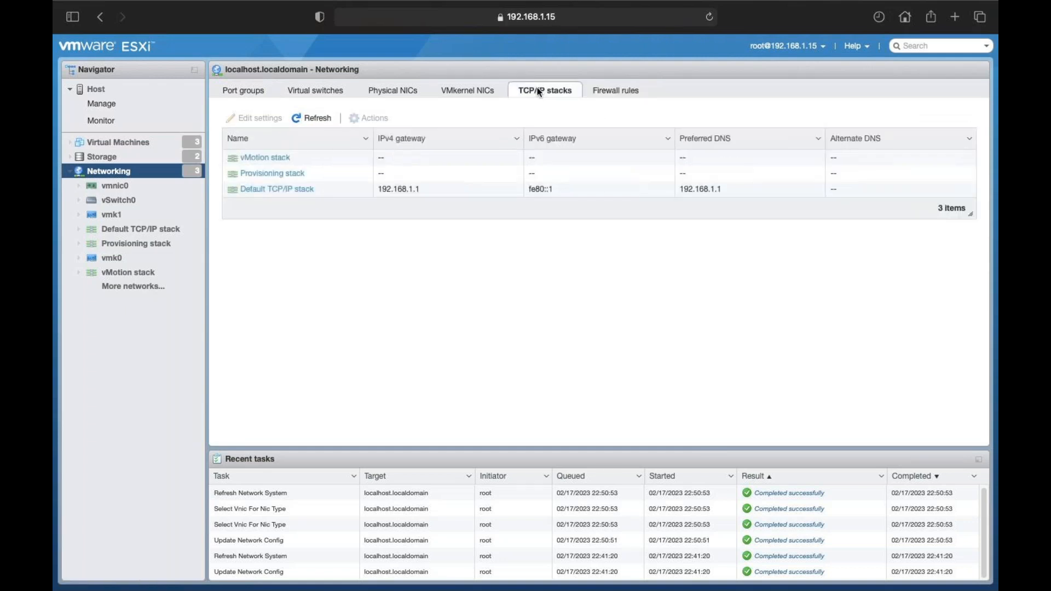
pyautogui.click(475, 91)
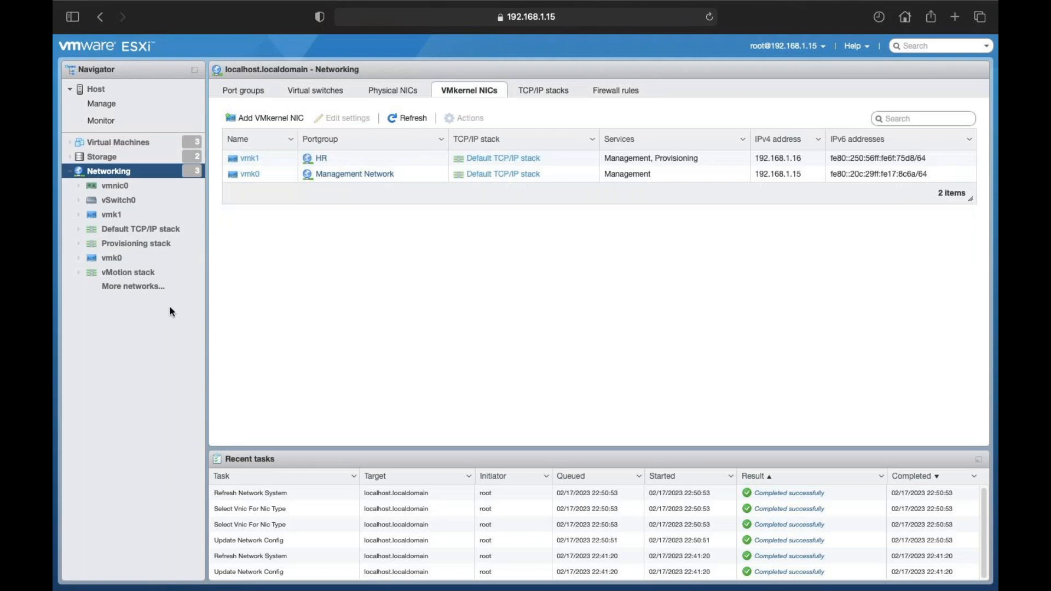
pyautogui.click(70, 171)
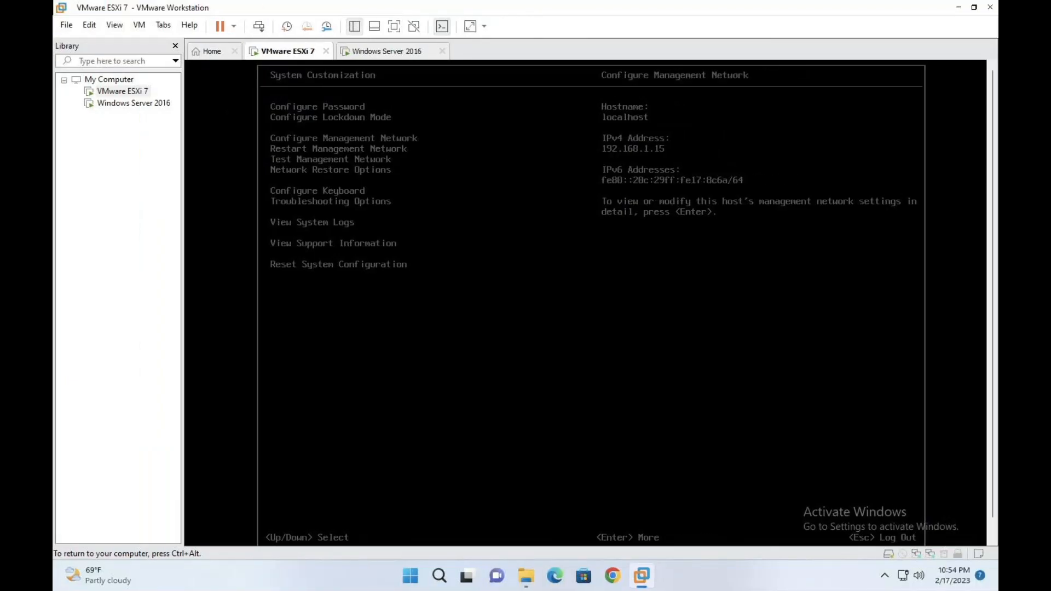
# Step: Enter Configure Management Network in the ESXi console, then switch to the Windows Server 2016 VM
pyautogui.moveTo(134, 5)
pyautogui.hotkey('ctrl', 'Right')
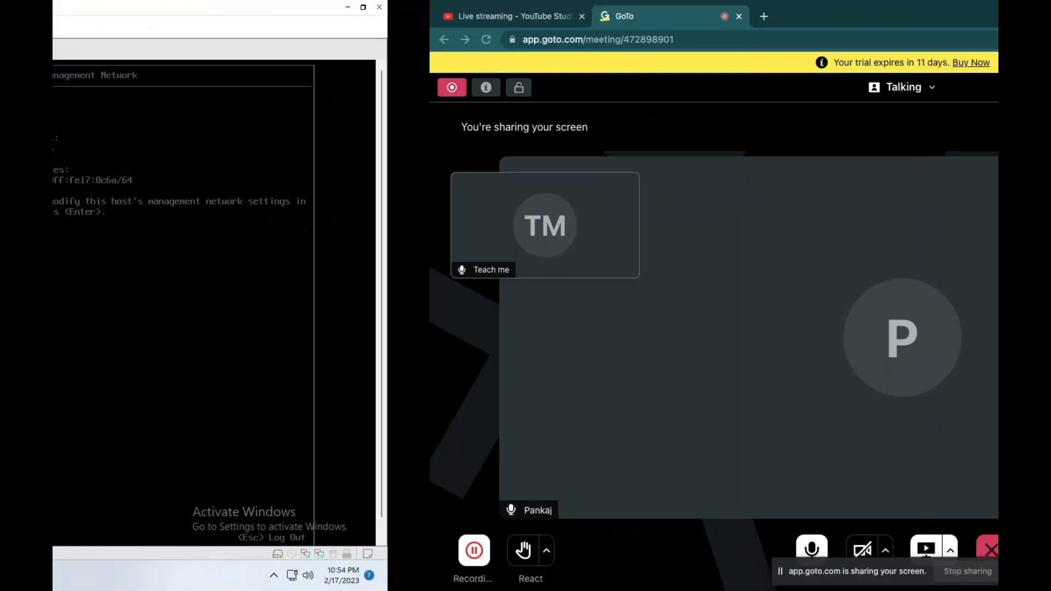
pyautogui.hotkey('ctrl', 'Left')
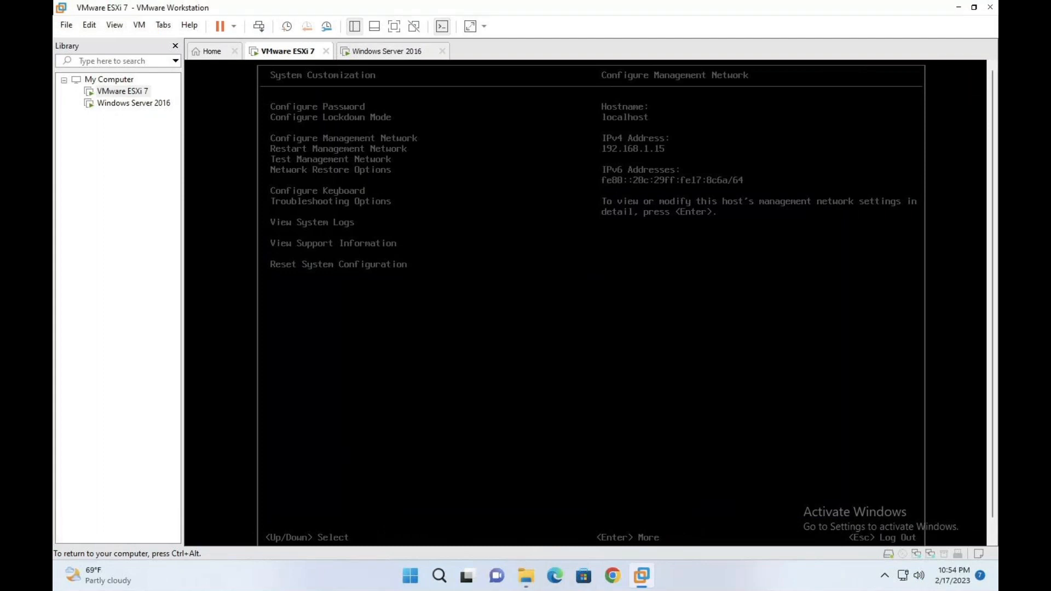
pyautogui.press('Return')
pyautogui.hotkey('ctrl', 'alt')
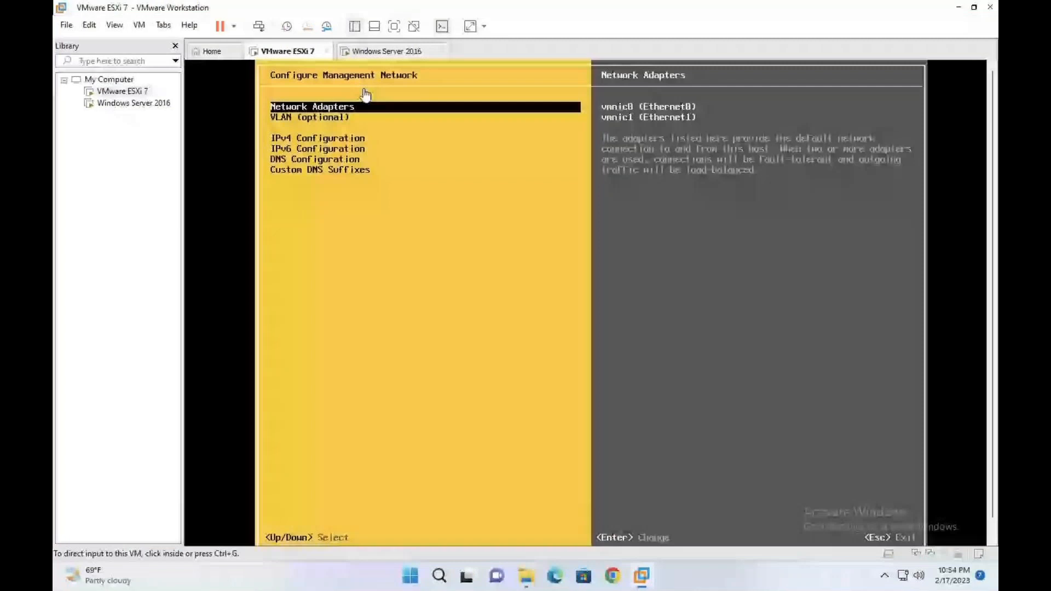
pyautogui.click(387, 51)
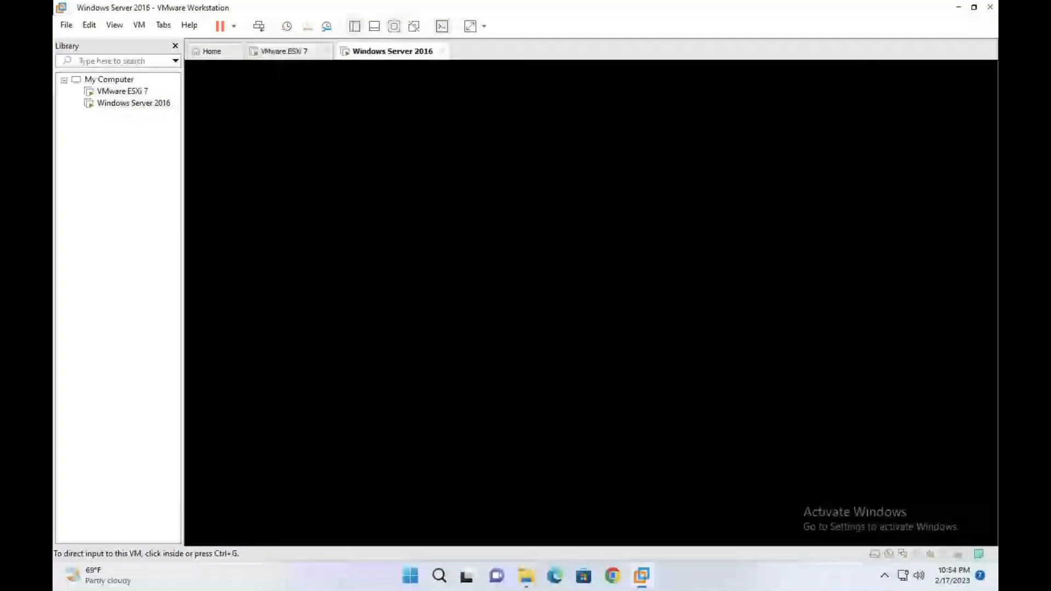
# Step: Sign in to the full-screen server and open a maximized Active Directory Users and Computers
pyautogui.hotkey('ctrl', 'alt', 'Return')
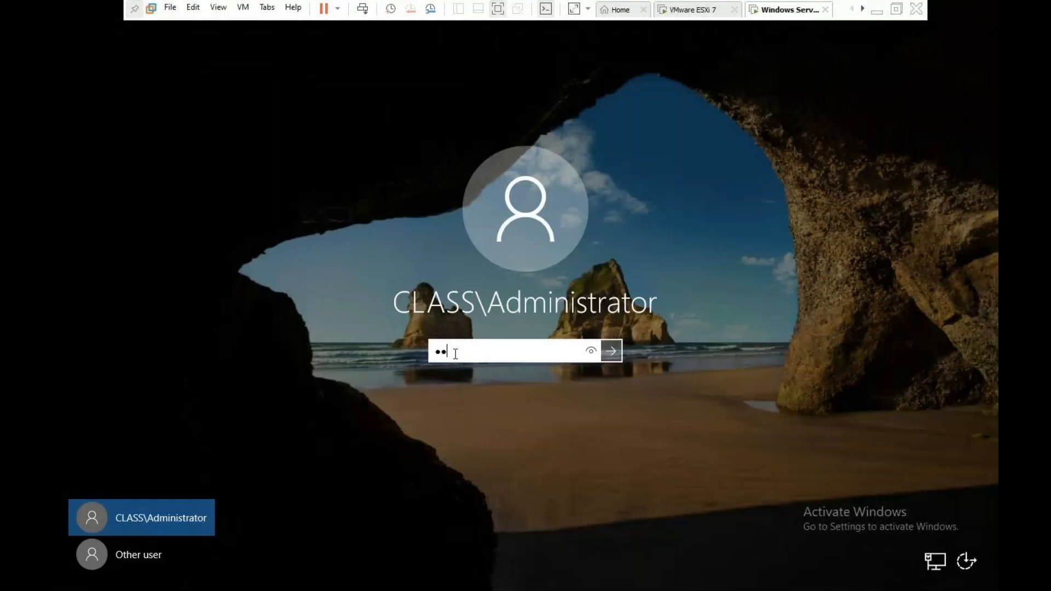
pyautogui.write('********')
pyautogui.press('Return')
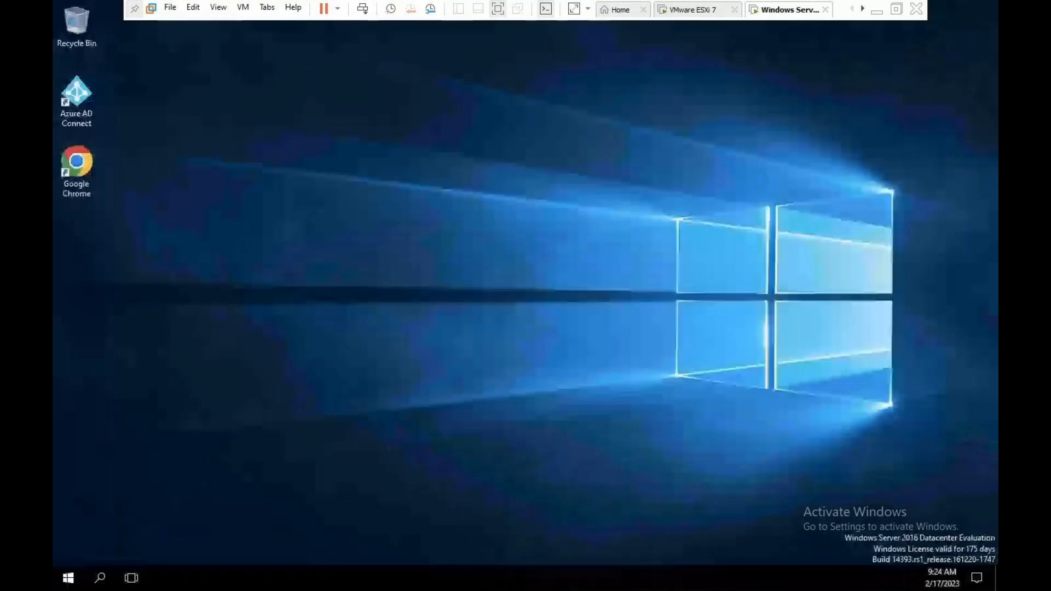
pyautogui.press('super+r')
pyautogui.write('d')
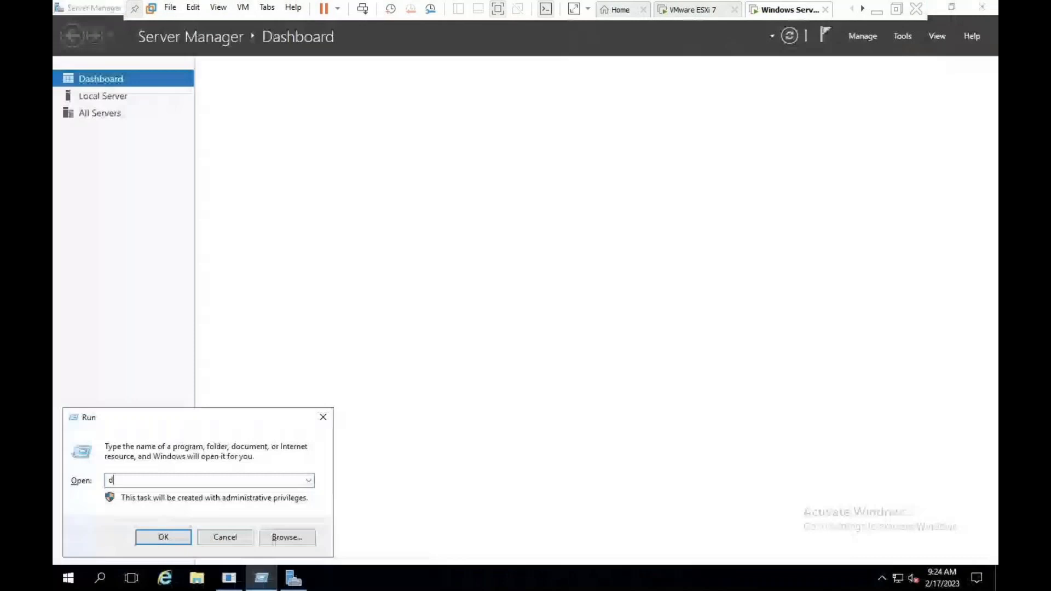
pyautogui.press('Return')
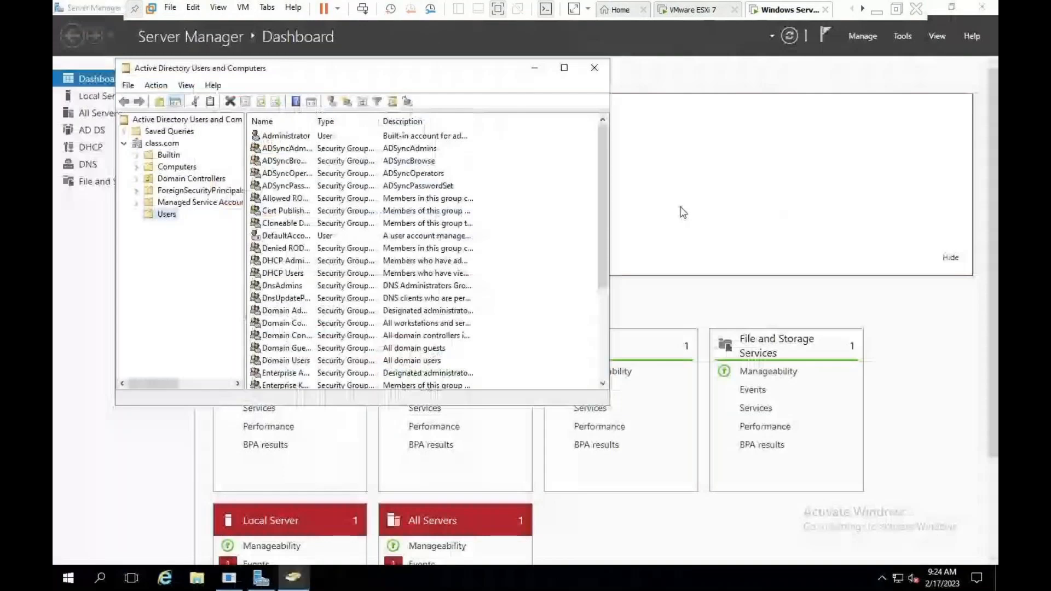
pyautogui.press('super+Up')
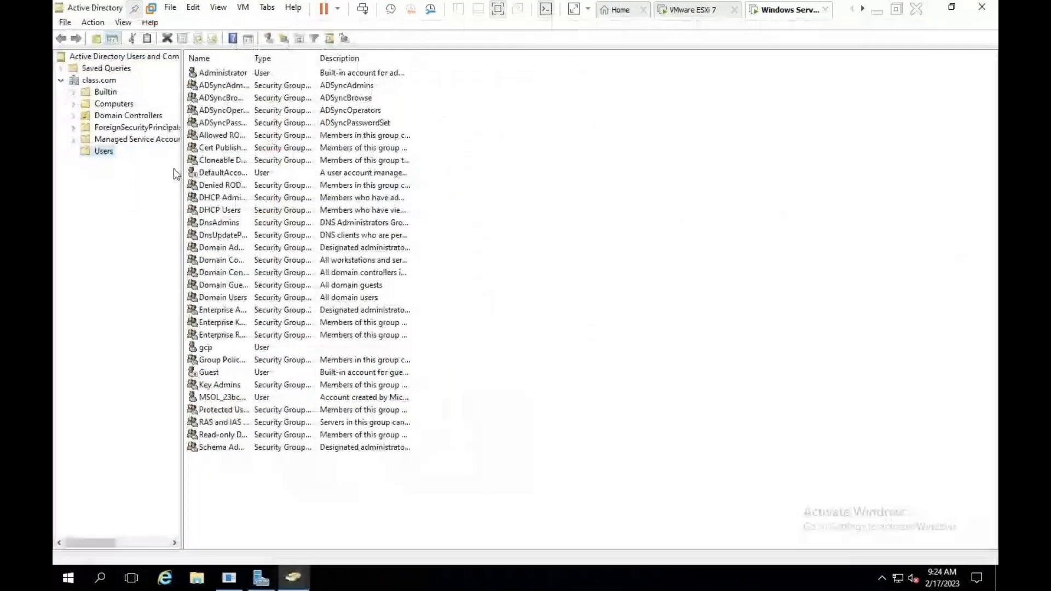
pyautogui.moveTo(182, 174); pyautogui.dragTo(346, 202)
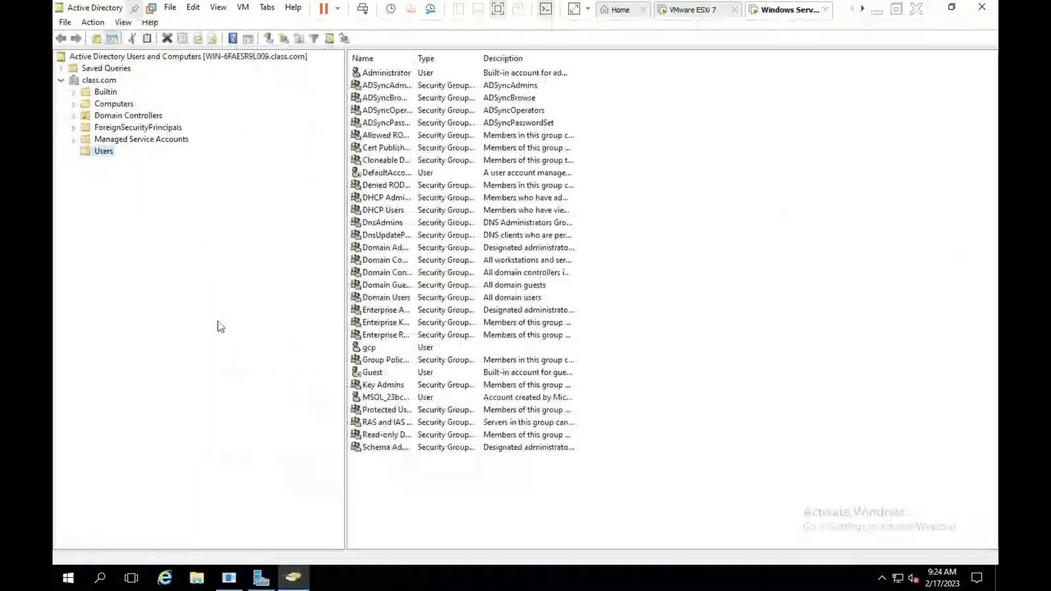
# Step: Attempt a new Users account with logon 'aws', find it already in use, and cancel
pyautogui.click(370, 347)
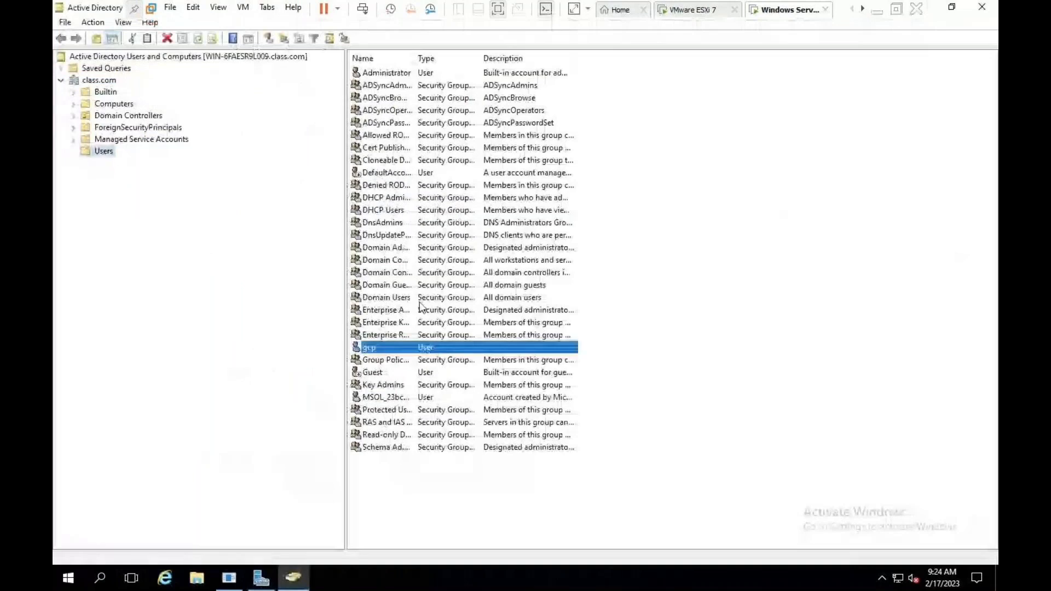
pyautogui.click(258, 88)
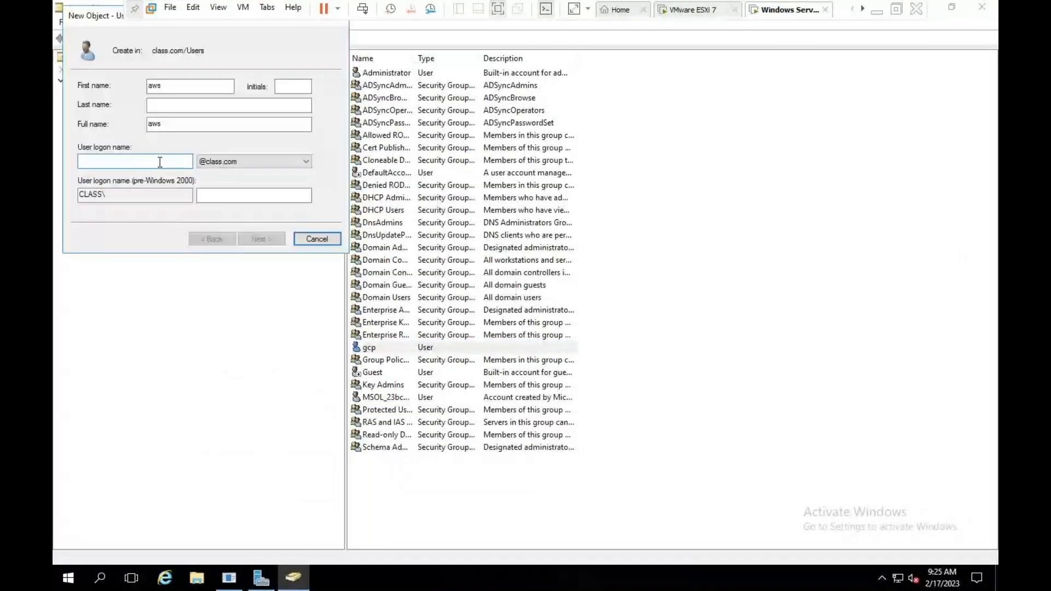
pyautogui.click(160, 162)
pyautogui.write('aws')
pyautogui.click(256, 236)
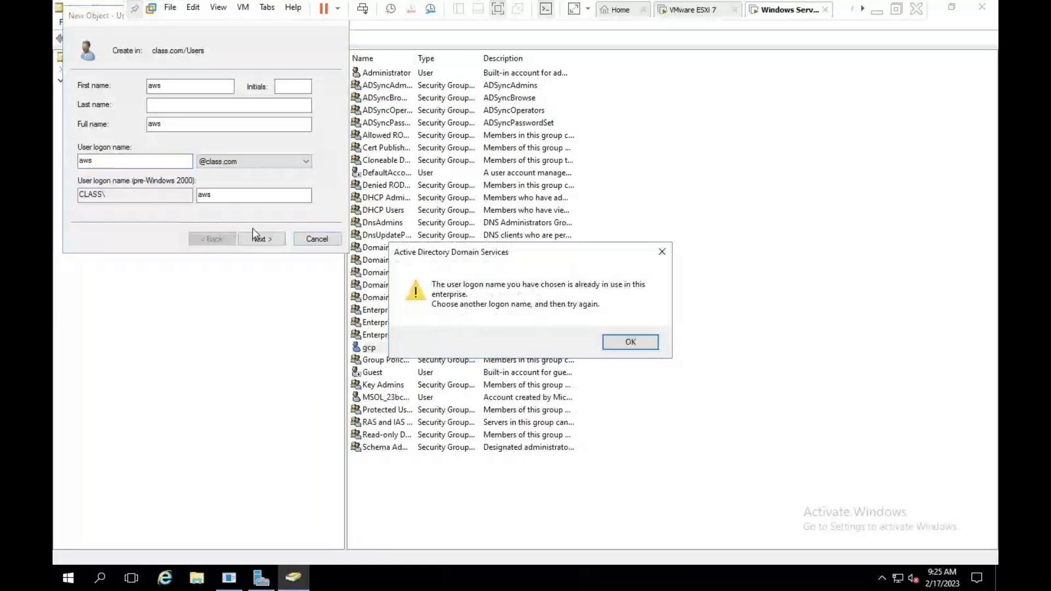
pyautogui.click(662, 252)
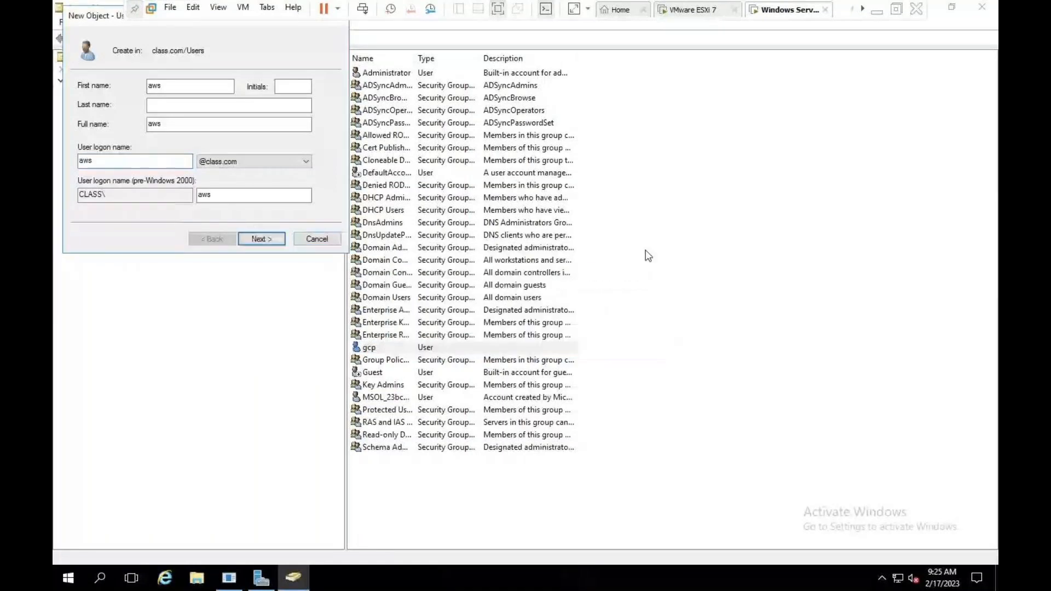
pyautogui.press('Escape')
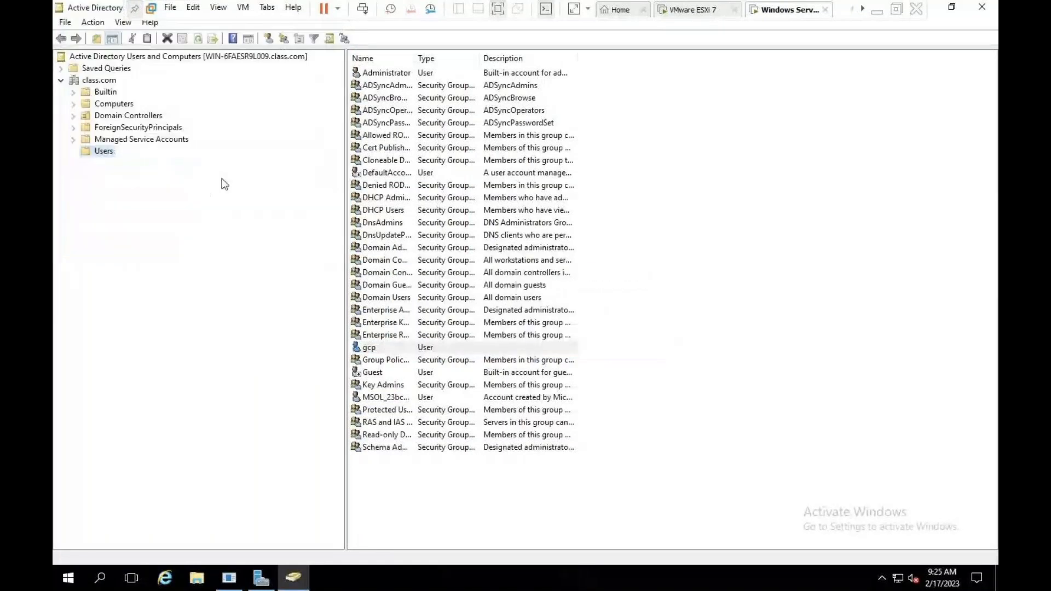
pyautogui.click(99, 80)
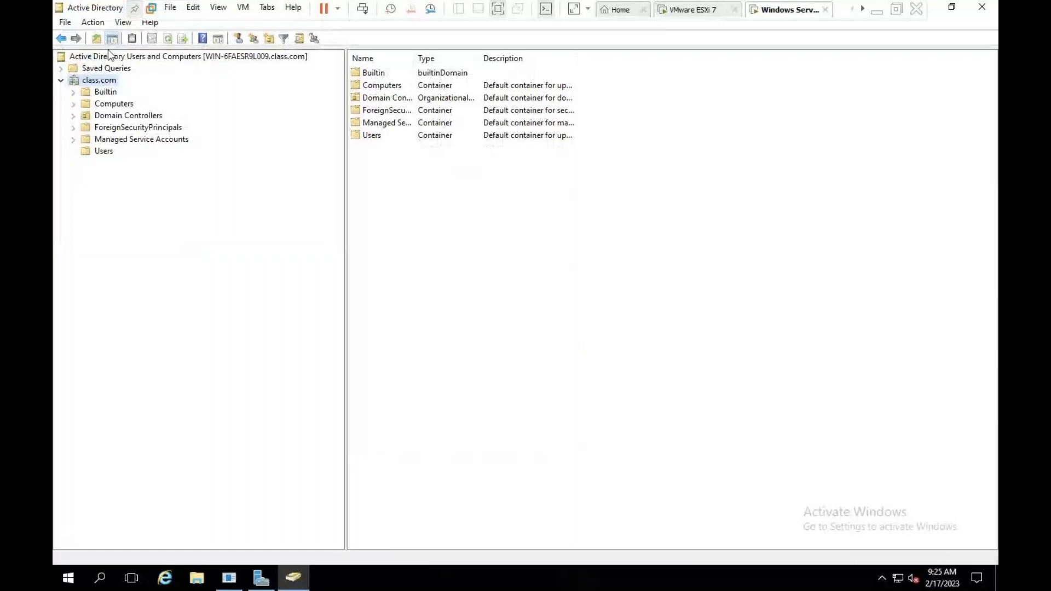
# Step: Dismiss the updates notice and enable View > Advanced Features
pyautogui.click(65, 22)
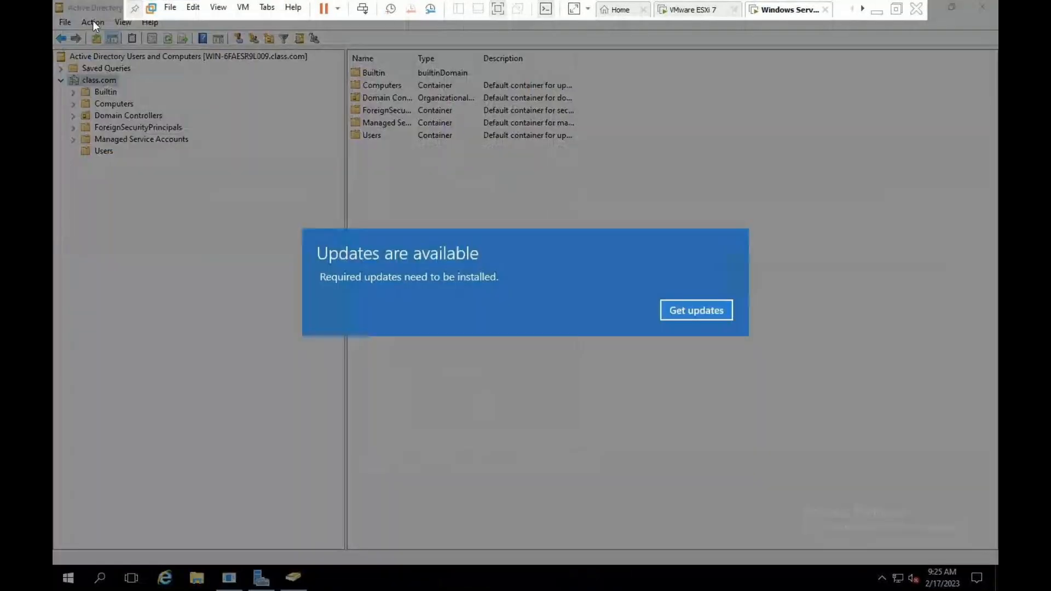
pyautogui.click(93, 21)
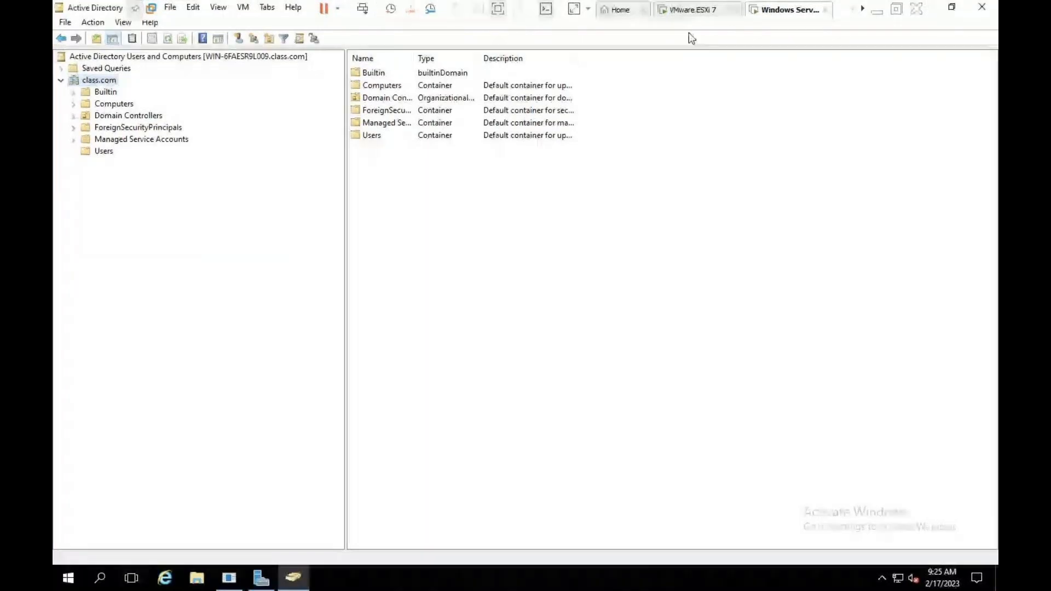
pyautogui.click(123, 22)
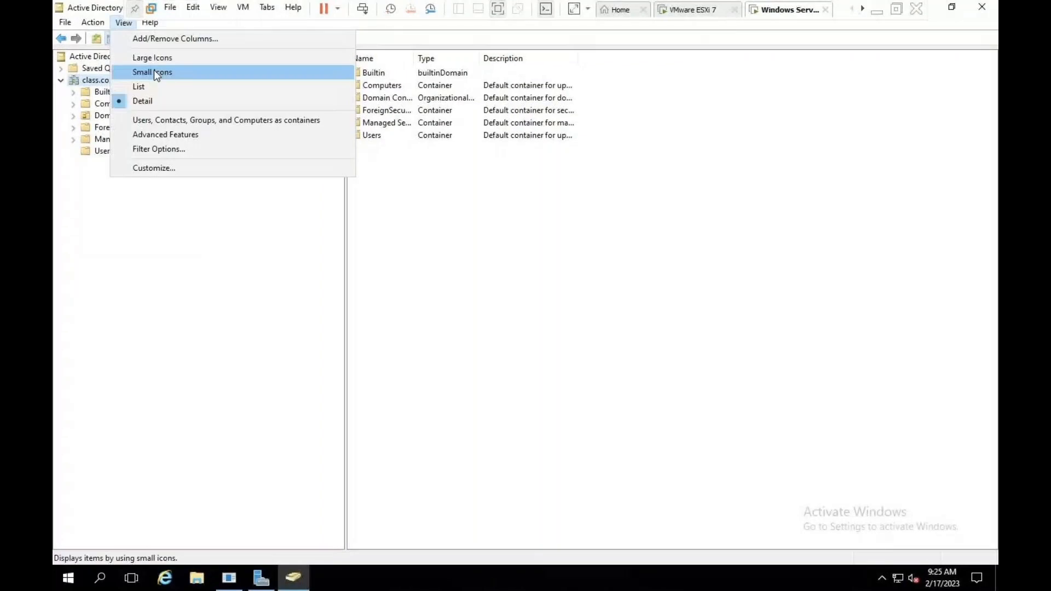
pyautogui.click(139, 134)
# Step: Move aws and azure from LostAndFound into Users, verify them there, and close the console
pyautogui.click(120, 151)
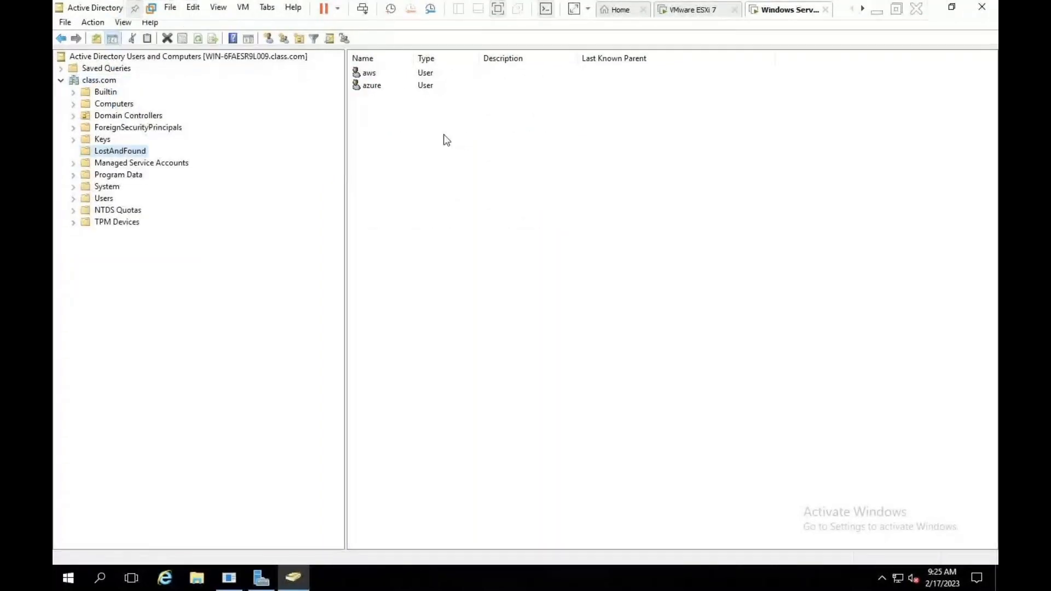
pyautogui.moveTo(444, 136); pyautogui.dragTo(374, 66)
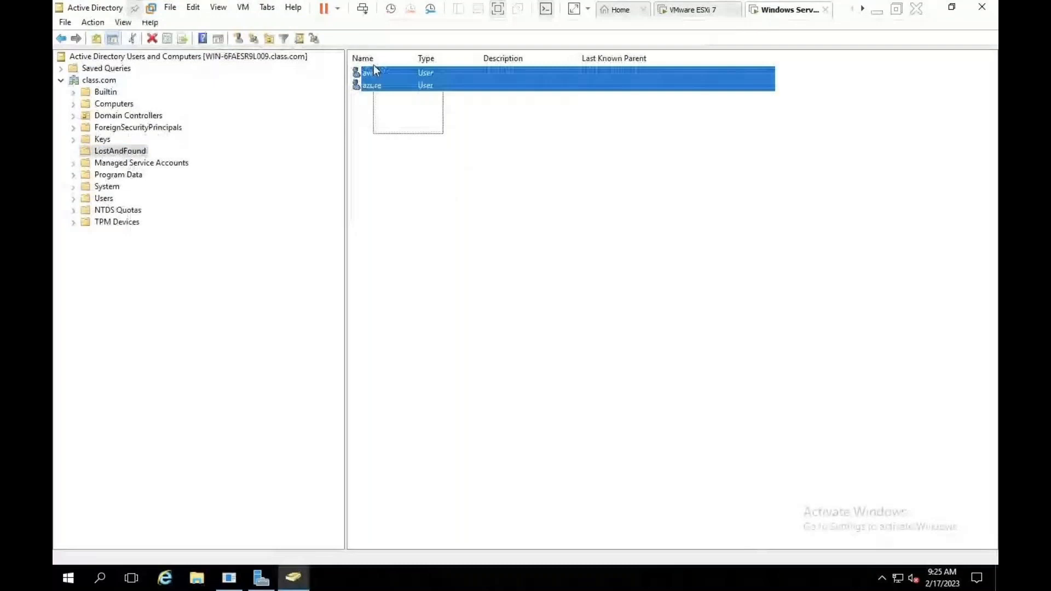
pyautogui.rightClick(398, 80)
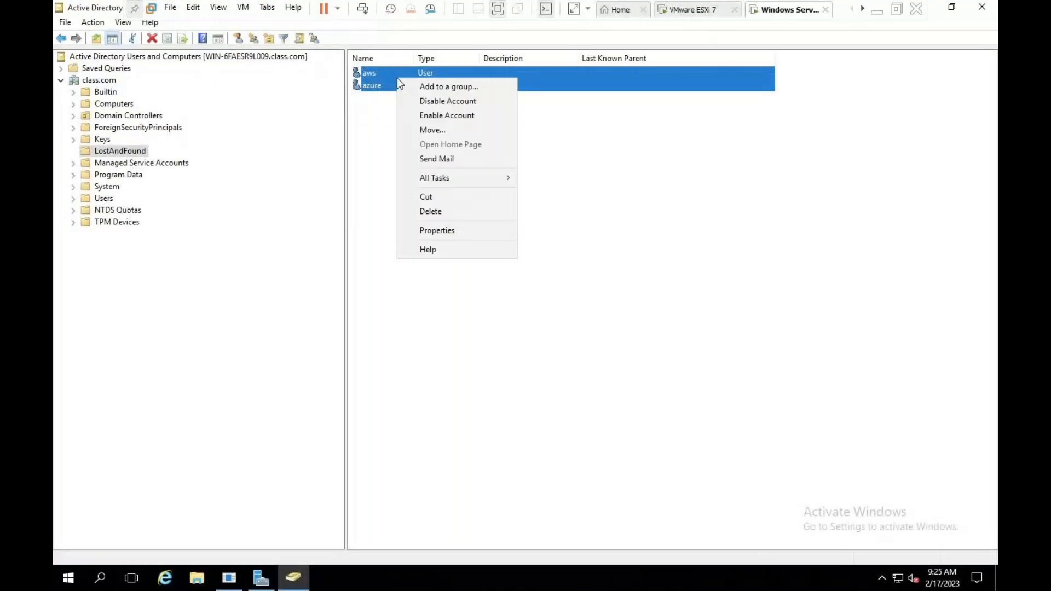
pyautogui.click(432, 130)
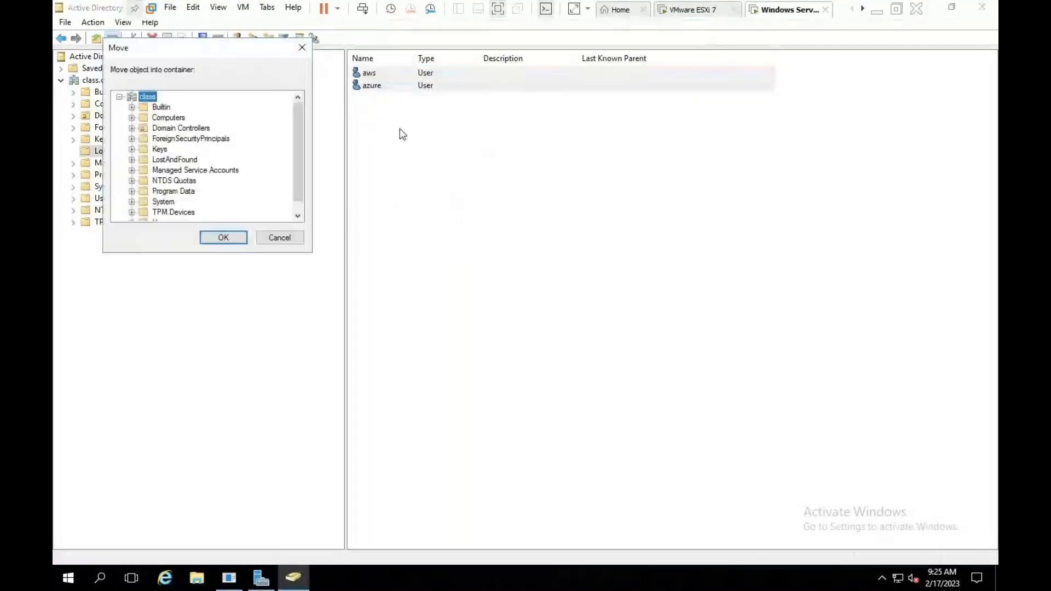
pyautogui.click(158, 219)
pyautogui.press('Return')
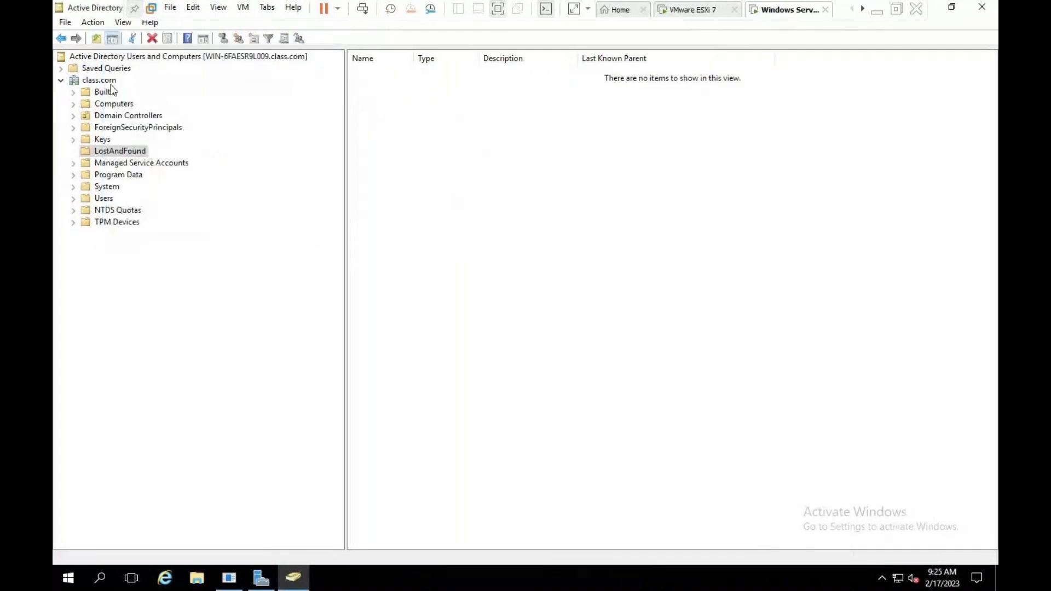
pyautogui.click(107, 81)
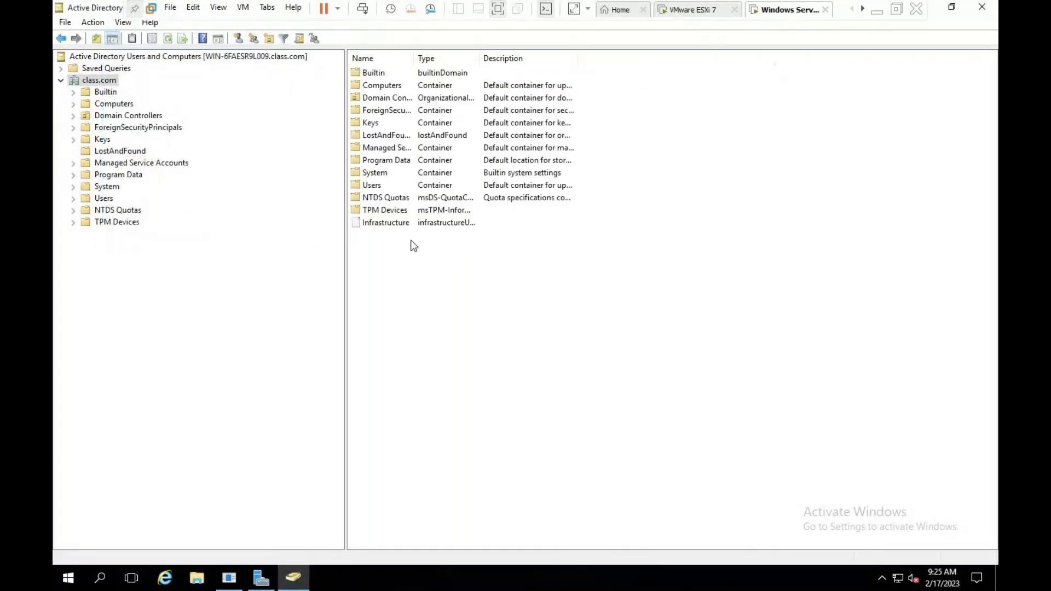
pyautogui.click(104, 199)
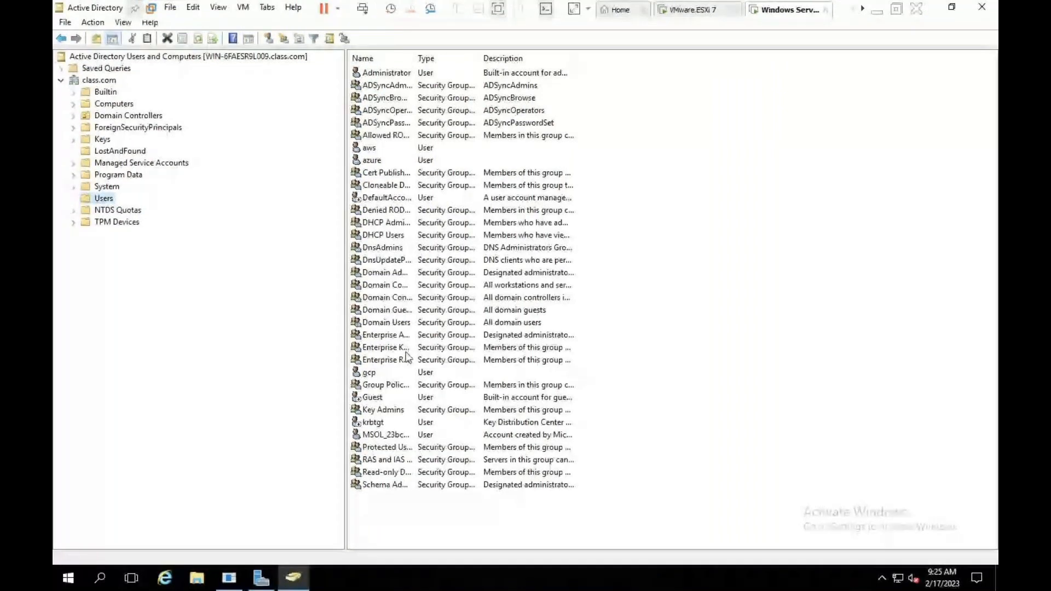
pyautogui.click(982, 7)
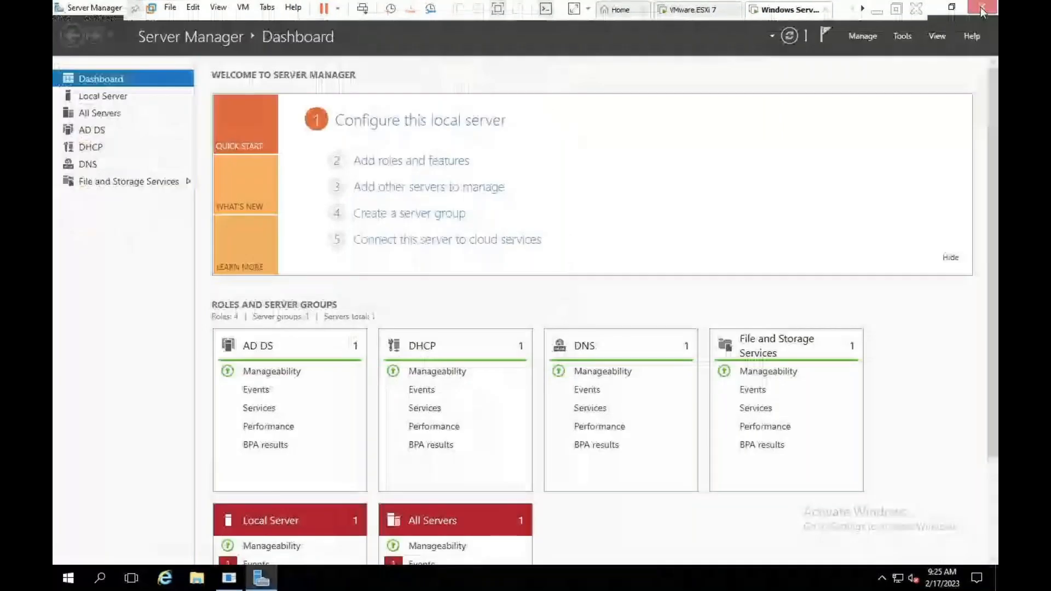
# Step: Close Server Manager and open Network Connections from the Run prompt
pyautogui.click(982, 7)
pyautogui.press('super+r')
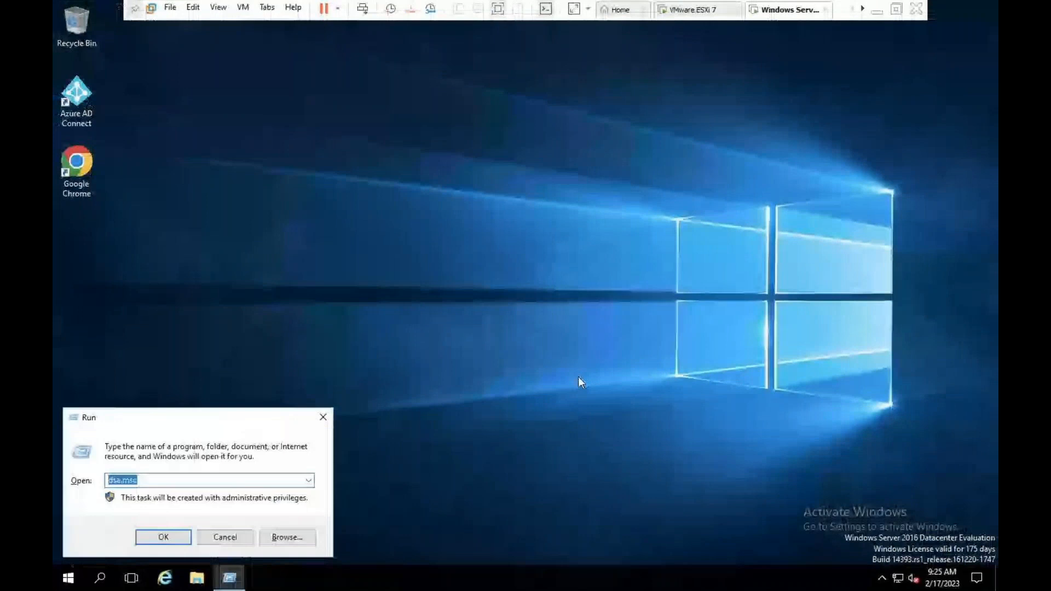
pyautogui.write('ncs')
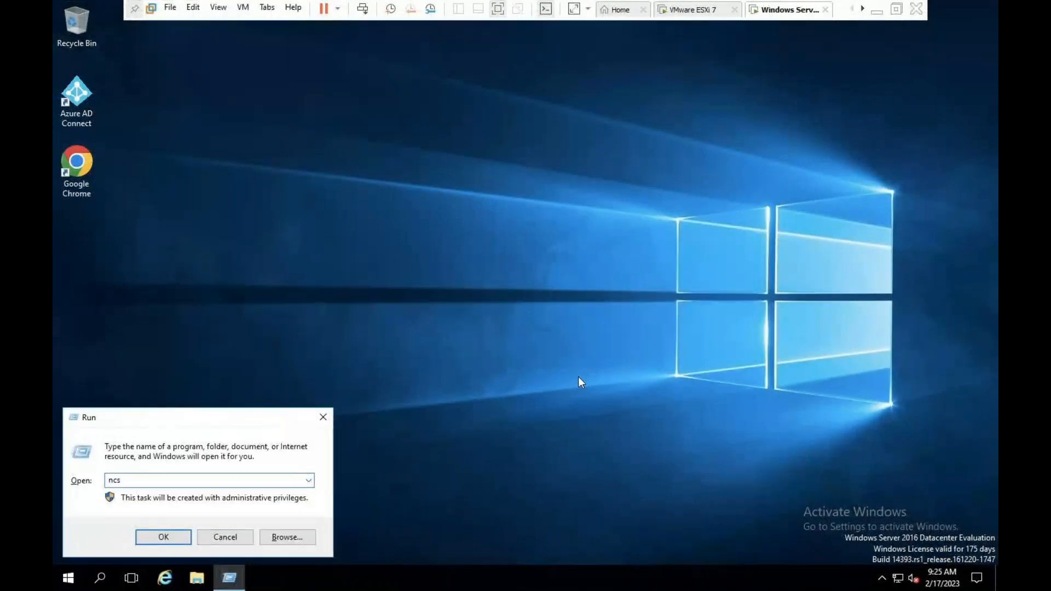
pyautogui.press('BackSpace')
pyautogui.press('BackSpace')
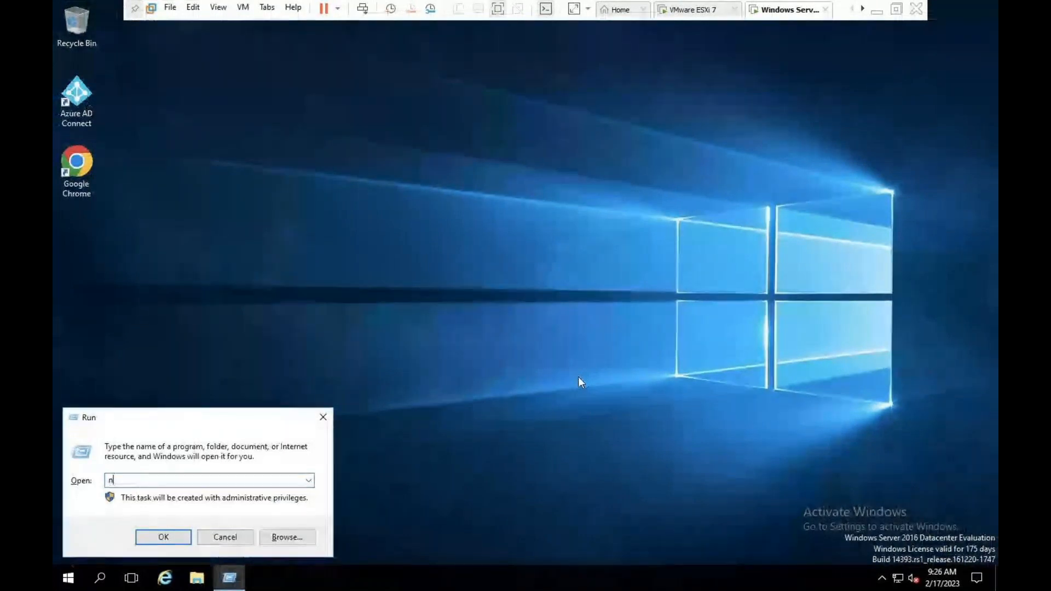
pyautogui.write('cs')
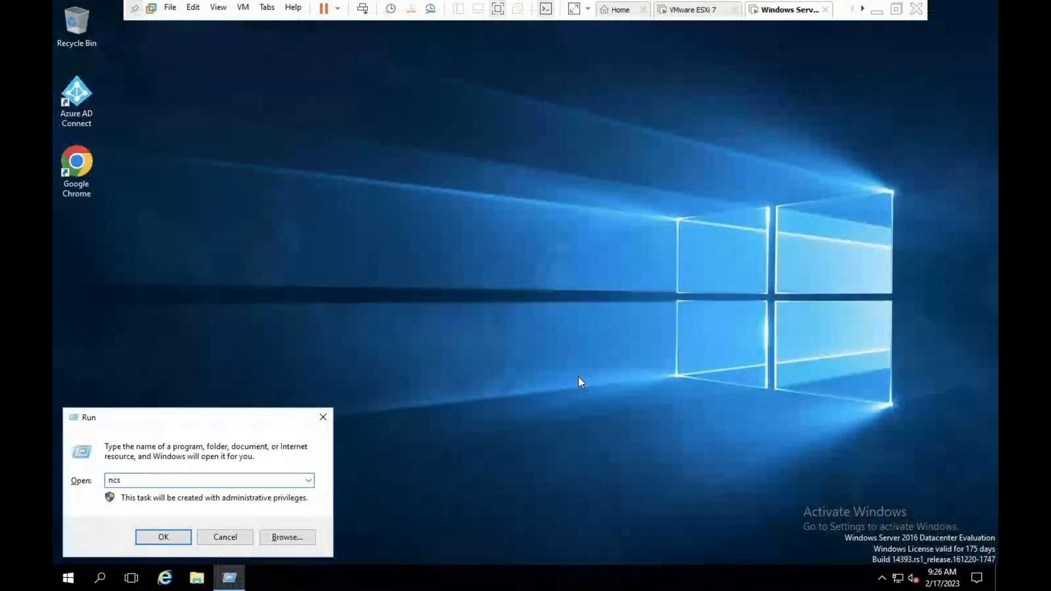
pyautogui.press('Return')
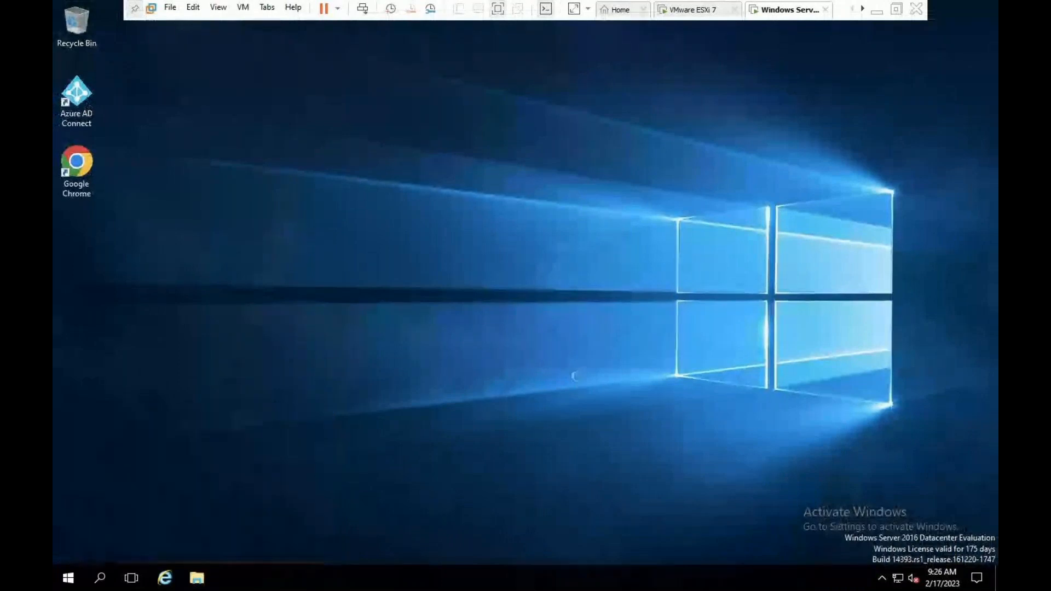
# Step: Review Ethernet0's IPv4 settings: address 192.168.1.199, DNS 192.168.1.199 and 8.8.8.8
pyautogui.rightClick(233, 181)
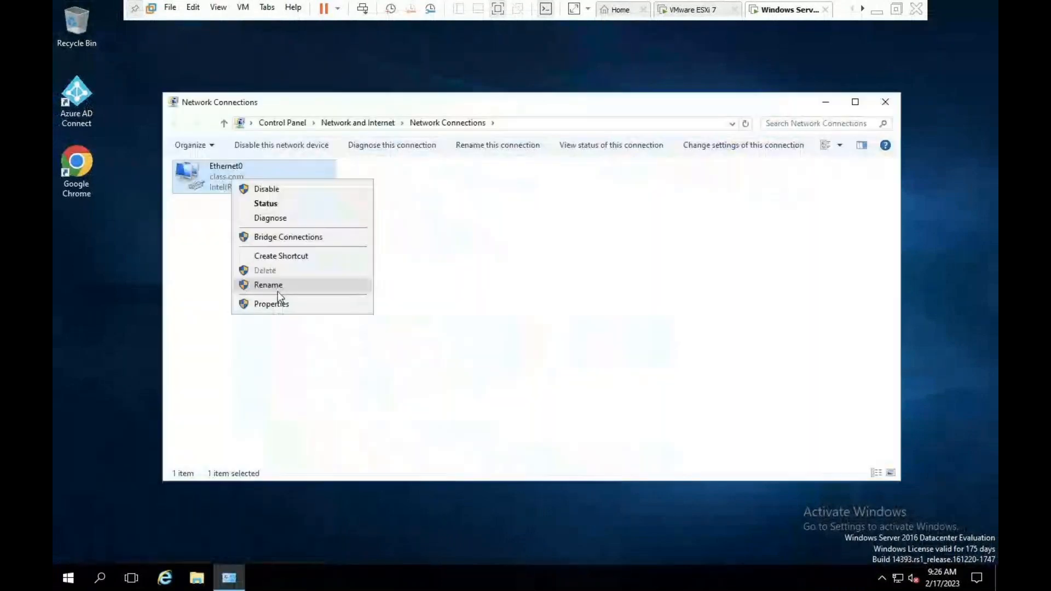
pyautogui.click(277, 303)
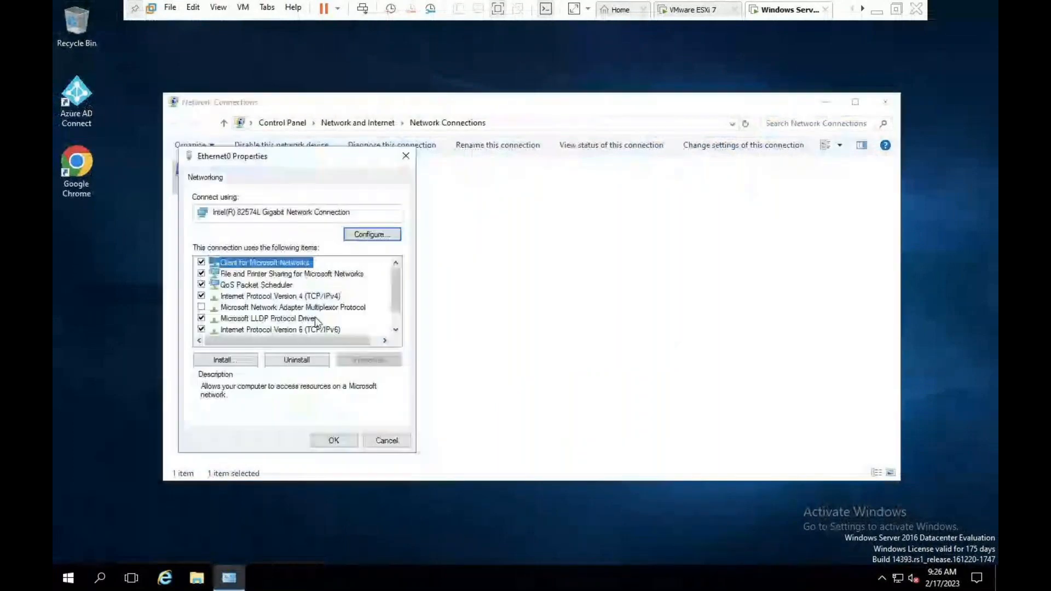
pyautogui.doubleClick(299, 296)
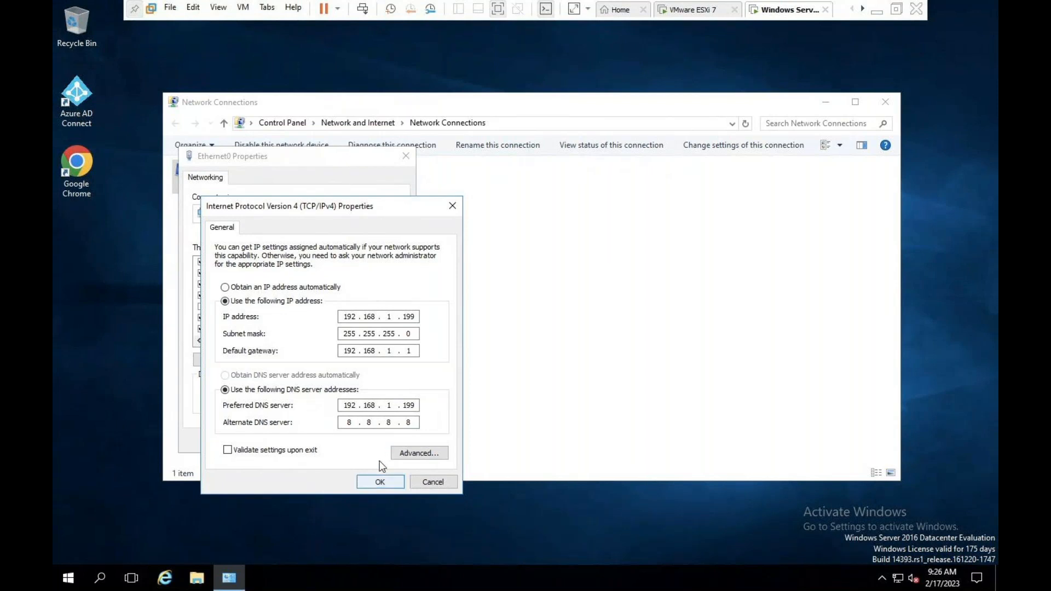
pyautogui.click(380, 481)
pyautogui.click(387, 442)
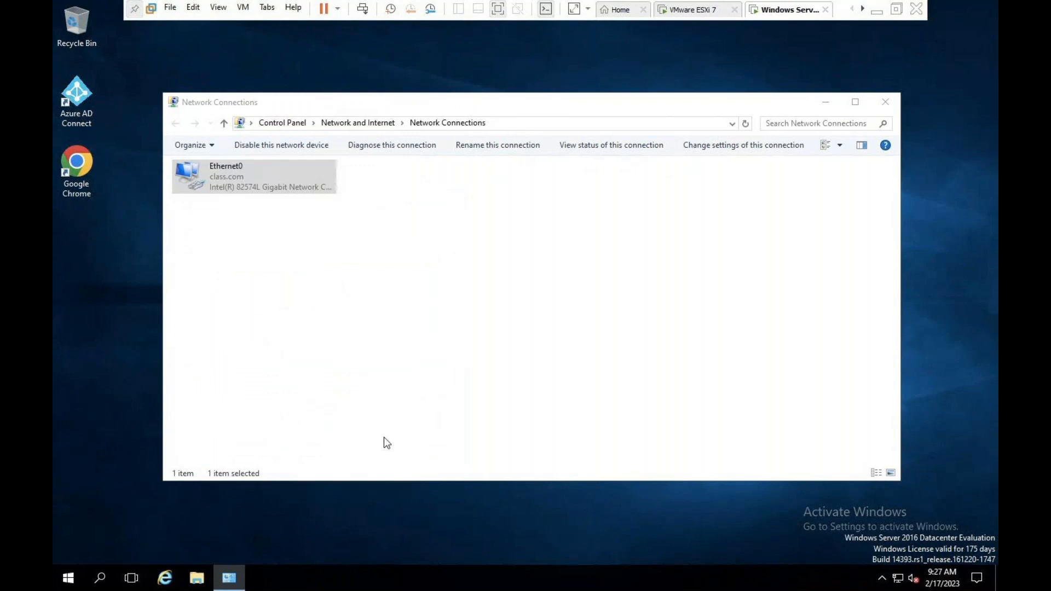
pyautogui.click(885, 101)
pyautogui.press('super+r')
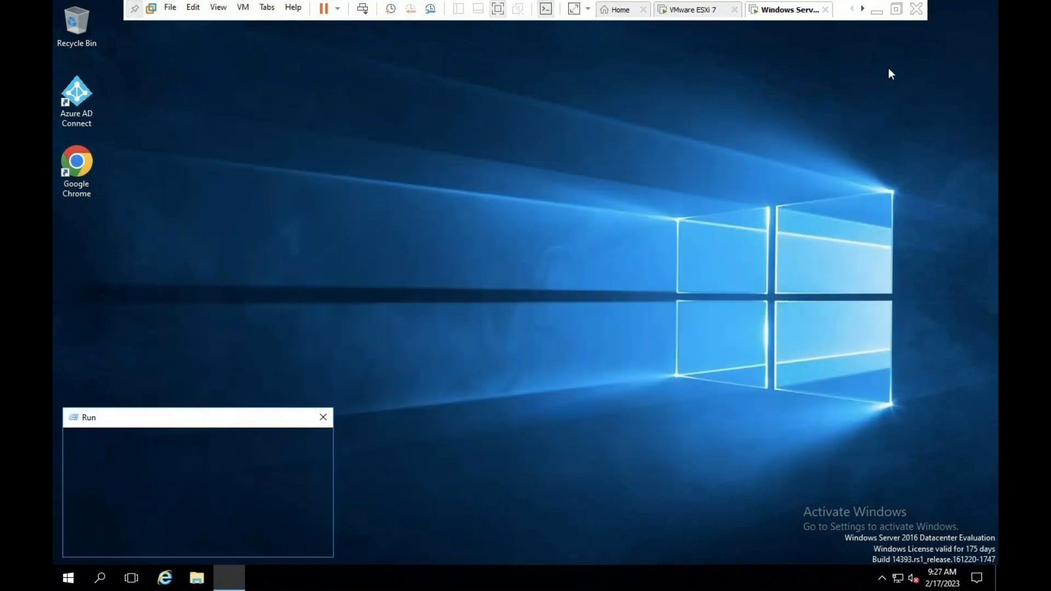
# Step: Ping 192.168.1.199 from an administrator command prompt, then return to the ESXi console
pyautogui.press('Return')
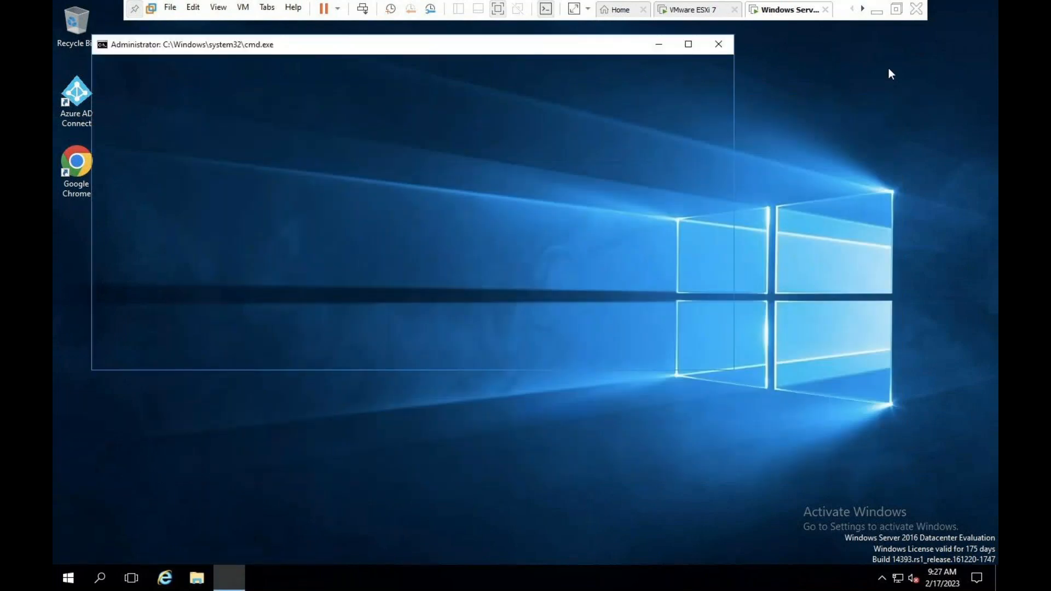
pyautogui.write('ping 192.168.1.')
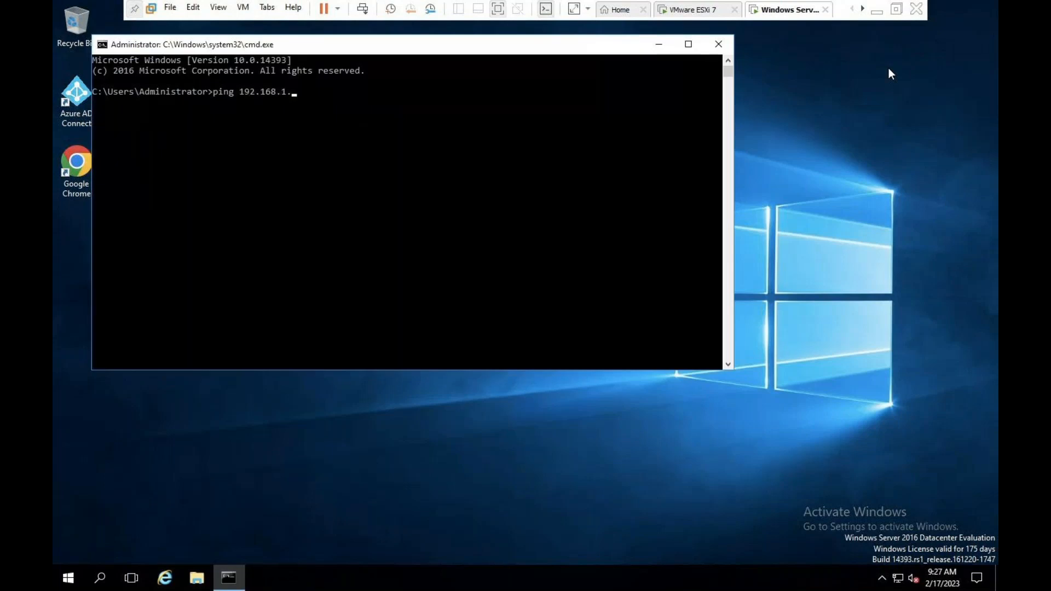
pyautogui.write('199')
pyautogui.press('Return')
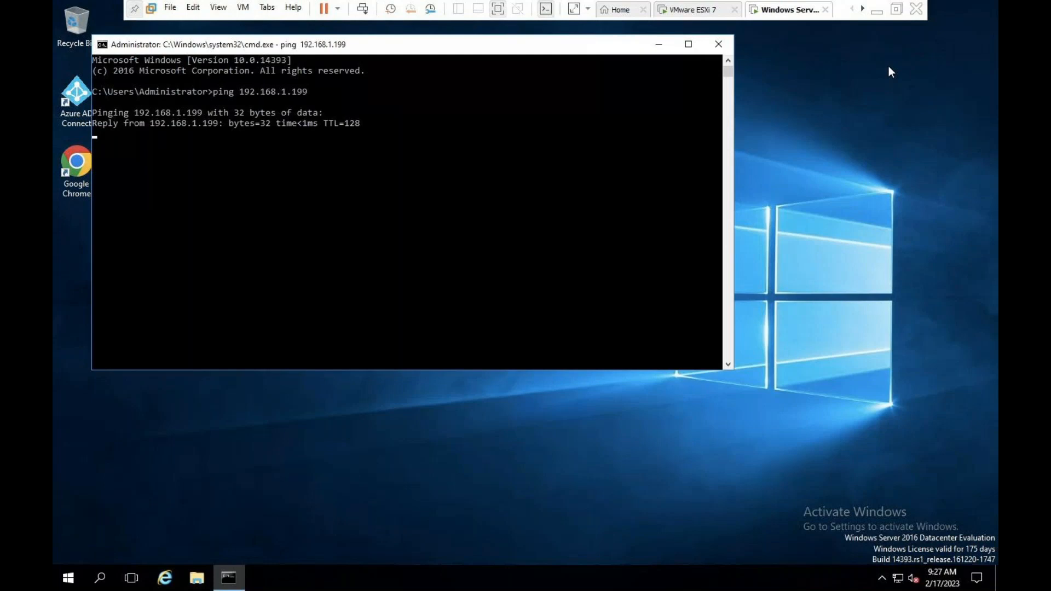
pyautogui.click(718, 45)
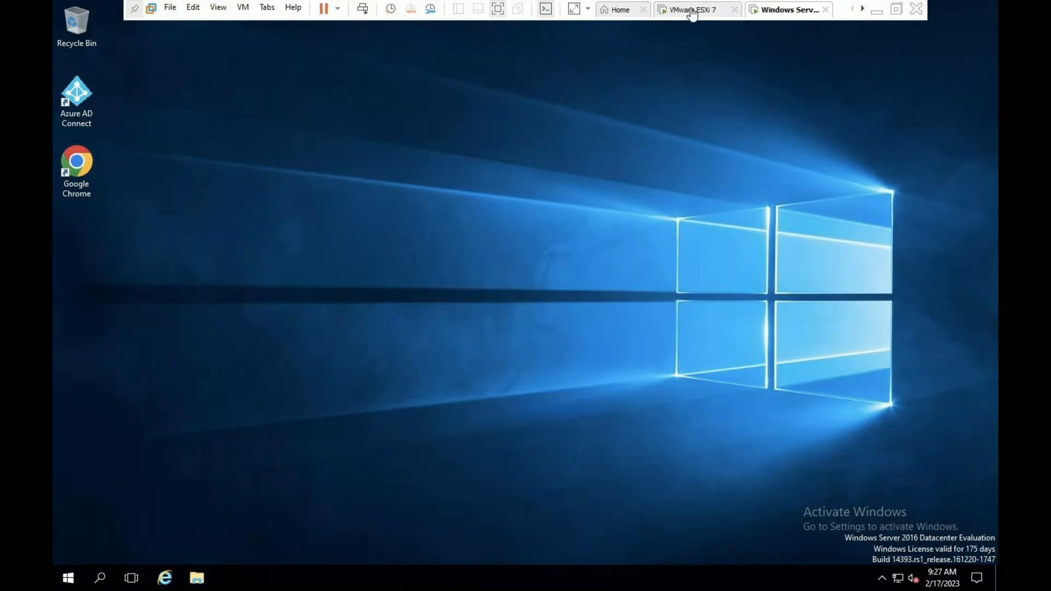
pyautogui.click(691, 11)
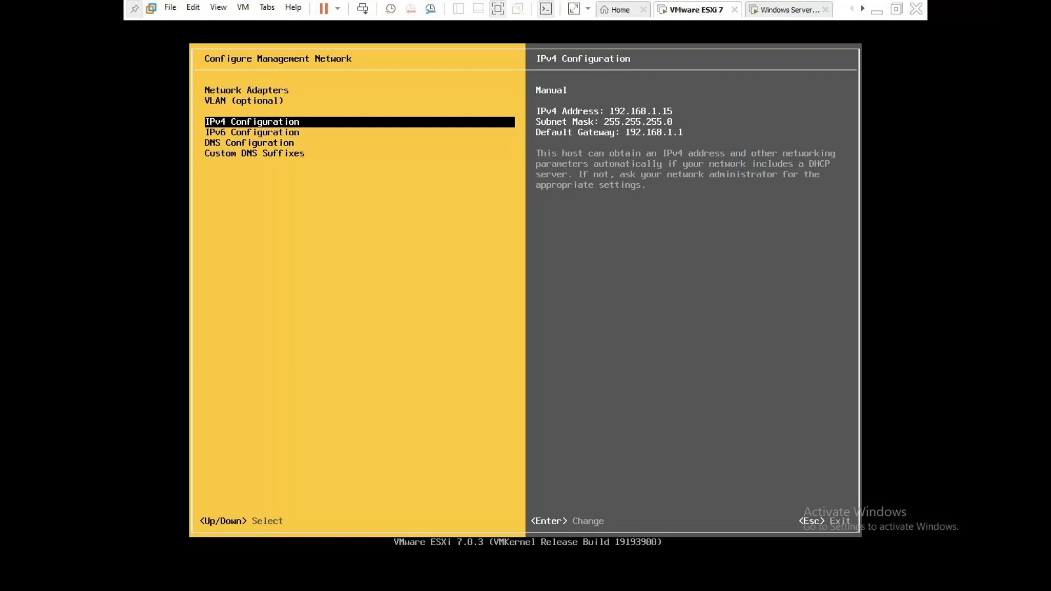
# Step: Set DNS to primary 192.168.1.199, alternate 8.8.8.8, and hostname esxi
pyautogui.press('Return')
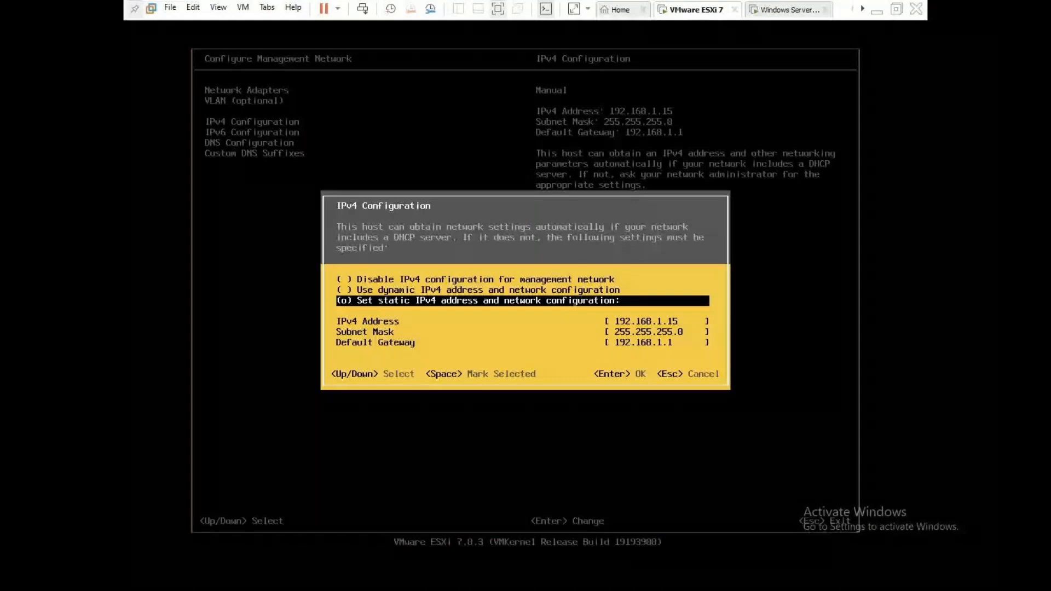
pyautogui.press('Return')
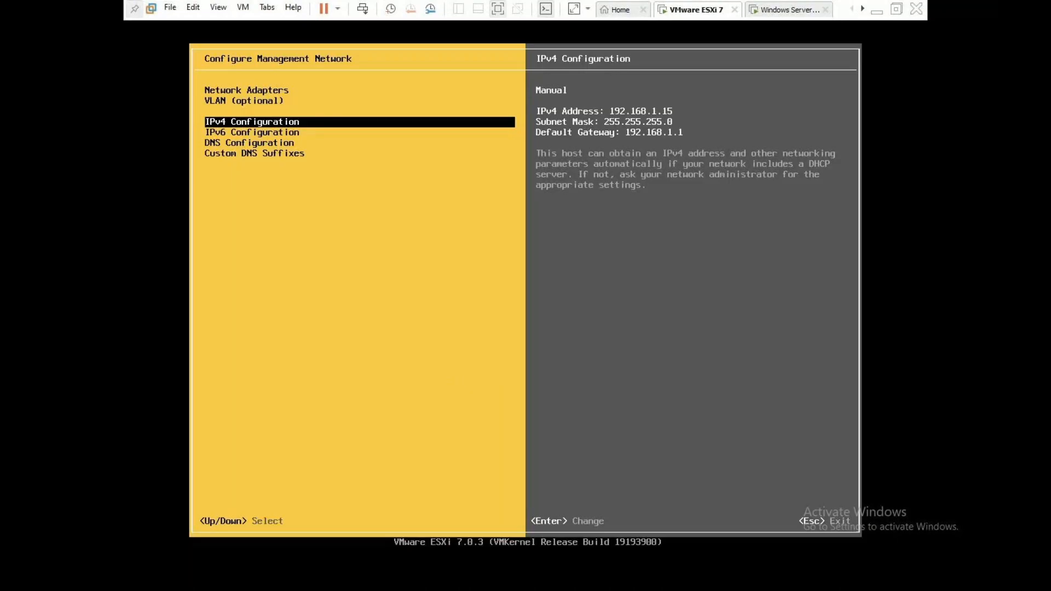
pyautogui.press('Down')
pyautogui.press('Down')
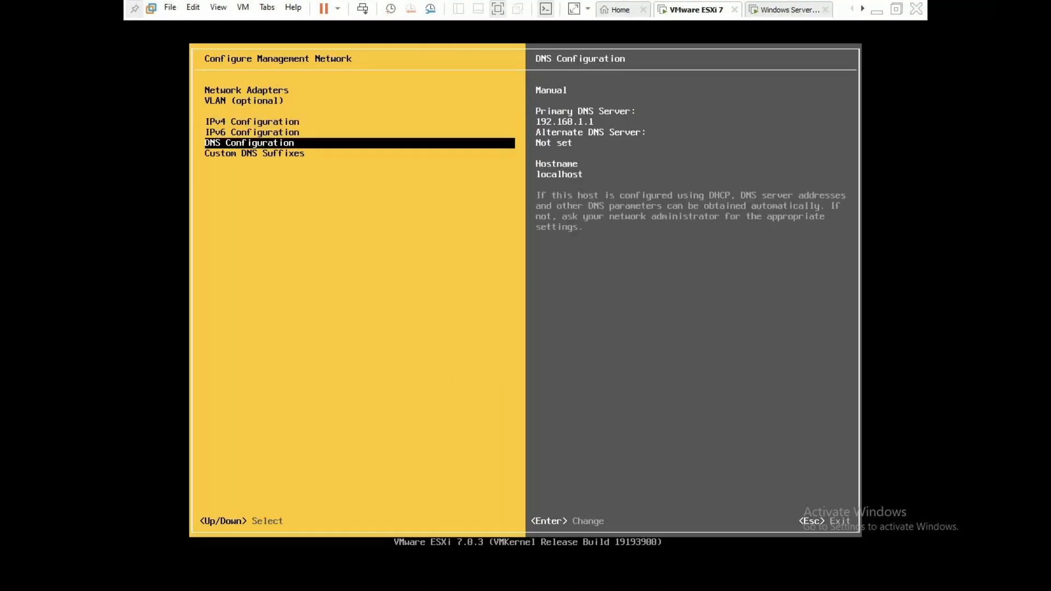
pyautogui.press('Return')
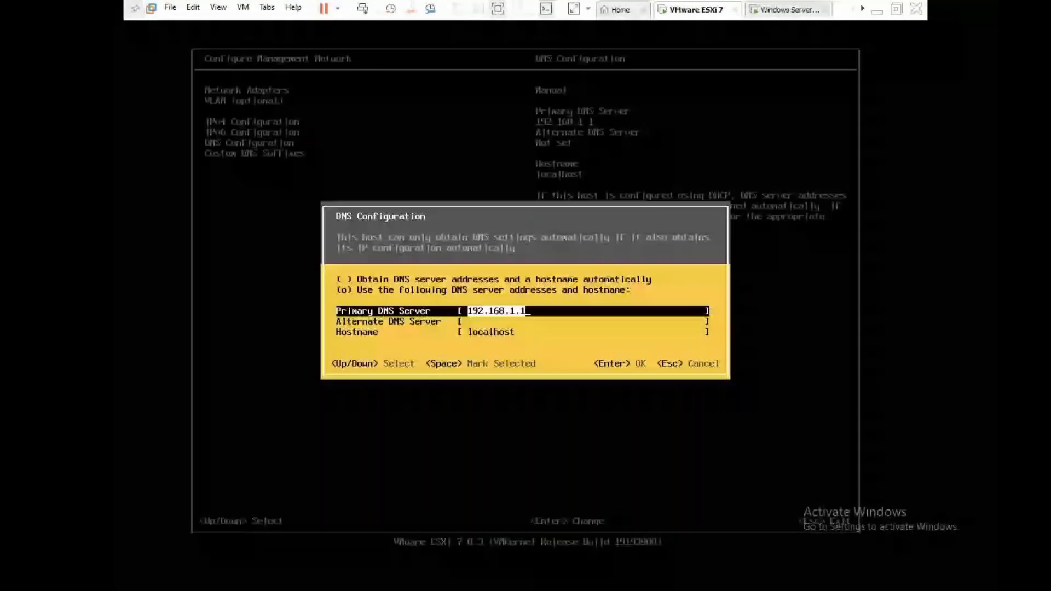
pyautogui.write('192.168.1.199')
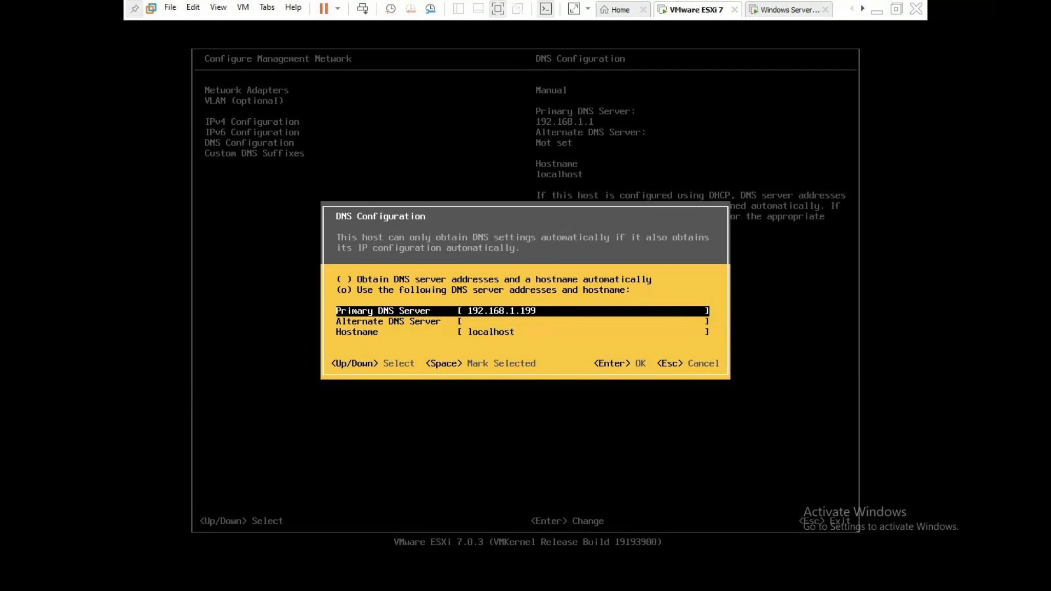
pyautogui.press('Down')
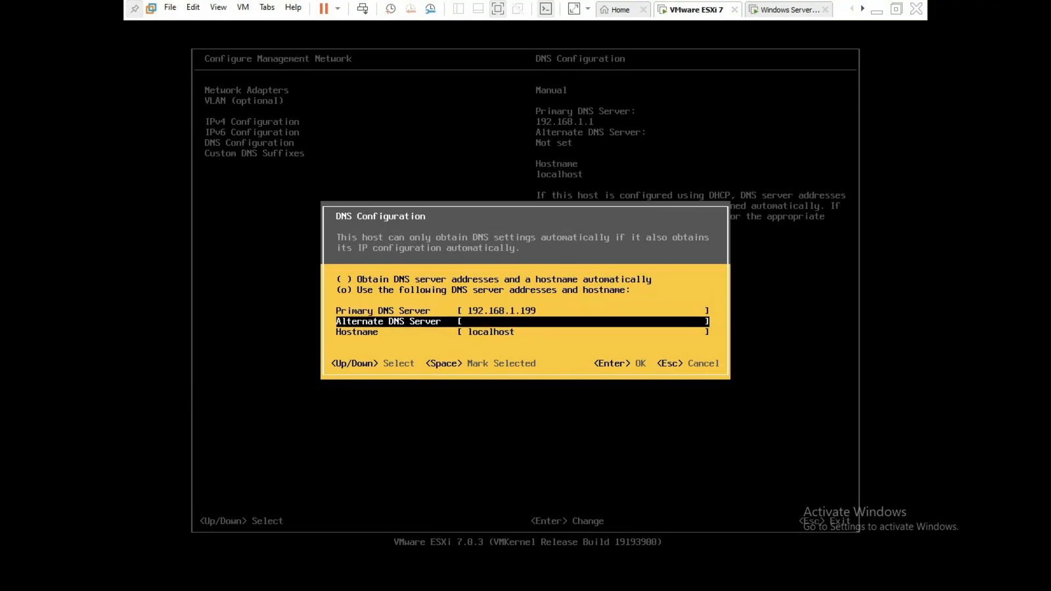
pyautogui.write('8.8.8.8')
pyautogui.press('Down')
pyautogui.write('esx')
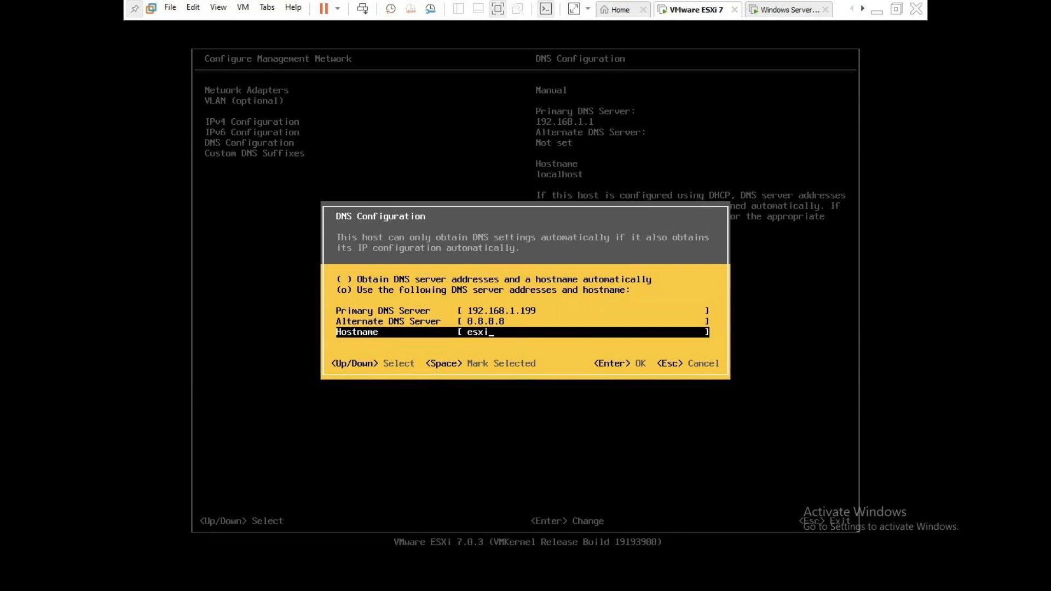
pyautogui.press('Return')
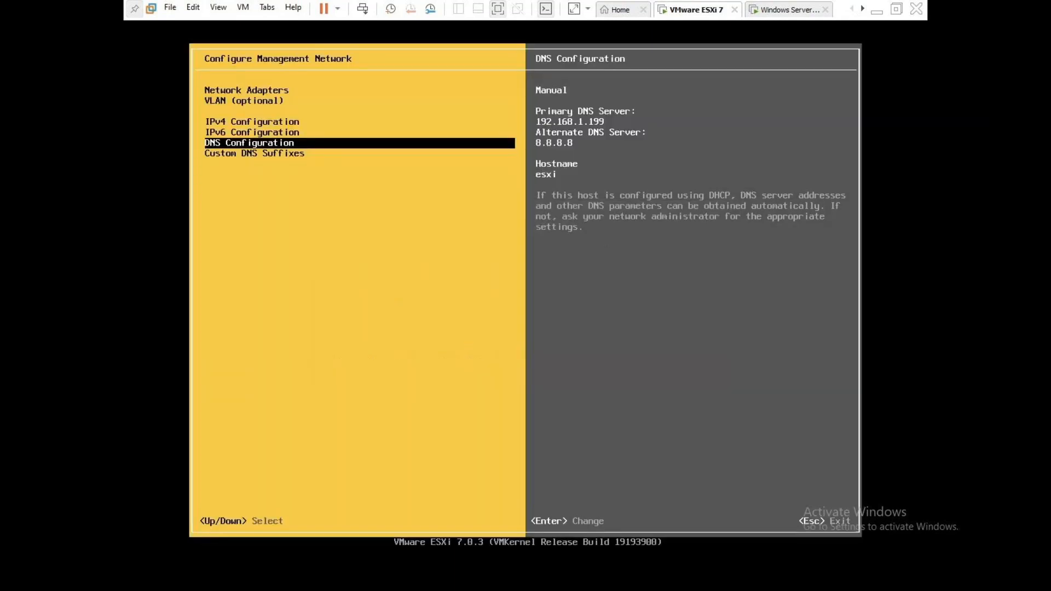
# Step: Begin entering 'esxi' in Custom DNS Suffixes
pyautogui.press('Down')
pyautogui.press('Return')
pyautogui.write('esxi')
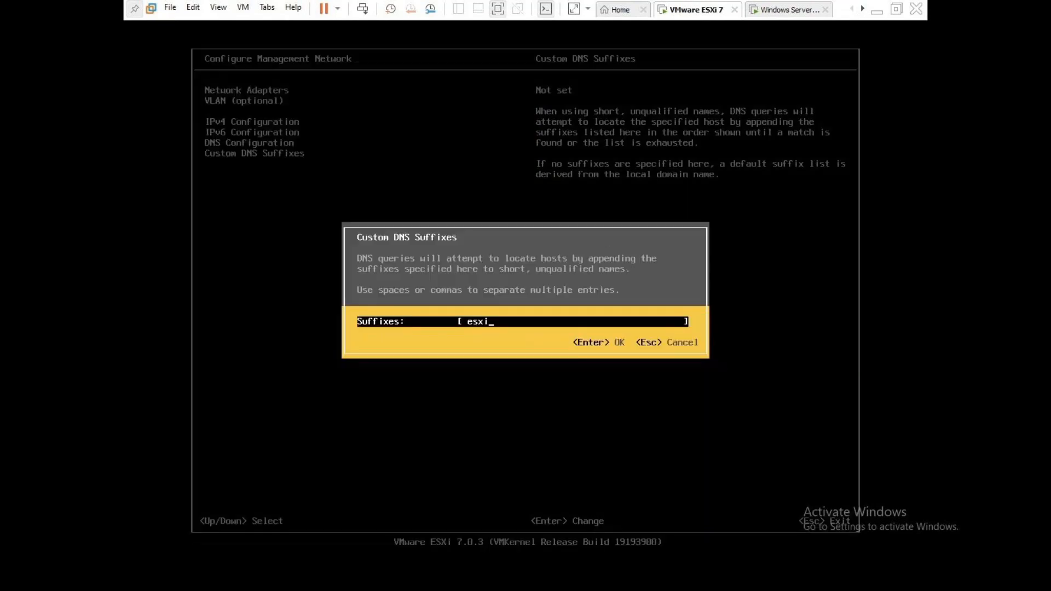
# Step: Save esxi as the DNS suffix, recheck DNS settings, and exit Configure Management Network
pyautogui.press('Return')
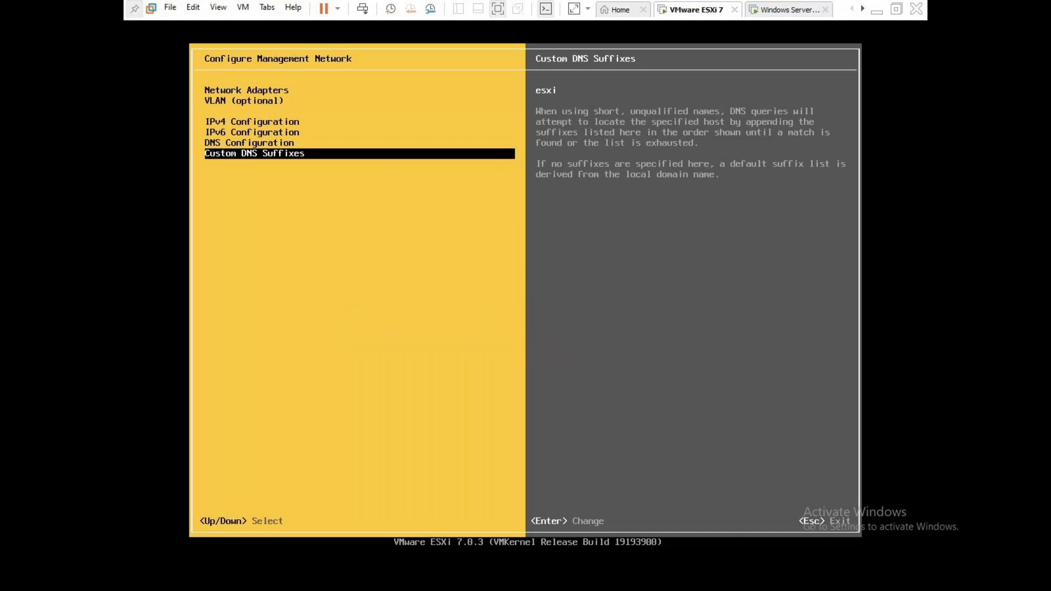
pyautogui.press('Up')
pyautogui.press('Up')
pyautogui.press('Up')
pyautogui.press('Down')
pyautogui.press('Down')
pyautogui.press('Return')
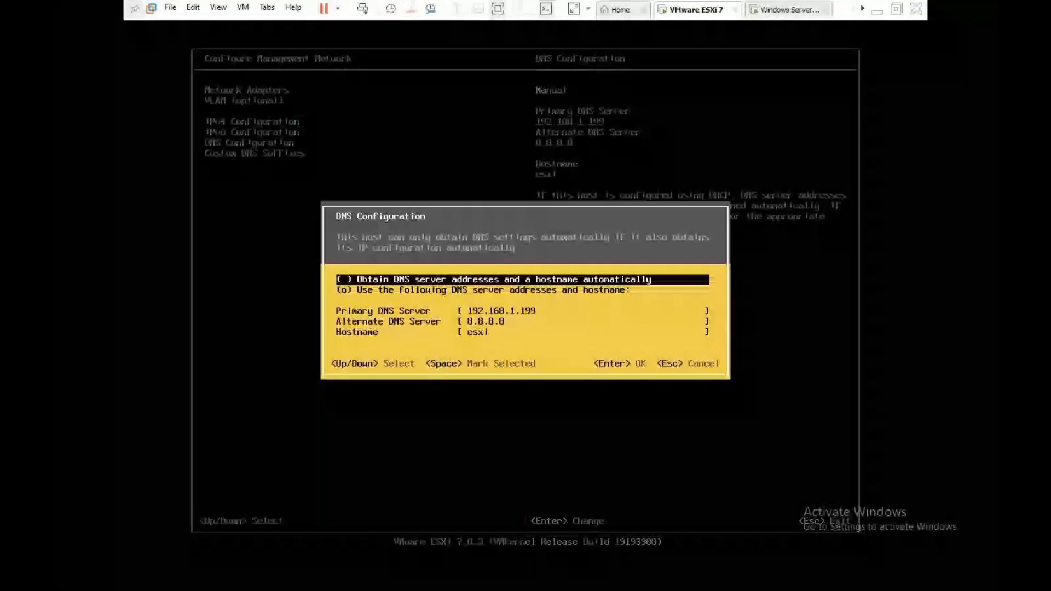
pyautogui.press('Down')
pyautogui.press('Down')
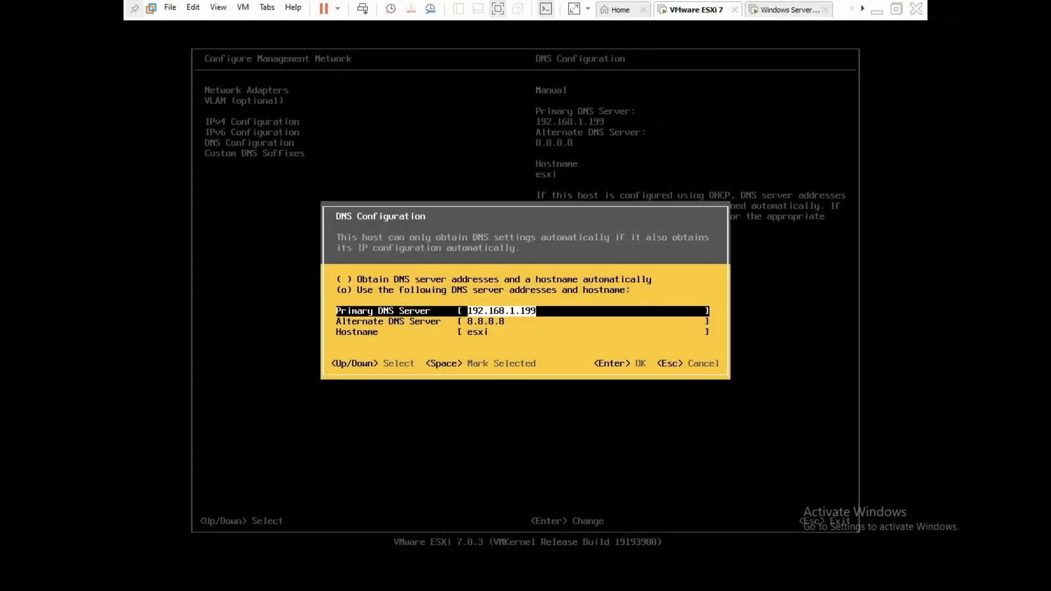
pyautogui.press('Return')
pyautogui.press('Down')
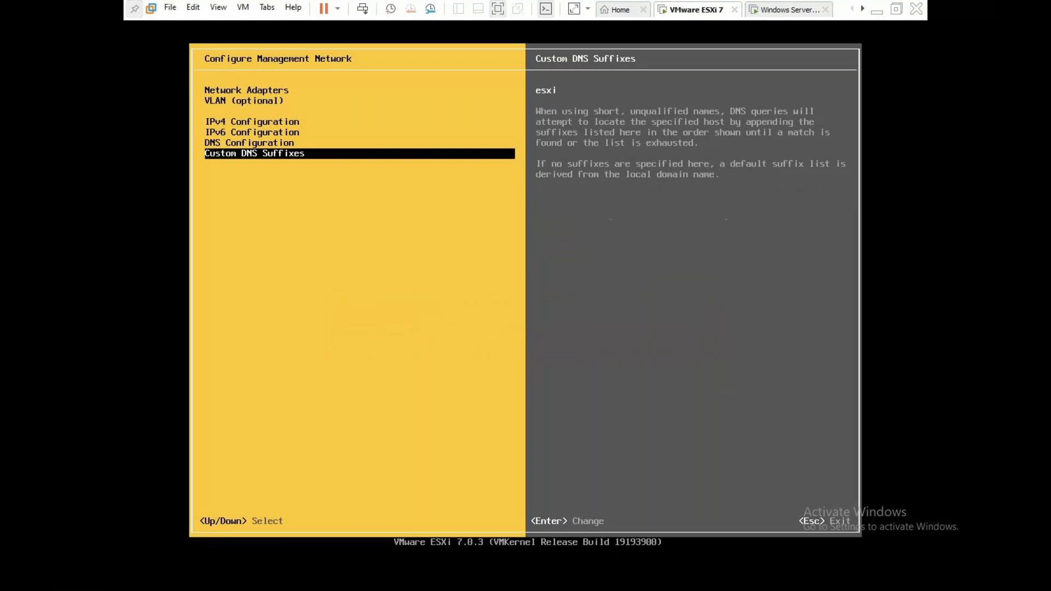
pyautogui.press('Return')
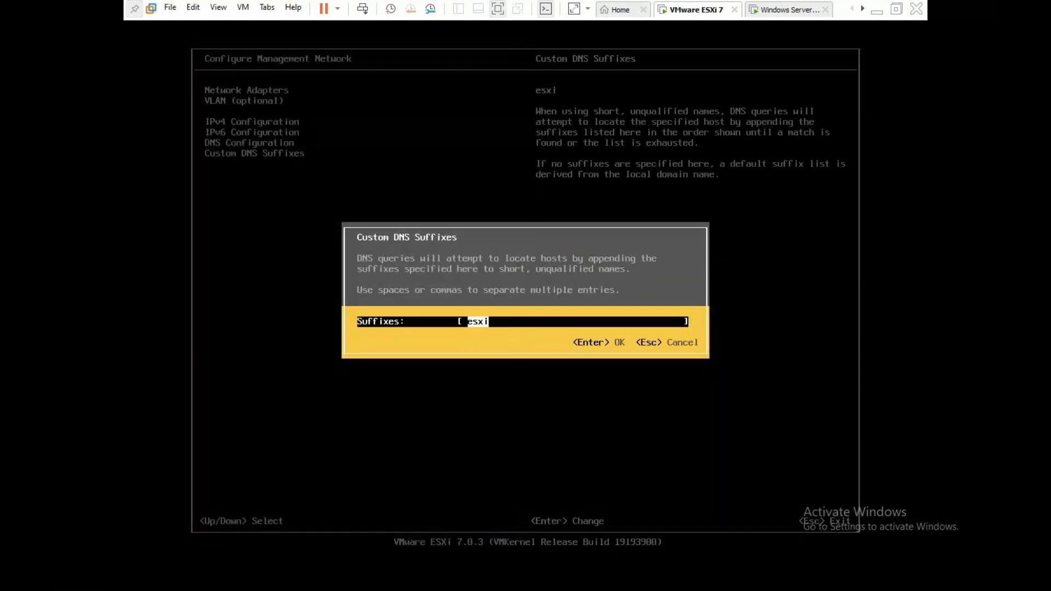
pyautogui.press('Return')
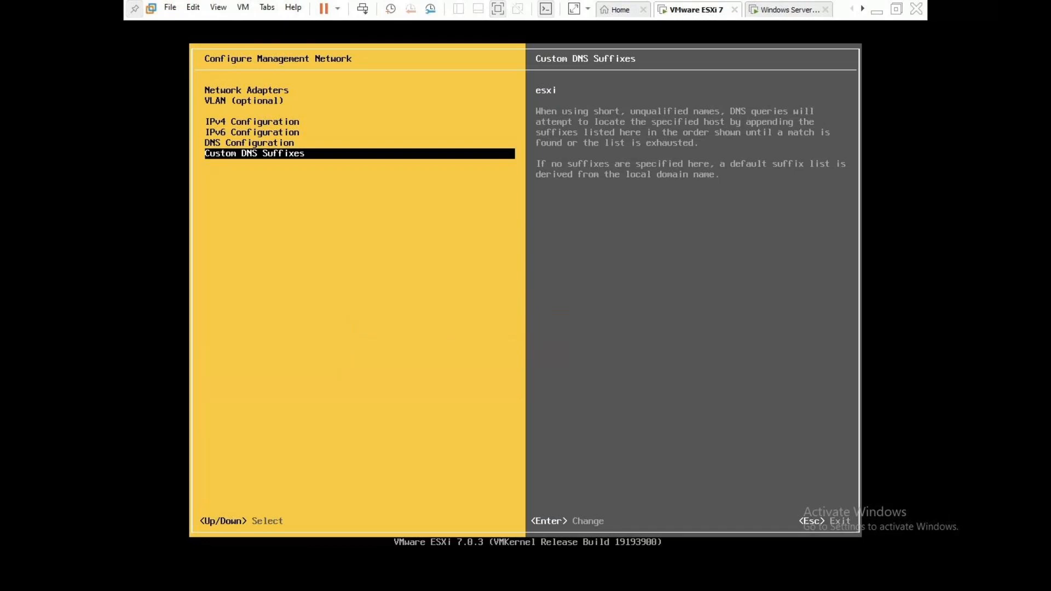
pyautogui.press('Escape')
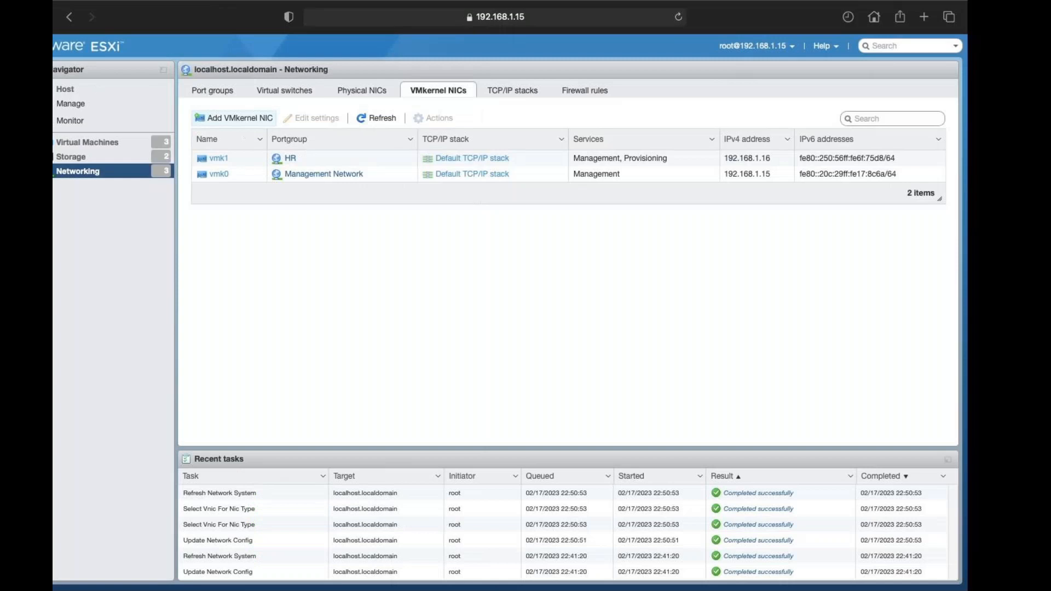
# Step: Open Manage > Security & users > Authentication and start Join domain
pyautogui.click(107, 110)
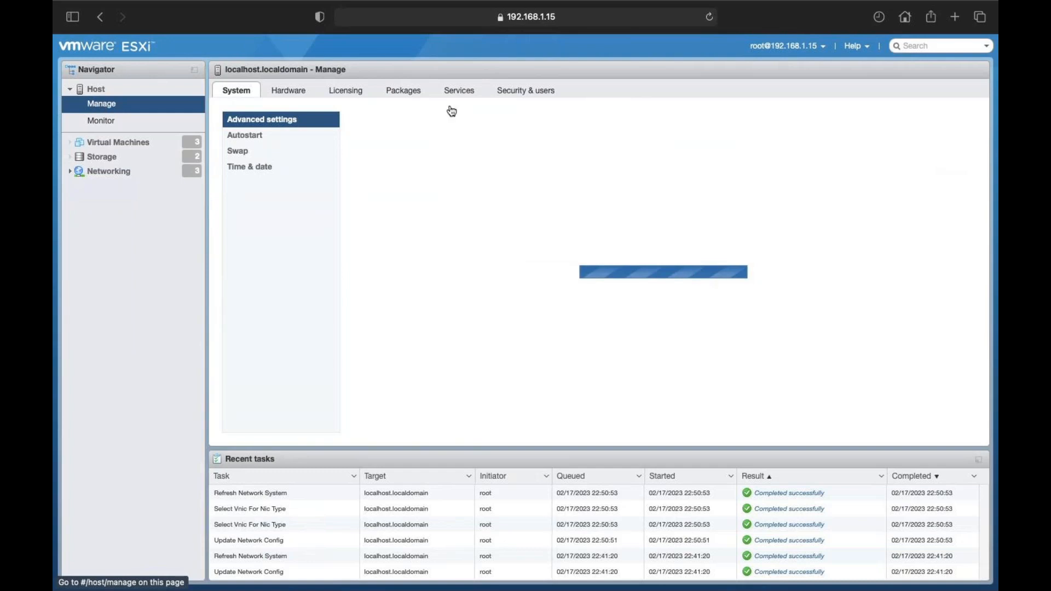
pyautogui.click(526, 93)
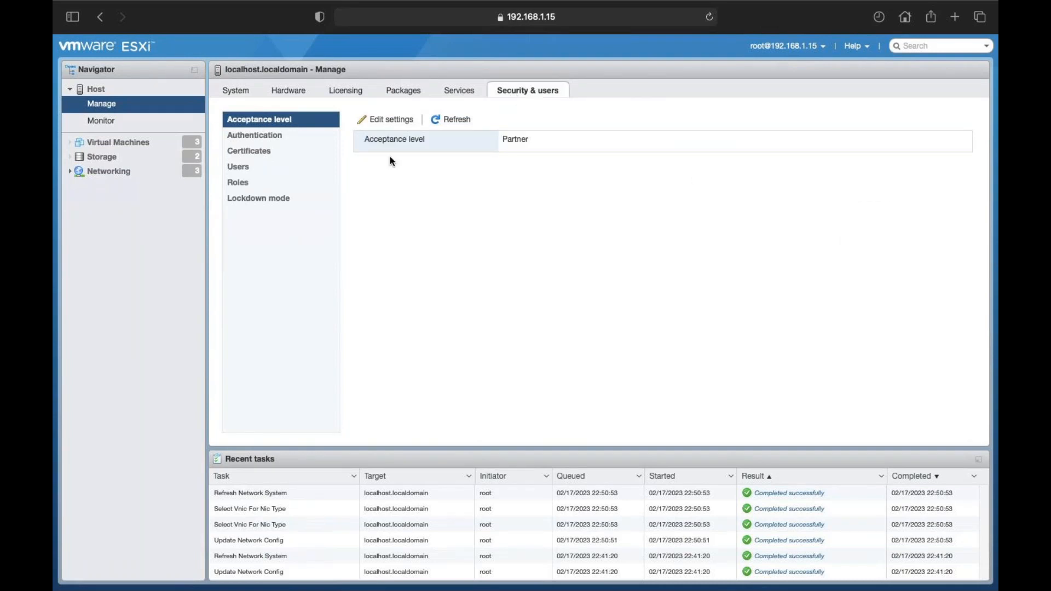
pyautogui.click(268, 142)
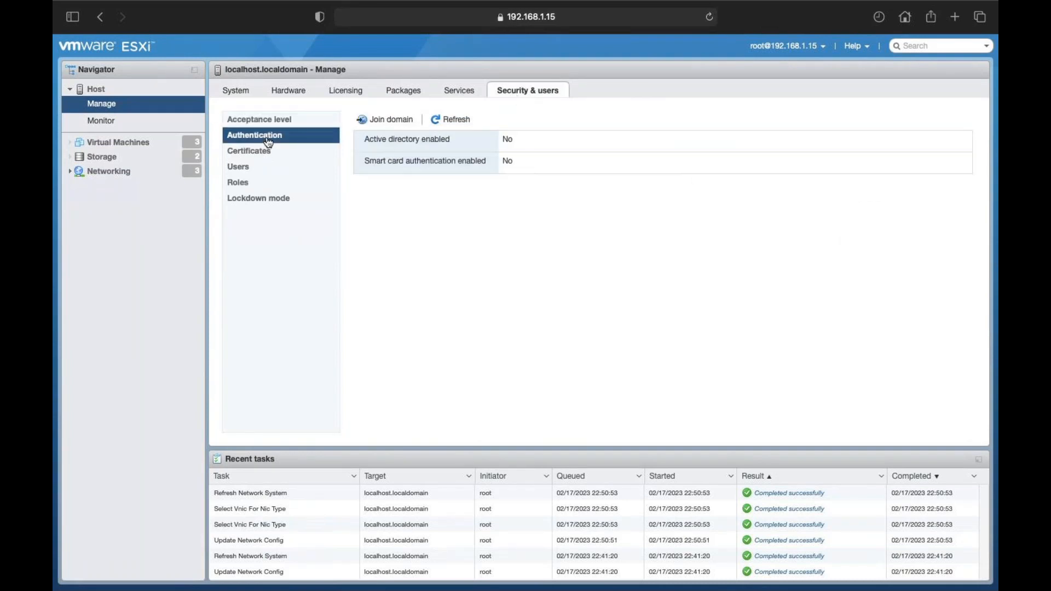
pyautogui.click(389, 122)
# Step: Enter domain class.com, user Administrator, and the account password
pyautogui.click(510, 274)
pyautogui.write('class.com')
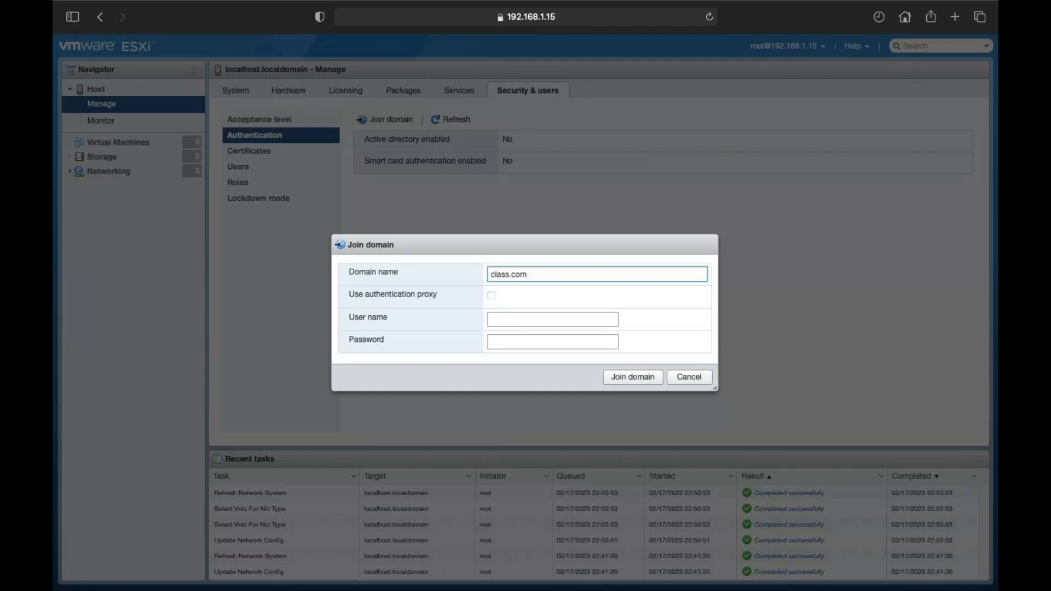
pyautogui.click(499, 317)
pyautogui.write('Adm')
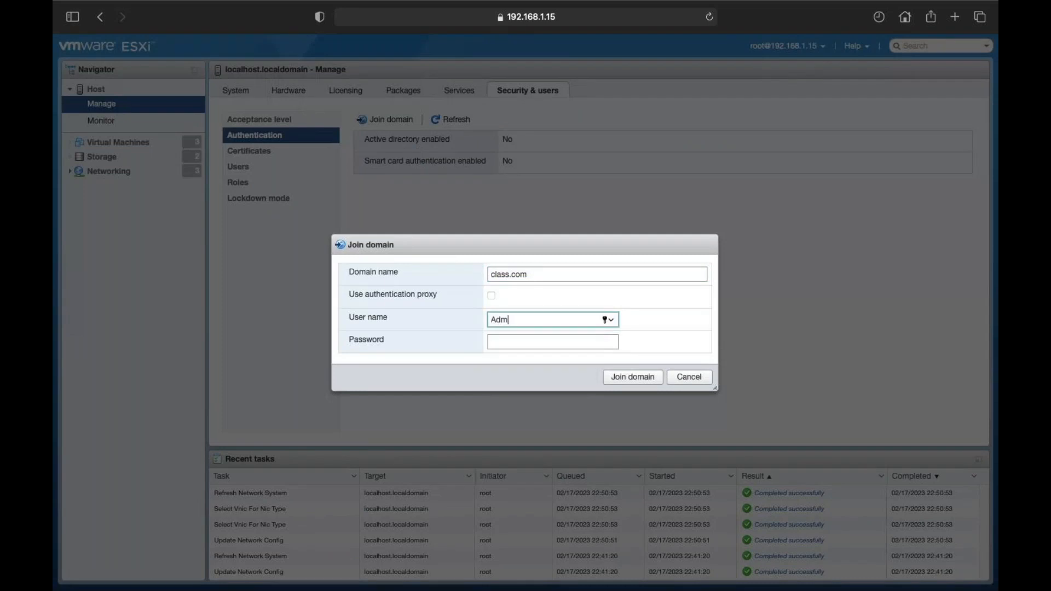
pyautogui.write('inistrator')
pyautogui.press('Tab')
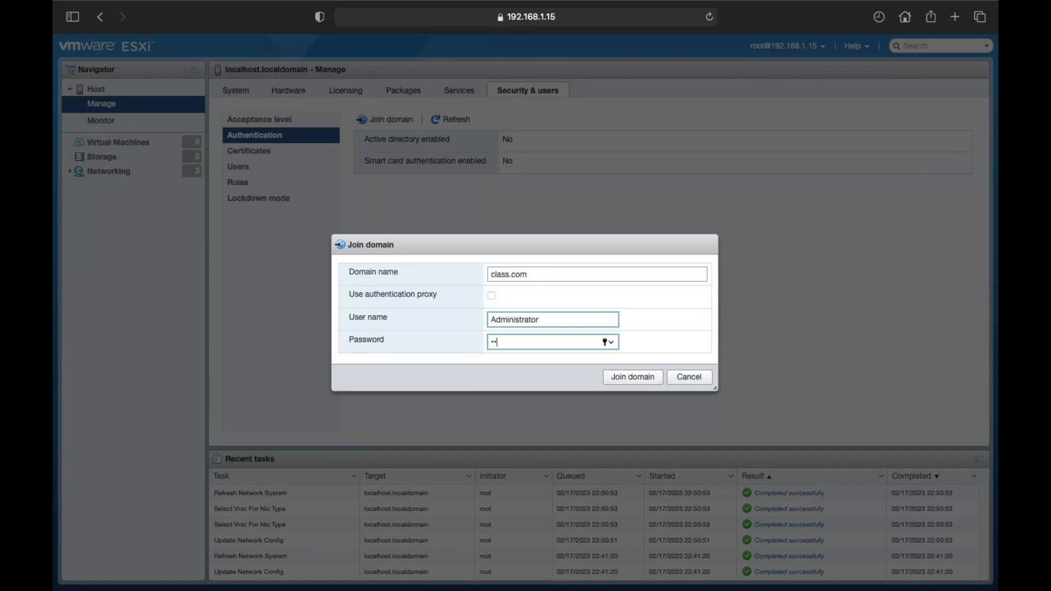
# Step: Submit the class.com join and dismiss the success notice once membership shows OK
pyautogui.click(633, 377)
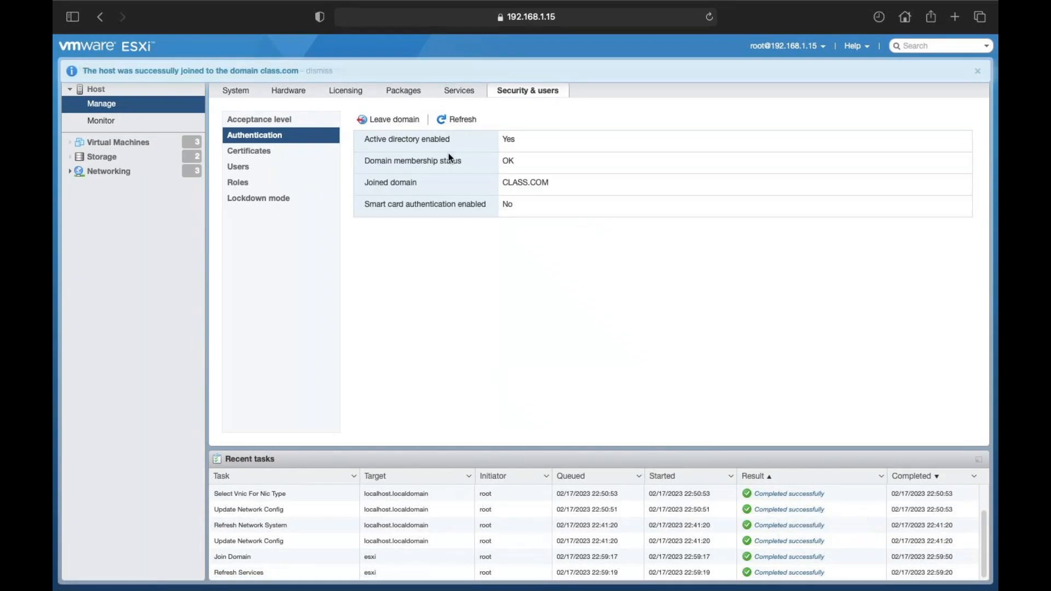
pyautogui.click(978, 71)
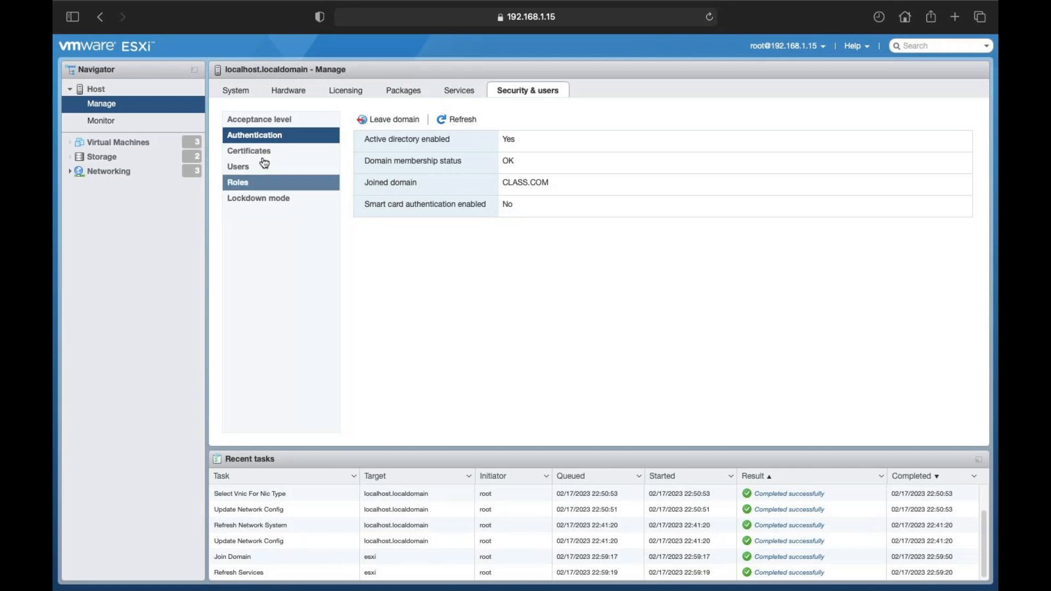
# Step: Show the esxi.class.com host summary, save the login password, and dismiss the SSH and evaluation banners
pyautogui.click(102, 90)
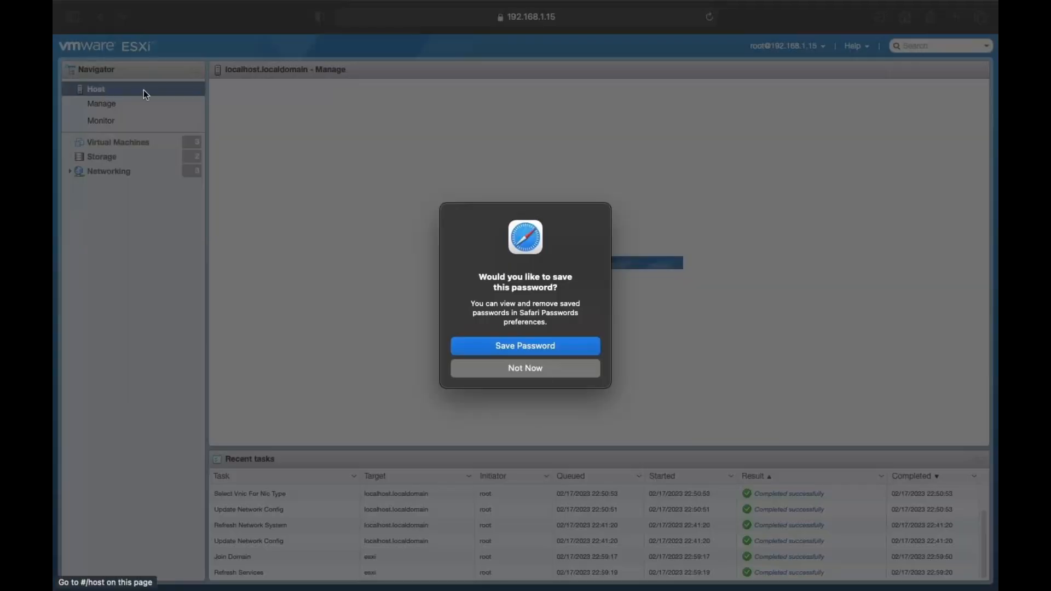
pyautogui.click(551, 347)
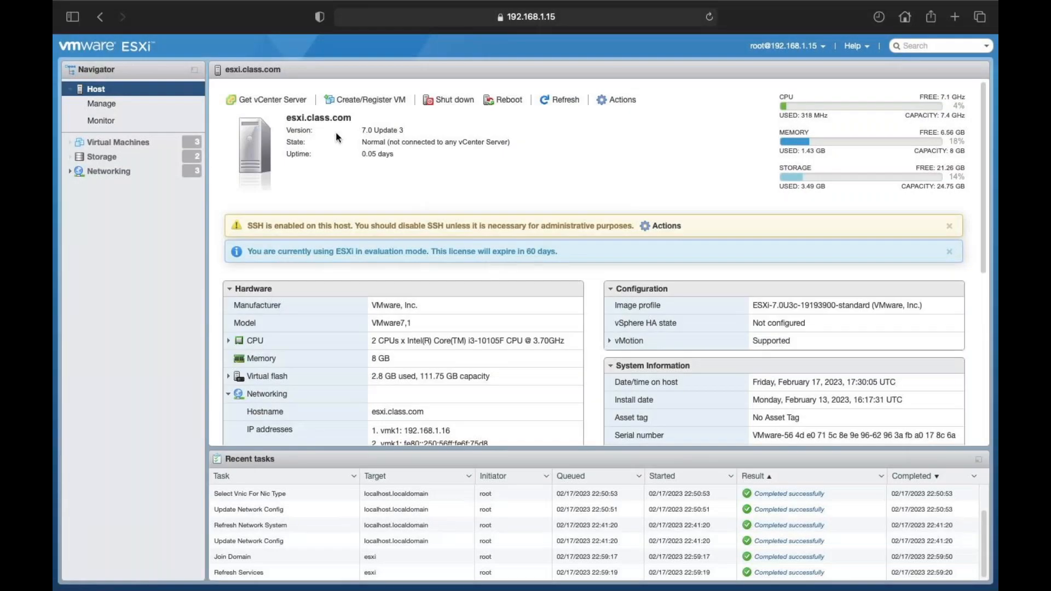
pyautogui.click(949, 226)
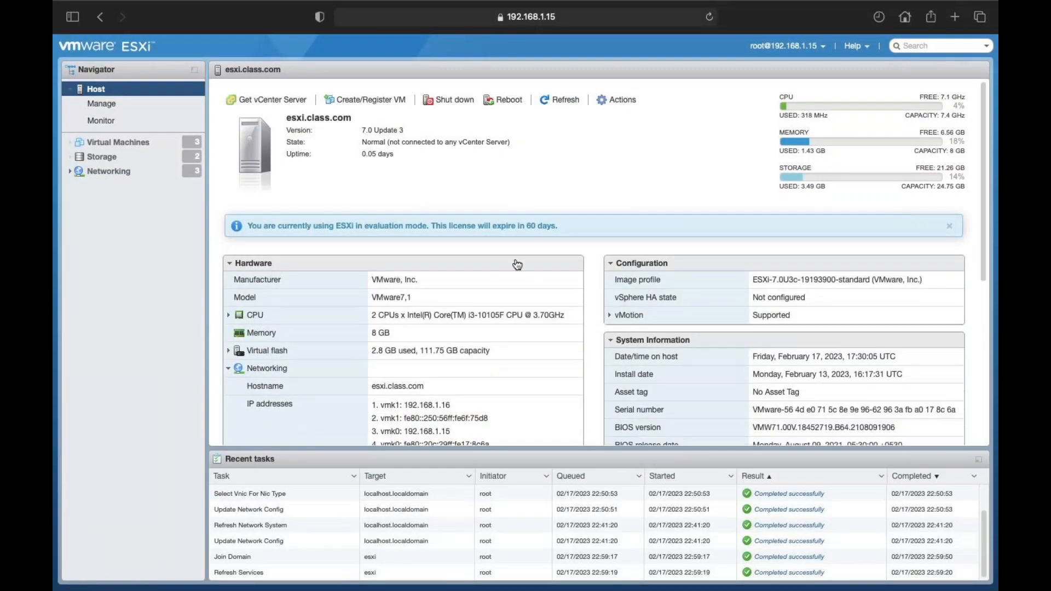
pyautogui.click(950, 224)
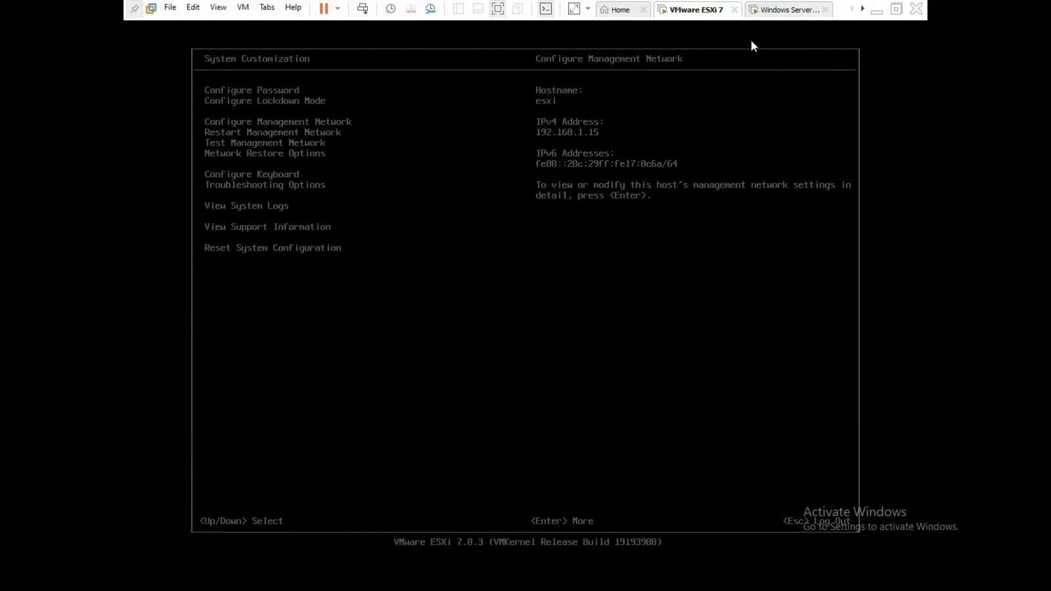
# Step: Switch to the Windows Server 2016 virtual machine in VMware Workstation
pyautogui.click(774, 17)
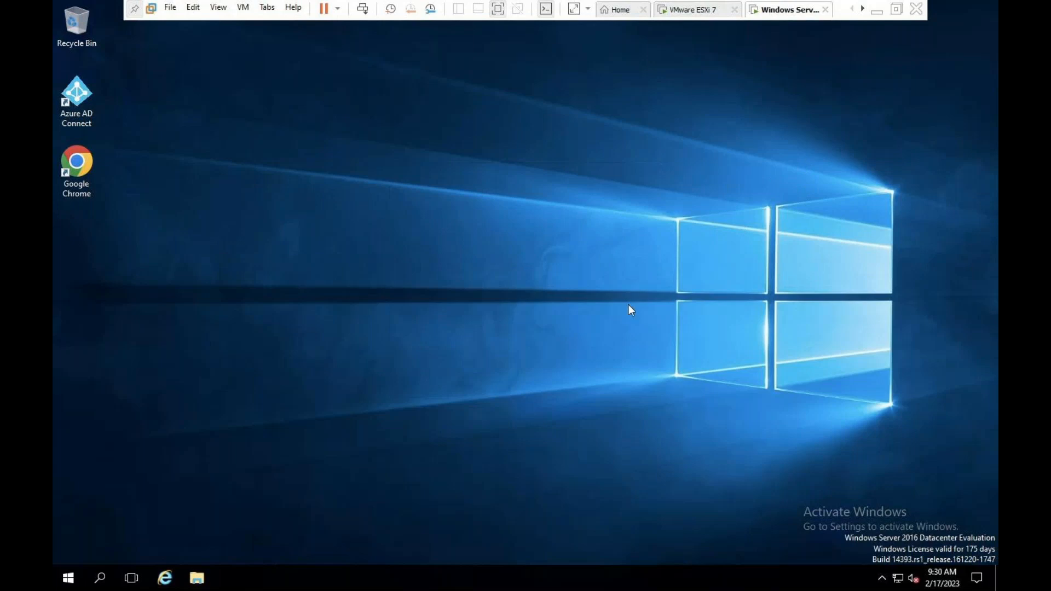
# Step: Refresh the Windows Server desktop twice and launch Server Manager
pyautogui.rightClick(445, 245)
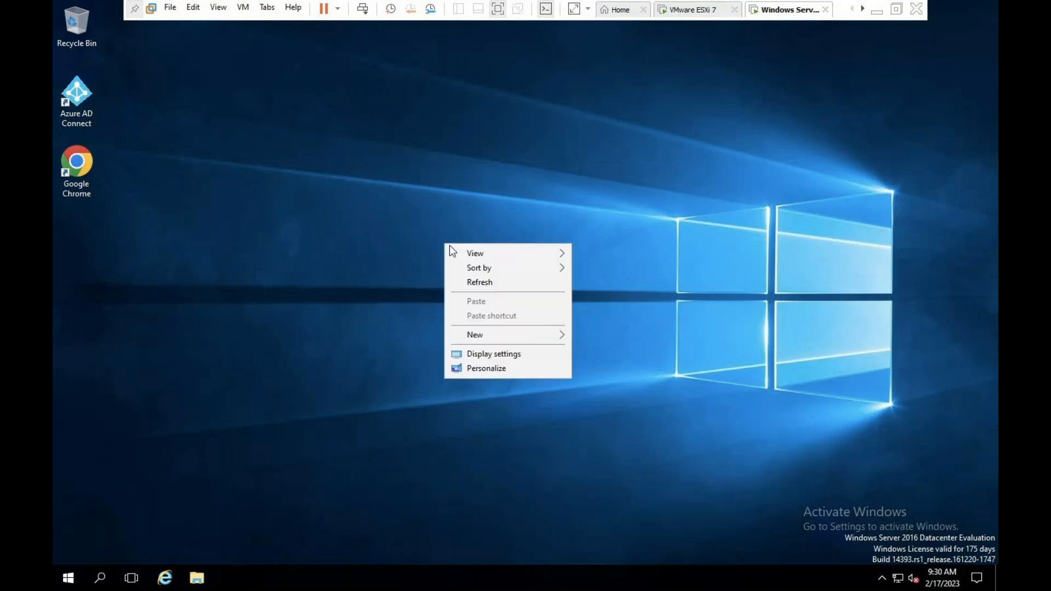
pyautogui.click(479, 282)
pyautogui.rightClick(478, 280)
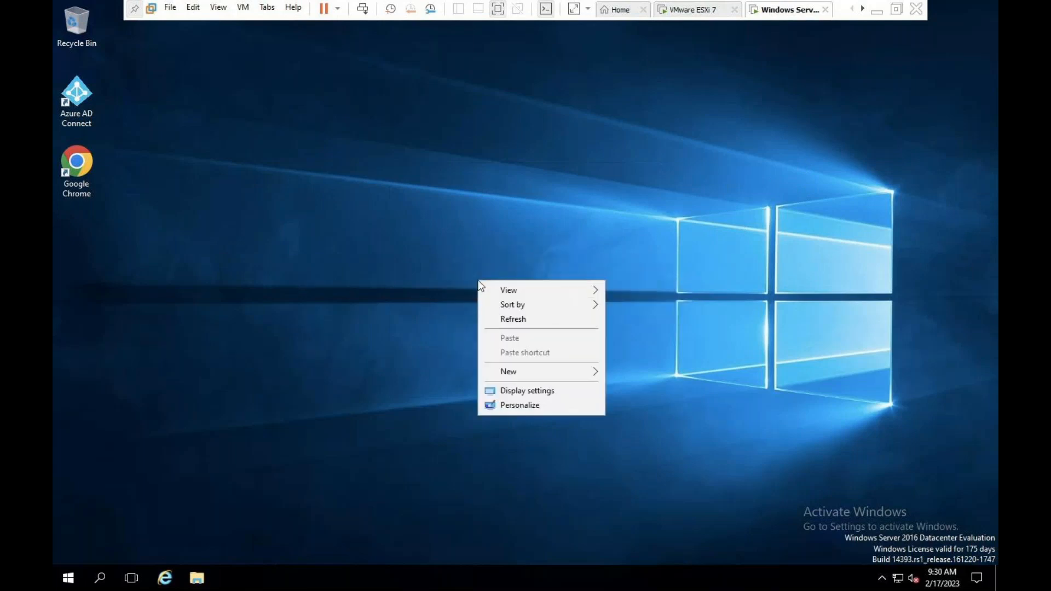
pyautogui.click(508, 316)
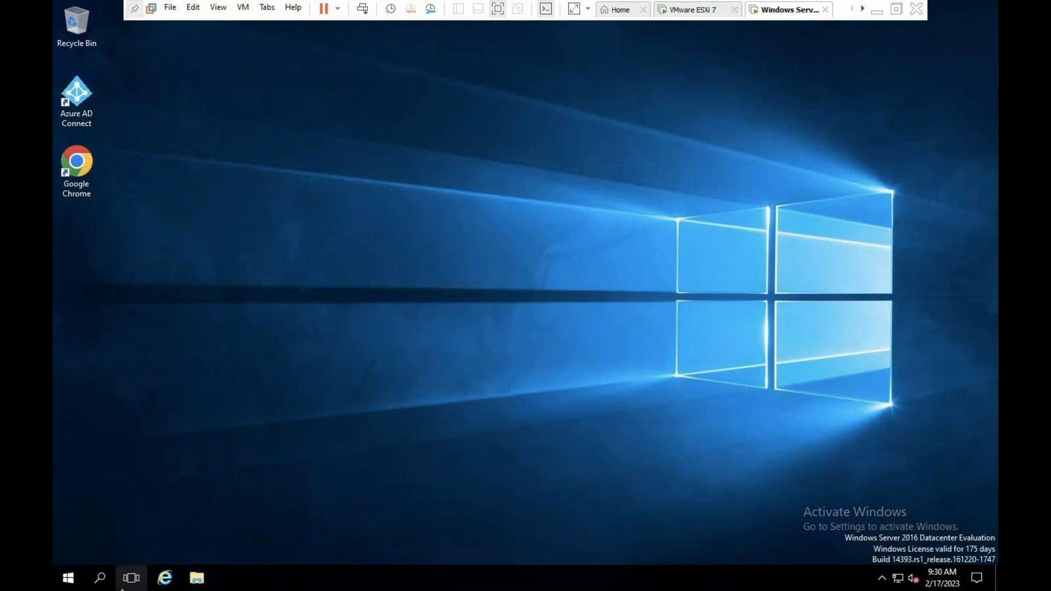
pyautogui.click(68, 581)
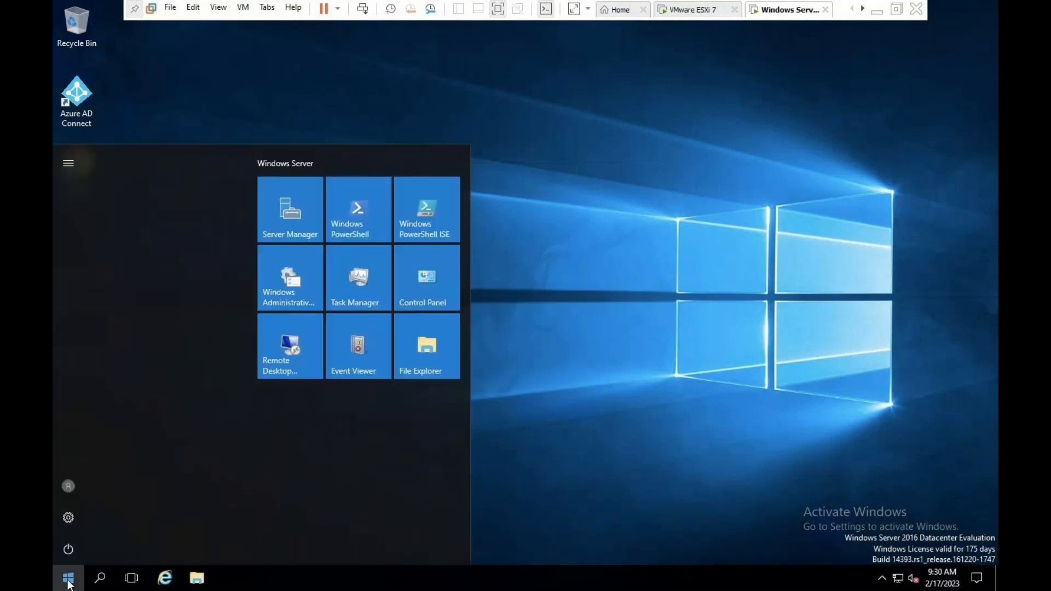
pyautogui.click(290, 236)
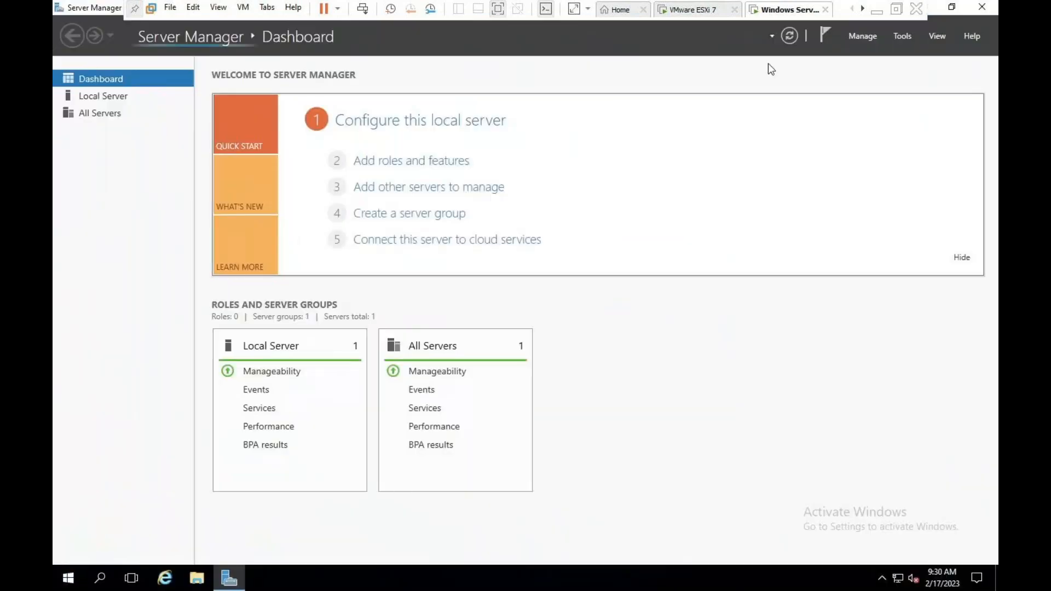
# Step: Open DNS Manager, inspect the class.com zone's esxi record, and begin a New Host (A or AAAA) record
pyautogui.click(907, 36)
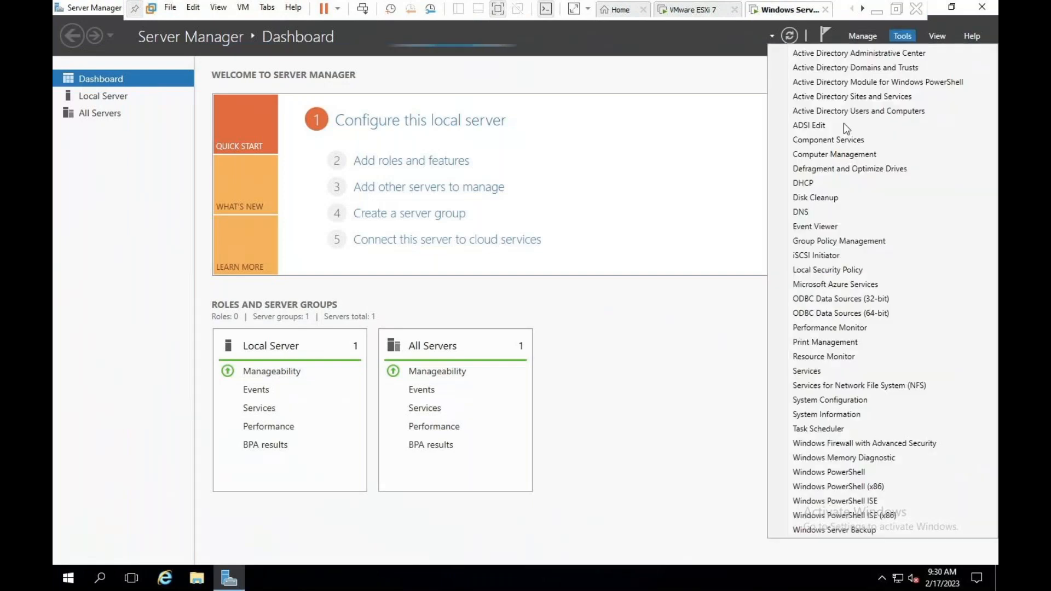
pyautogui.click(801, 211)
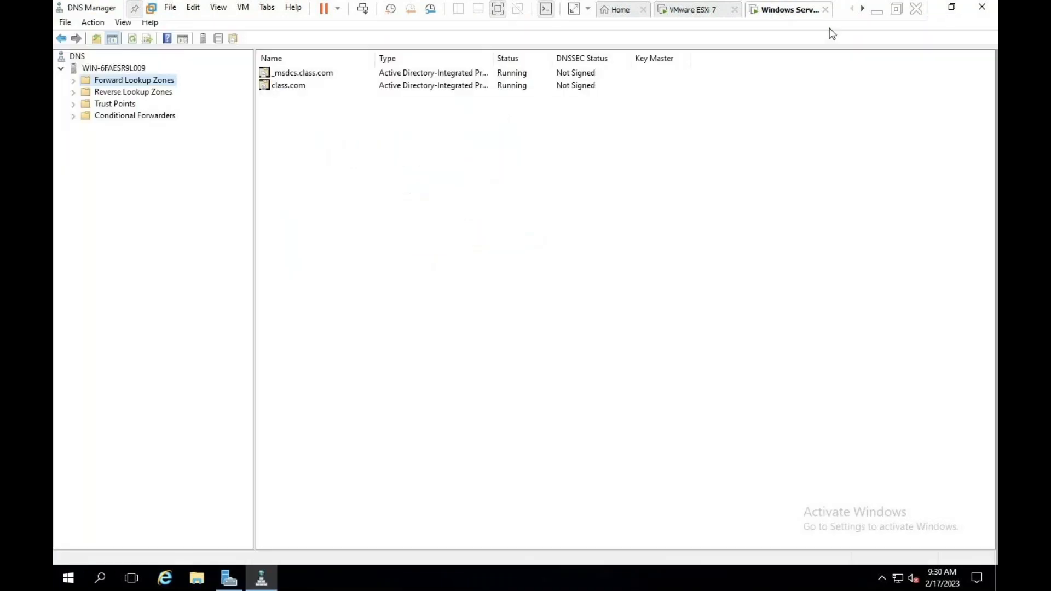
pyautogui.click(73, 80)
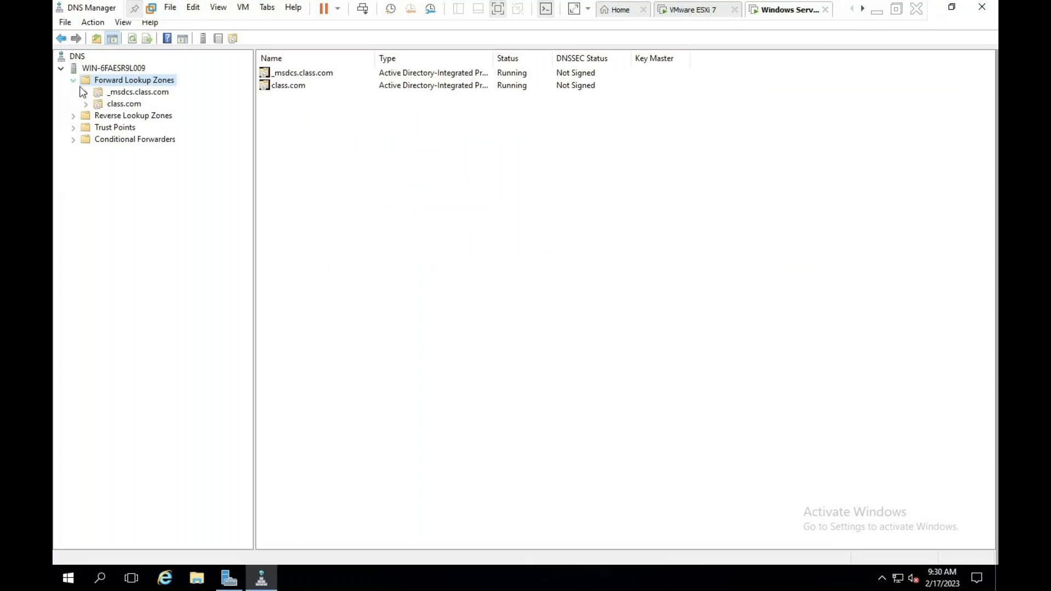
pyautogui.click(100, 104)
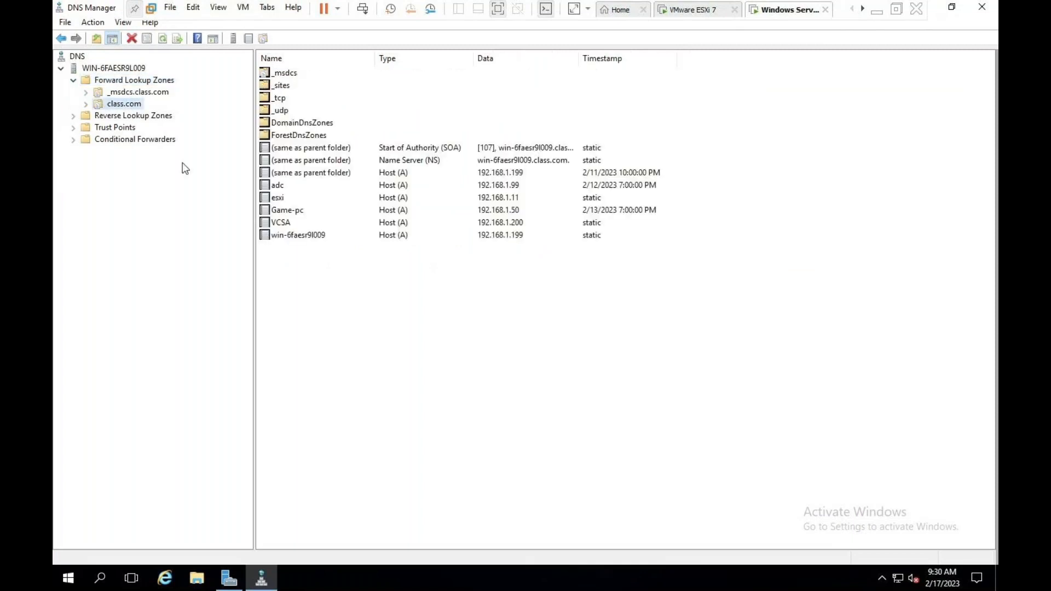
pyautogui.click(512, 199)
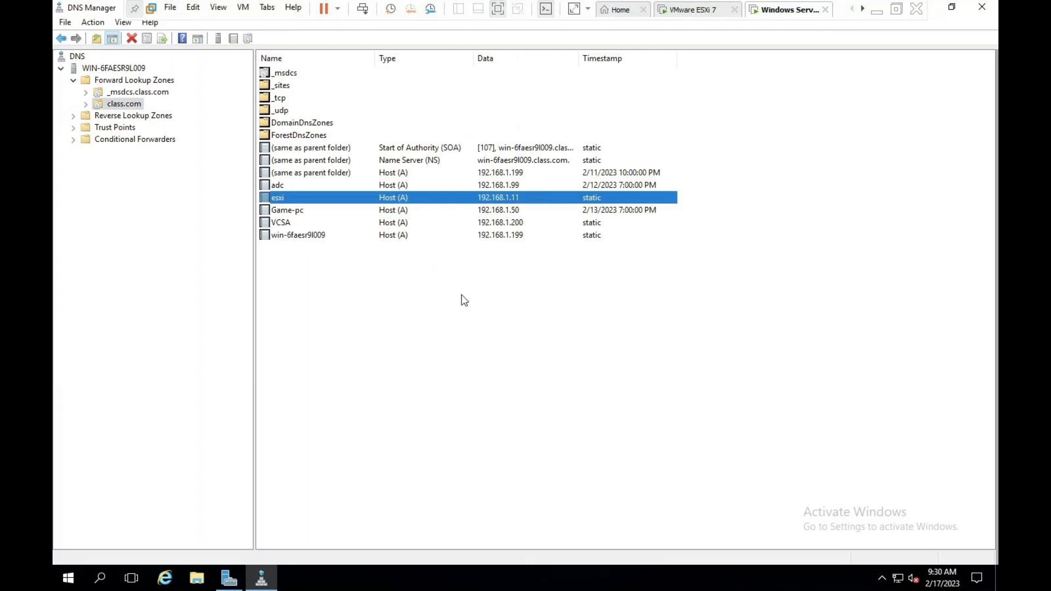
pyautogui.click(482, 272)
pyautogui.rightClick(298, 260)
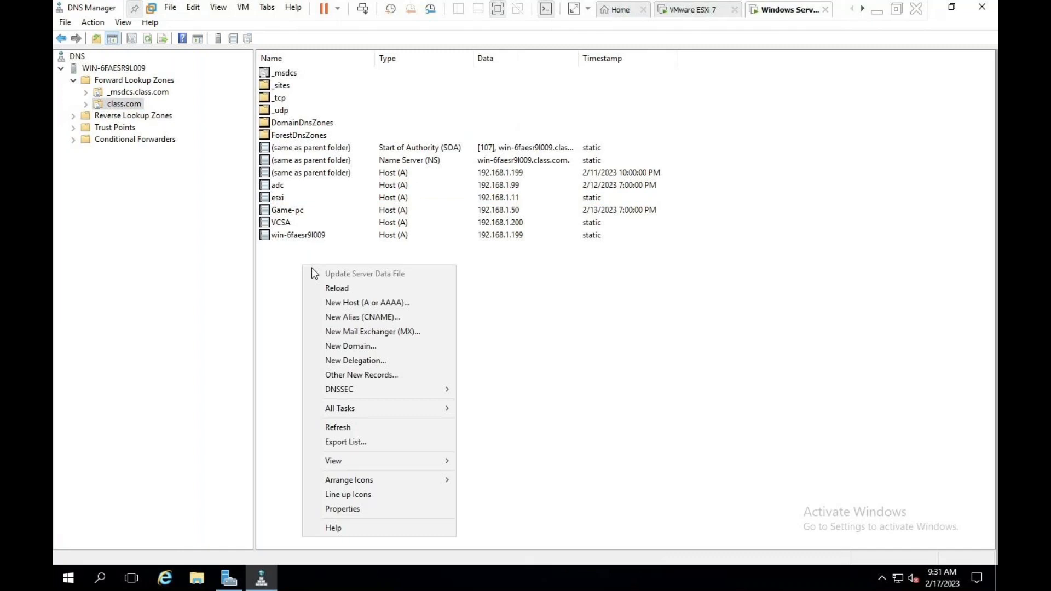
pyautogui.click(348, 301)
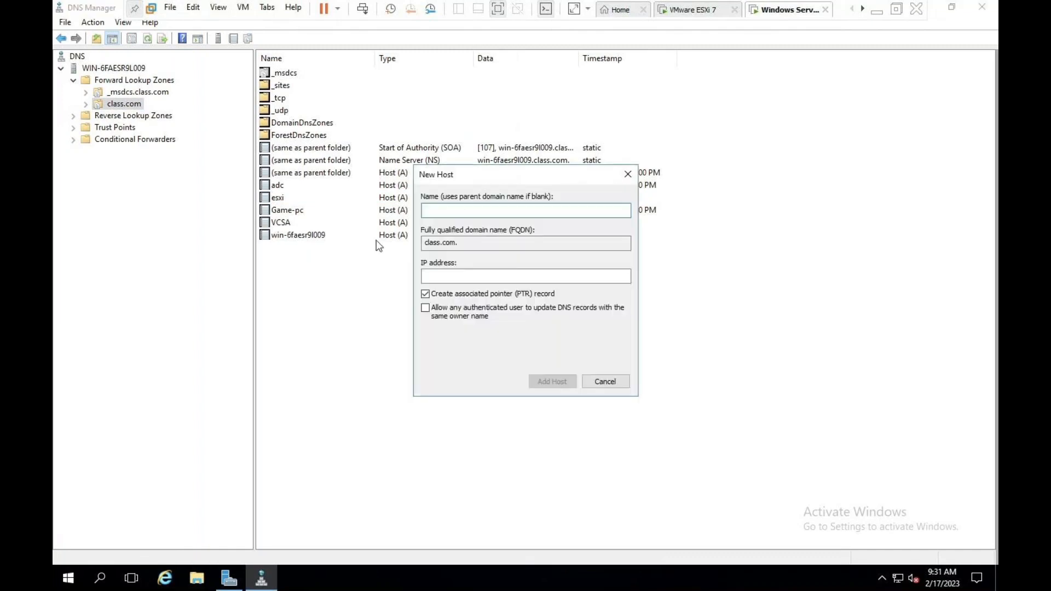
# Step: Add host record esxi at 192.168.1.15 to the class.com zone
pyautogui.write('esxi')
pyautogui.click(478, 275)
pyautogui.write('1')
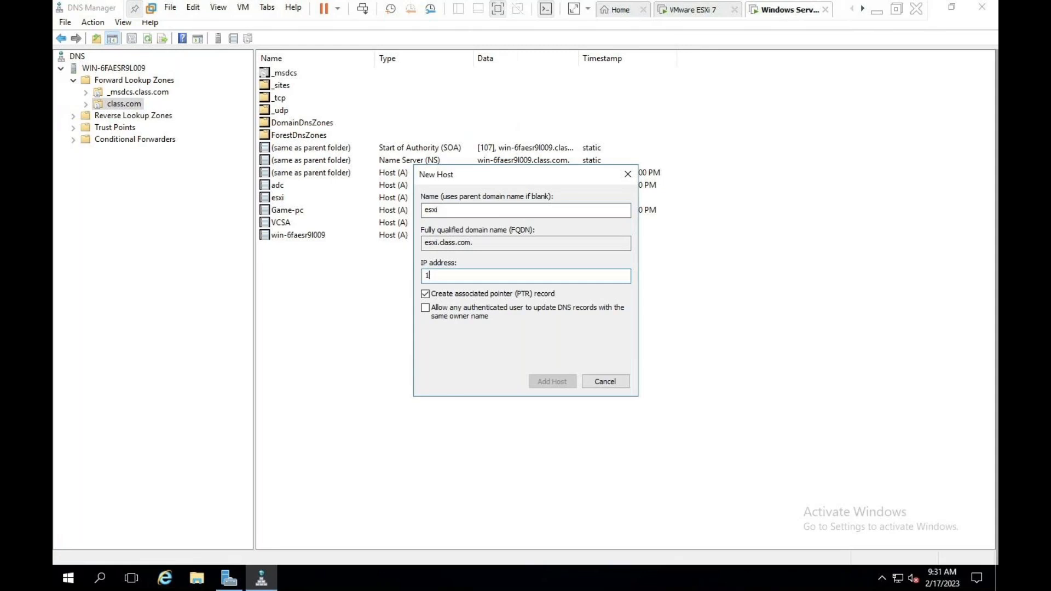
pyautogui.write('92. 168. 1. 15')
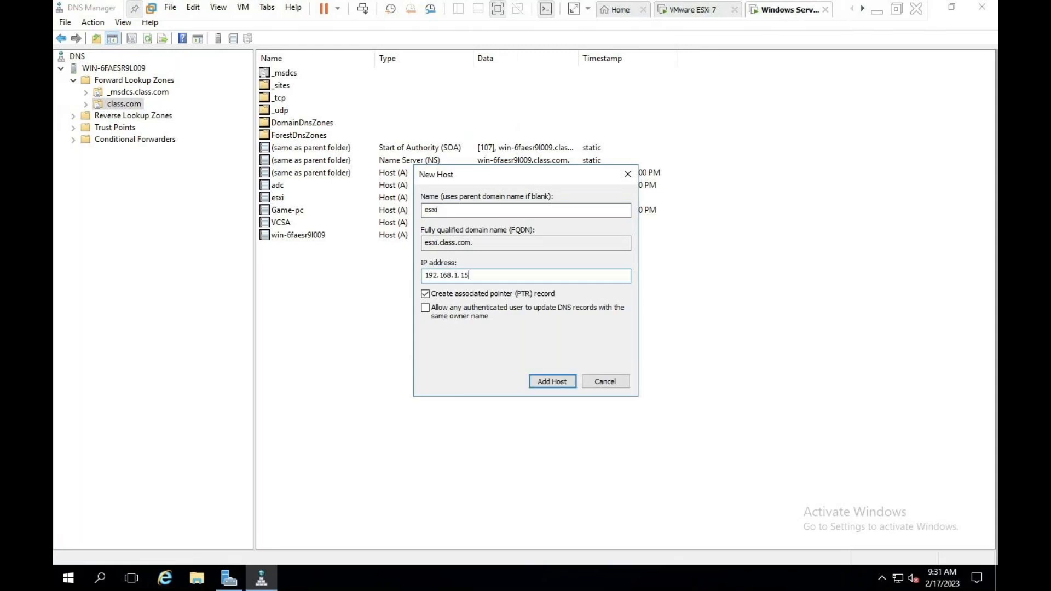
pyautogui.click(545, 383)
pyautogui.click(608, 338)
pyautogui.click(600, 382)
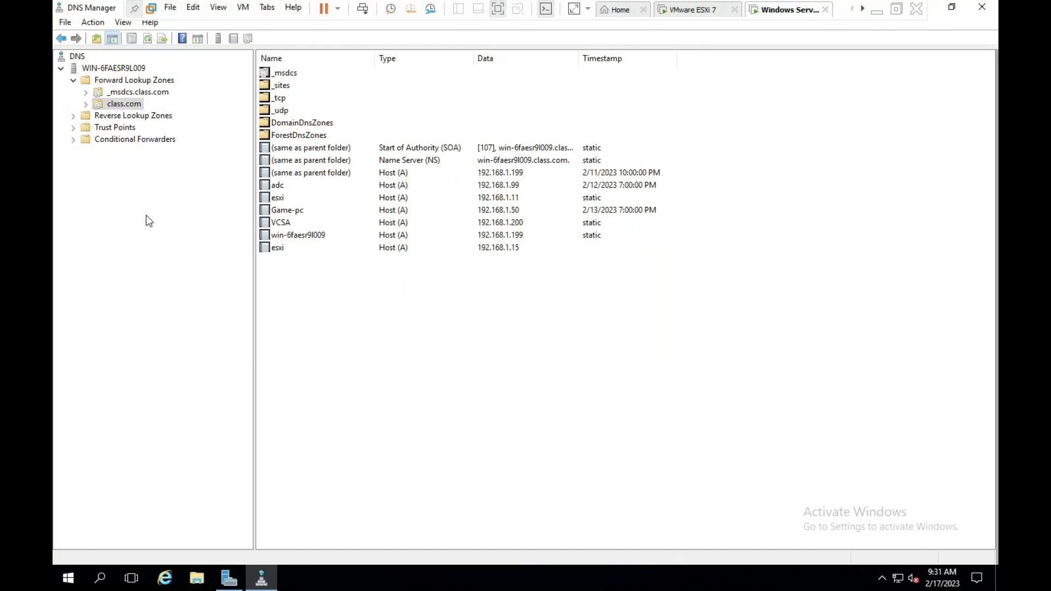
# Step: Verify the 192.168.1.15 pointer record in 1.168.192.in-addr.arpa, then close DNS Manager
pyautogui.click(123, 116)
pyautogui.doubleClick(306, 72)
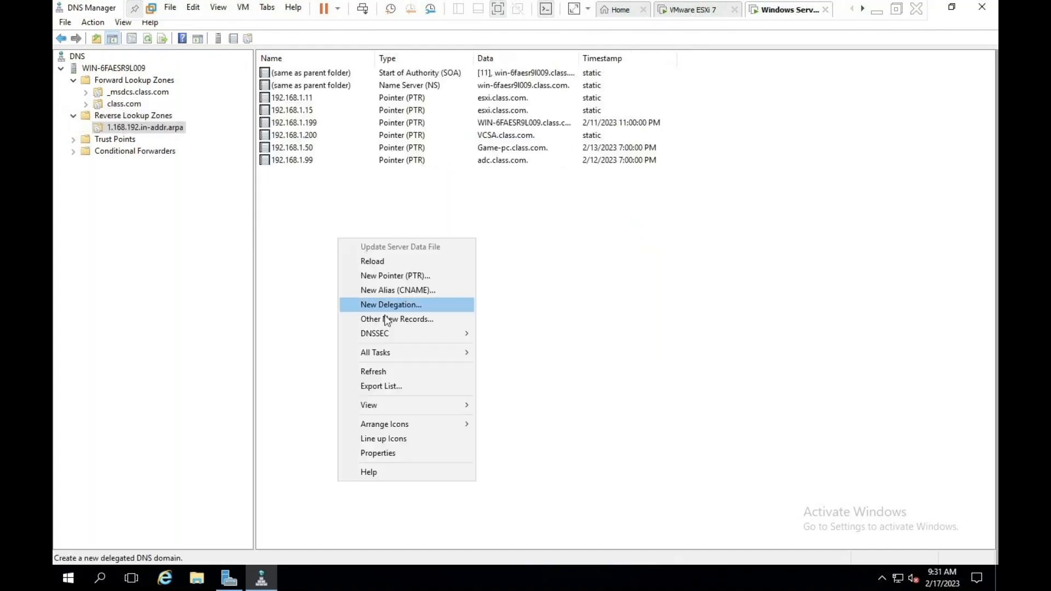
pyautogui.click(378, 370)
pyautogui.click(315, 109)
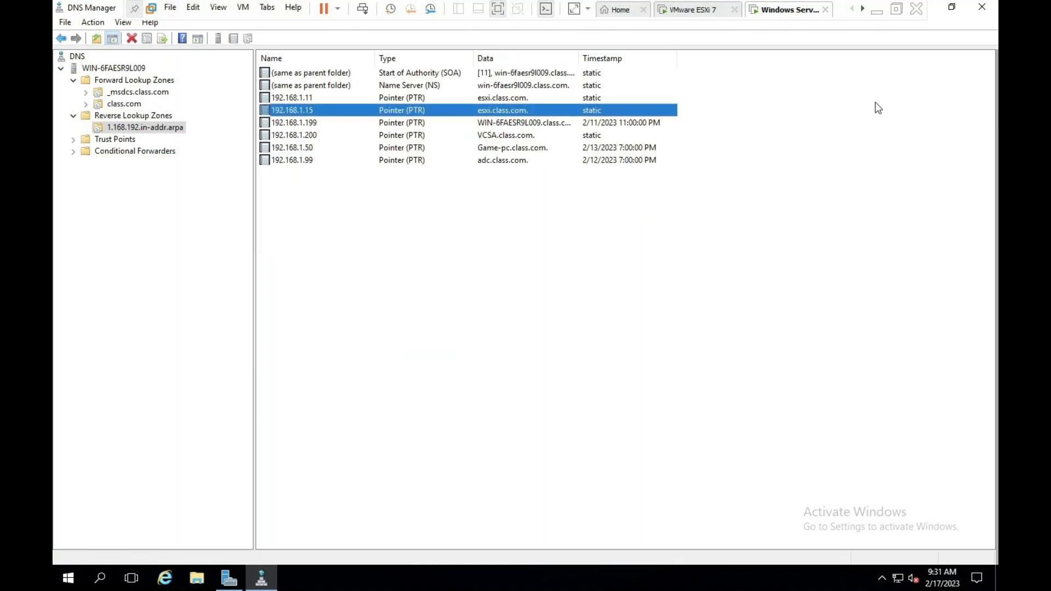
pyautogui.click(983, 7)
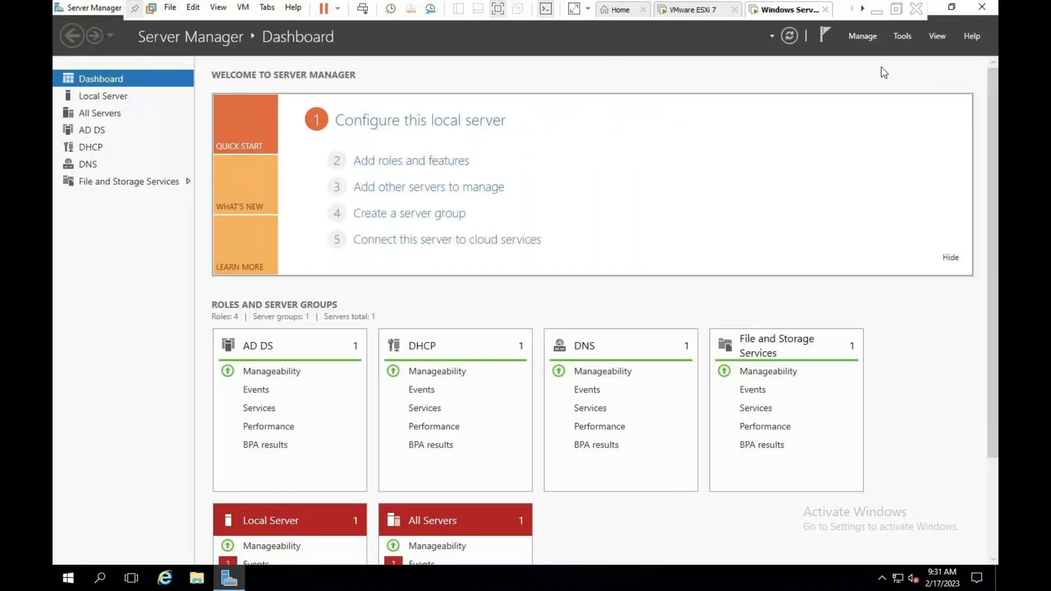
# Step: Close Server Manager, refresh the ESXi host summary, and open the host's Manage > System settings
pyautogui.click(981, 7)
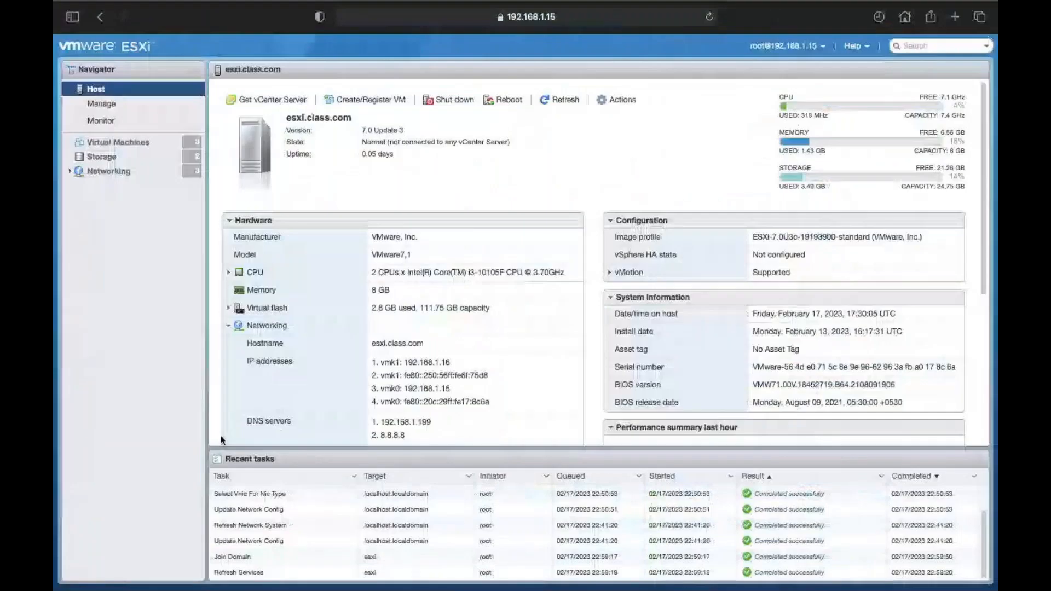
pyautogui.click(553, 101)
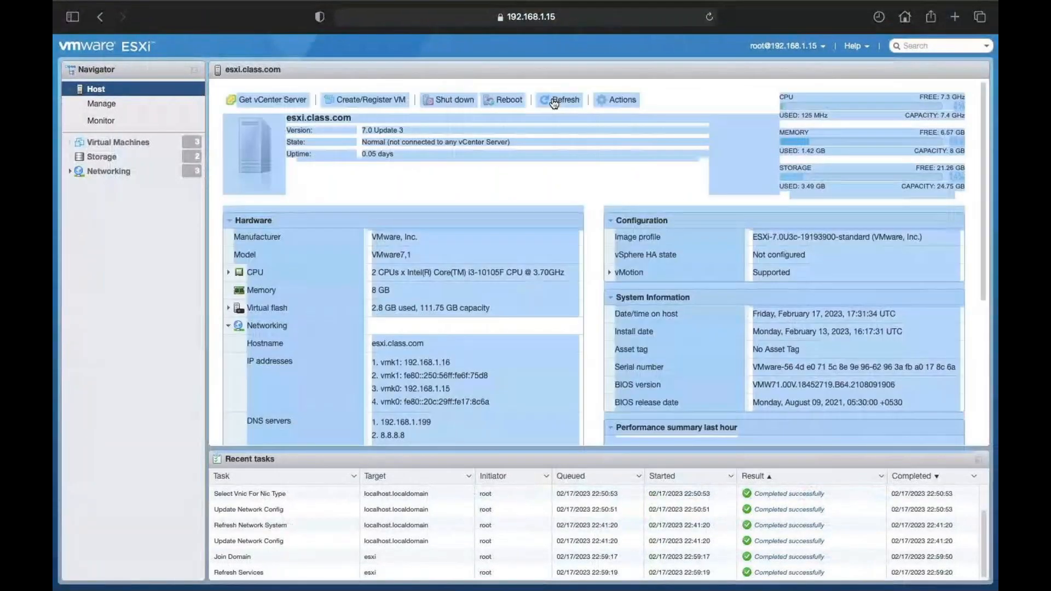
pyautogui.click(542, 187)
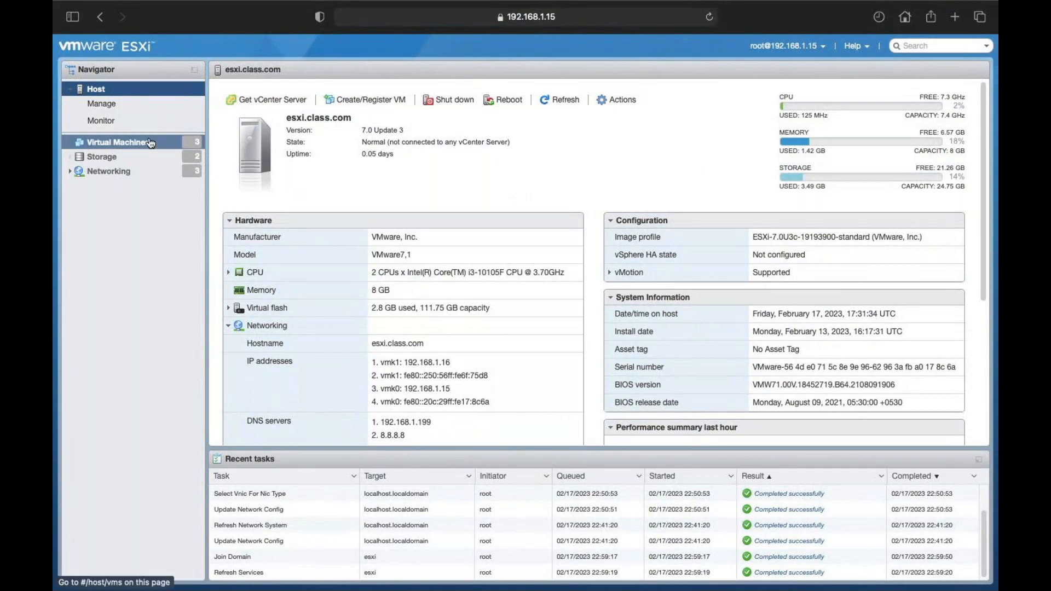
pyautogui.click(124, 109)
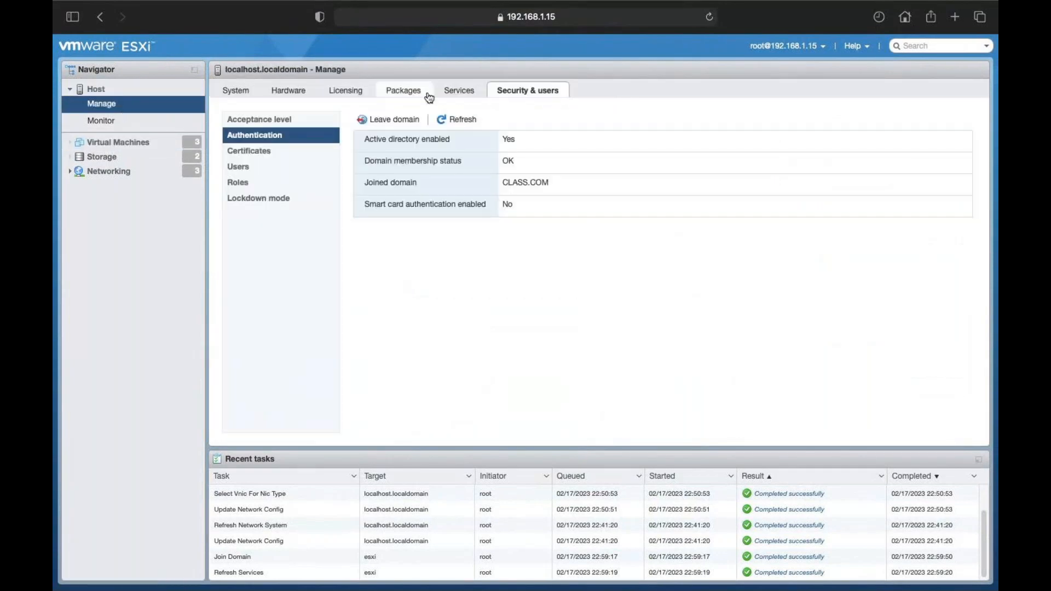
pyautogui.click(258, 96)
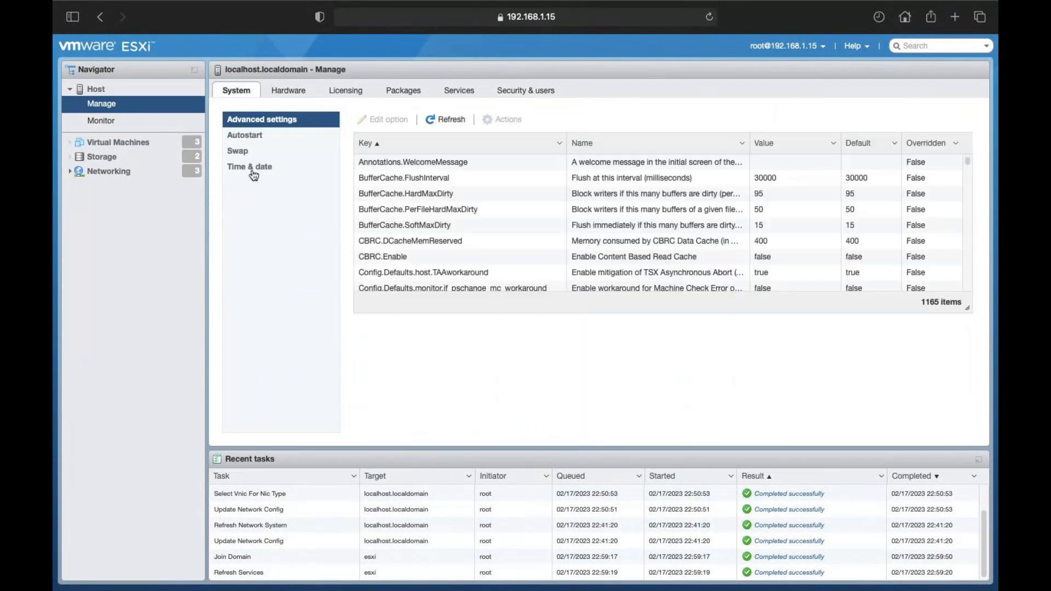
# Step: Switch time sync to NTP server 192.168.1.199 with policy 'Start and stop with host'
pyautogui.click(253, 172)
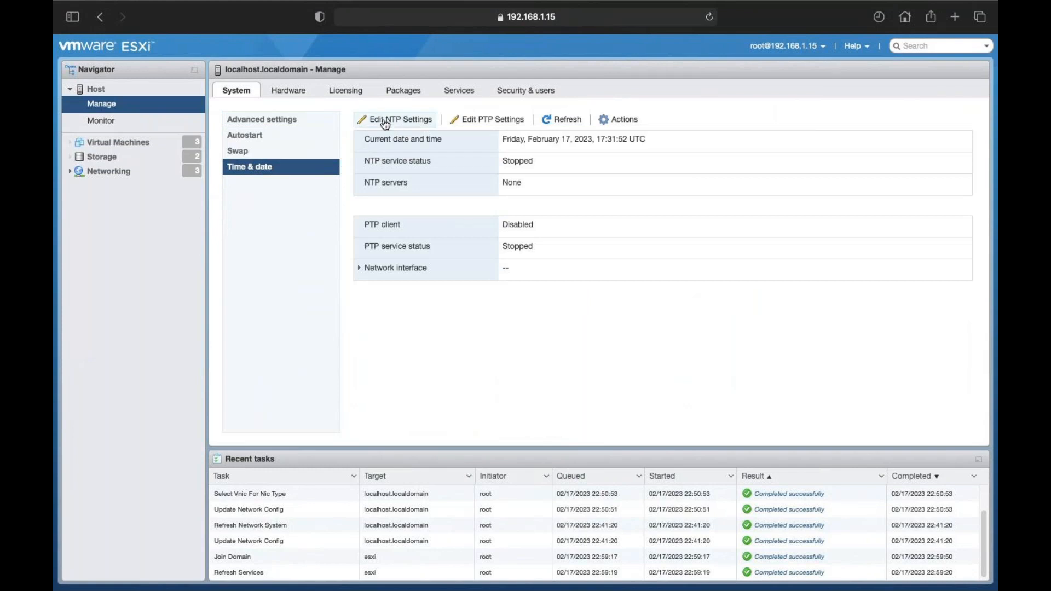
pyautogui.click(388, 121)
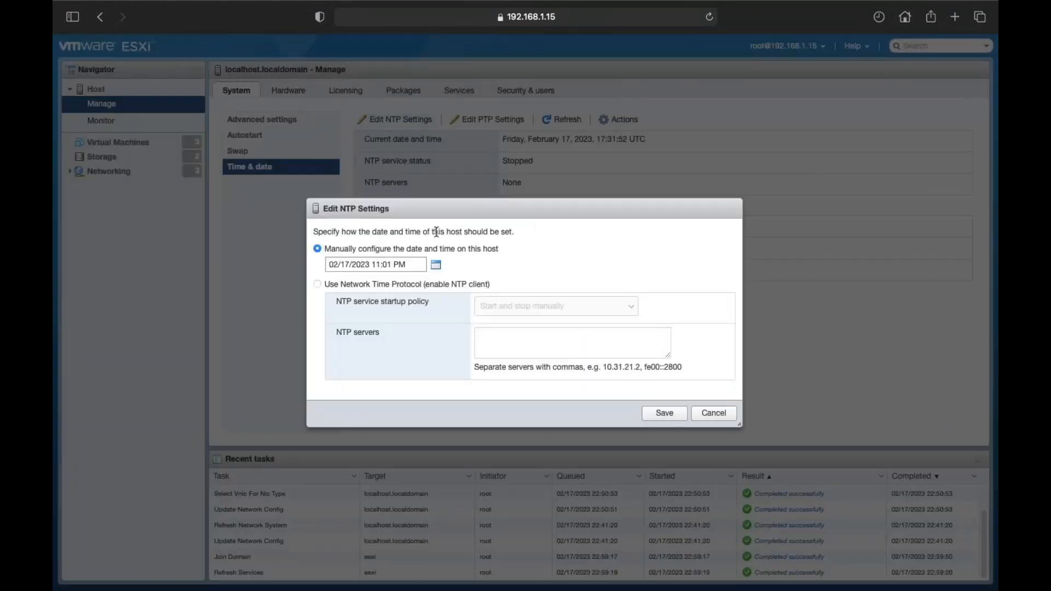
pyautogui.click(391, 285)
pyautogui.click(512, 313)
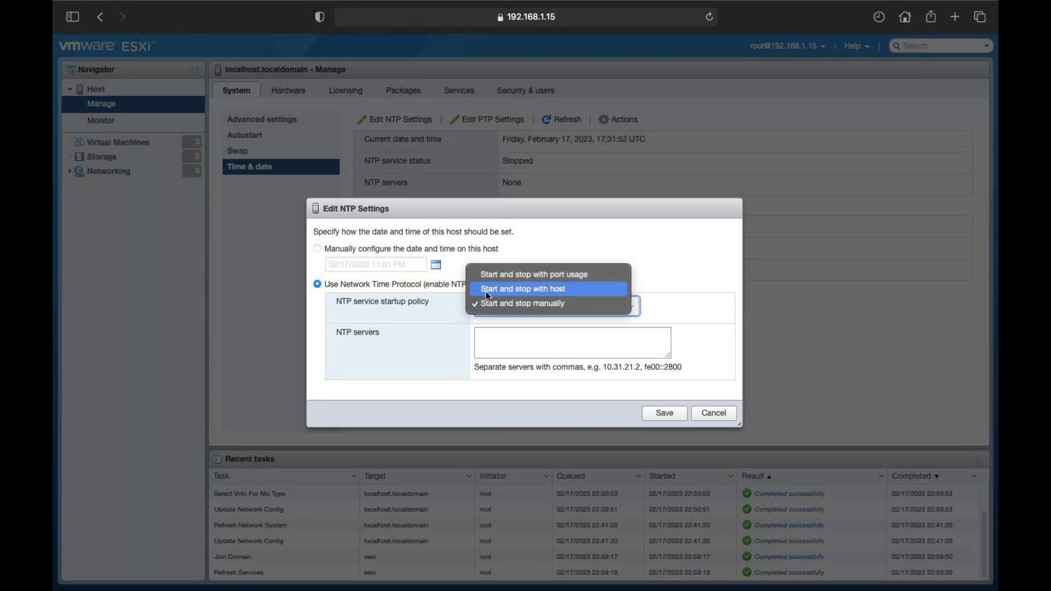
pyautogui.click(523, 288)
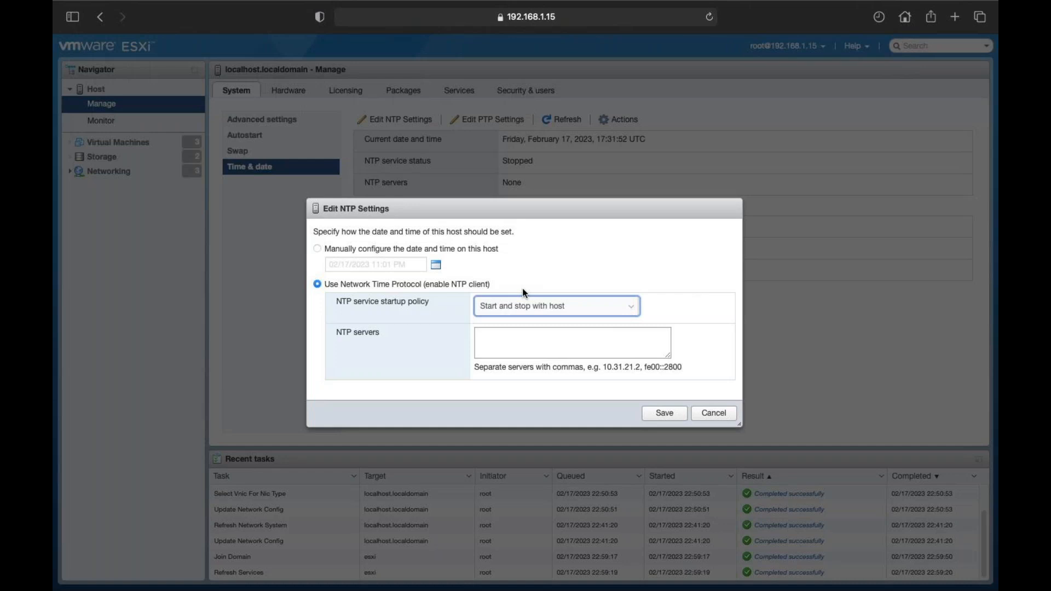
pyautogui.click(518, 331)
pyautogui.write('19')
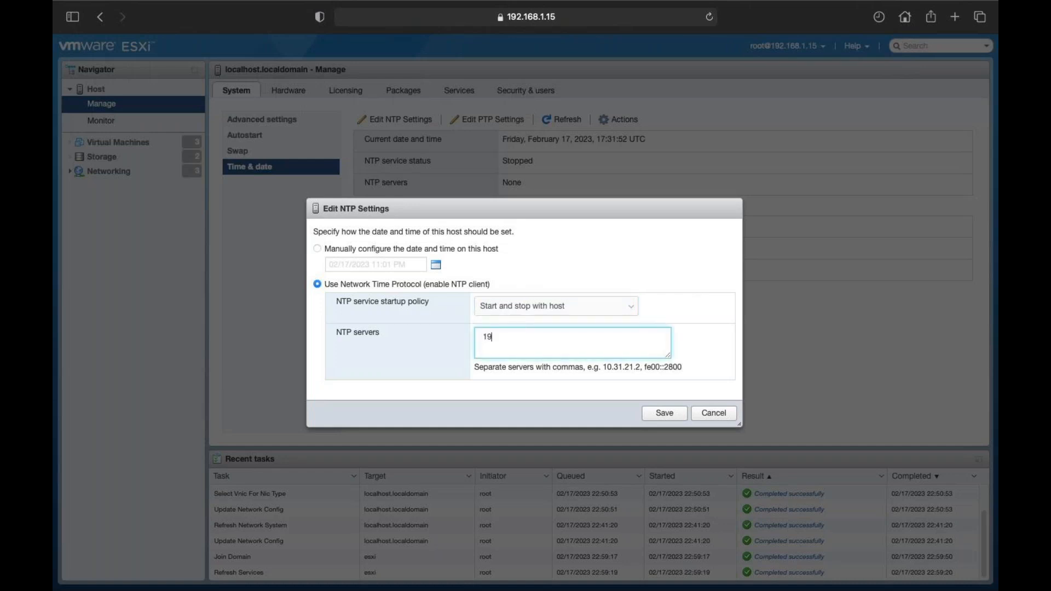
pyautogui.write('2.168.1.199')
pyautogui.click(665, 414)
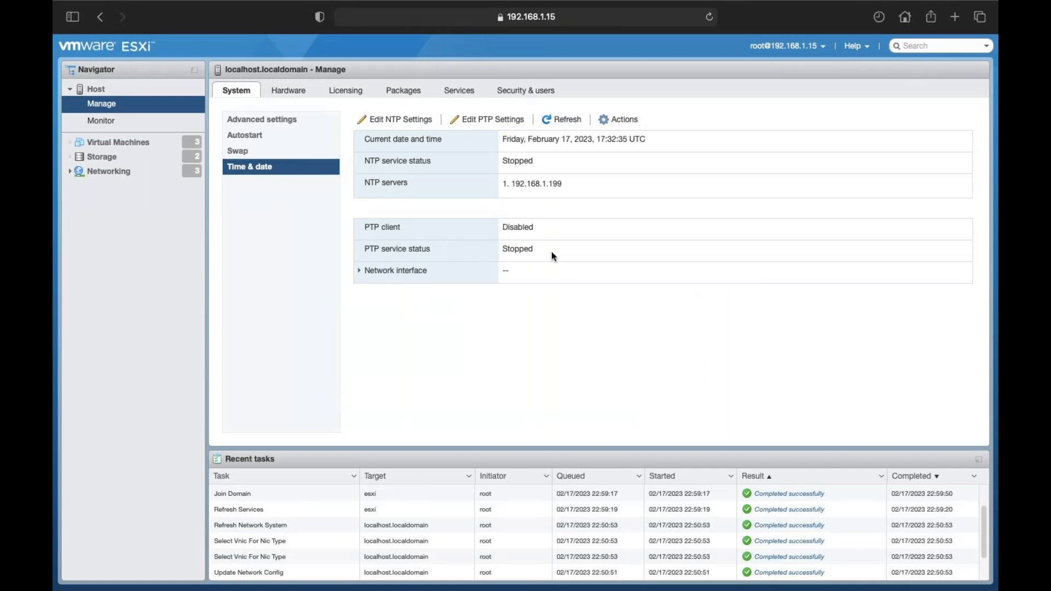
# Step: Enable the PTP client on network interface vmk0 and save
pyautogui.click(488, 118)
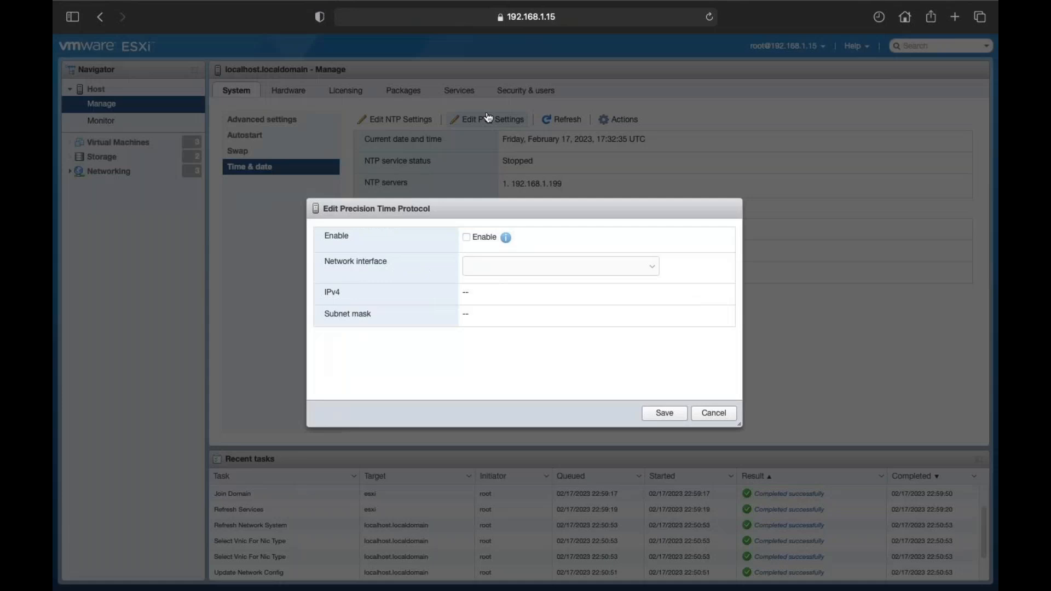
pyautogui.click(467, 238)
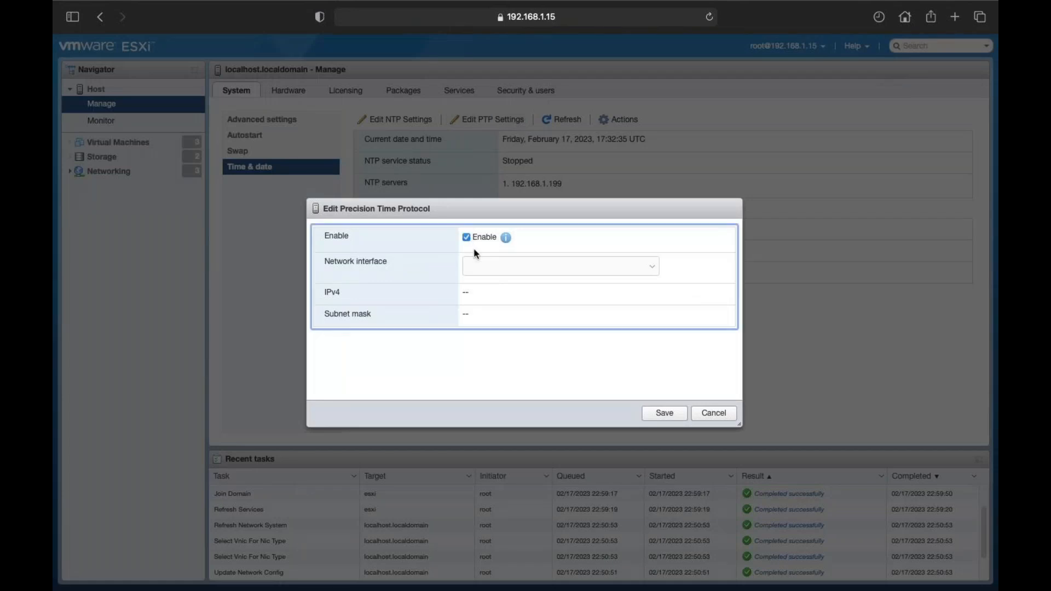
pyautogui.click(534, 266)
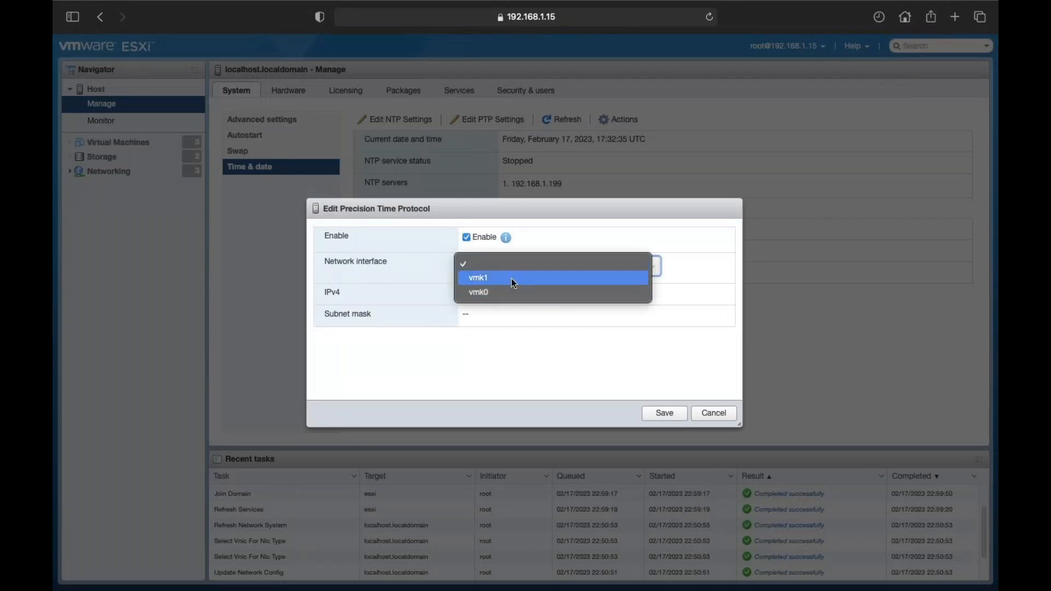
pyautogui.click(502, 278)
pyautogui.click(498, 269)
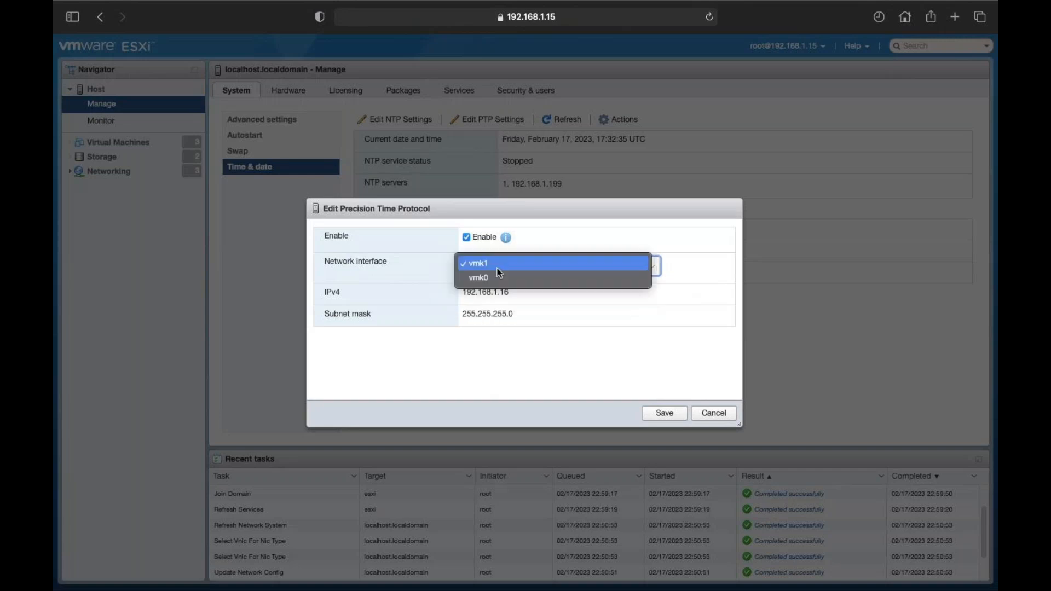
pyautogui.click(492, 278)
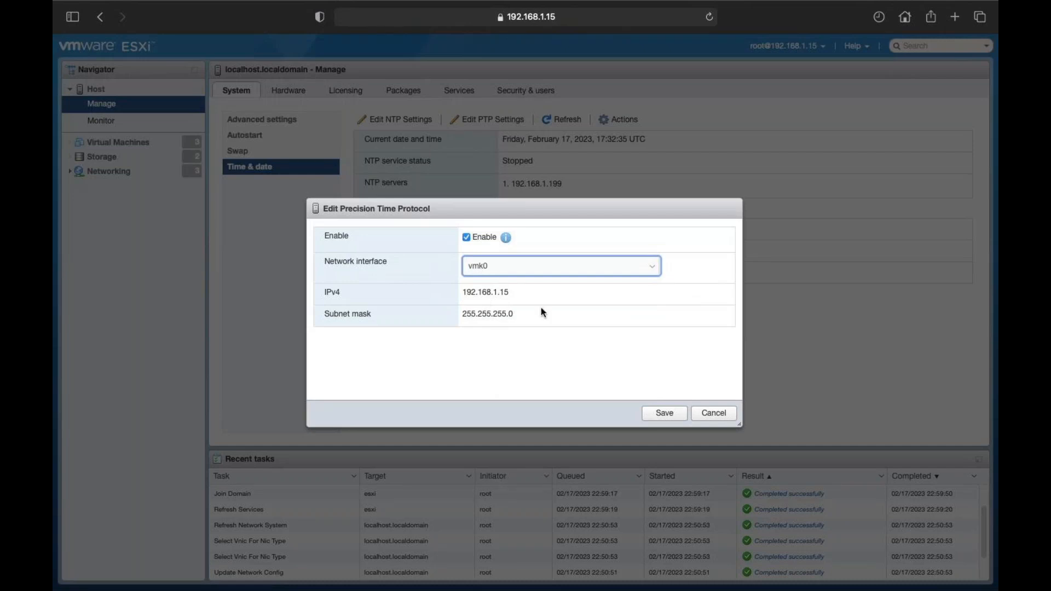
pyautogui.click(665, 413)
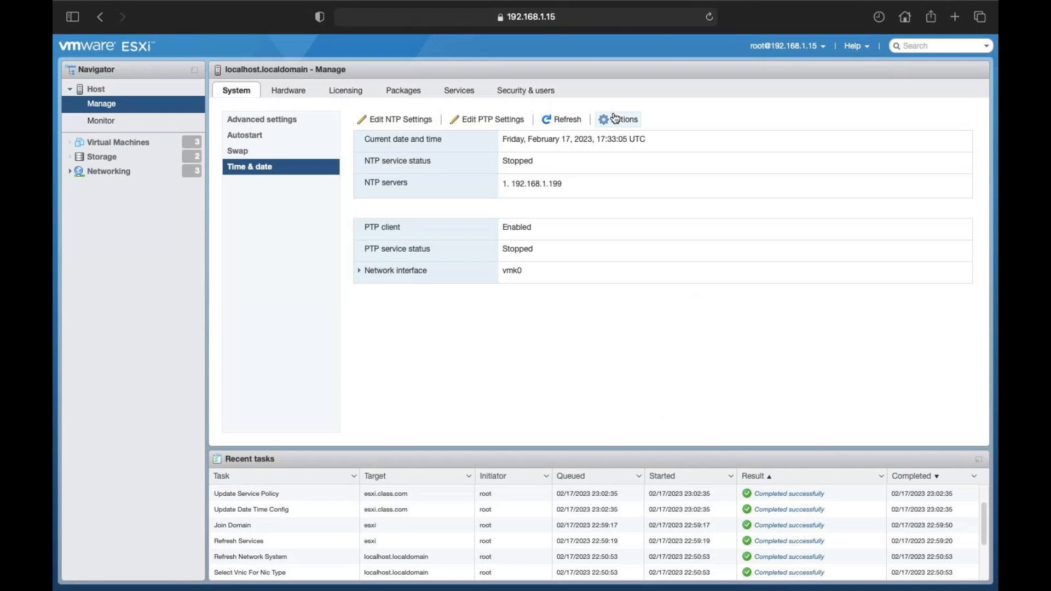
# Step: Refresh time and date, then review the NTP and PTP settings without changing them
pyautogui.click(561, 120)
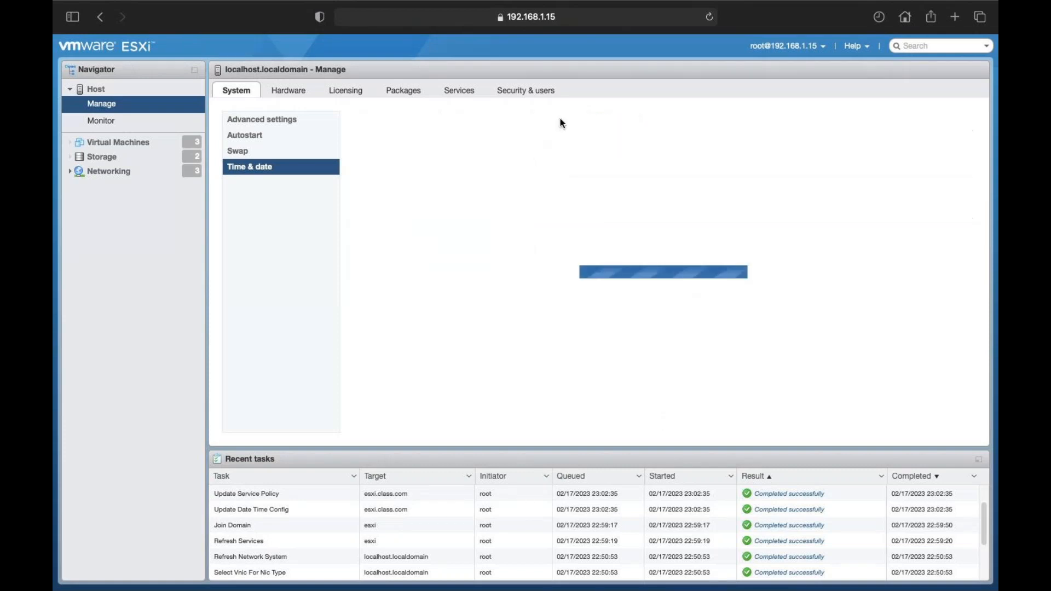
pyautogui.click(561, 121)
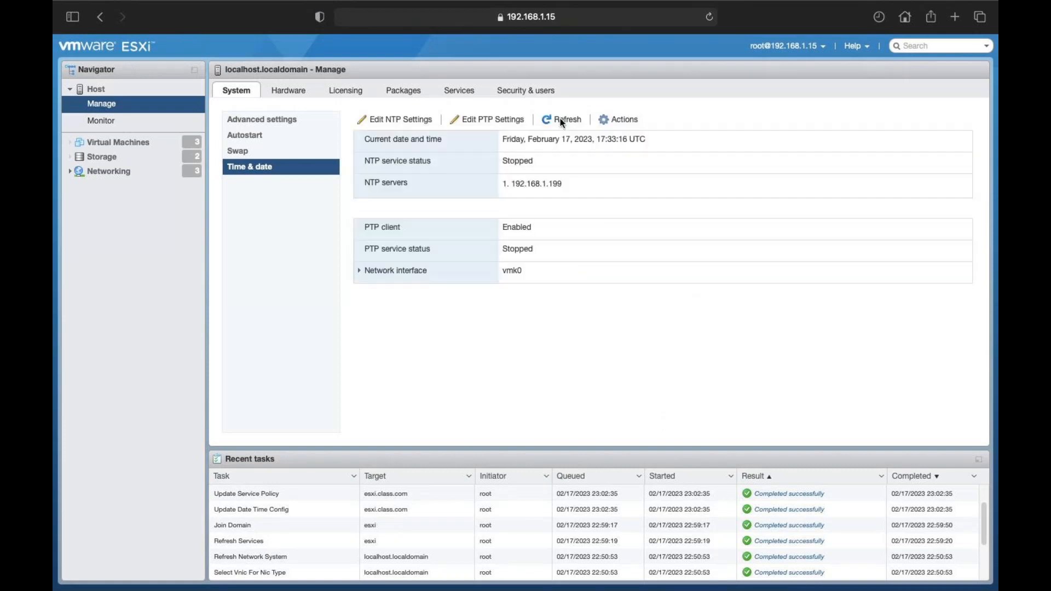
pyautogui.click(415, 122)
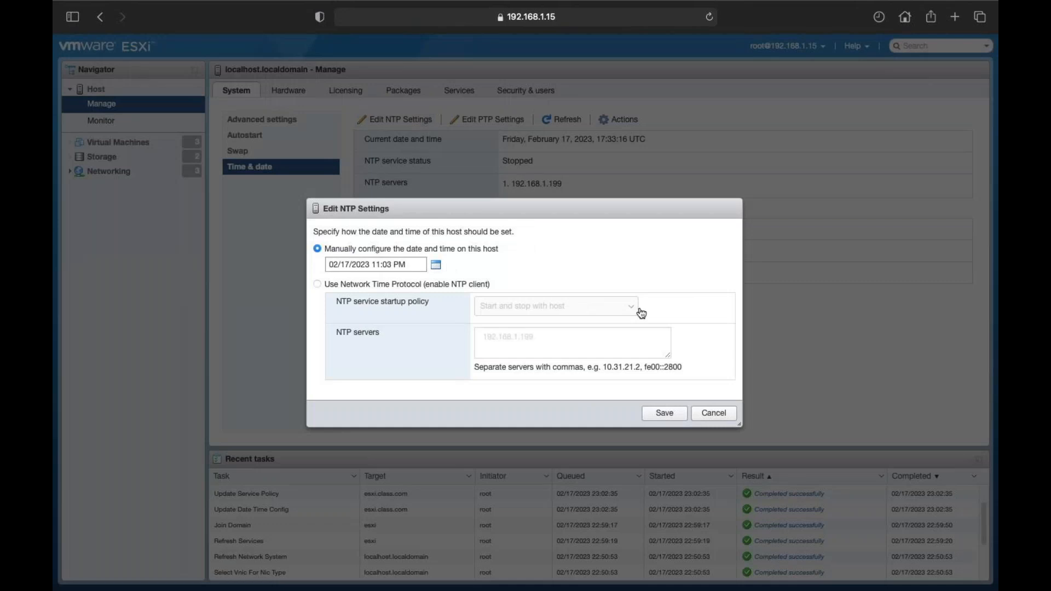
pyautogui.click(706, 412)
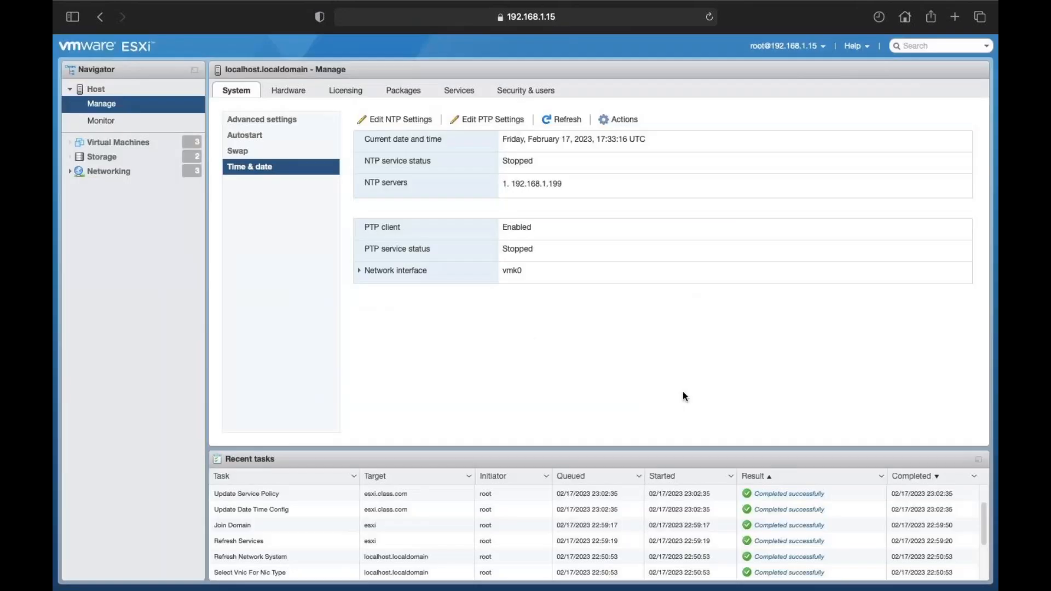
pyautogui.click(456, 120)
pyautogui.click(667, 413)
# Step: Start the NTP Daemon (ntpd) and PTP Daemon (ptpd) services
pyautogui.click(458, 90)
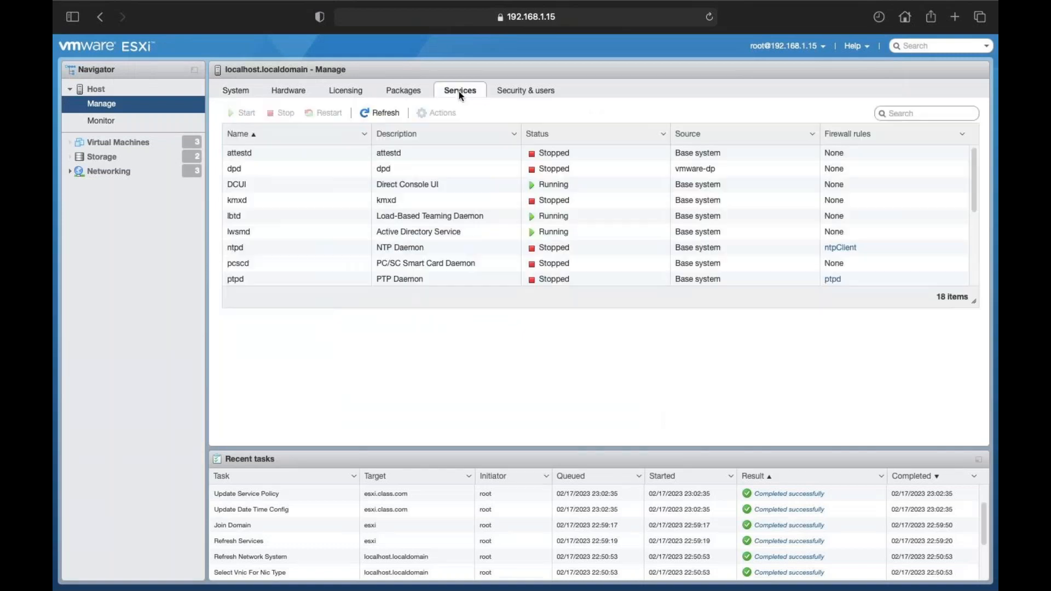
pyautogui.scroll(-1, 272, 244)
pyautogui.scroll(1, 272, 244)
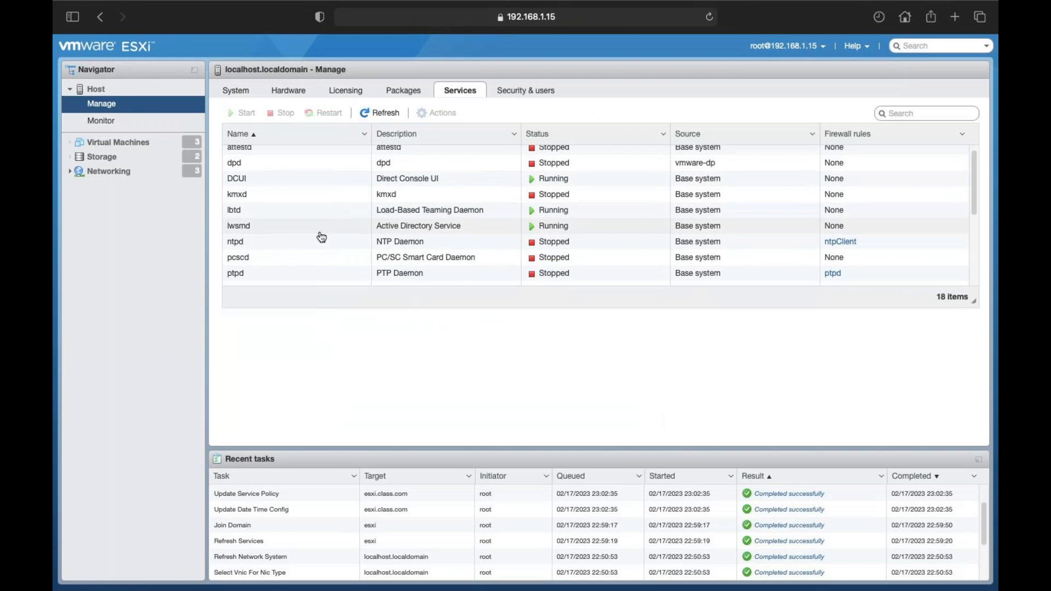
pyautogui.click(235, 243)
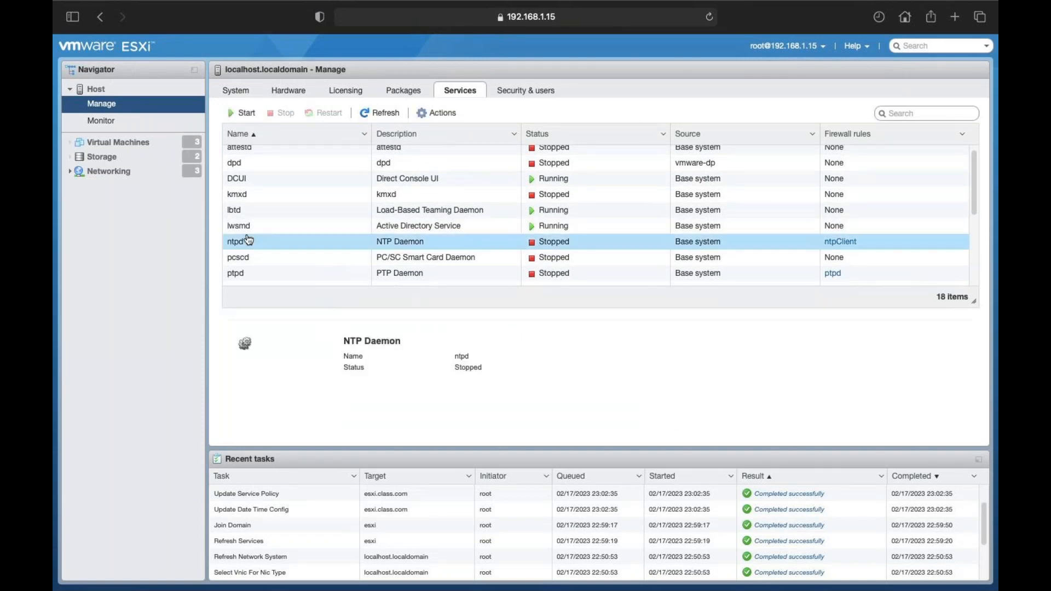
pyautogui.click(244, 112)
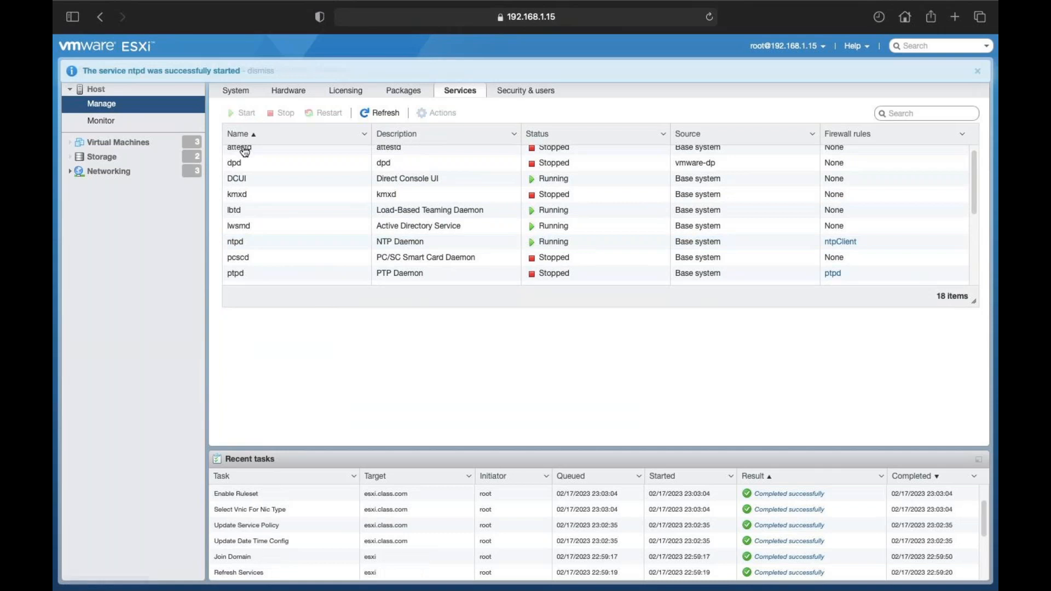
pyautogui.click(250, 273)
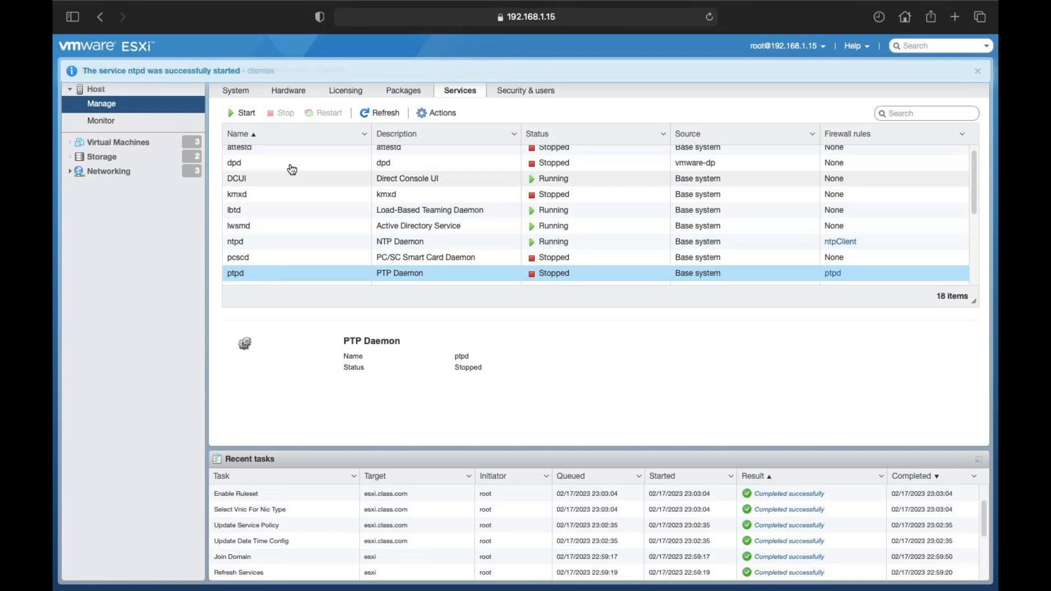
pyautogui.click(254, 114)
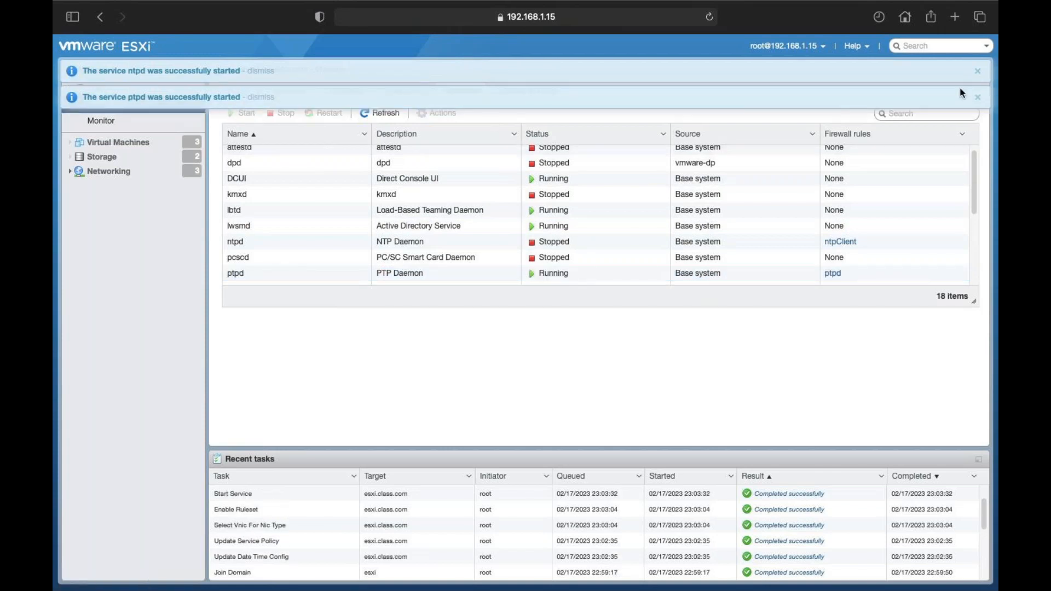
# Step: Return to Time & date and refresh to confirm the PTP service is running
pyautogui.click(977, 75)
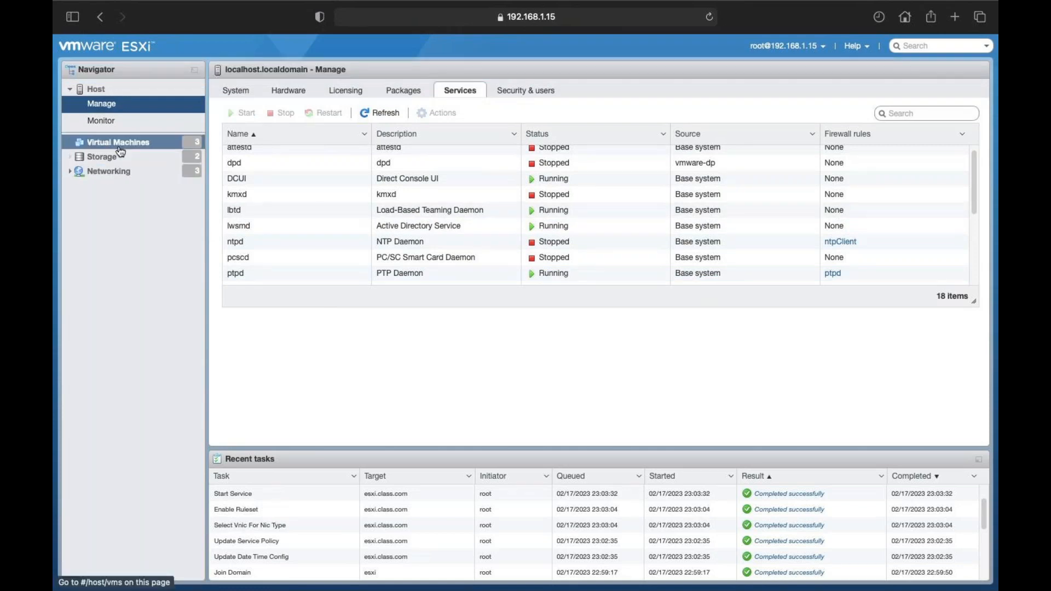
pyautogui.click(240, 93)
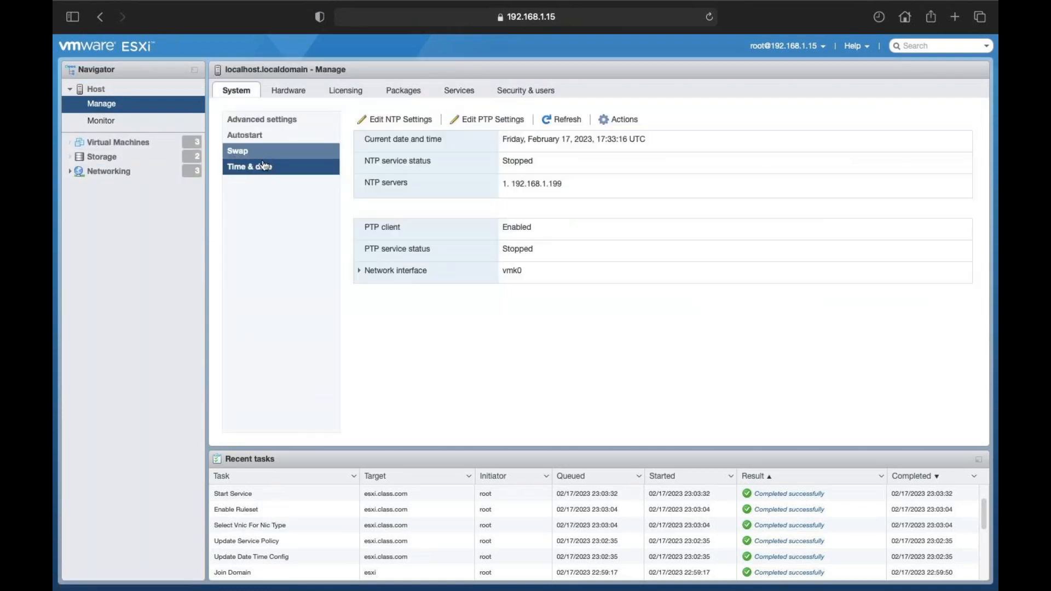
pyautogui.click(543, 120)
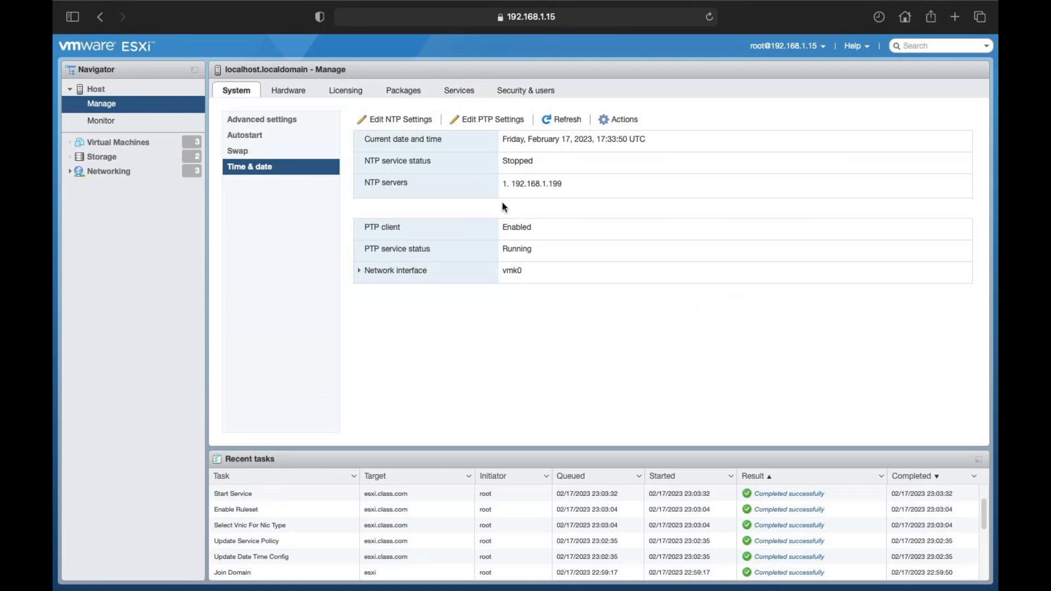
pyautogui.click(560, 121)
# Step: Turn on 'Synchronize guest time with host' in Win-10's VMware Tools options and save
pyautogui.click(137, 143)
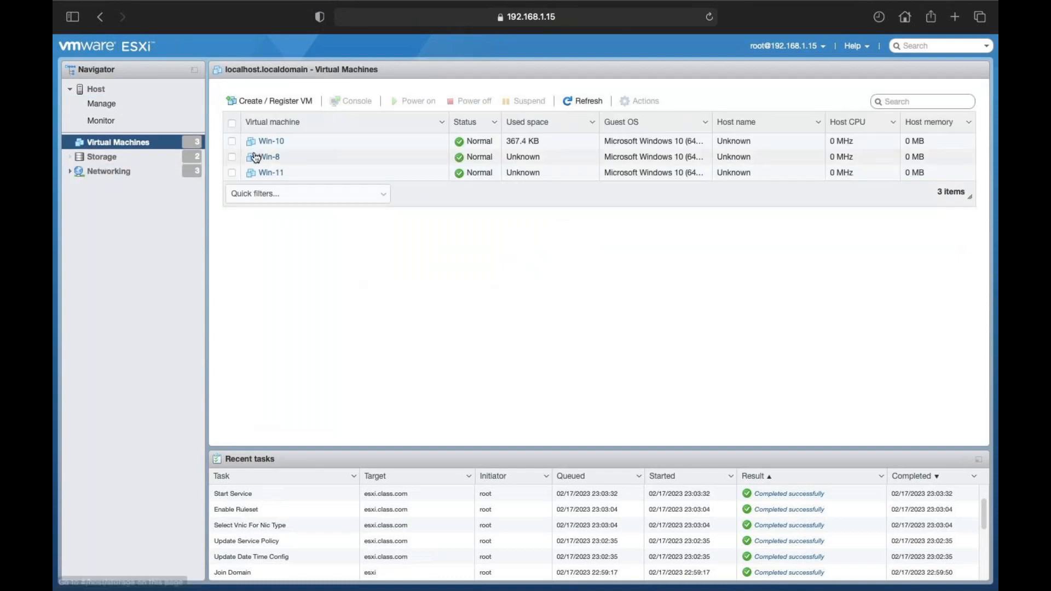
pyautogui.click(271, 142)
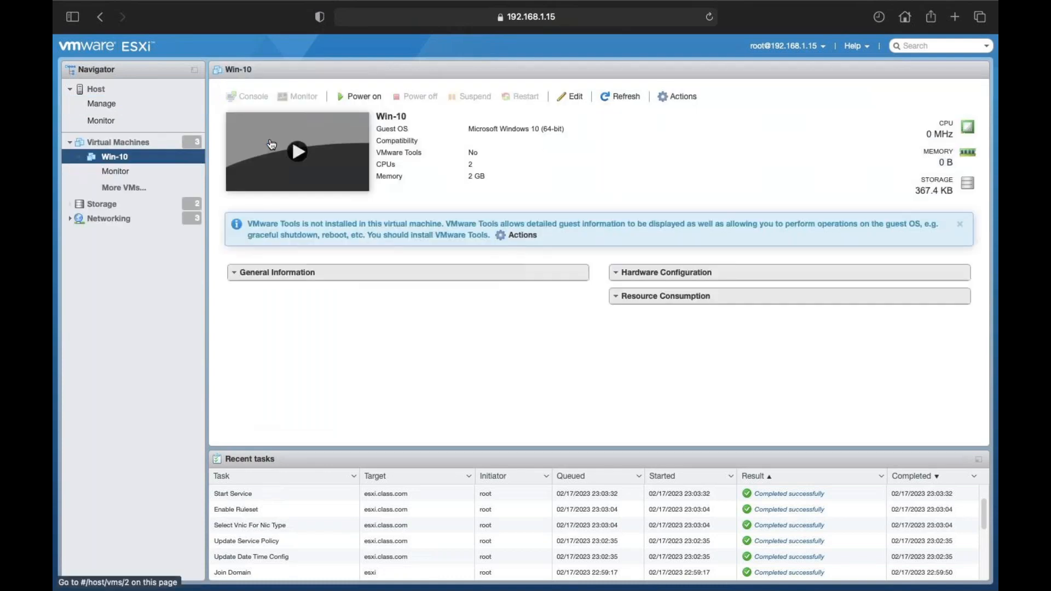
pyautogui.click(679, 97)
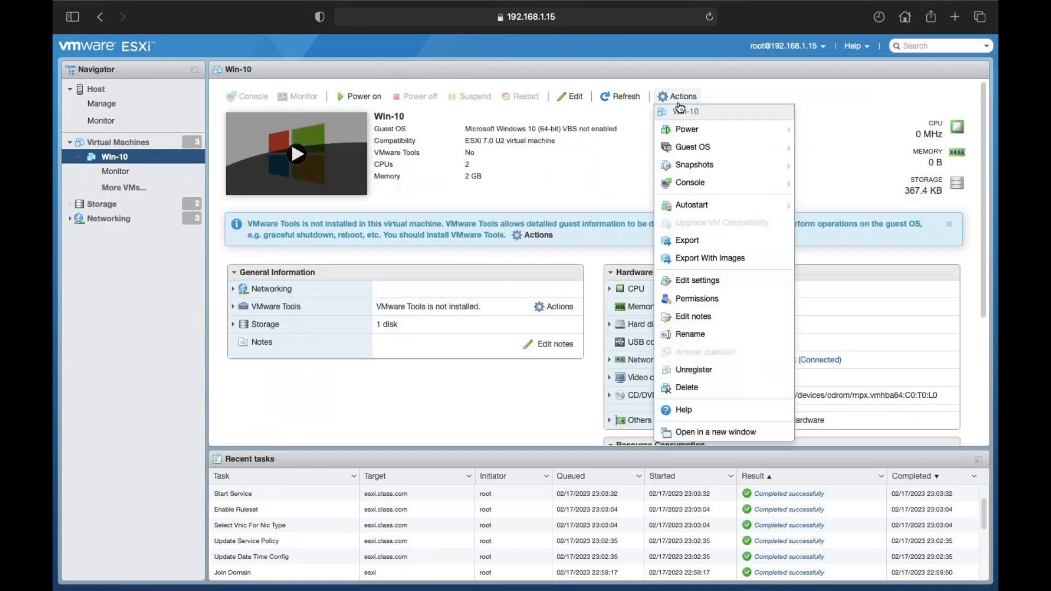
pyautogui.click(695, 281)
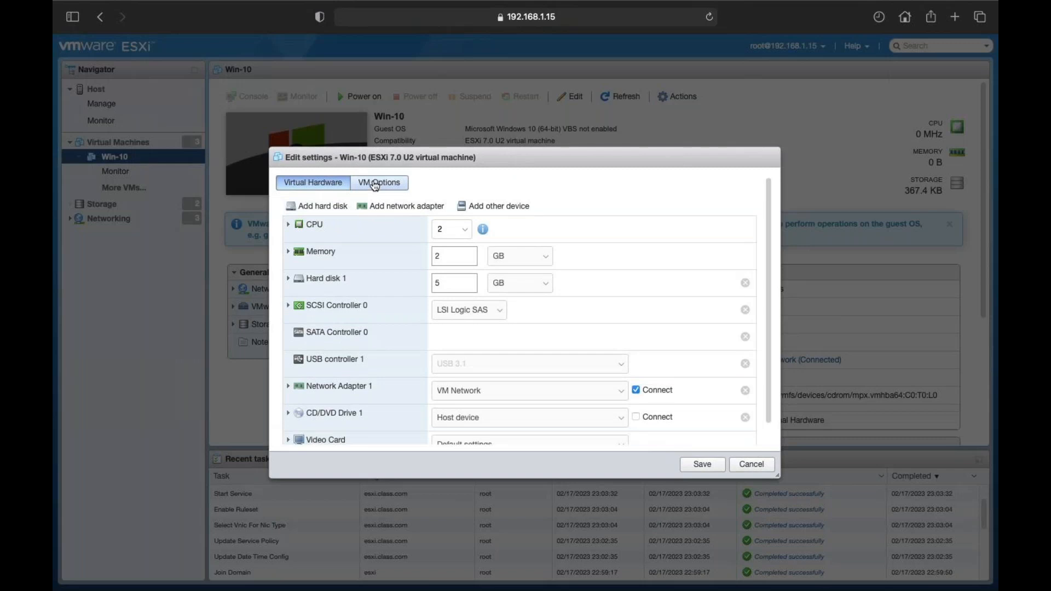
pyautogui.click(375, 184)
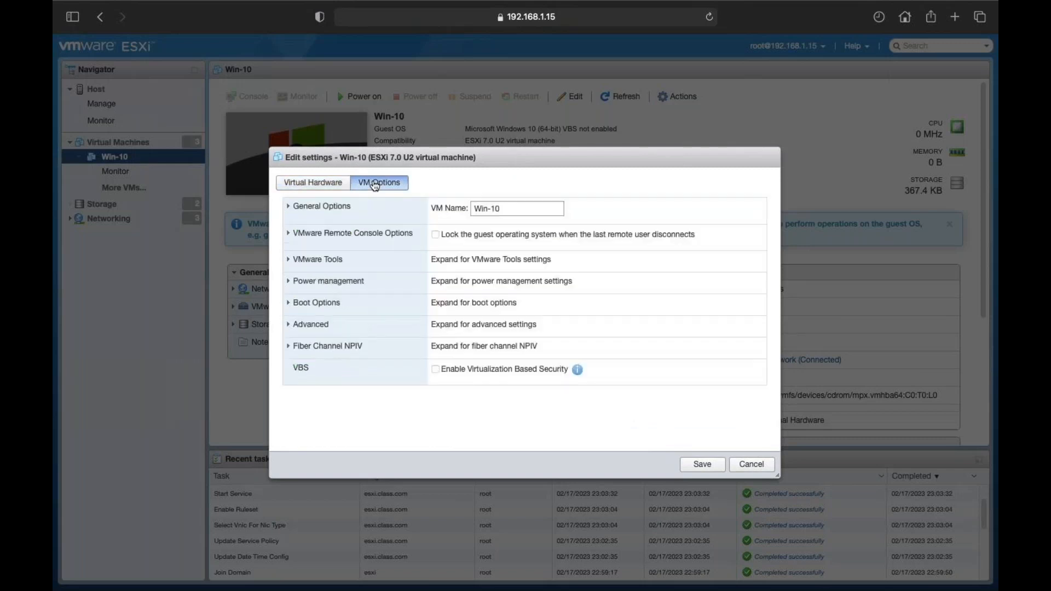
pyautogui.click(292, 262)
pyautogui.scroll(-3, 392, 355)
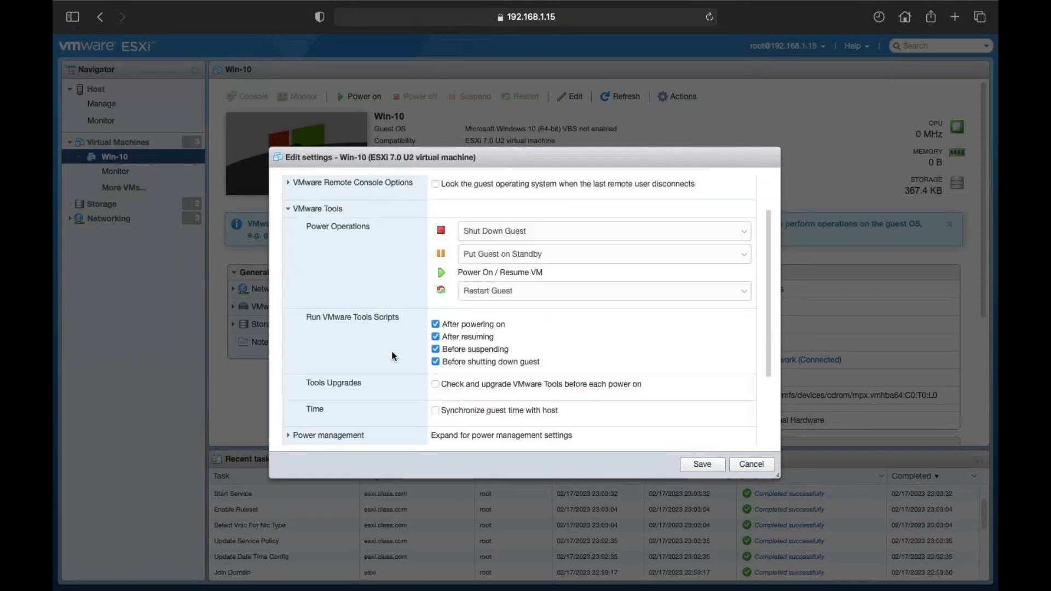
pyautogui.scroll(-1, 392, 354)
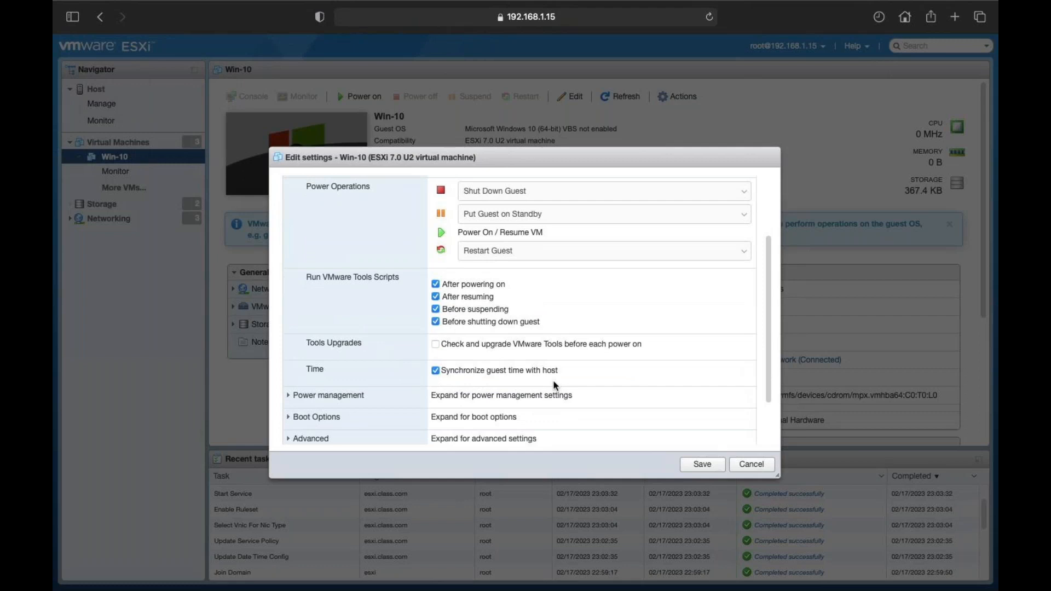
pyautogui.click(707, 467)
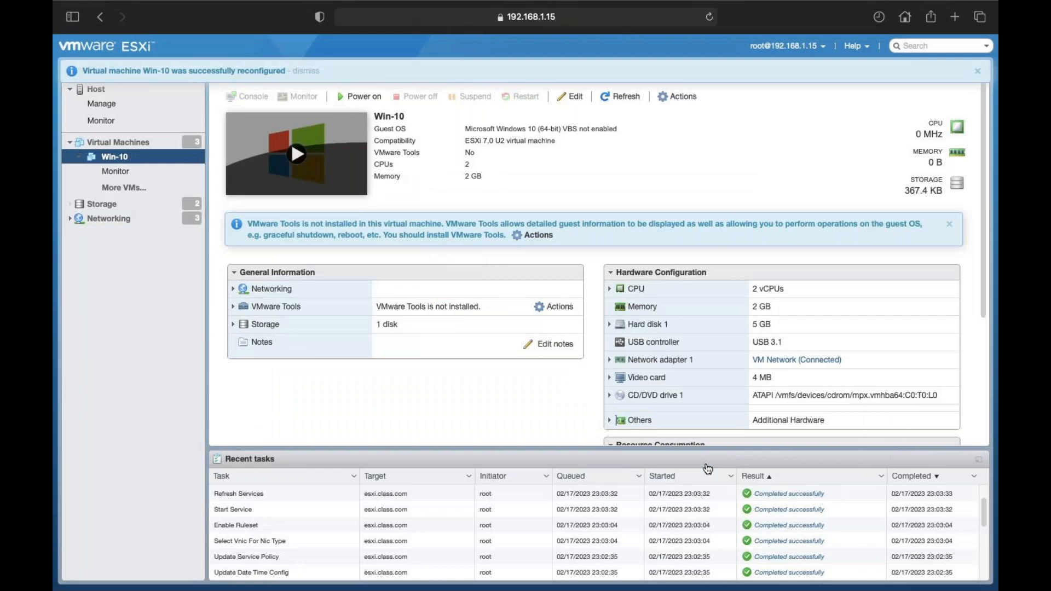
pyautogui.click(947, 225)
pyautogui.click(977, 74)
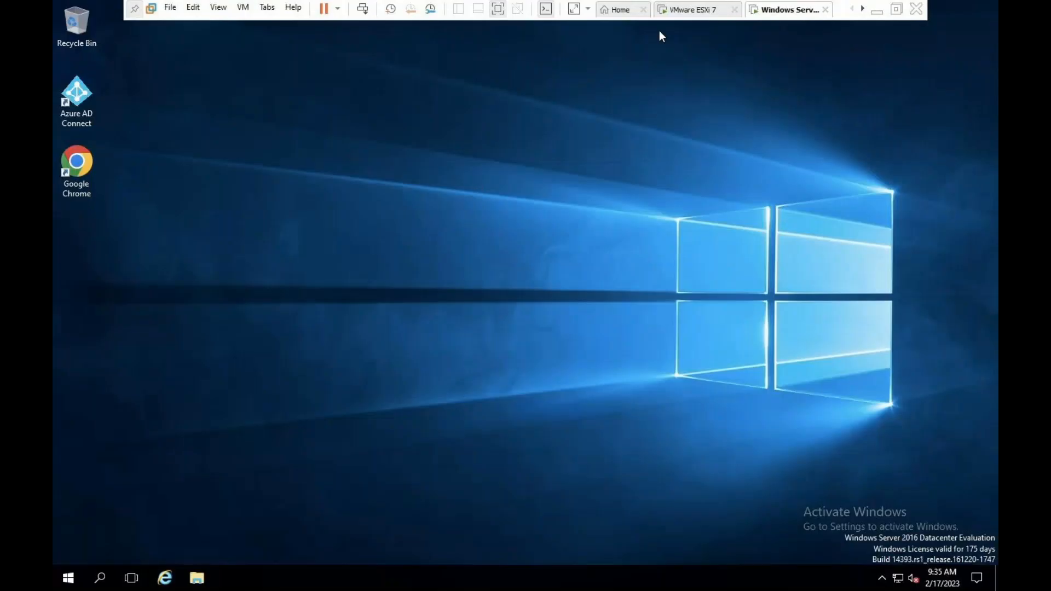
# Step: Run dsa.msc and inspect the aws and gcp accounts in class.com Users
pyautogui.press('super+r')
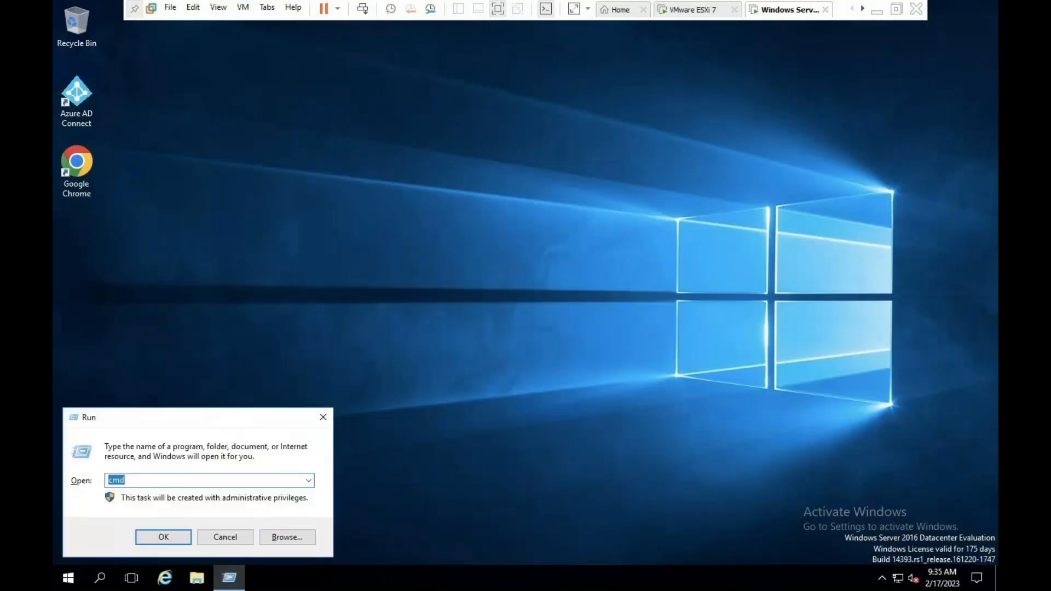
pyautogui.write('dsa.msc')
pyautogui.press('Return')
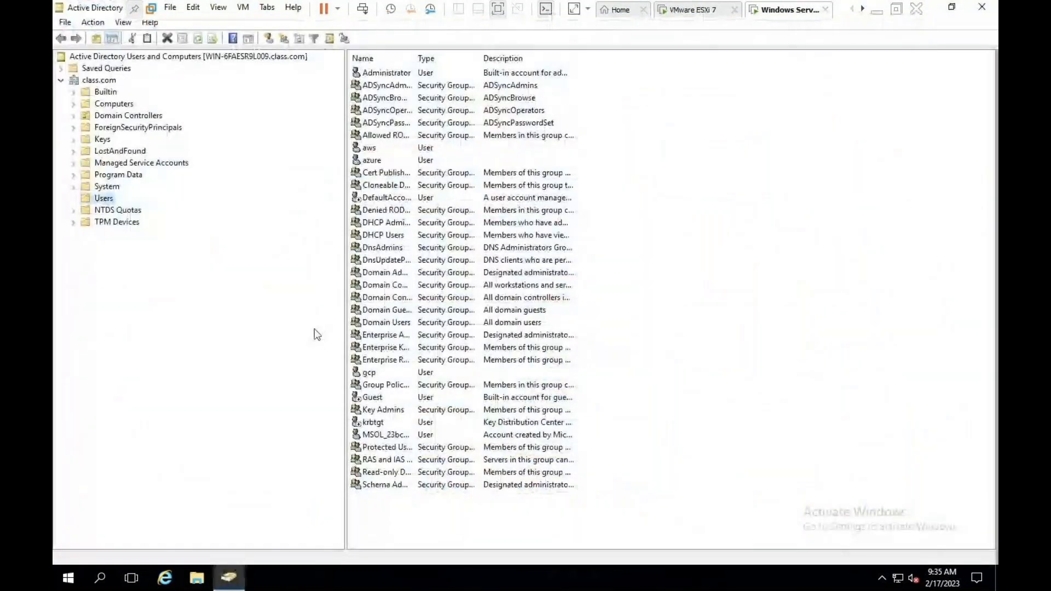
pyautogui.click(371, 149)
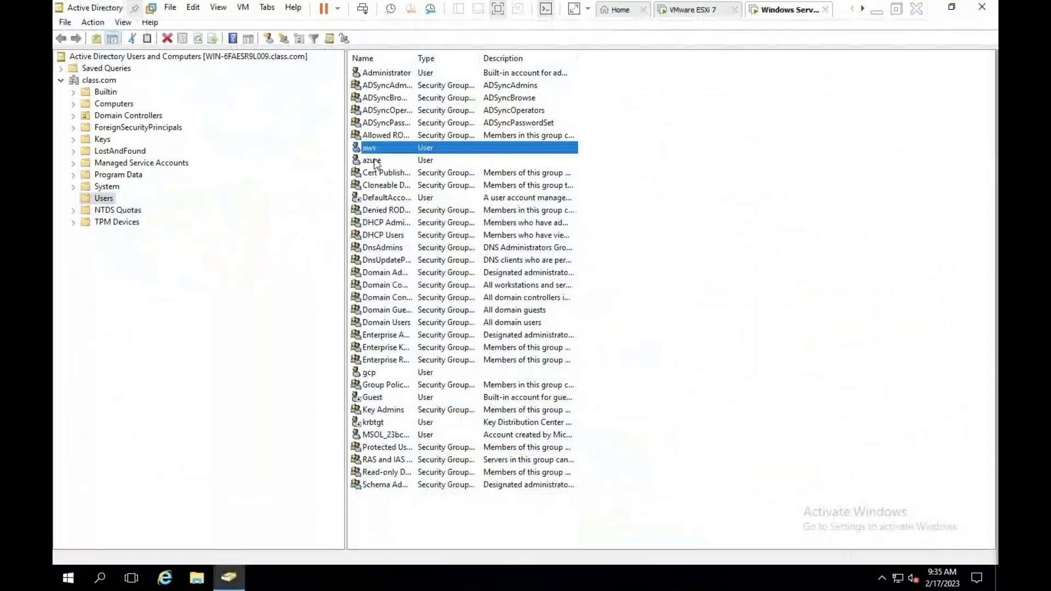
pyautogui.click(376, 373)
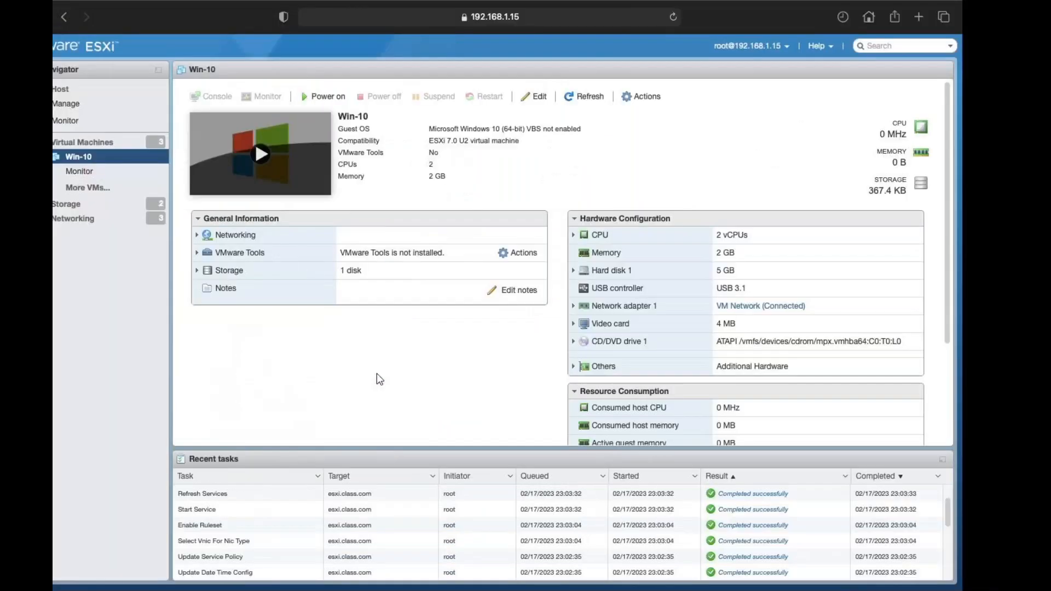
pyautogui.hotkey('ctrl', 'Left')
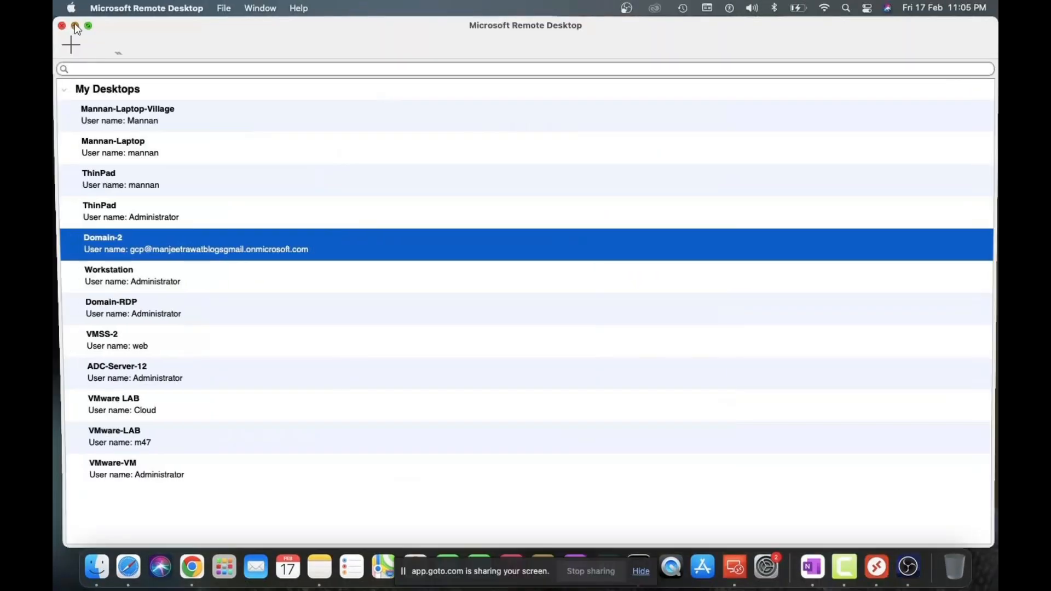
# Step: Return to the esxi.class.com host and check its permissions: only dcui, root and vpxuser as Administrator
pyautogui.click(75, 26)
pyautogui.hotkey('ctrl', 'Right')
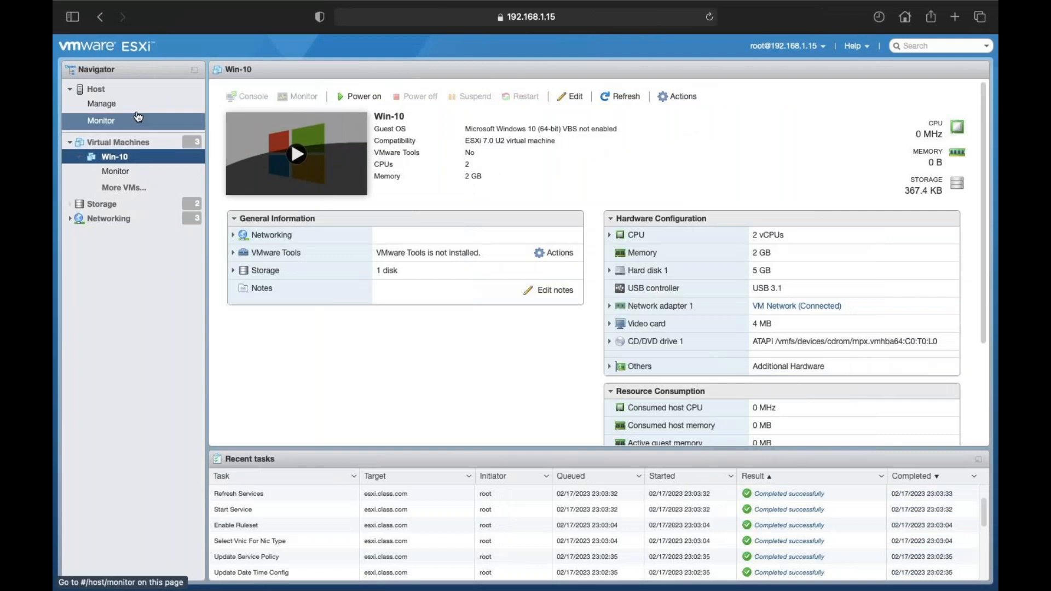
pyautogui.click(90, 94)
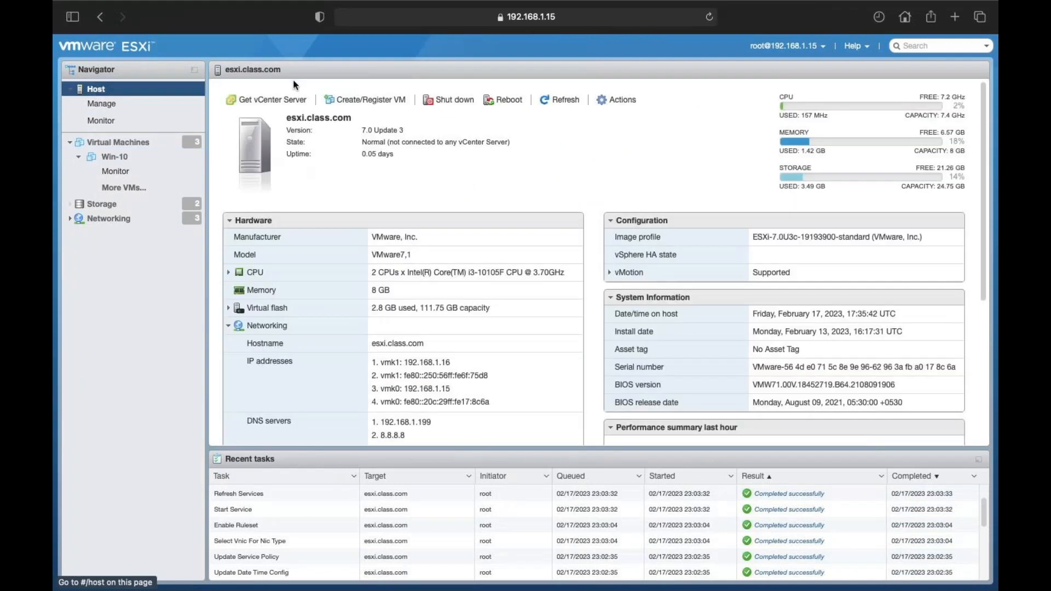
pyautogui.click(623, 100)
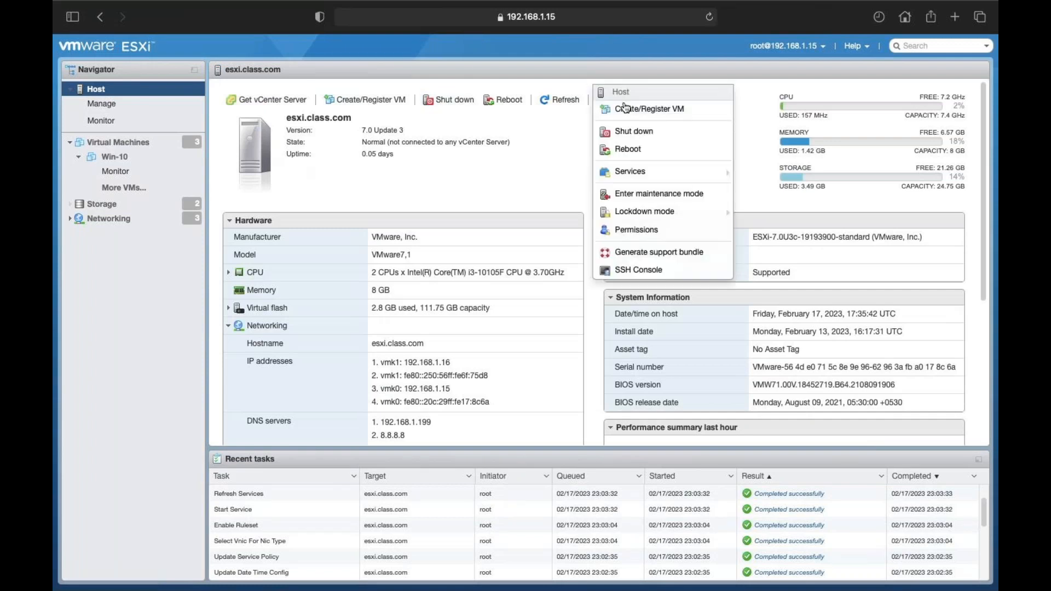
pyautogui.click(634, 231)
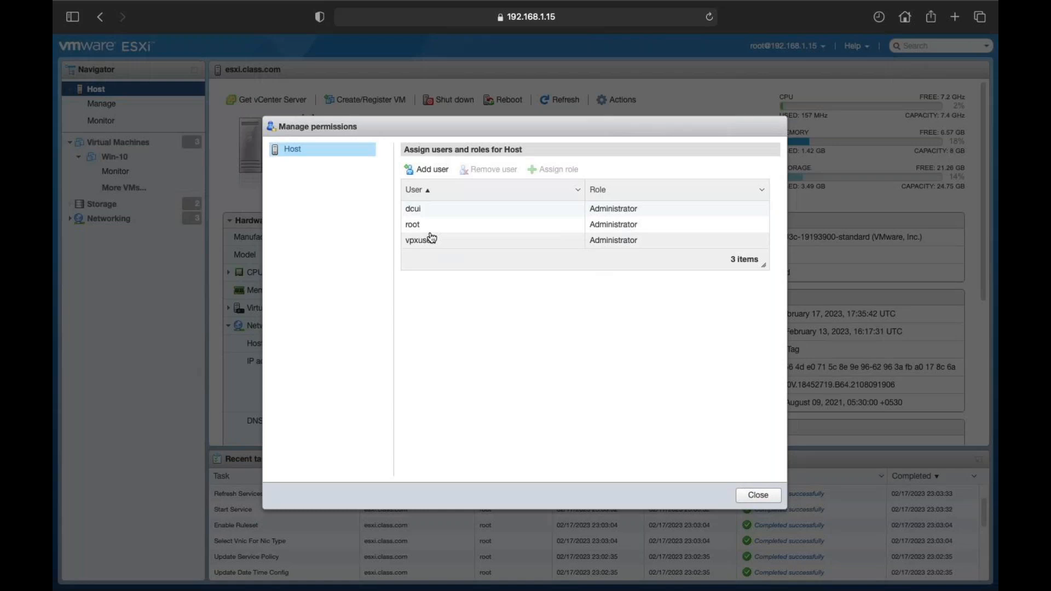
pyautogui.click(433, 169)
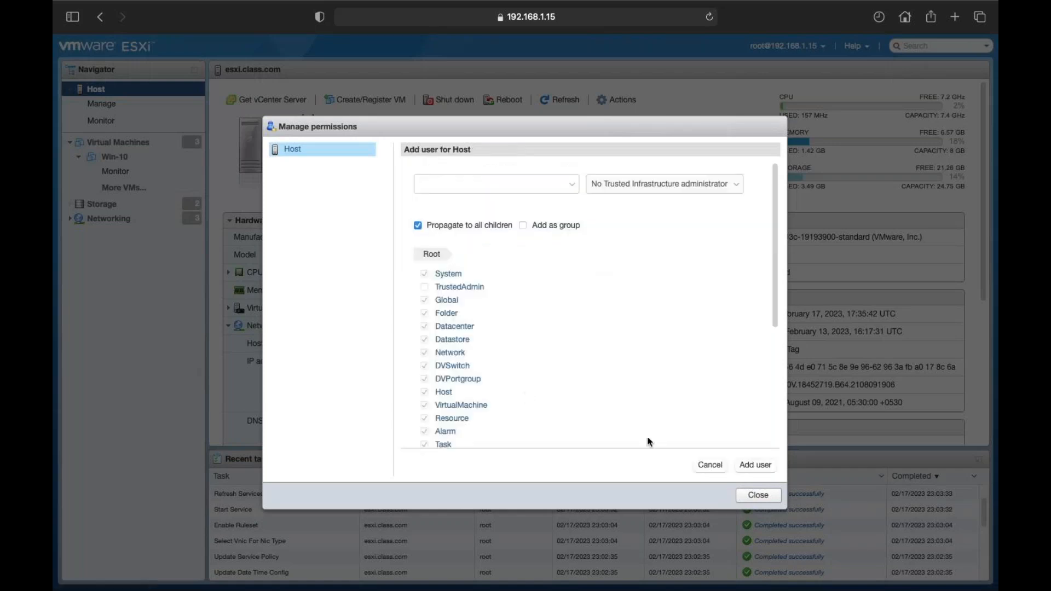
pyautogui.click(707, 467)
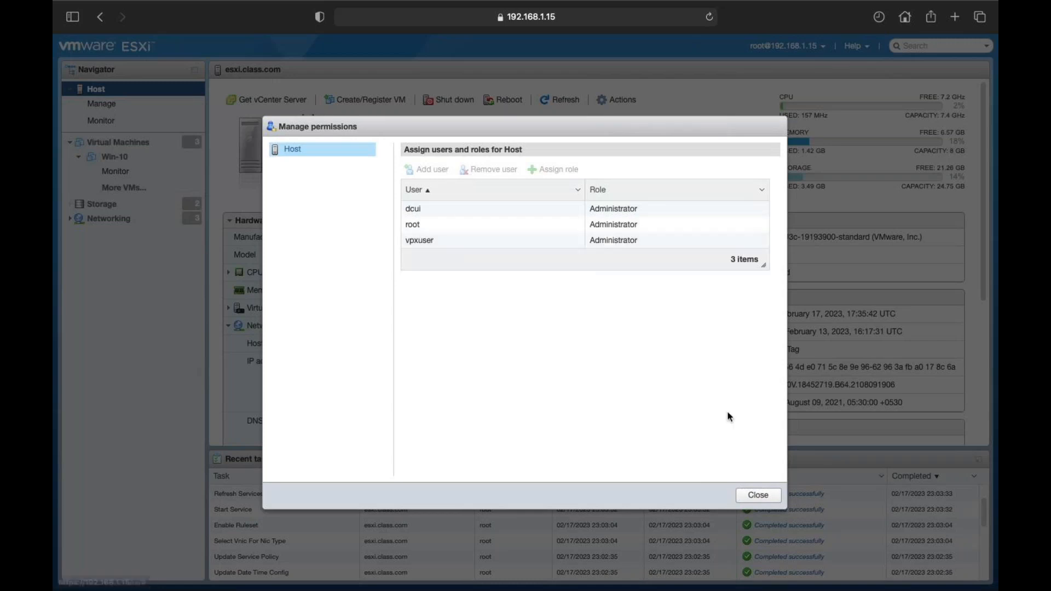
pyautogui.click(758, 496)
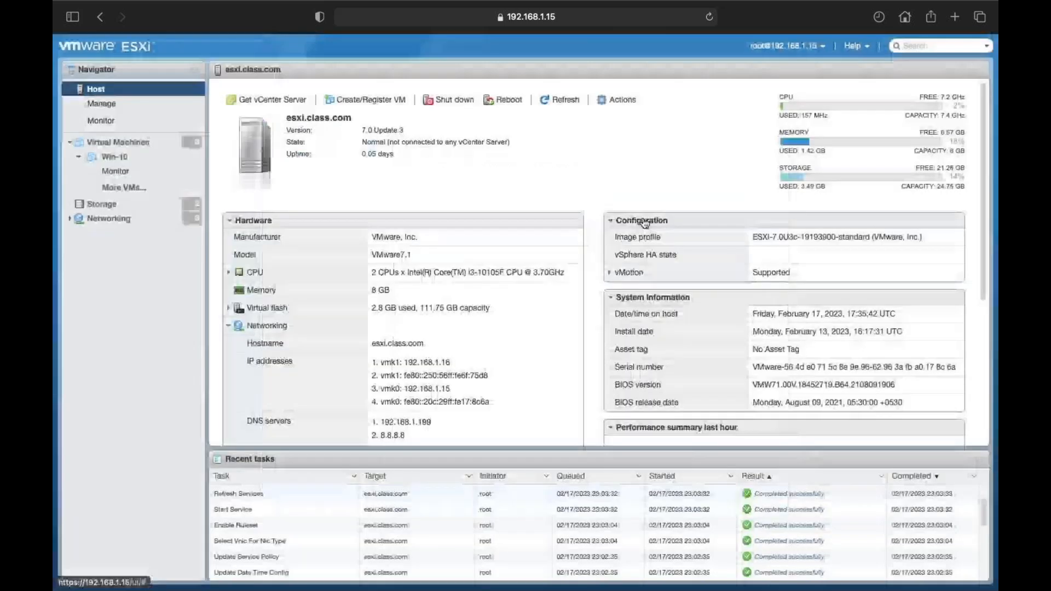
pyautogui.click(632, 99)
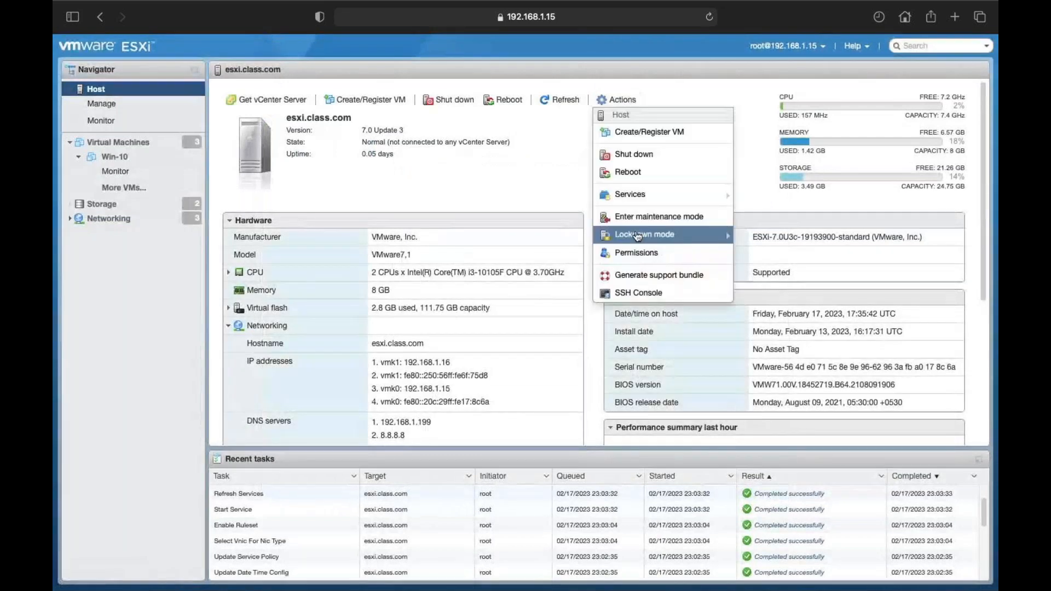
pyautogui.click(654, 258)
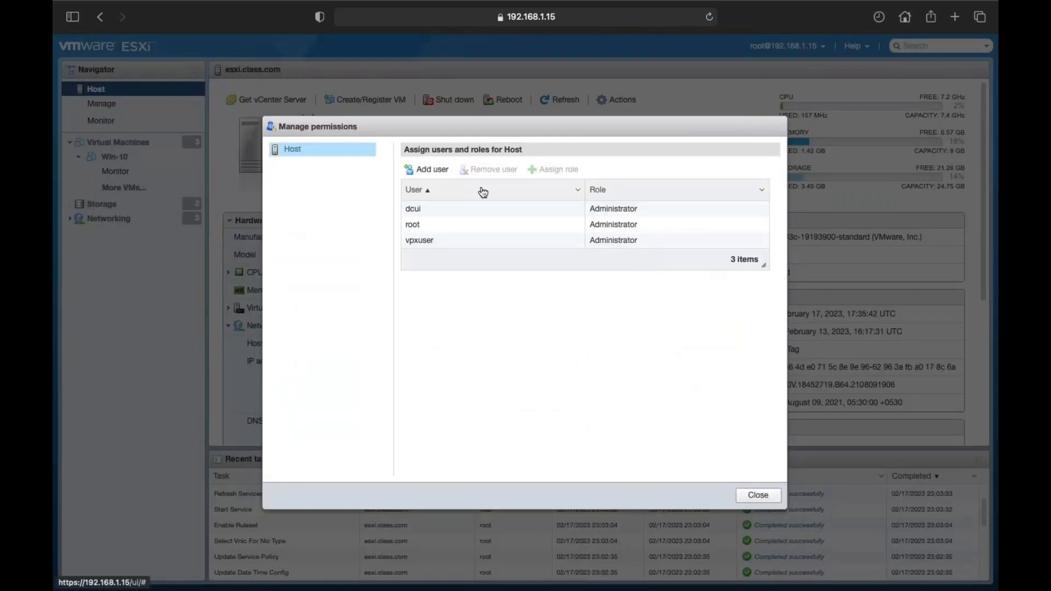
pyautogui.click(432, 169)
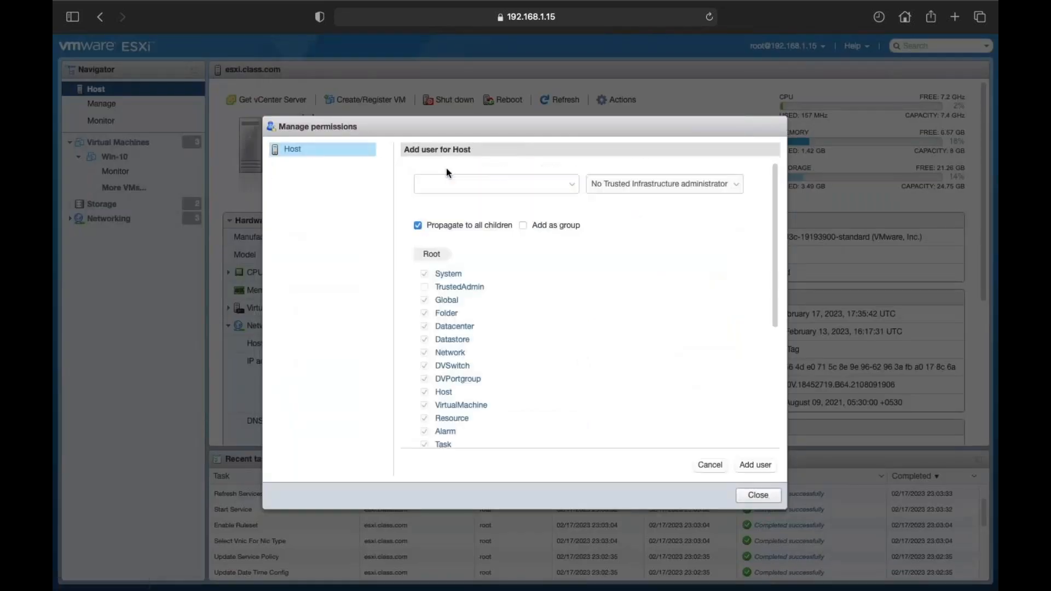
pyautogui.click(505, 190)
pyautogui.write('aws')
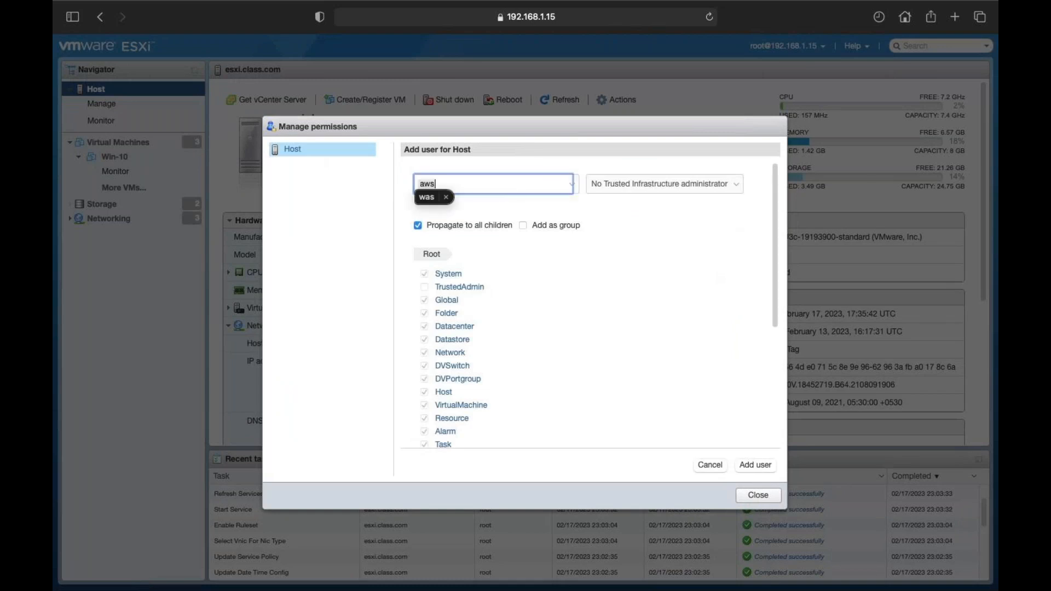
pyautogui.write('@cla')
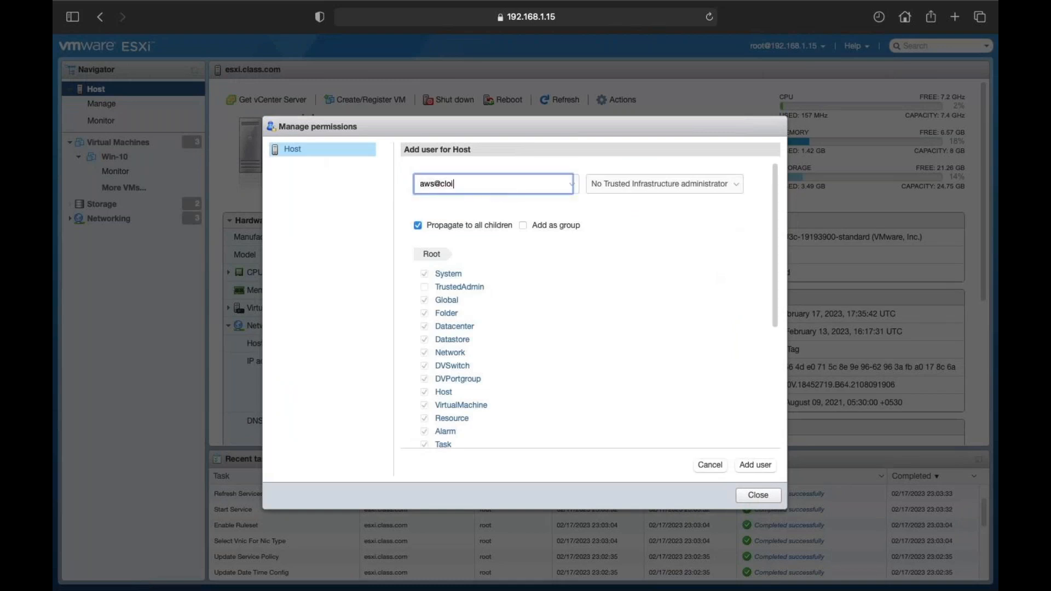
pyautogui.write('ss.com')
pyautogui.click(673, 182)
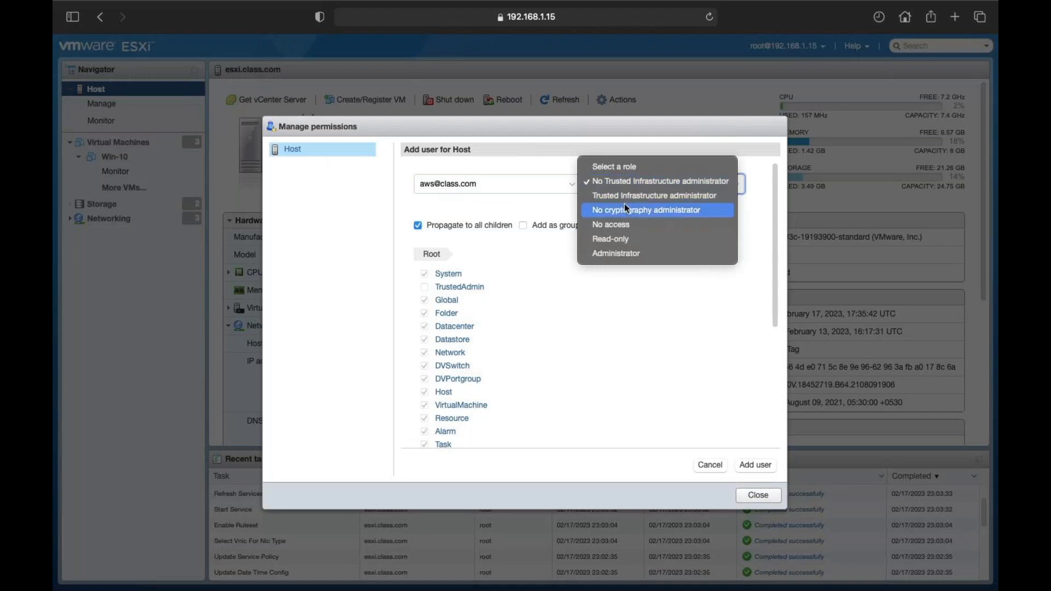
pyautogui.click(612, 240)
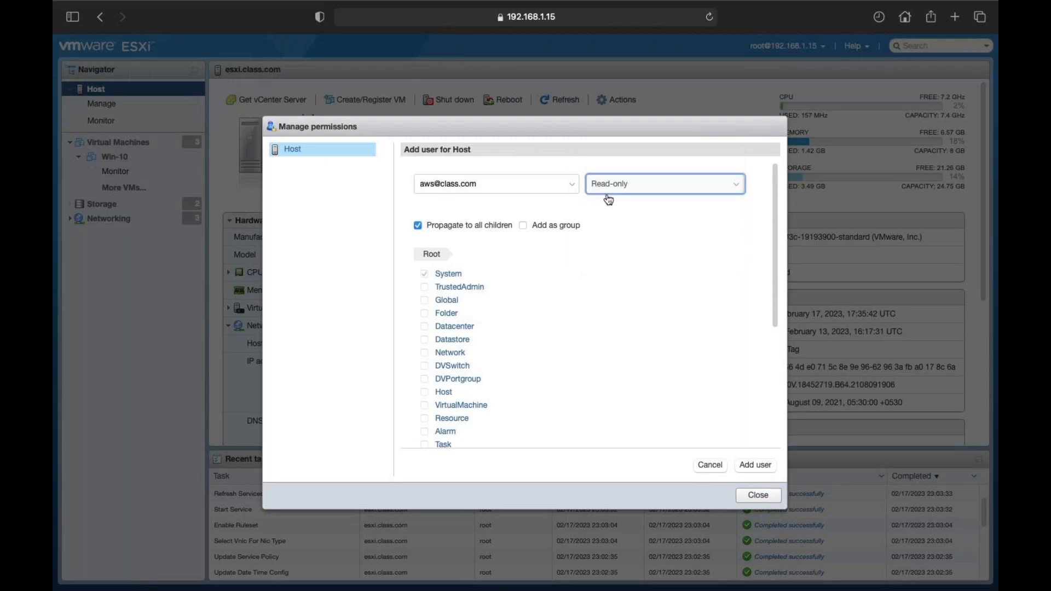
pyautogui.click(758, 466)
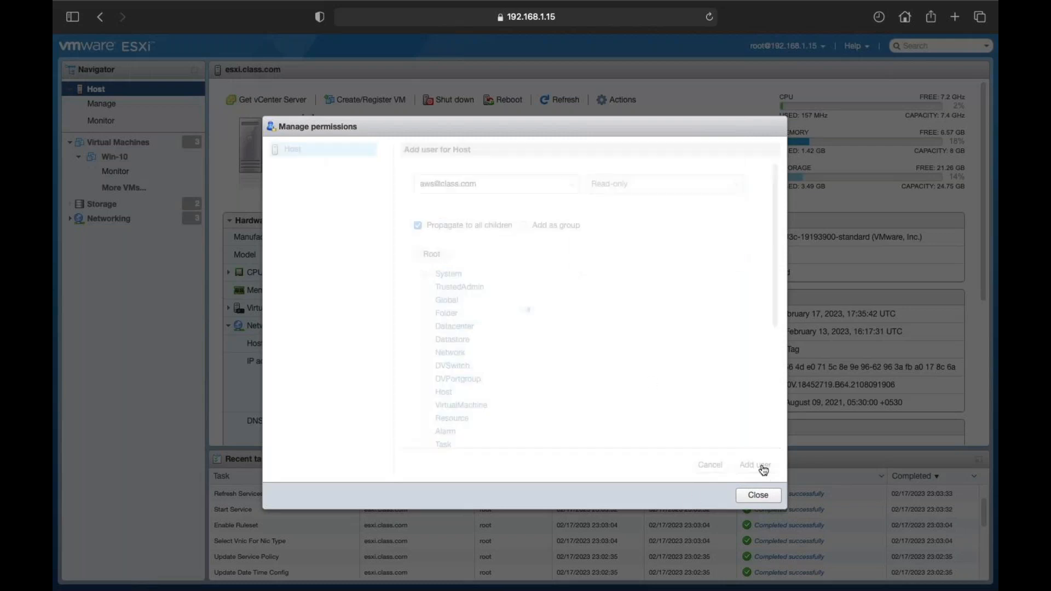
pyautogui.click(758, 495)
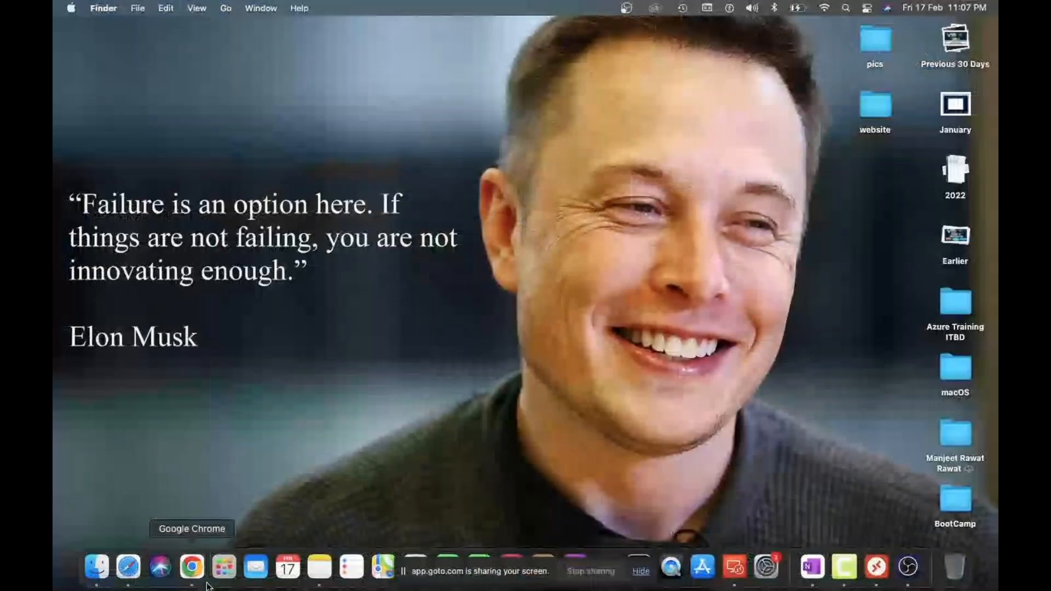
# Step: Open 192.168.1.15 in a new Chrome tab and log in as aws with the account password
pyautogui.click(192, 567)
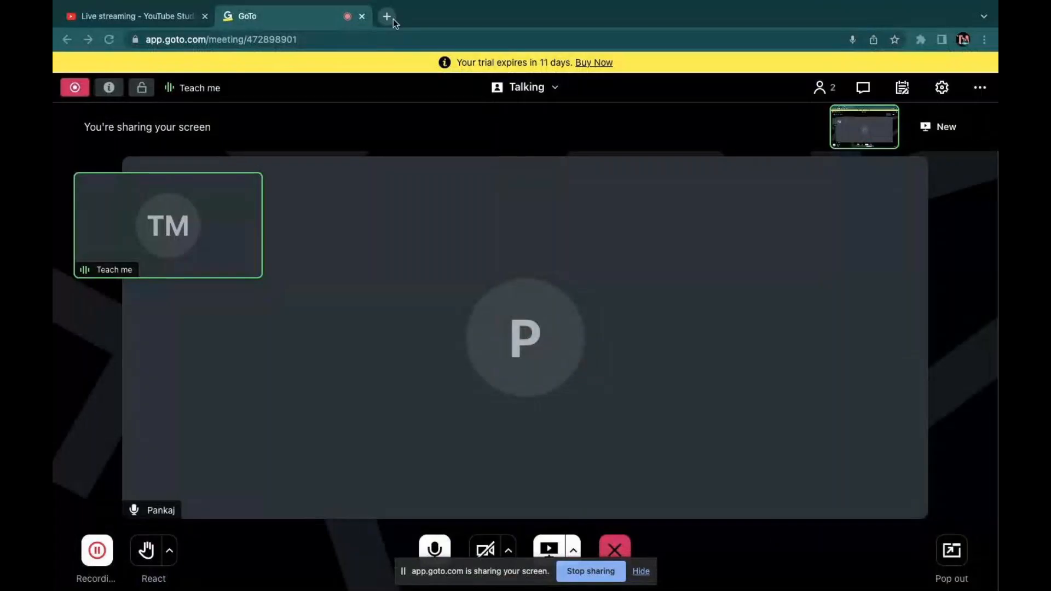
pyautogui.click(387, 16)
pyautogui.write('192')
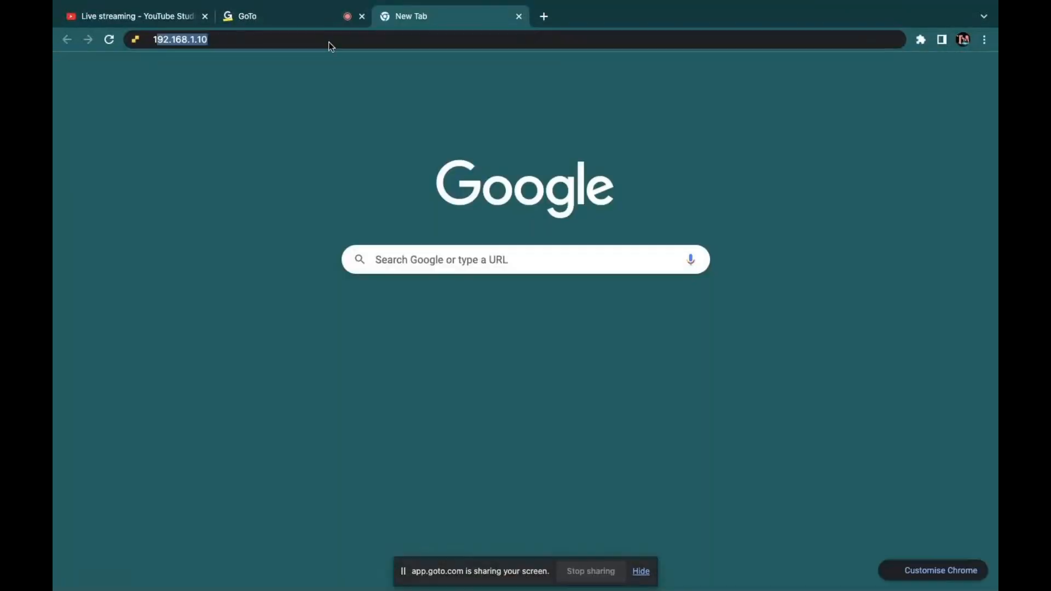
pyautogui.write('.168.1.1')
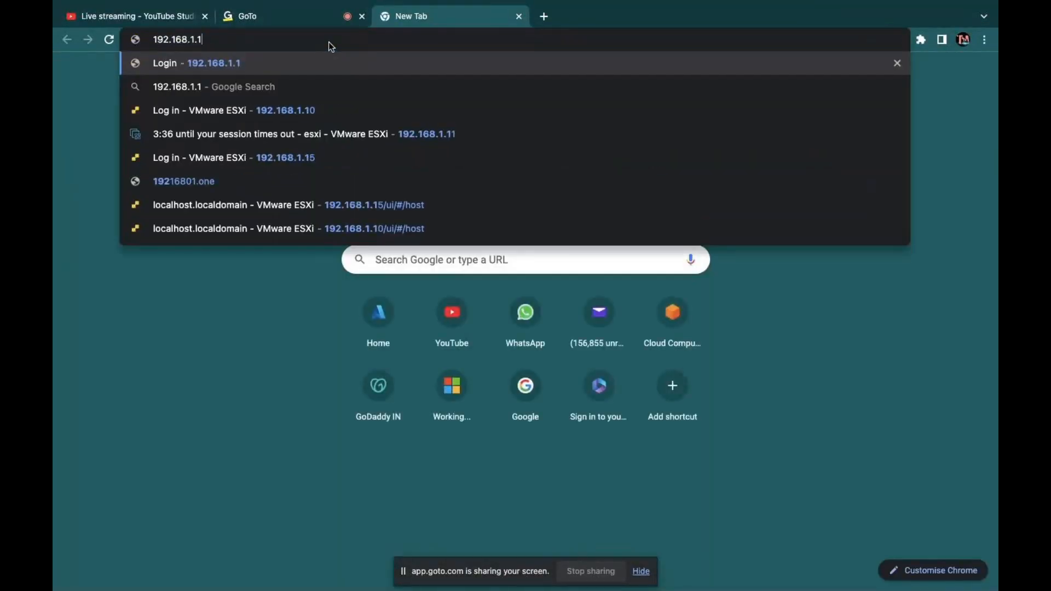
pyautogui.write('5')
pyautogui.press('Return')
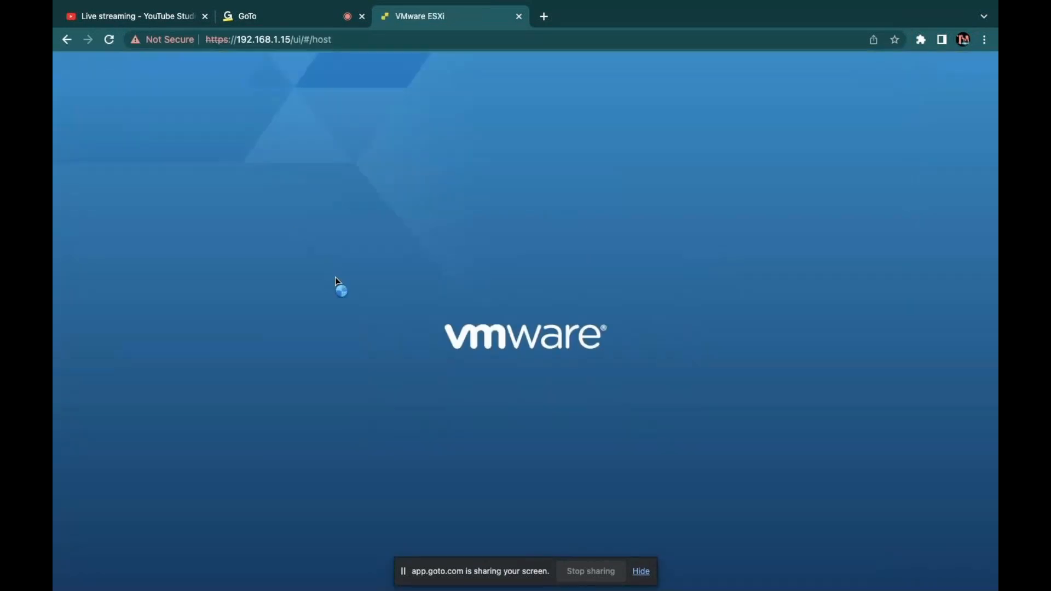
pyautogui.click(221, 280)
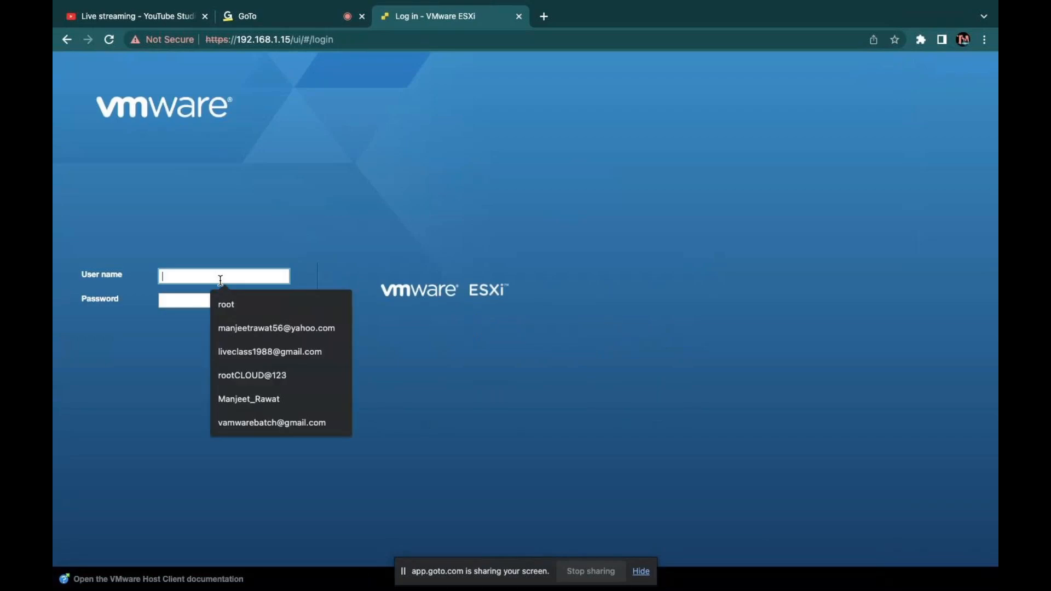
pyautogui.write('aws')
pyautogui.press('Tab')
pyautogui.write('*********')
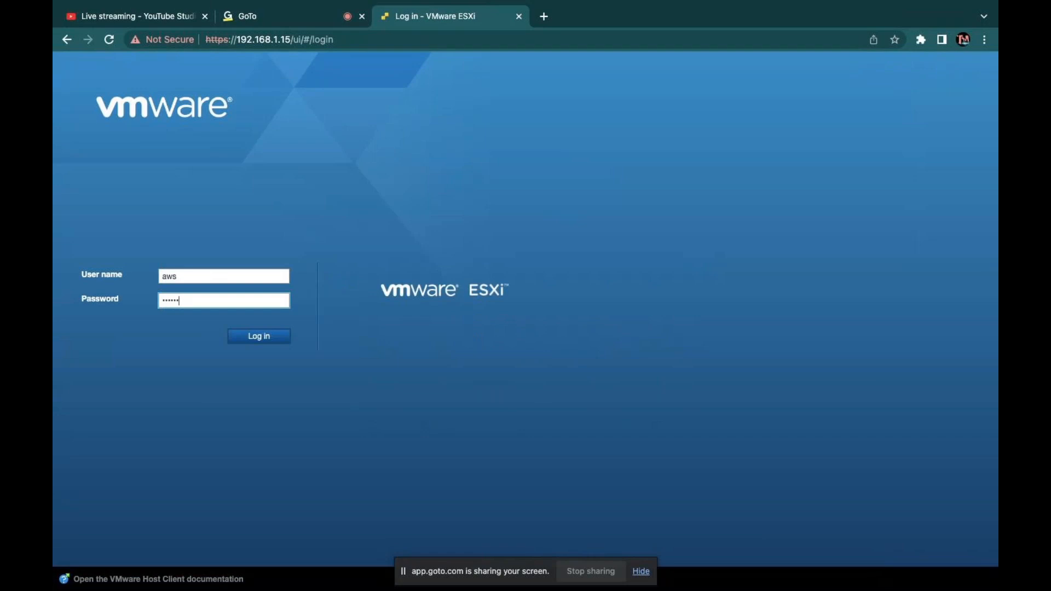
pyautogui.press('Return')
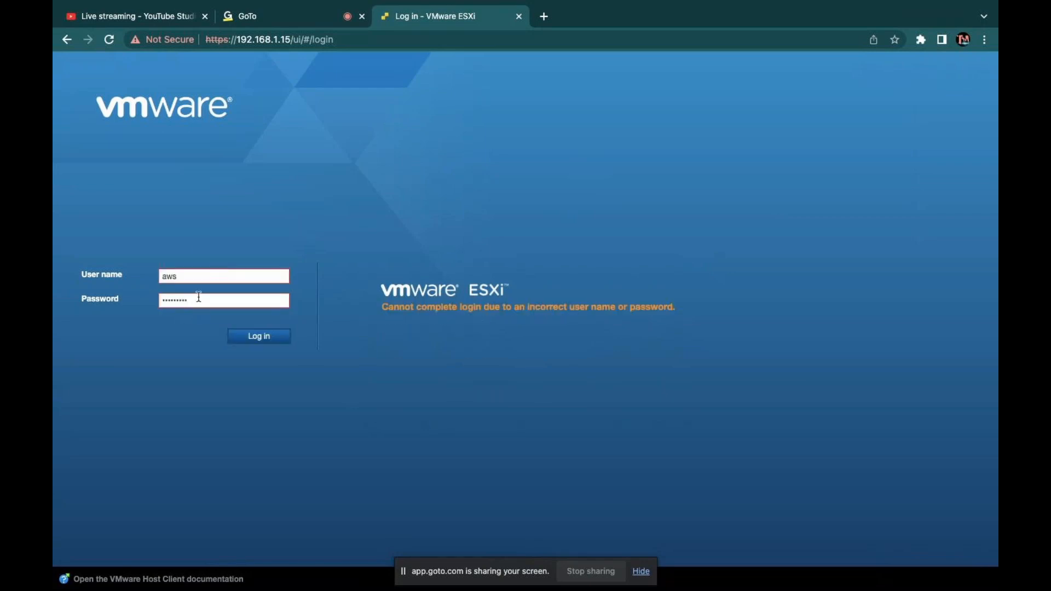
pyautogui.click(189, 276)
pyautogui.write('@class.com')
pyautogui.click(261, 337)
pyautogui.click(211, 299)
pyautogui.click(259, 338)
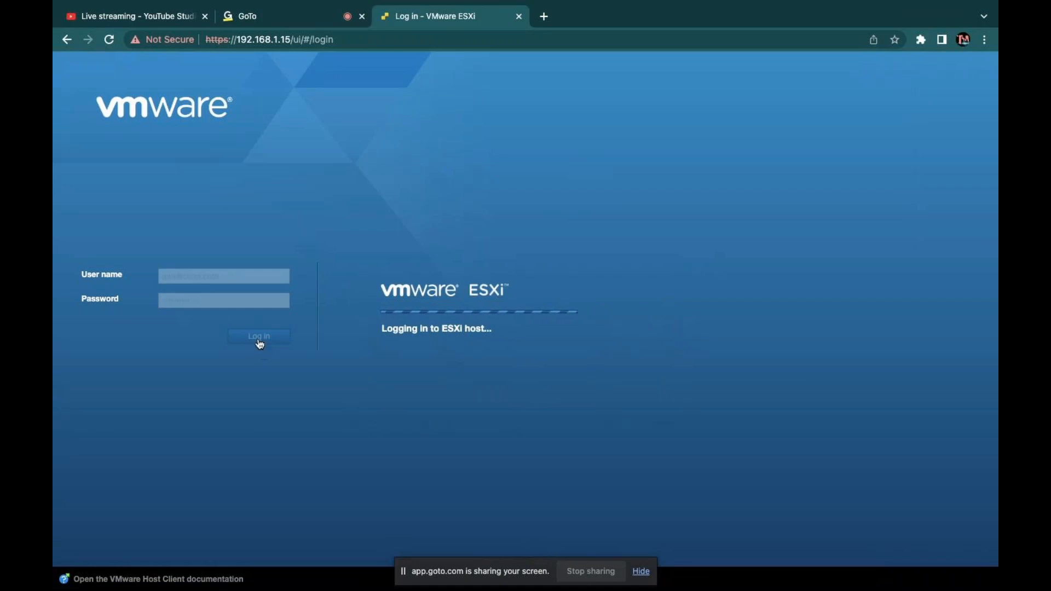
pyautogui.hotkey('ctrl', 'Right')
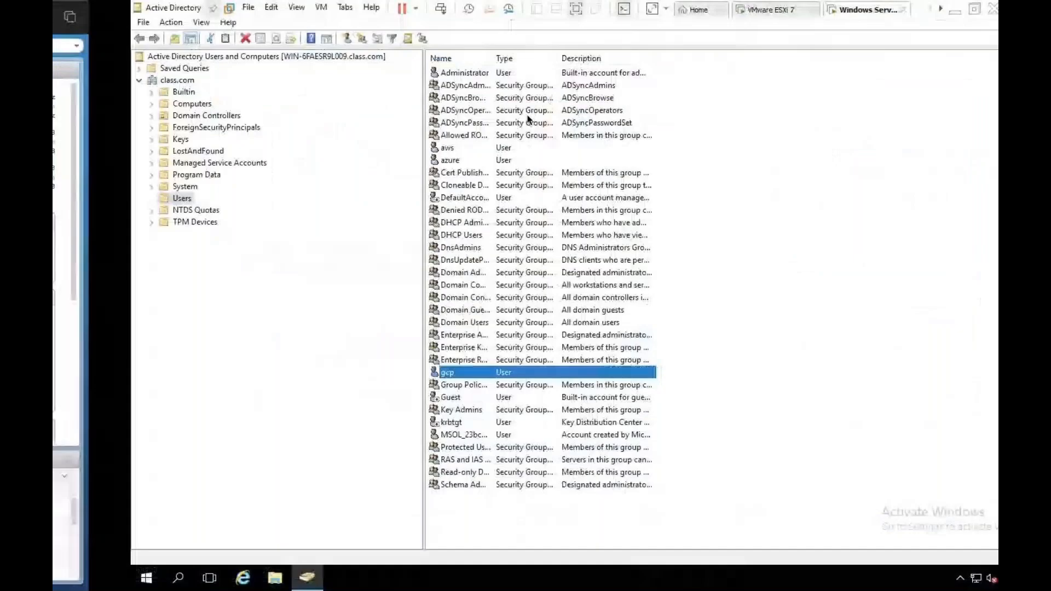
# Step: Reset the aws account's password and clear 'User must change password at next logon'
pyautogui.rightClick(374, 148)
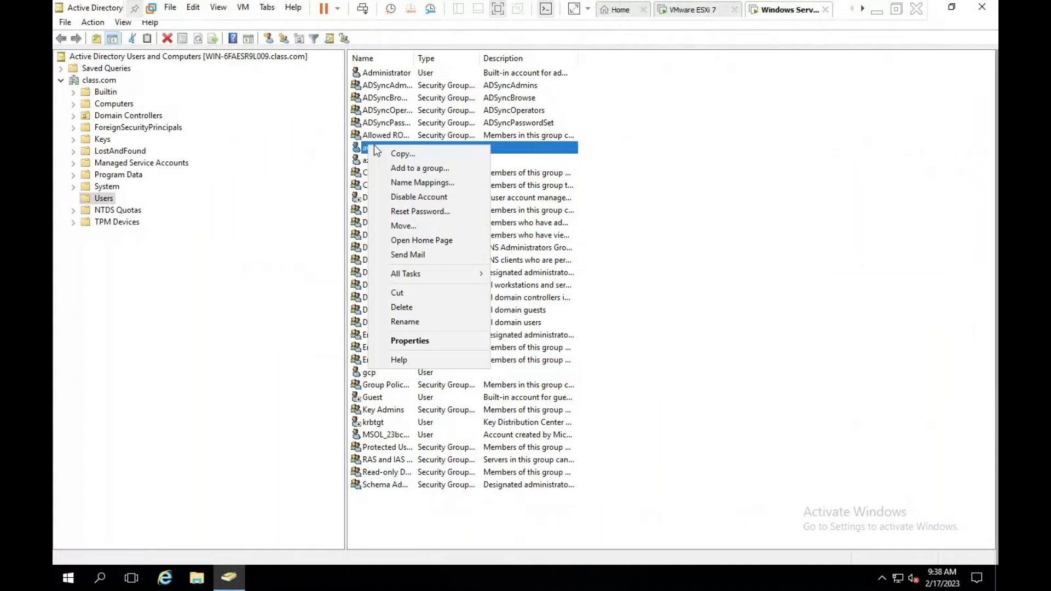
pyautogui.click(416, 211)
pyautogui.write('•••••')
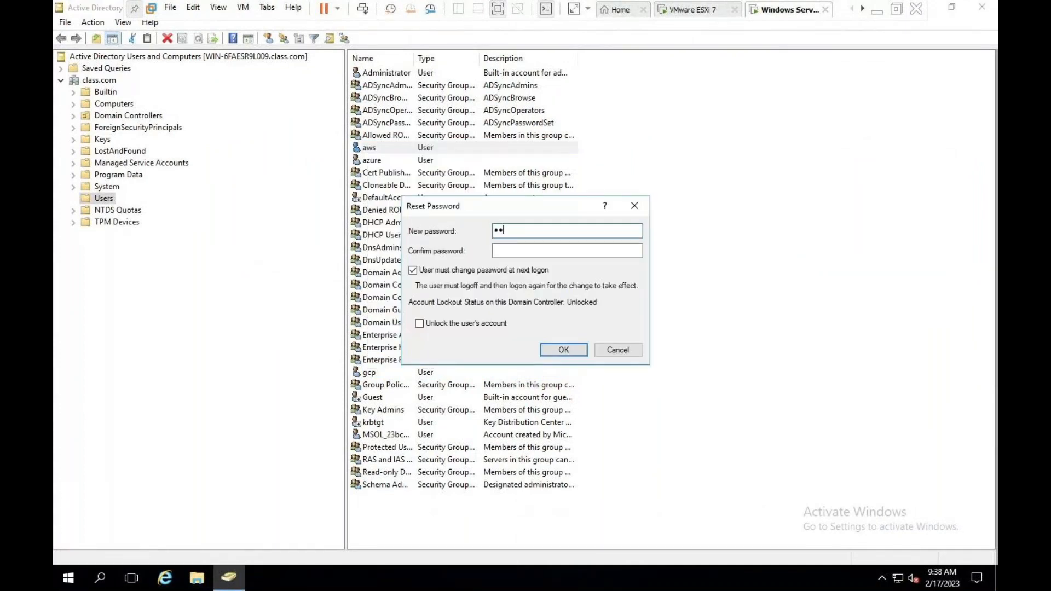
pyautogui.write('•••••')
pyautogui.press('Tab')
pyautogui.write('••••••••••')
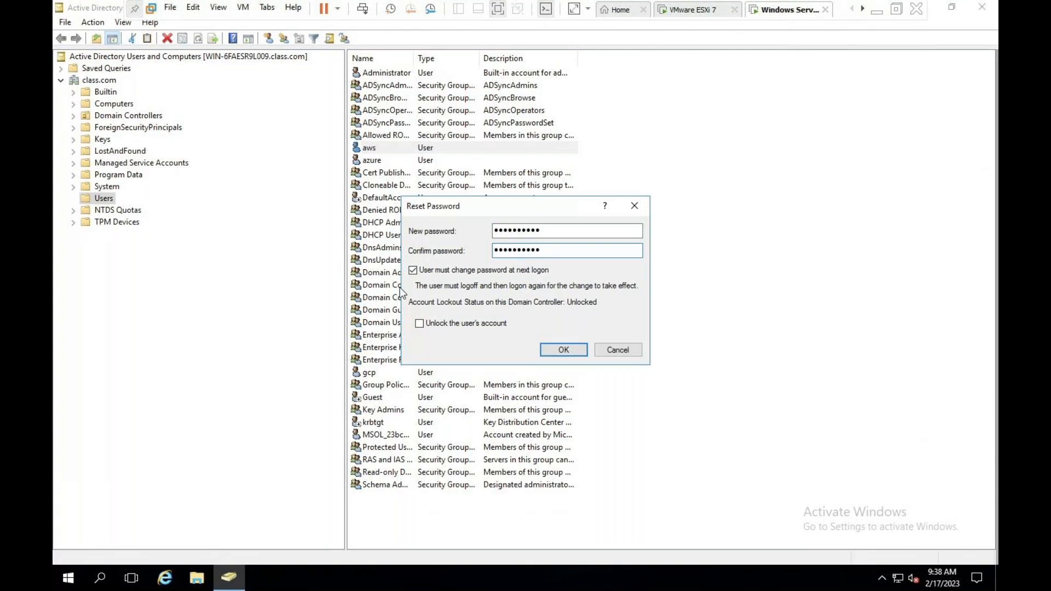
pyautogui.click(414, 271)
pyautogui.click(567, 350)
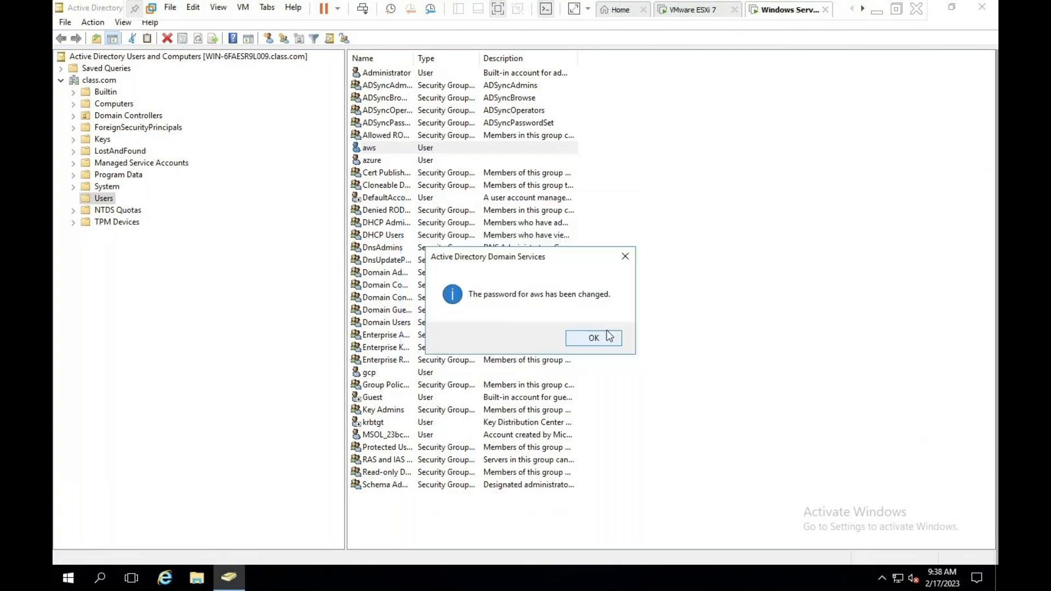
pyautogui.click(606, 336)
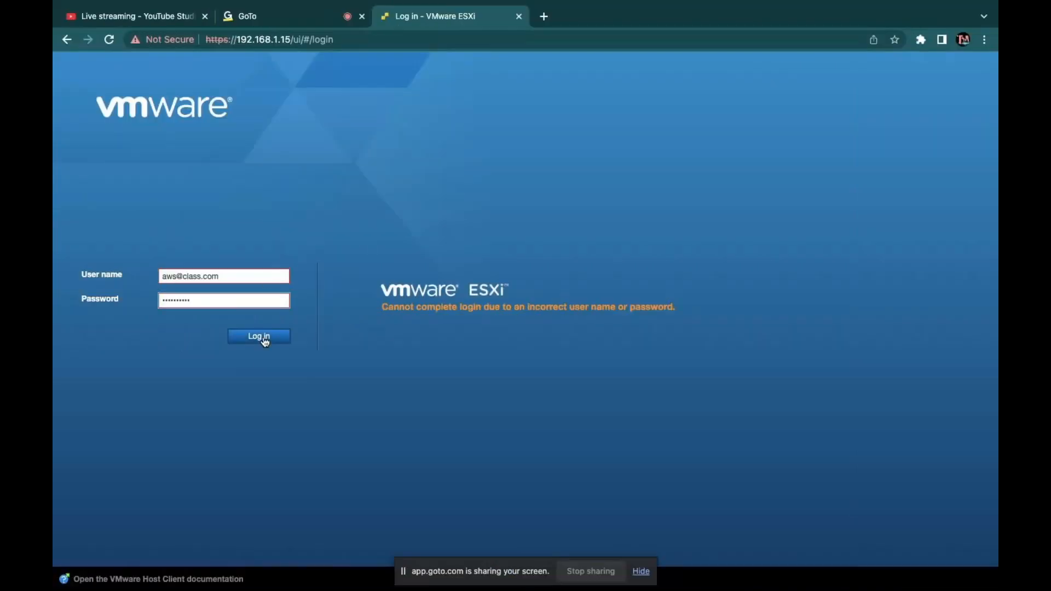
pyautogui.click(262, 336)
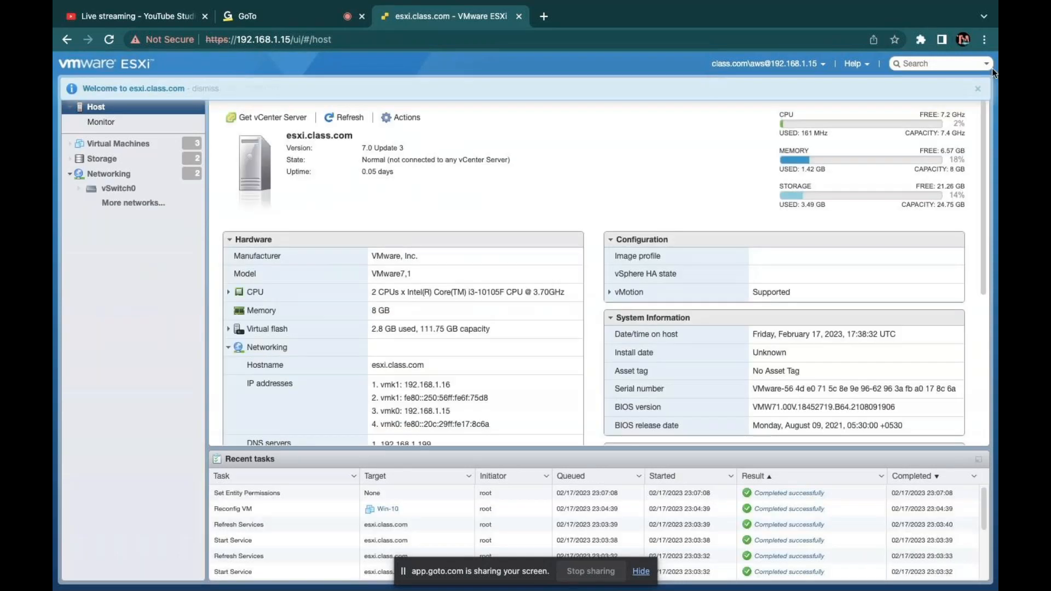
pyautogui.click(979, 89)
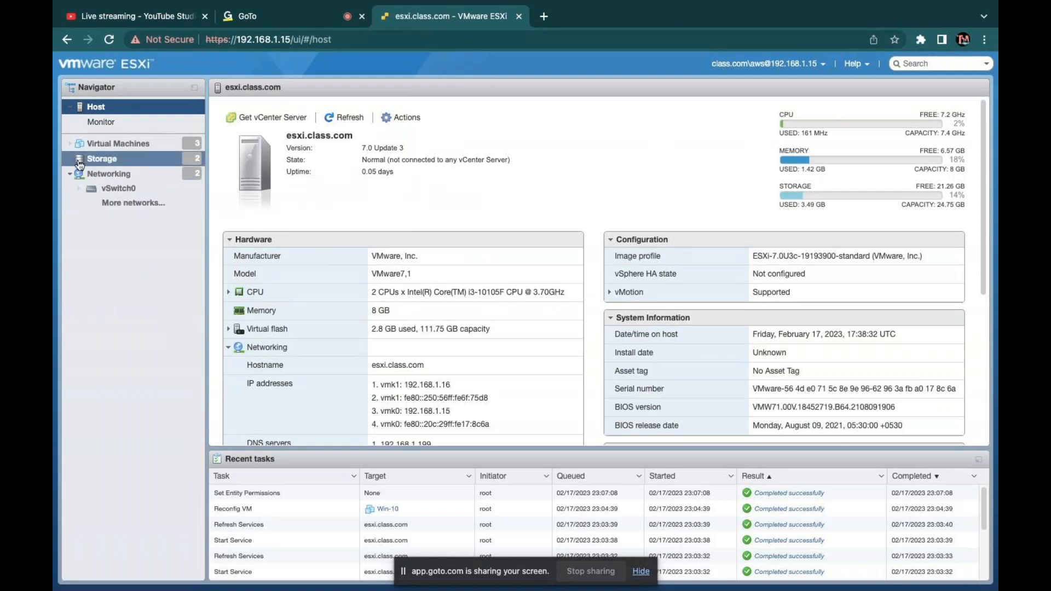
pyautogui.click(112, 162)
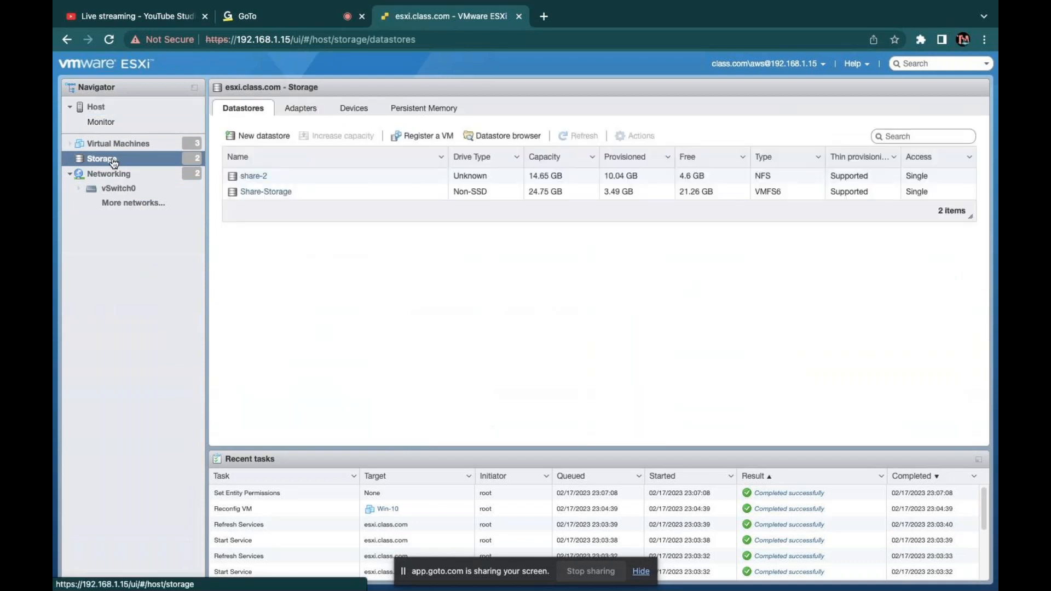
pyautogui.click(109, 173)
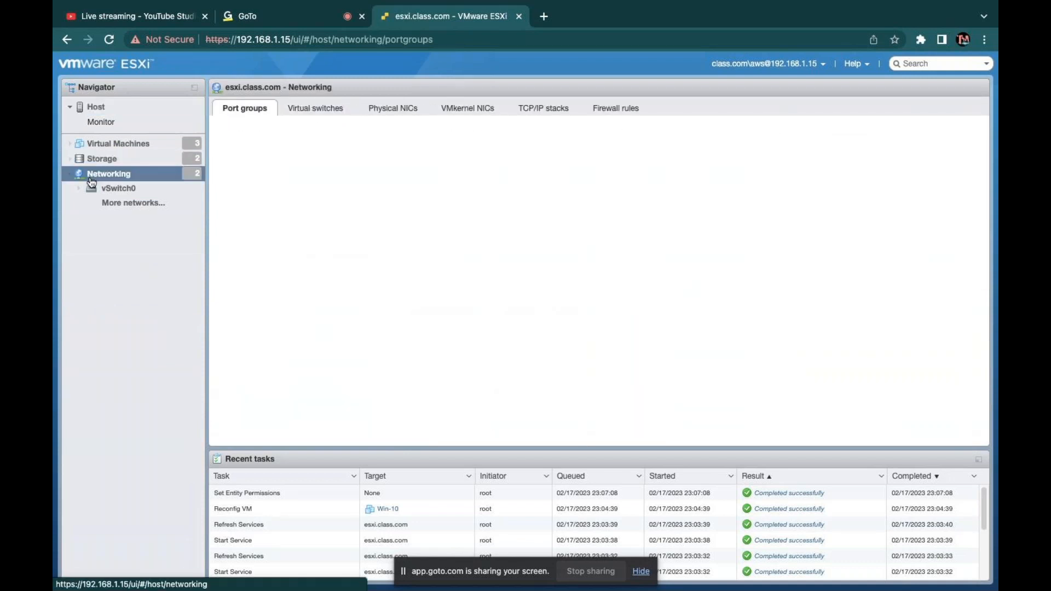
pyautogui.click(317, 111)
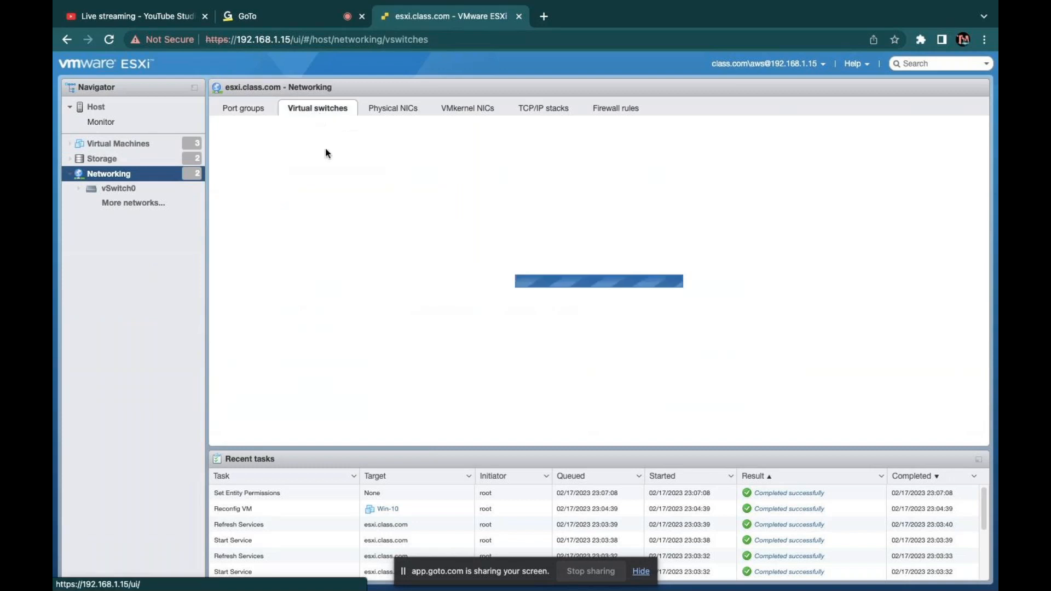
# Step: Try to add a port group named 'test' from the Port groups list
pyautogui.click(255, 107)
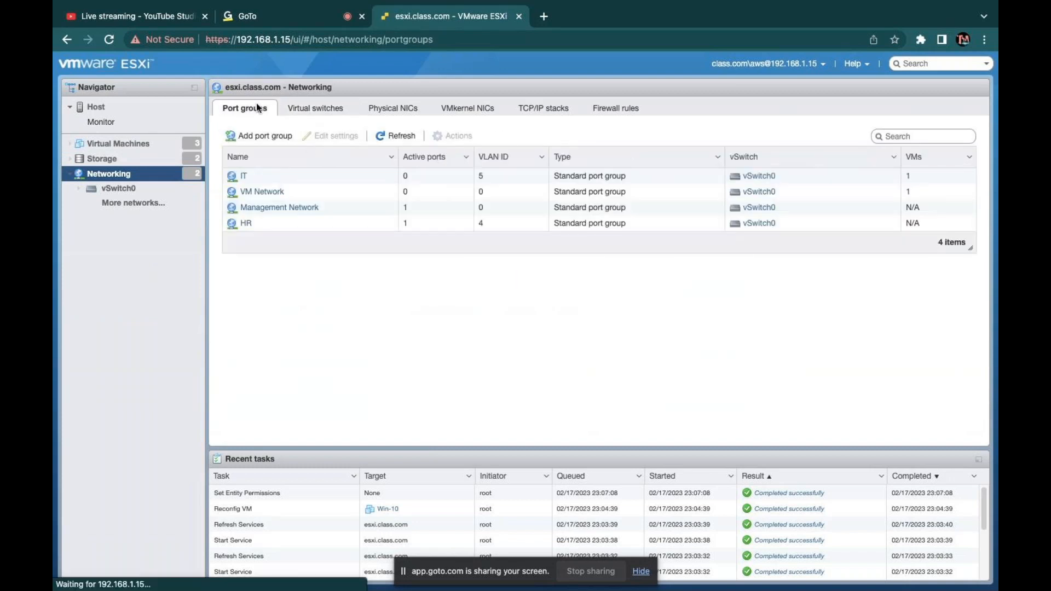
pyautogui.click(261, 136)
pyautogui.tripleClick(512, 274)
pyautogui.click(513, 273)
pyautogui.moveTo(513, 273); pyautogui.dragTo(438, 250)
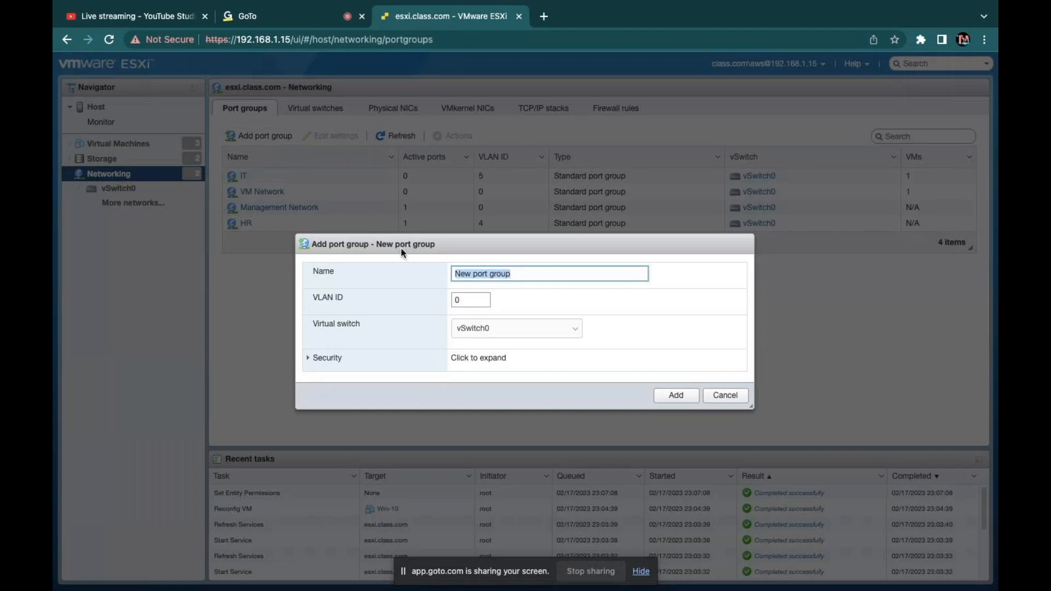
pyautogui.write('test')
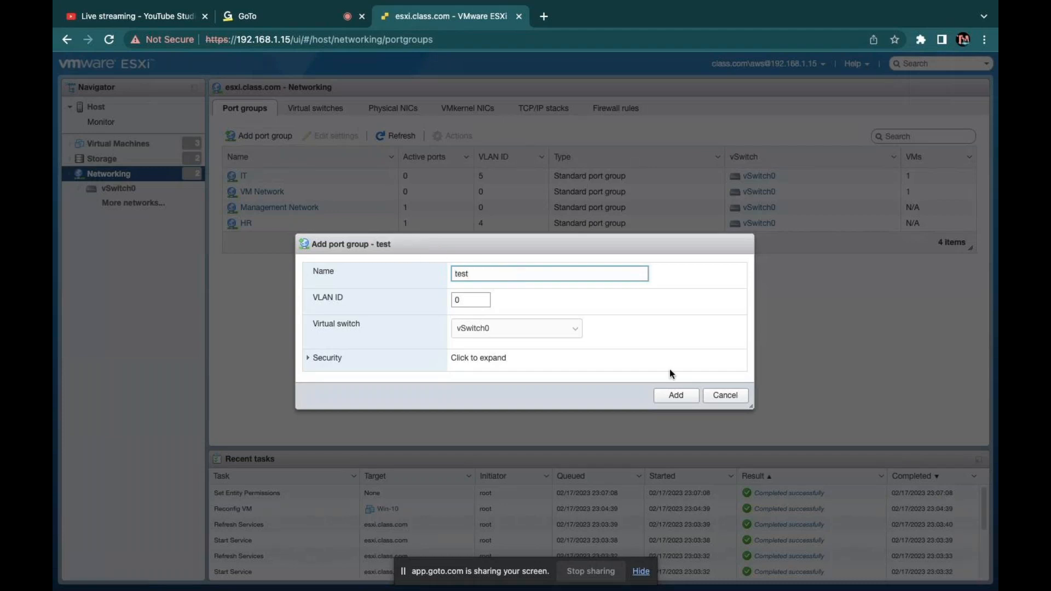
pyautogui.click(692, 394)
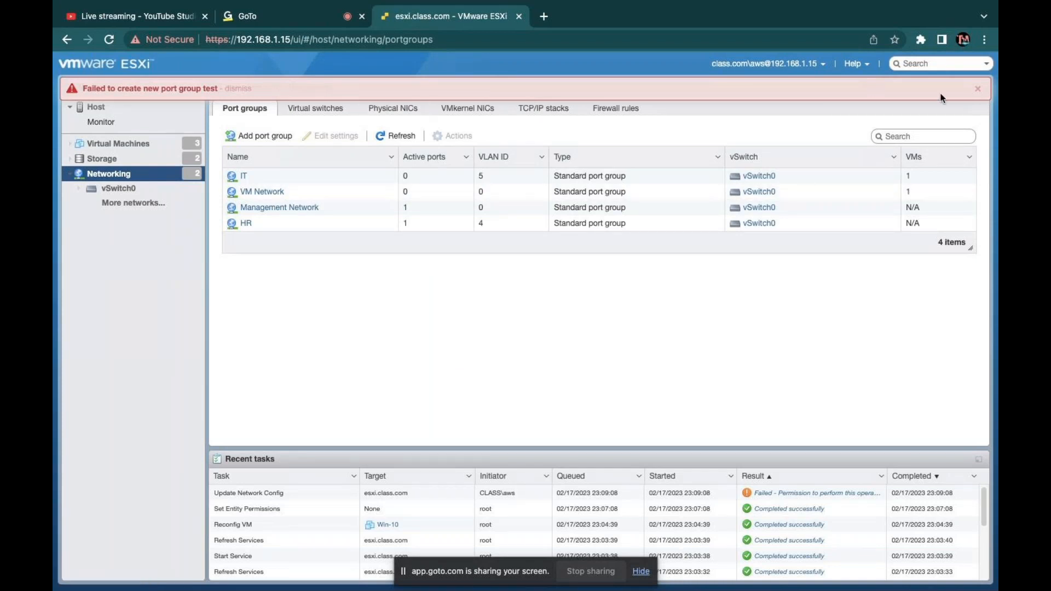
# Step: Close the permission-failure notice and view the Physical NICs and TCP/IP stacks
pyautogui.click(978, 90)
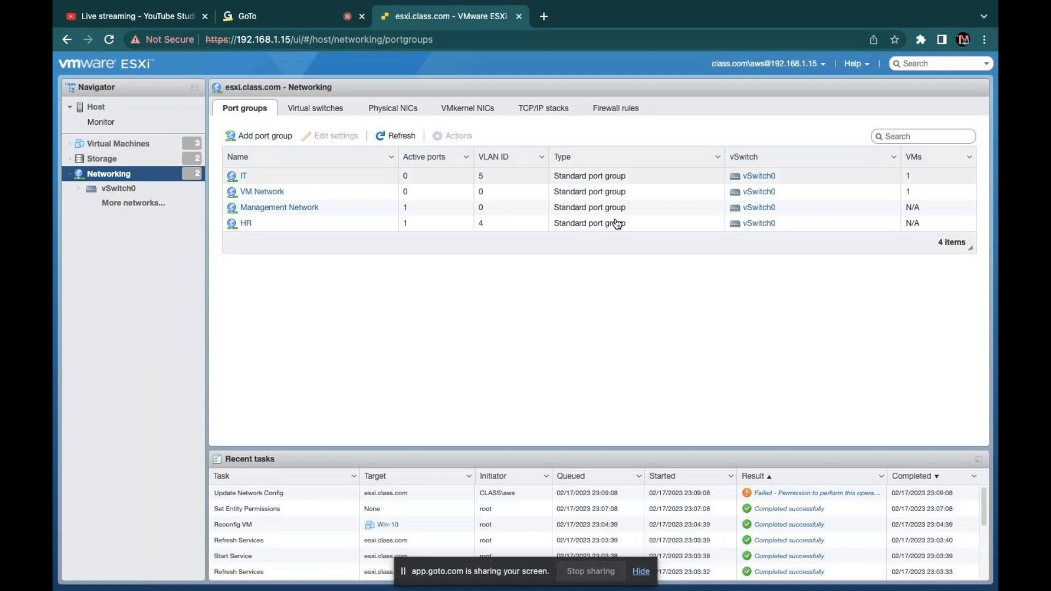
pyautogui.click(393, 110)
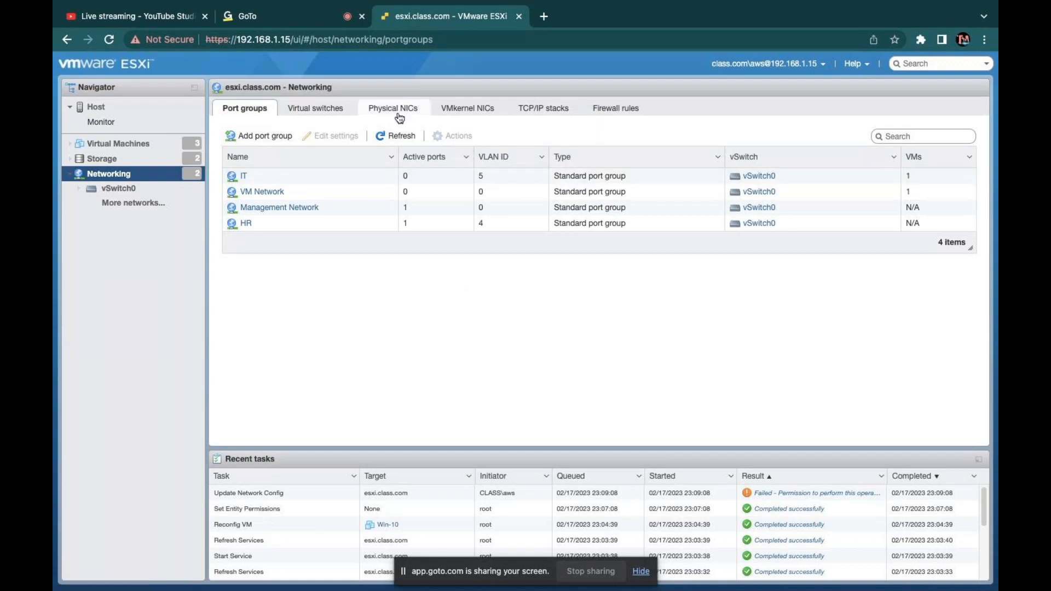
pyautogui.click(531, 108)
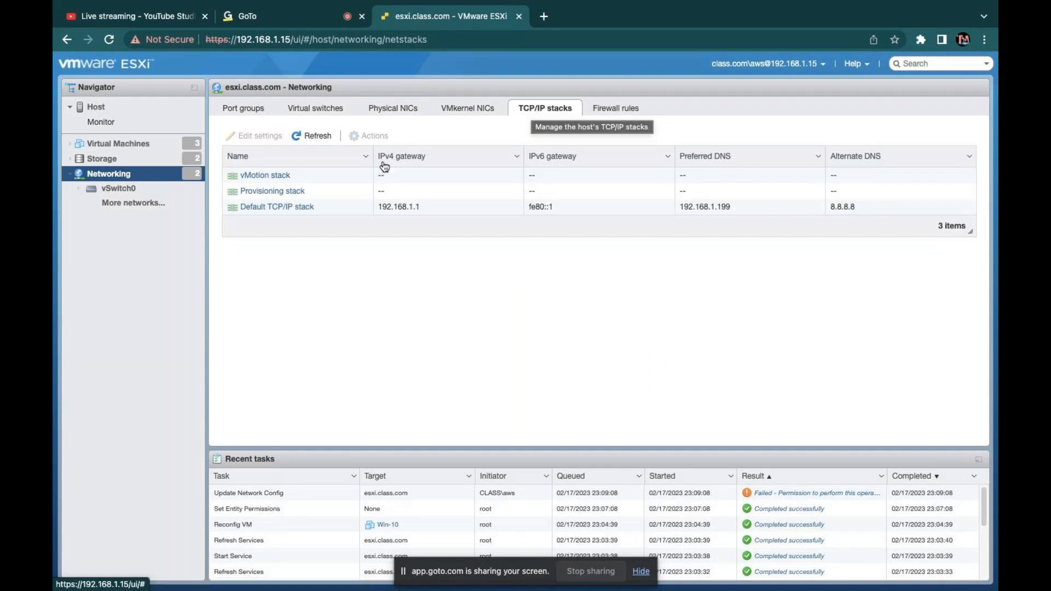
# Step: Refresh the TCP/IP stacks list, then switch to the browser session signed in as root
pyautogui.click(314, 136)
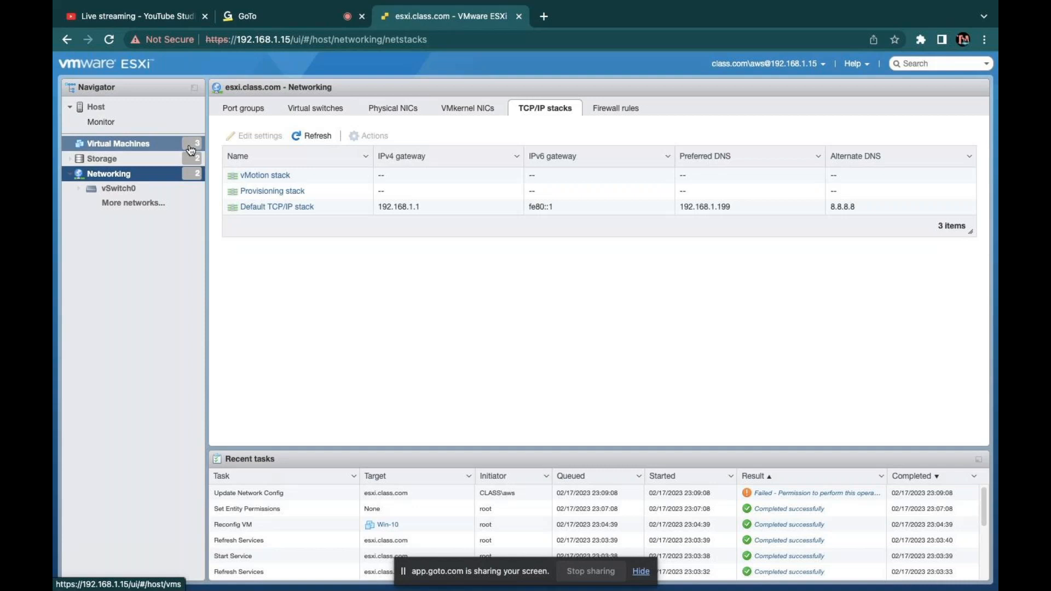
pyautogui.hotkey('ctrl', 'Right')
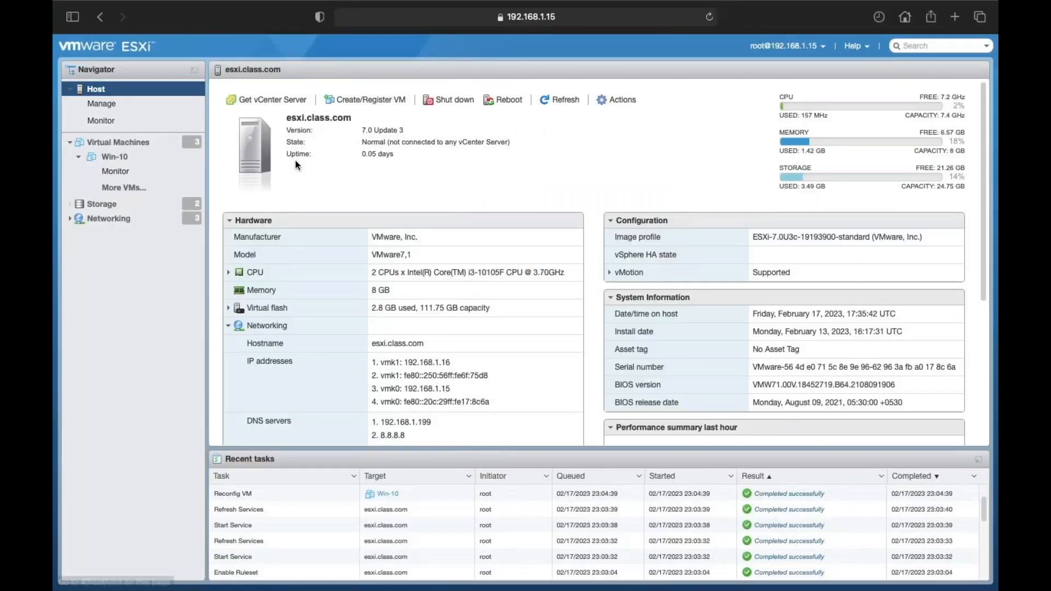
# Step: Pass the Active Directory users list and switch to the OneNote NIC-2/SAN storage diagram
pyautogui.hotkey('ctrl', 'Right')
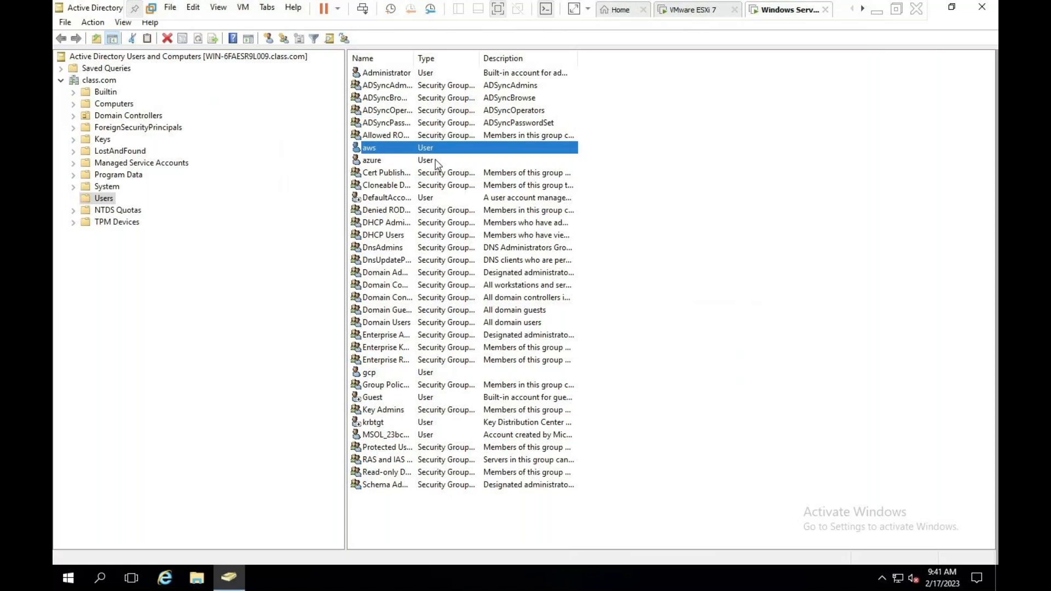
pyautogui.hotkey('ctrl', 'Right')
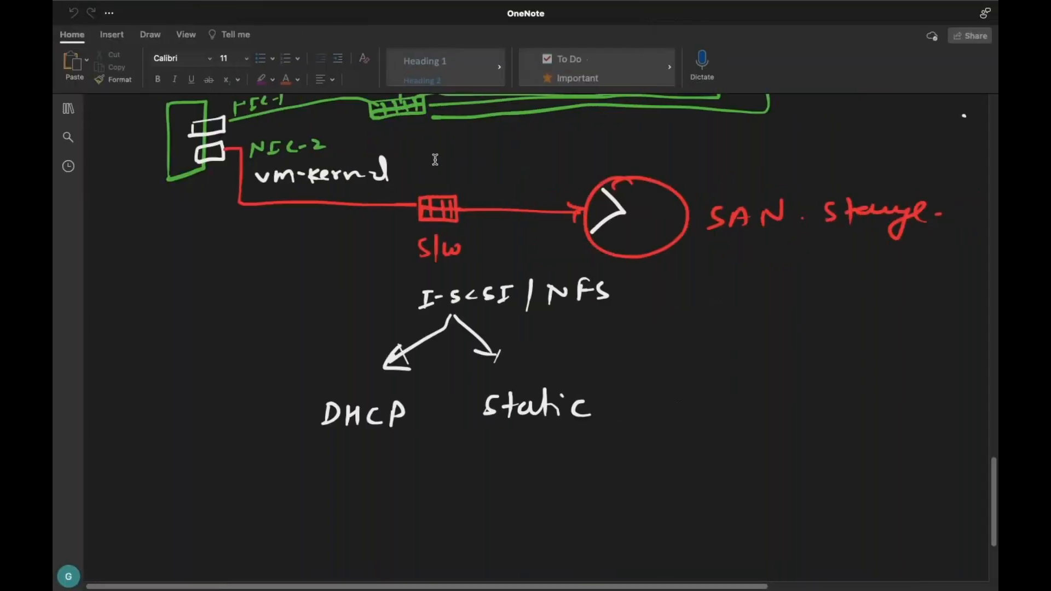
# Step: Add a OneNote page titled 'VCenter Server Installation' and collapse the section and page lists
pyautogui.scroll(-3, 444, 458)
pyautogui.click(68, 109)
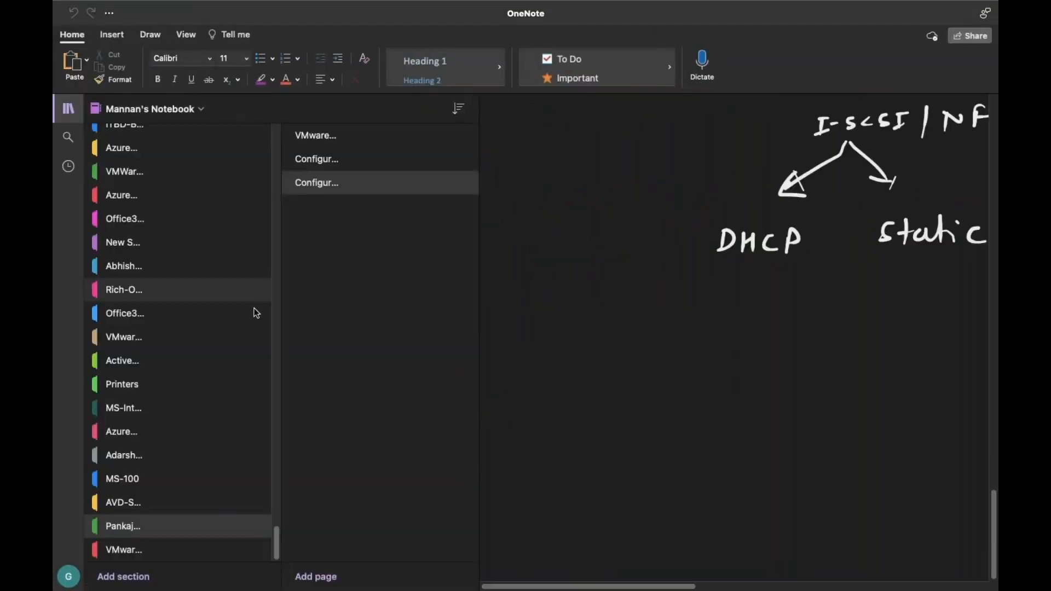
pyautogui.click(316, 578)
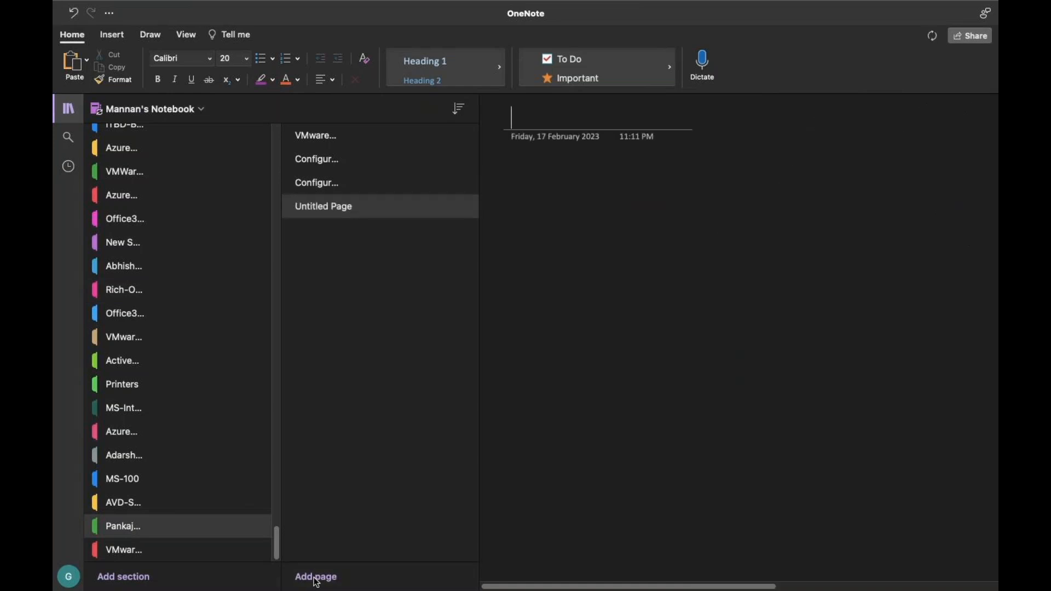
pyautogui.write('VCente')
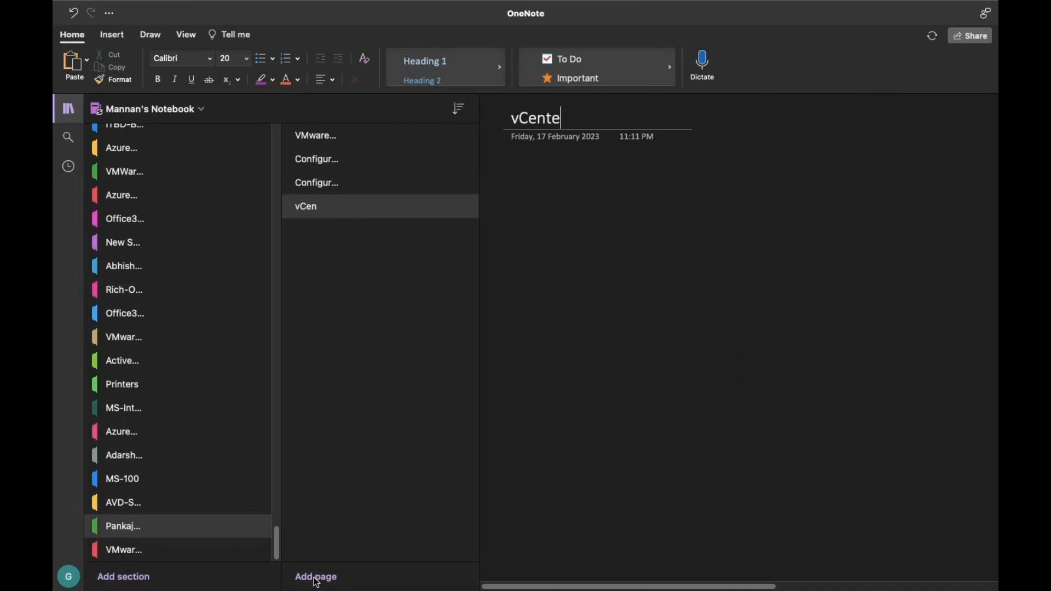
pyautogui.write('r Server')
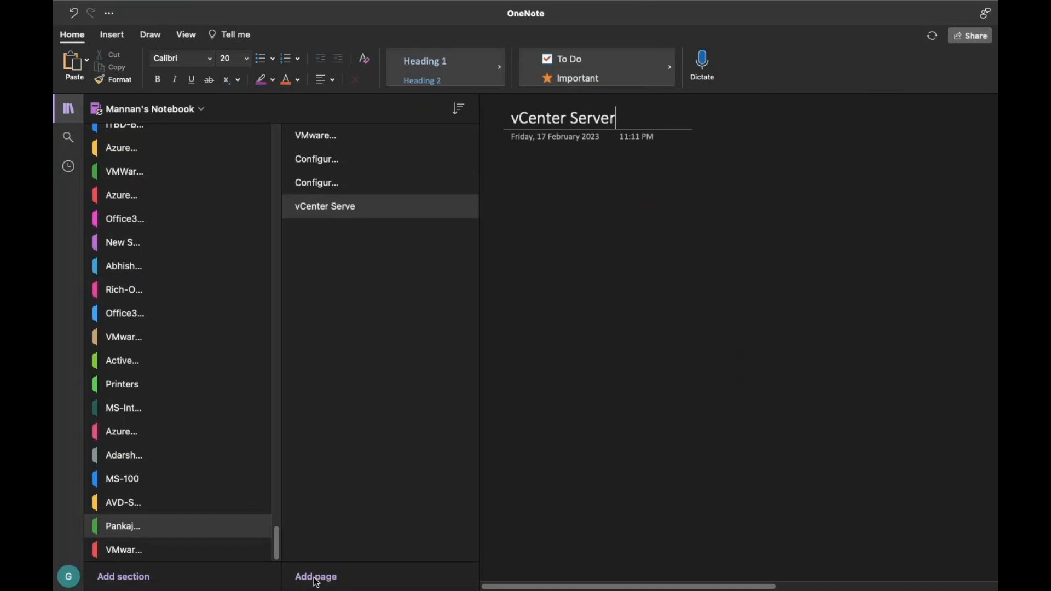
pyautogui.write(' Installation')
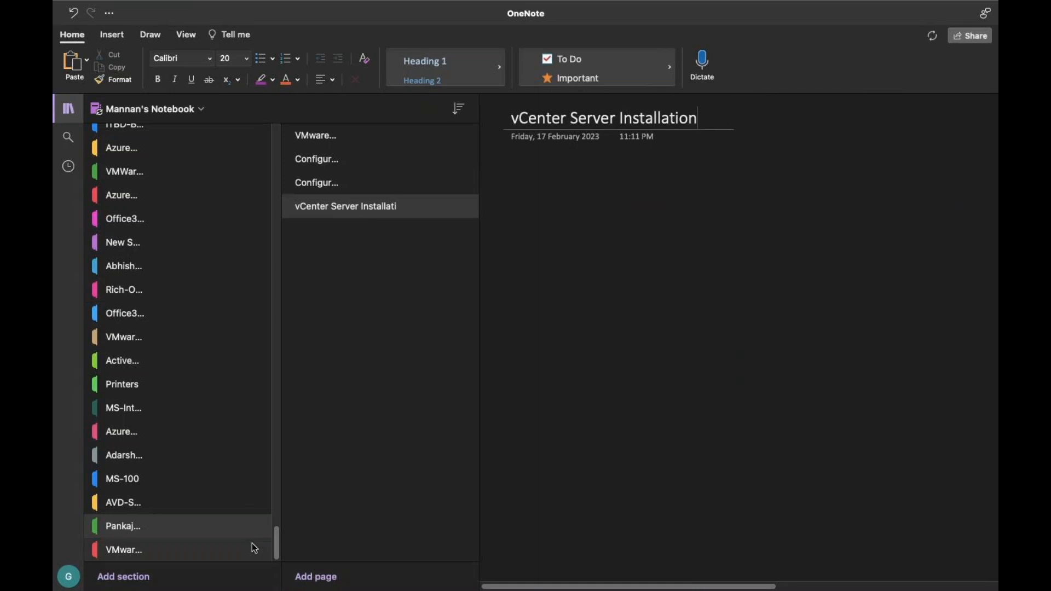
pyautogui.click(70, 111)
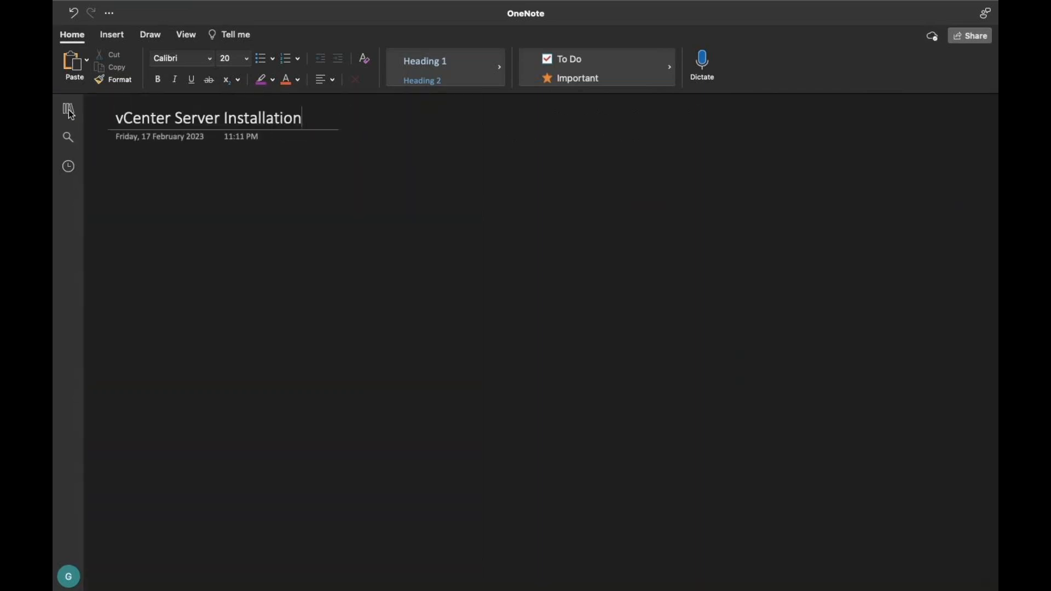
# Step: Draw a green server box labelled ESXI with the pen
pyautogui.click(150, 35)
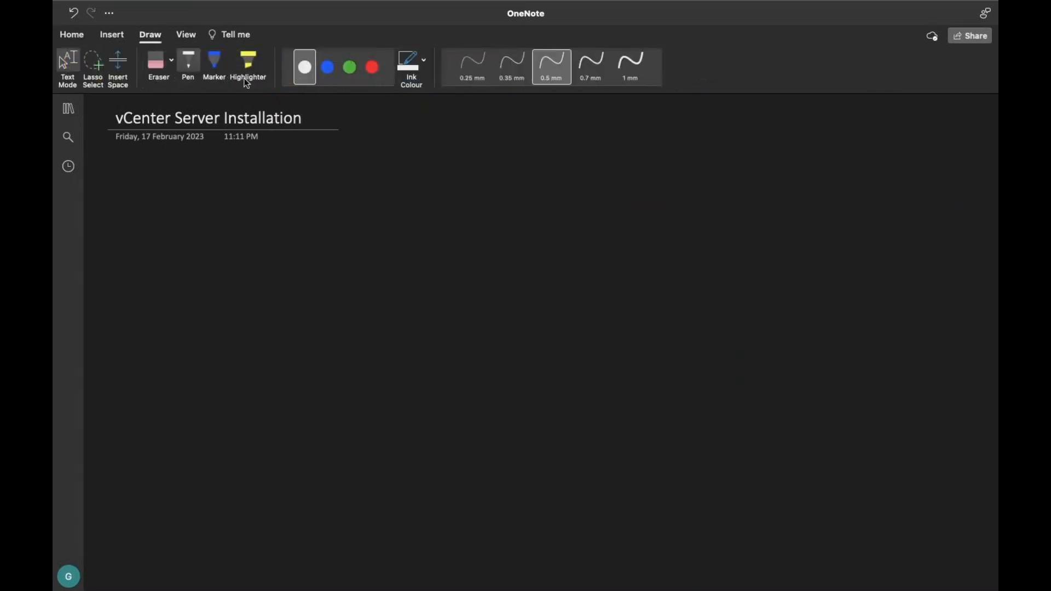
pyautogui.click(351, 68)
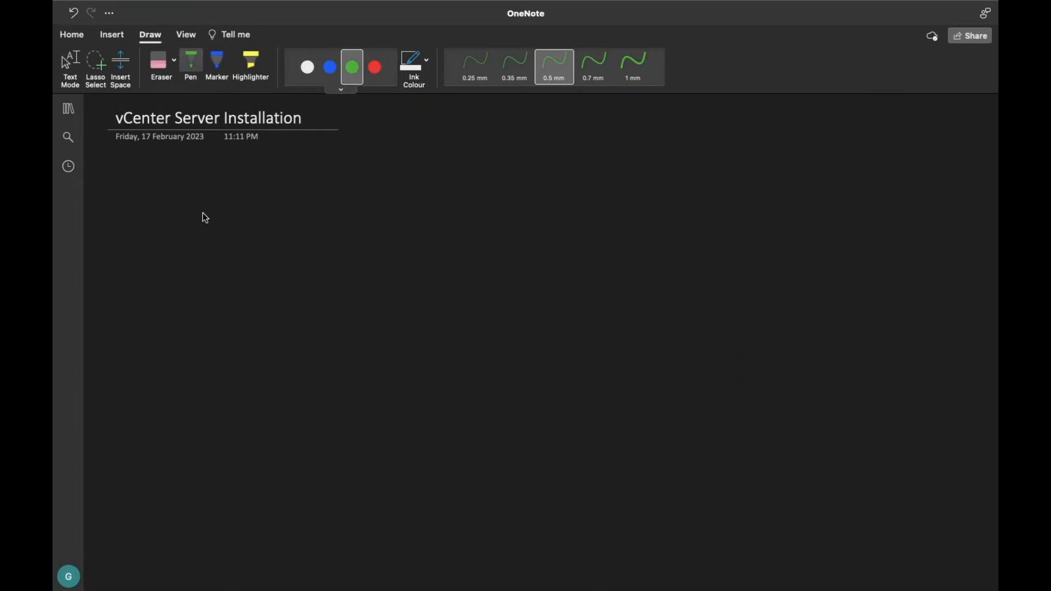
pyautogui.moveTo(138, 265); pyautogui.dragTo(138, 344)
pyautogui.moveTo(138, 265)
pyautogui.mouseDown()
pyautogui.moveTo(190, 263)
pyautogui.moveTo(193, 342)
pyautogui.moveTo(139, 343)
pyautogui.moveTo(138, 392)
pyautogui.moveTo(149, 391)
pyautogui.mouseUp()
pyautogui.moveTo(140, 375); pyautogui.dragTo(153, 373)
pyautogui.moveTo(139, 383)
pyautogui.mouseDown()
pyautogui.moveTo(181, 391)
pyautogui.moveTo(170, 391)
pyautogui.moveTo(196, 375)
pyautogui.mouseUp()
pyautogui.moveTo(191, 377); pyautogui.dragTo(190, 391)
pyautogui.moveTo(185, 391); pyautogui.dragTo(195, 391)
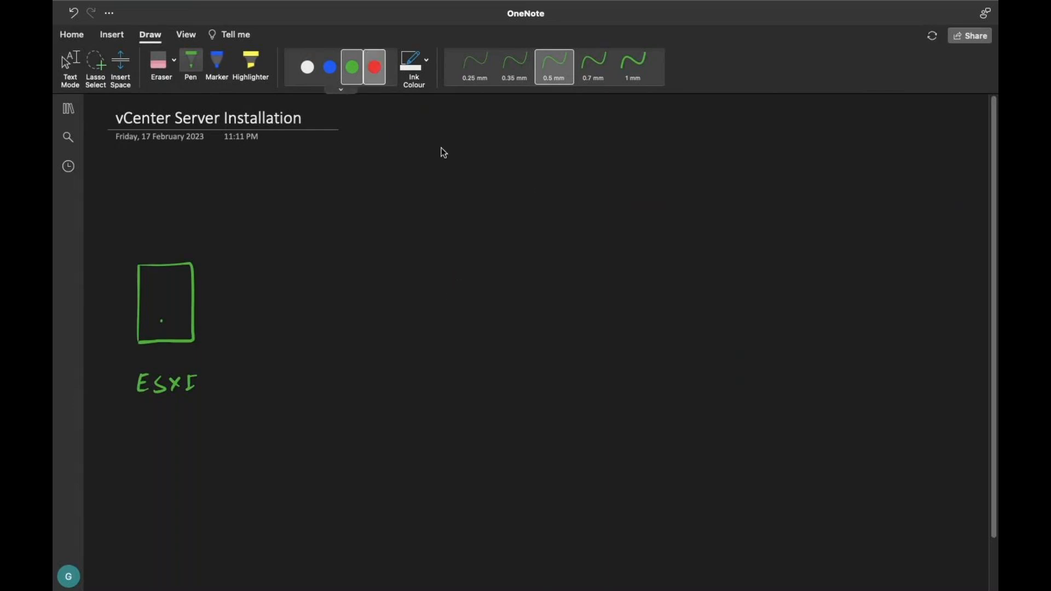
# Step: Sketch a red monitor and handwrite 'Domain' beside it
pyautogui.click(369, 65)
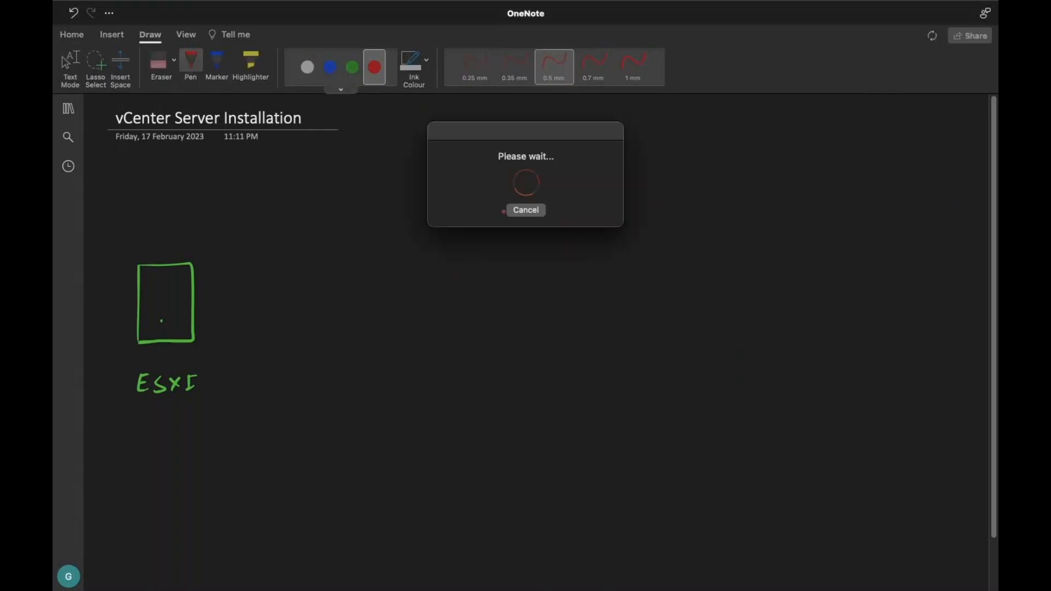
pyautogui.moveTo(512, 227)
pyautogui.mouseDown()
pyautogui.moveTo(512, 196)
pyautogui.moveTo(553, 197)
pyautogui.moveTo(515, 226)
pyautogui.mouseUp()
pyautogui.moveTo(554, 197)
pyautogui.mouseDown()
pyautogui.moveTo(518, 227)
pyautogui.moveTo(540, 239)
pyautogui.moveTo(518, 239)
pyautogui.mouseUp()
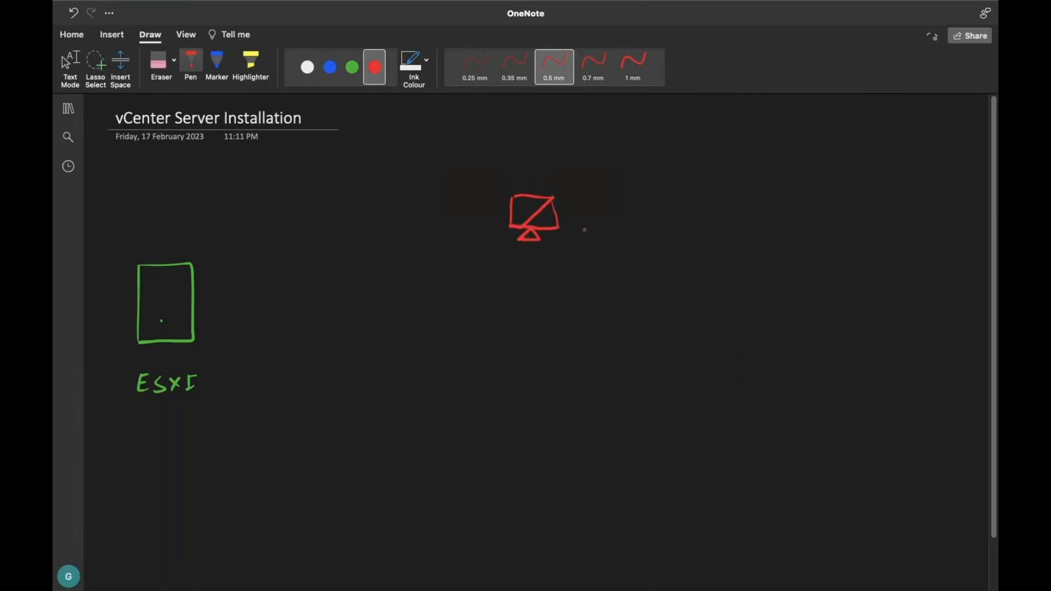
pyautogui.moveTo(578, 227)
pyautogui.mouseDown()
pyautogui.moveTo(575, 242)
pyautogui.moveTo(676, 236)
pyautogui.moveTo(686, 248)
pyautogui.mouseUp()
pyautogui.click(658, 229)
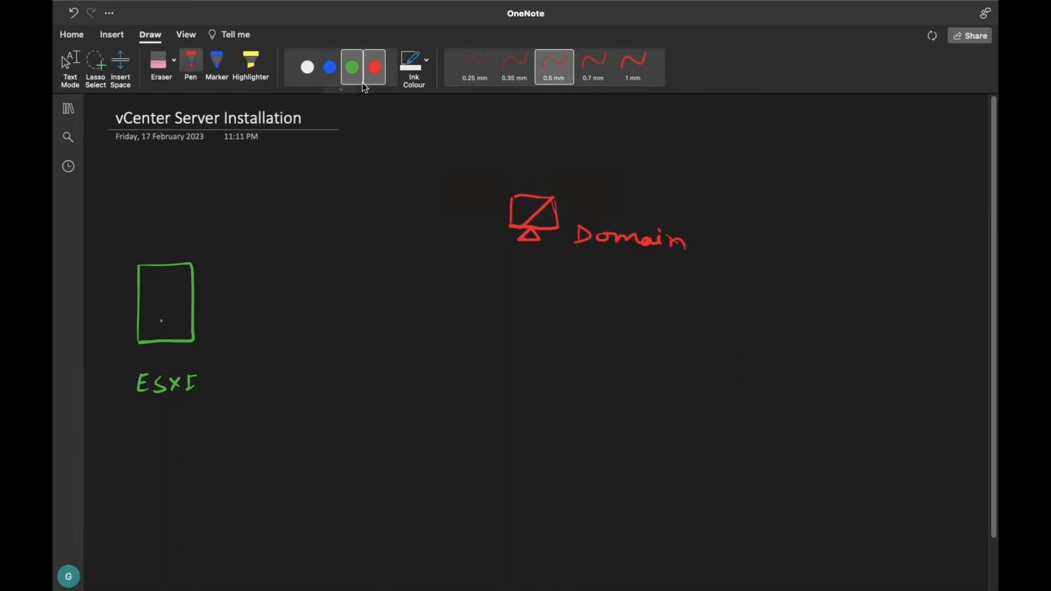
# Step: Write 'class.com' in green under Domain and draw a two-headed arrow to the ESXi box
pyautogui.click(352, 67)
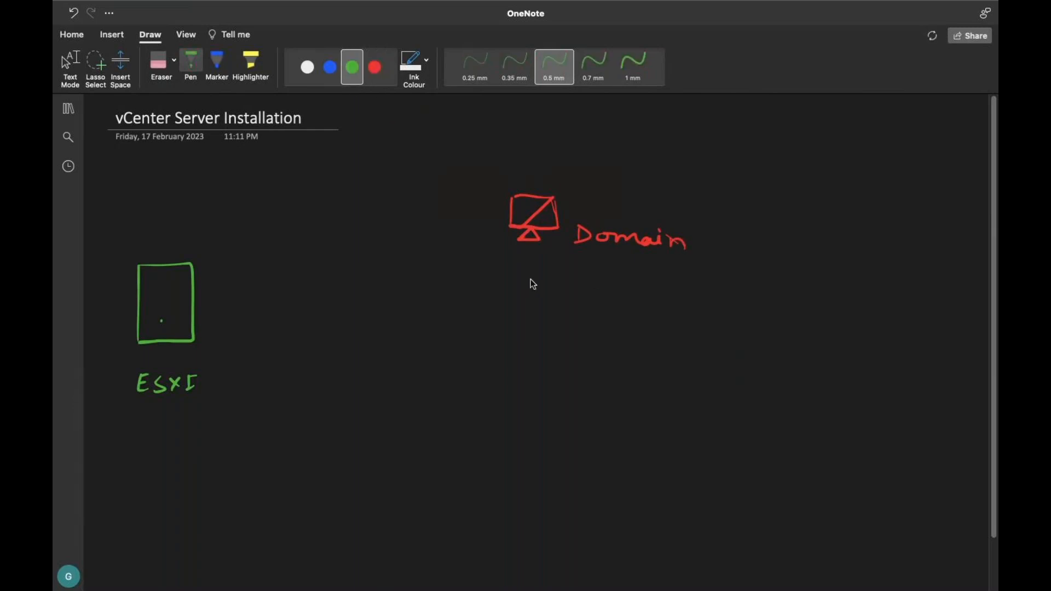
pyautogui.moveTo(535, 278); pyautogui.dragTo(554, 285)
pyautogui.press('super+z')
pyautogui.write('z')
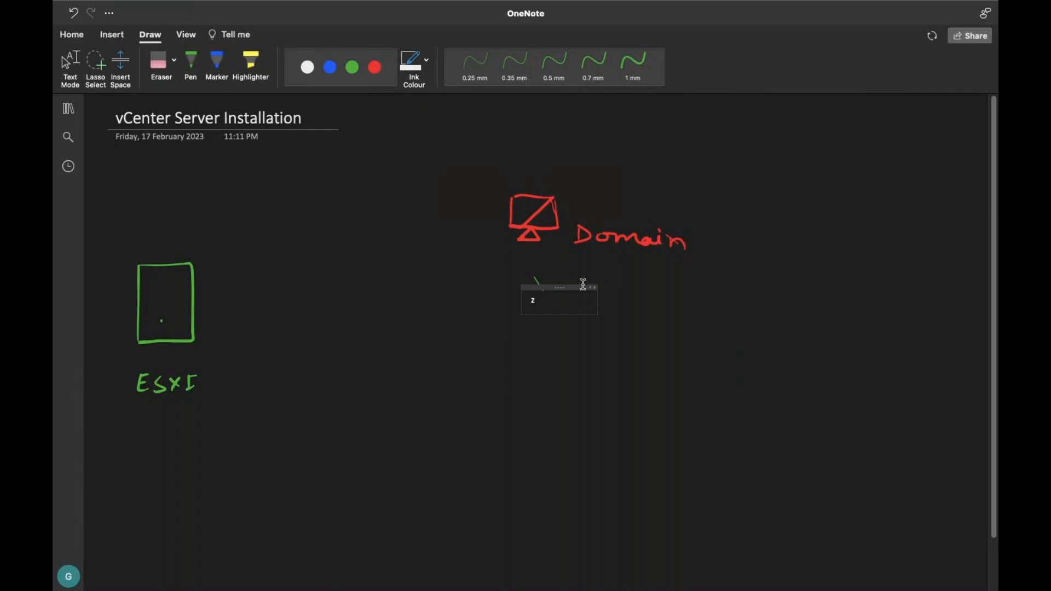
pyautogui.click(352, 67)
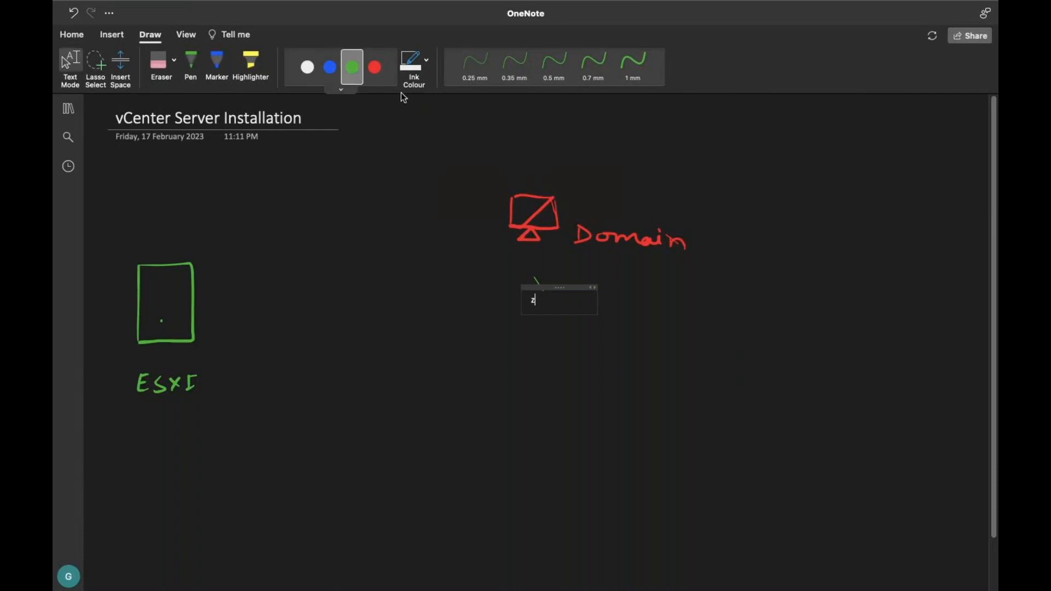
pyautogui.moveTo(597, 272)
pyautogui.mouseDown()
pyautogui.moveTo(598, 290)
pyautogui.moveTo(711, 291)
pyautogui.mouseUp()
pyautogui.click(652, 284)
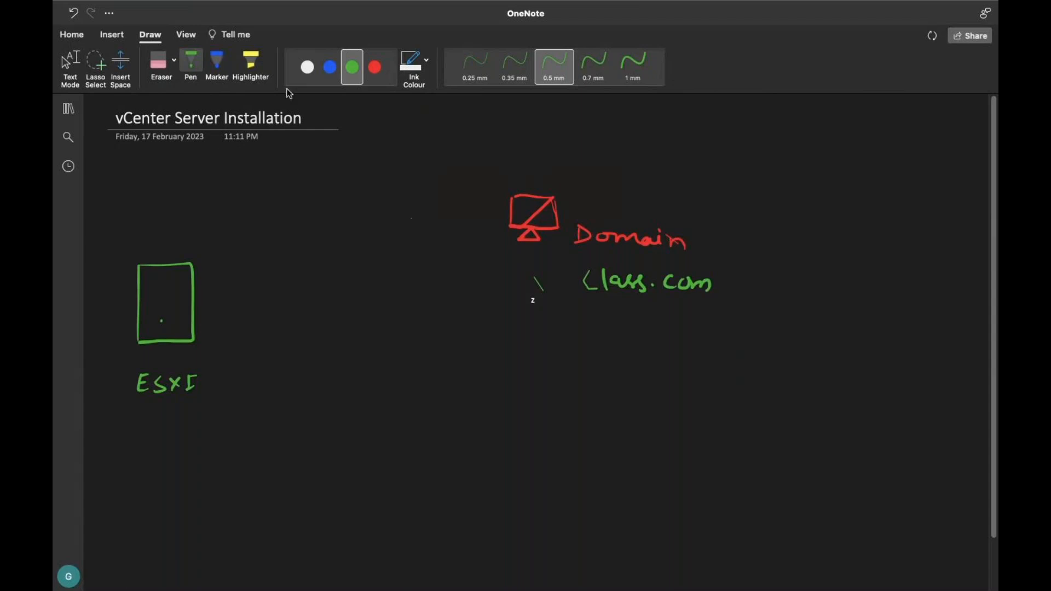
pyautogui.moveTo(523, 239); pyautogui.dragTo(195, 296)
pyautogui.moveTo(509, 237)
pyautogui.mouseDown()
pyautogui.moveTo(521, 243)
pyautogui.moveTo(513, 252)
pyautogui.mouseUp()
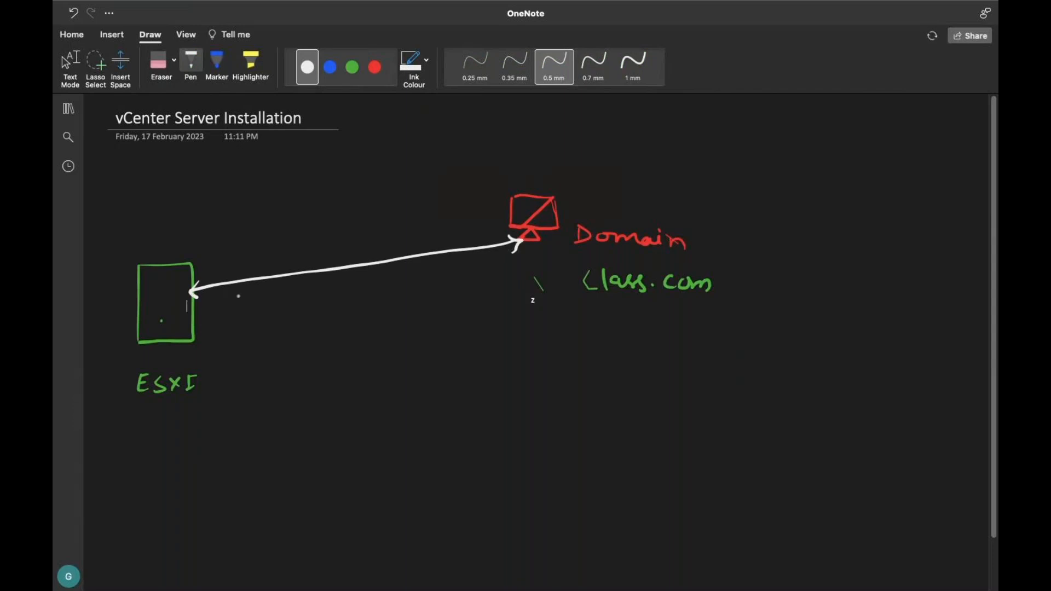
# Step: In blue ink, draw an arrow under ESXi to a boxed 'VCSA' and write 'IP, Name' below it
pyautogui.click(330, 67)
pyautogui.moveTo(164, 402)
pyautogui.mouseDown()
pyautogui.moveTo(163, 421)
pyautogui.moveTo(182, 431)
pyautogui.moveTo(224, 409)
pyautogui.moveTo(254, 426)
pyautogui.moveTo(282, 411)
pyautogui.moveTo(295, 427)
pyautogui.moveTo(289, 419)
pyautogui.mouseUp()
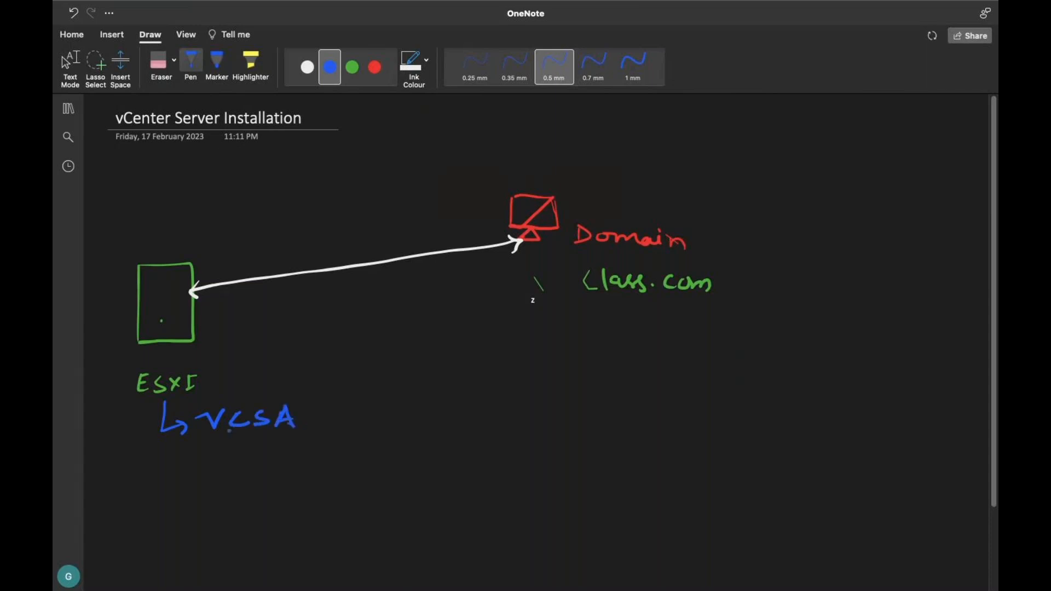
pyautogui.moveTo(198, 405)
pyautogui.mouseDown()
pyautogui.moveTo(200, 444)
pyautogui.moveTo(319, 400)
pyautogui.moveTo(257, 441)
pyautogui.moveTo(201, 443)
pyautogui.mouseUp()
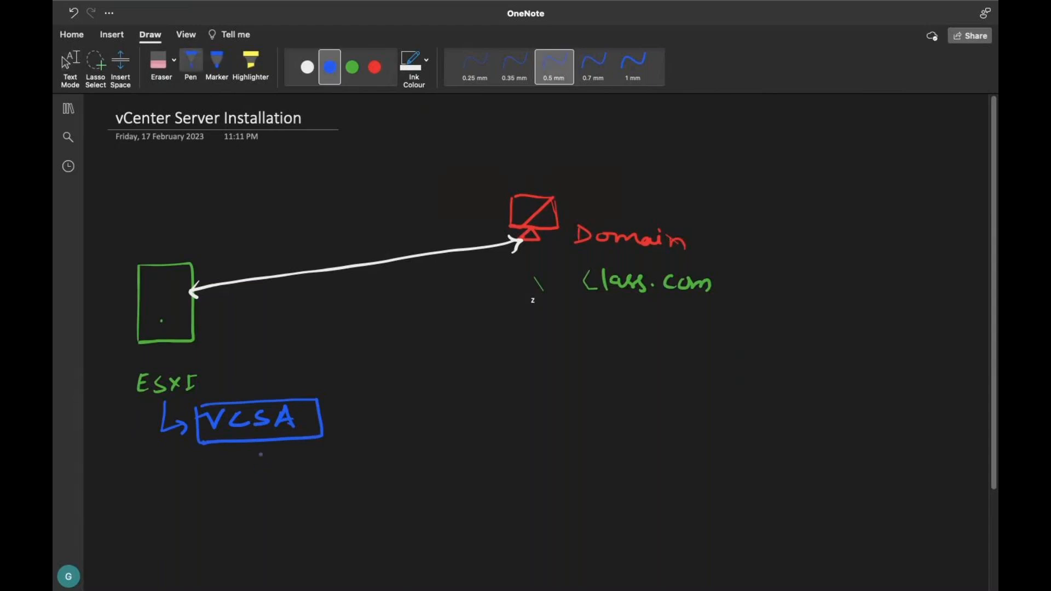
pyautogui.moveTo(260, 448)
pyautogui.mouseDown()
pyautogui.moveTo(246, 500)
pyautogui.moveTo(253, 486)
pyautogui.moveTo(263, 500)
pyautogui.moveTo(318, 484)
pyautogui.moveTo(372, 493)
pyautogui.mouseUp()
pyautogui.click(289, 489)
pyautogui.click(274, 500)
pyautogui.click(381, 491)
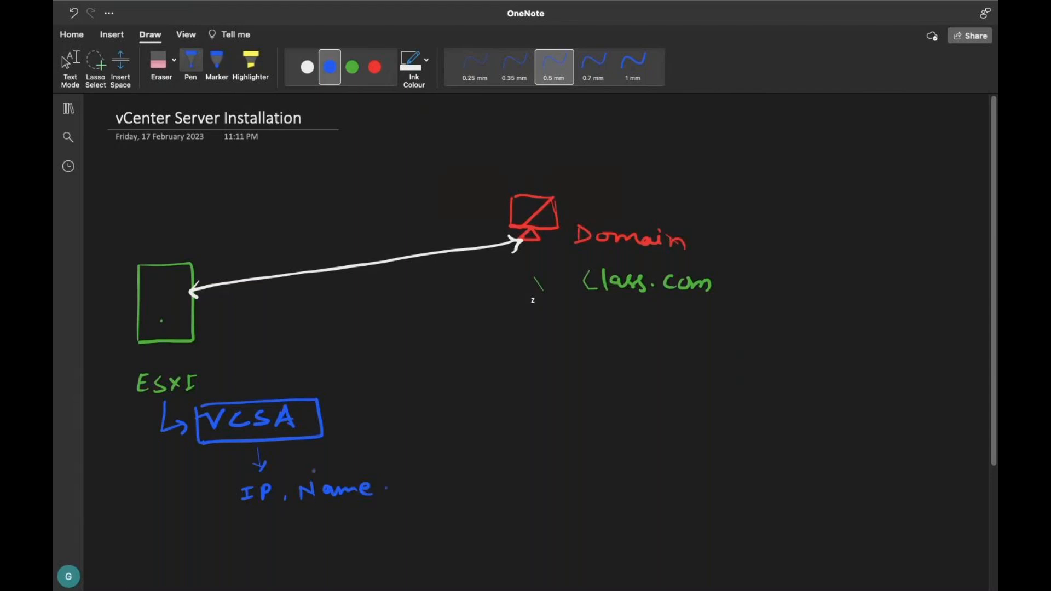
# Step: In green ink, brace 'IP, Name' and arrow it to Domain with a circled 'DNS'
pyautogui.click(352, 66)
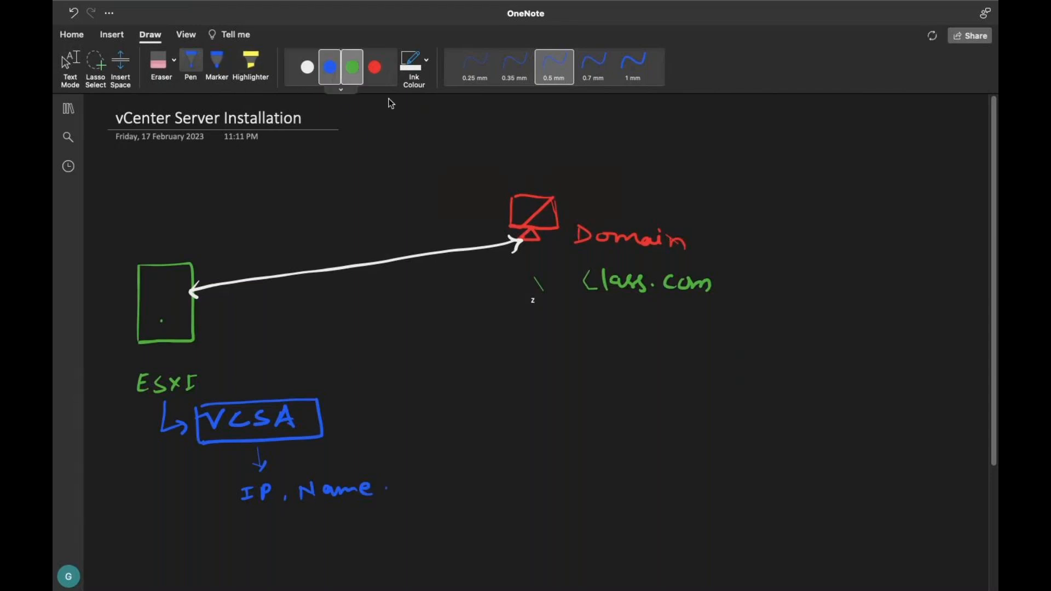
pyautogui.moveTo(261, 520)
pyautogui.mouseDown()
pyautogui.moveTo(308, 527)
pyautogui.moveTo(375, 508)
pyautogui.mouseUp()
pyautogui.moveTo(335, 544)
pyautogui.mouseDown()
pyautogui.moveTo(519, 528)
pyautogui.moveTo(560, 254)
pyautogui.mouseUp()
pyautogui.moveTo(553, 276)
pyautogui.mouseDown()
pyautogui.moveTo(560, 253)
pyautogui.moveTo(575, 269)
pyautogui.mouseUp()
pyautogui.moveTo(591, 318)
pyautogui.mouseDown()
pyautogui.moveTo(590, 340)
pyautogui.moveTo(611, 322)
pyautogui.moveTo(630, 339)
pyautogui.moveTo(642, 329)
pyautogui.moveTo(618, 353)
pyautogui.moveTo(661, 324)
pyautogui.moveTo(609, 317)
pyautogui.mouseUp()
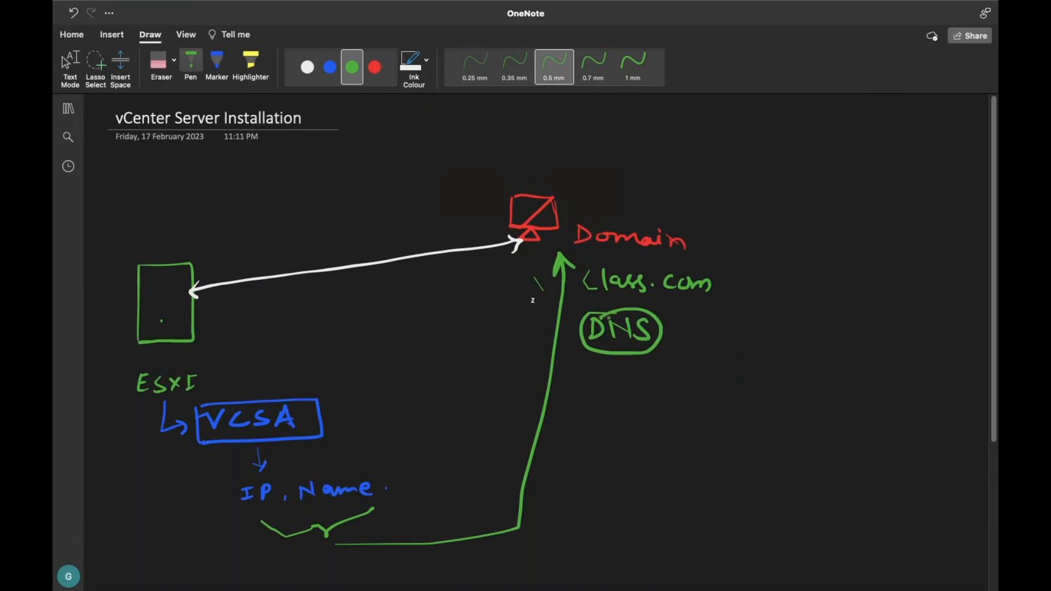
pyautogui.press('Escape')
# Step: Write ticked prerequisites Storage, Network and Domain on the page in white ink
pyautogui.moveTo(329, 116); pyautogui.dragTo(360, 100)
pyautogui.press('Escape')
pyautogui.moveTo(993, 387); pyautogui.dragTo(989, 539)
pyautogui.click(307, 68)
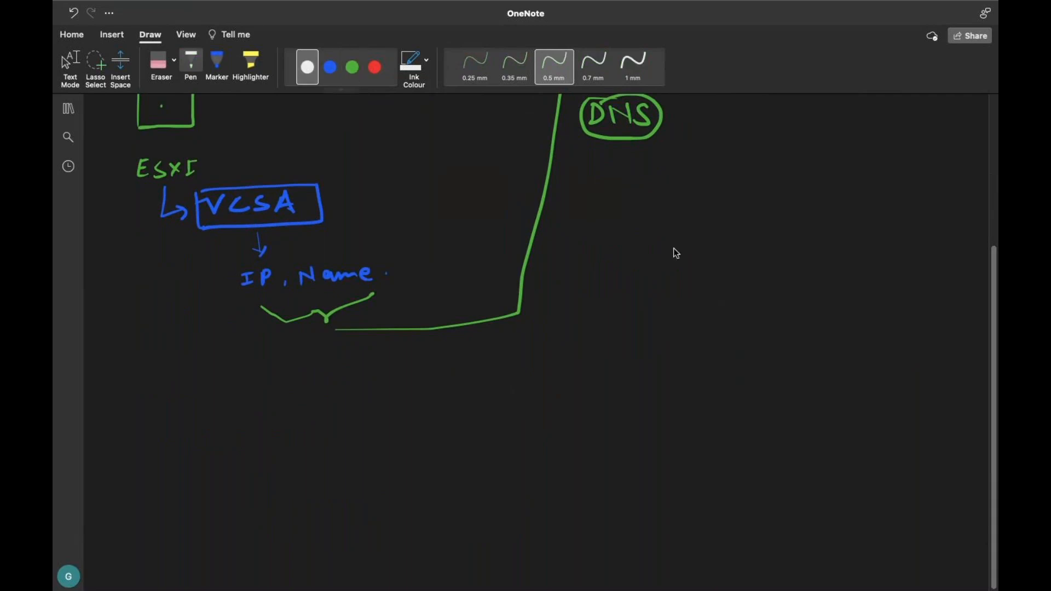
pyautogui.moveTo(689, 228)
pyautogui.mouseDown()
pyautogui.moveTo(742, 216)
pyautogui.moveTo(779, 232)
pyautogui.mouseUp()
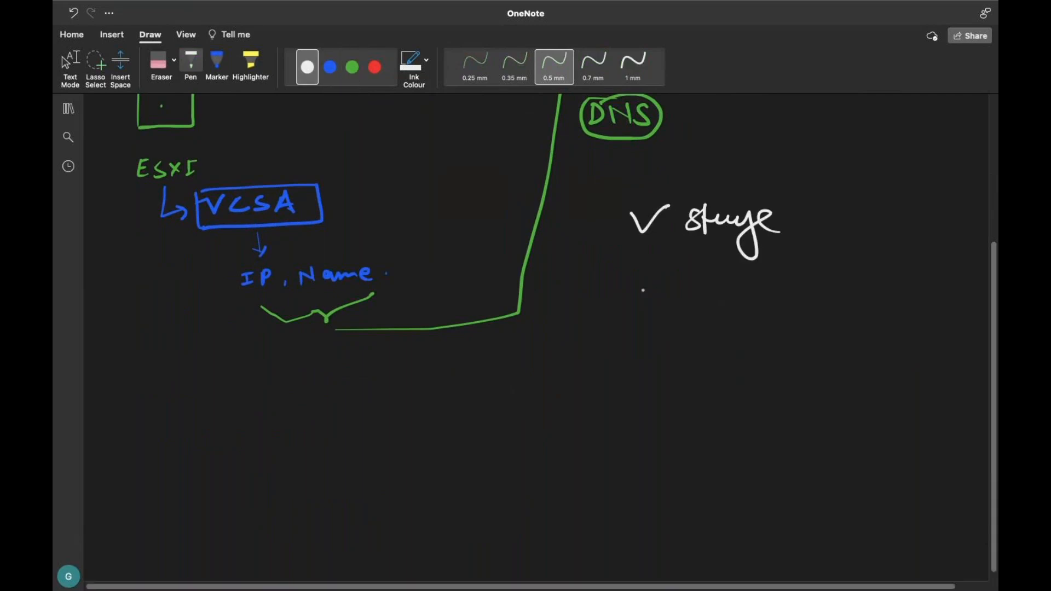
pyautogui.moveTo(635, 278)
pyautogui.mouseDown()
pyautogui.moveTo(670, 265)
pyautogui.moveTo(698, 305)
pyautogui.moveTo(722, 280)
pyautogui.moveTo(746, 280)
pyautogui.mouseUp()
pyautogui.moveTo(759, 265)
pyautogui.mouseDown()
pyautogui.moveTo(788, 287)
pyautogui.moveTo(841, 281)
pyautogui.moveTo(869, 307)
pyautogui.mouseUp()
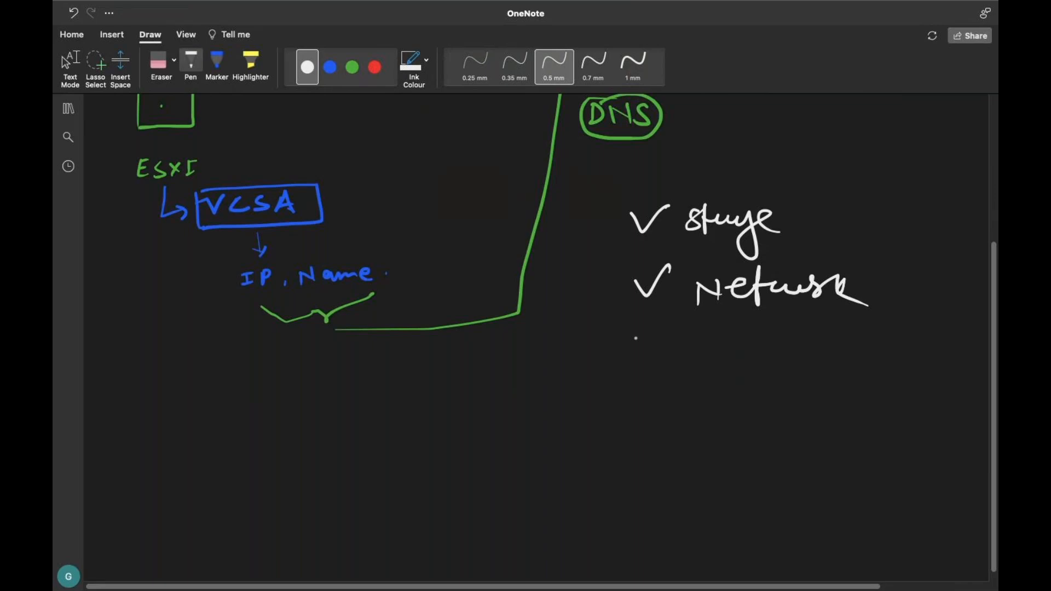
pyautogui.moveTo(632, 335)
pyautogui.mouseDown()
pyautogui.moveTo(664, 333)
pyautogui.moveTo(648, 362)
pyautogui.moveTo(664, 323)
pyautogui.moveTo(703, 358)
pyautogui.moveTo(745, 346)
pyautogui.moveTo(827, 359)
pyautogui.moveTo(841, 348)
pyautogui.moveTo(858, 365)
pyautogui.mouseUp()
pyautogui.click(705, 336)
# Step: Add a fourth ticked item 'VMs', circled, below Domain
pyautogui.moveTo(628, 415)
pyautogui.mouseDown()
pyautogui.moveTo(668, 396)
pyautogui.moveTo(699, 420)
pyautogui.moveTo(756, 411)
pyautogui.moveTo(798, 433)
pyautogui.moveTo(803, 417)
pyautogui.mouseUp()
pyautogui.moveTo(809, 412); pyautogui.dragTo(825, 436)
pyautogui.moveTo(775, 394)
pyautogui.mouseDown()
pyautogui.moveTo(744, 453)
pyautogui.moveTo(765, 457)
pyautogui.mouseUp()
pyautogui.moveTo(764, 392); pyautogui.dragTo(773, 461)
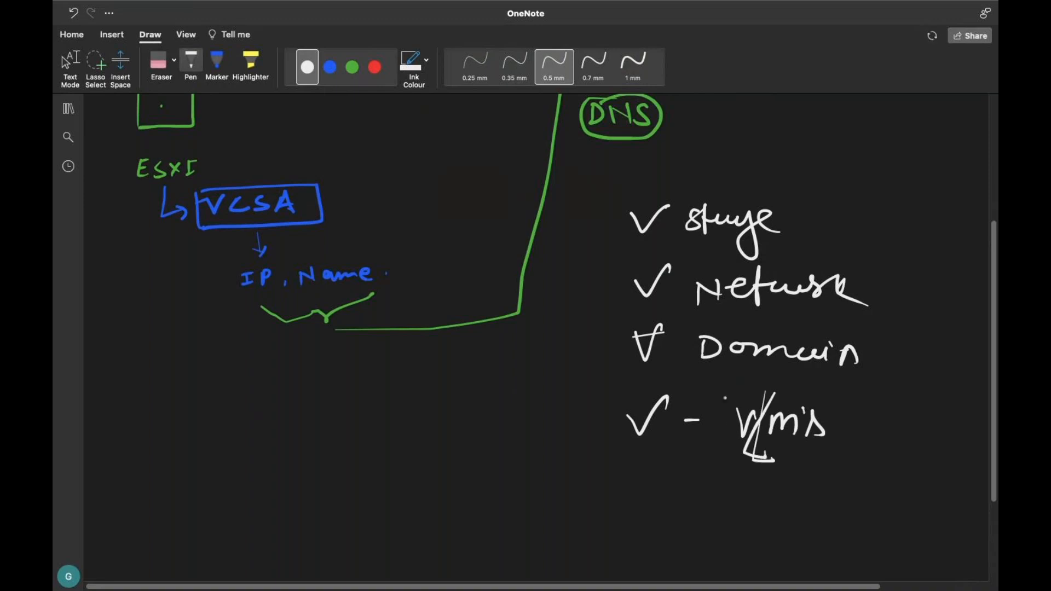
pyautogui.moveTo(755, 383)
pyautogui.mouseDown()
pyautogui.moveTo(784, 461)
pyautogui.moveTo(725, 432)
pyautogui.moveTo(807, 463)
pyautogui.mouseUp()
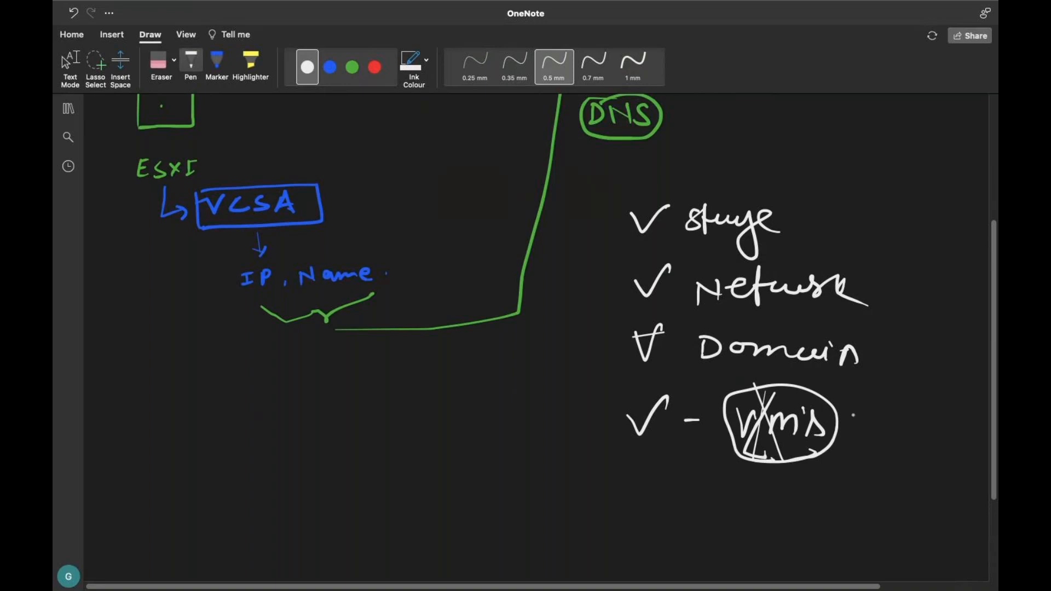
pyautogui.moveTo(860, 417); pyautogui.dragTo(905, 401)
# Step: Close the GoTo meeting tab, confirming Leave, to return to the ESXi host view
pyautogui.press('Escape')
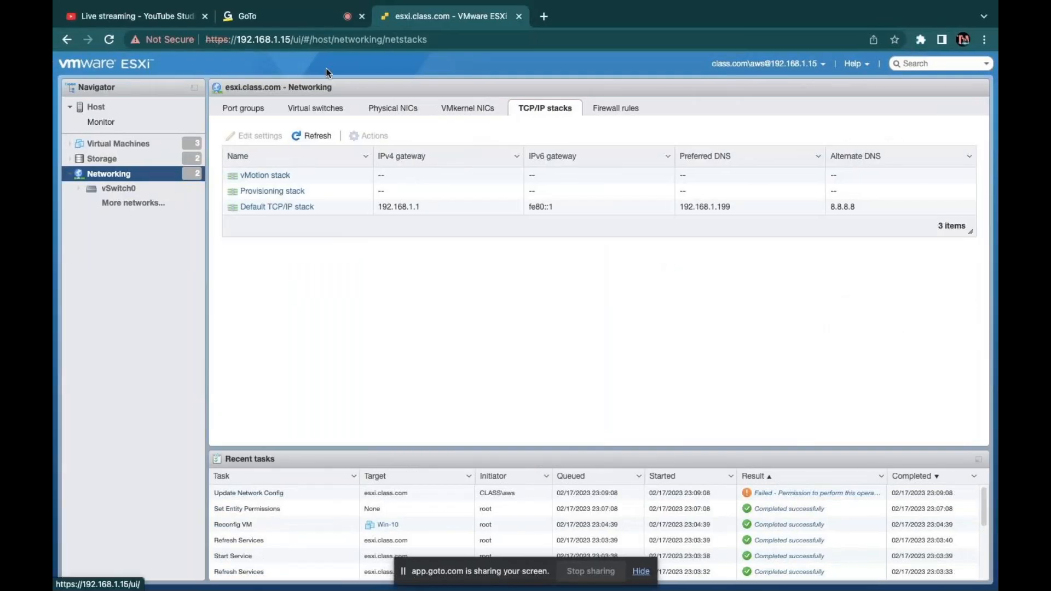
pyautogui.click(362, 17)
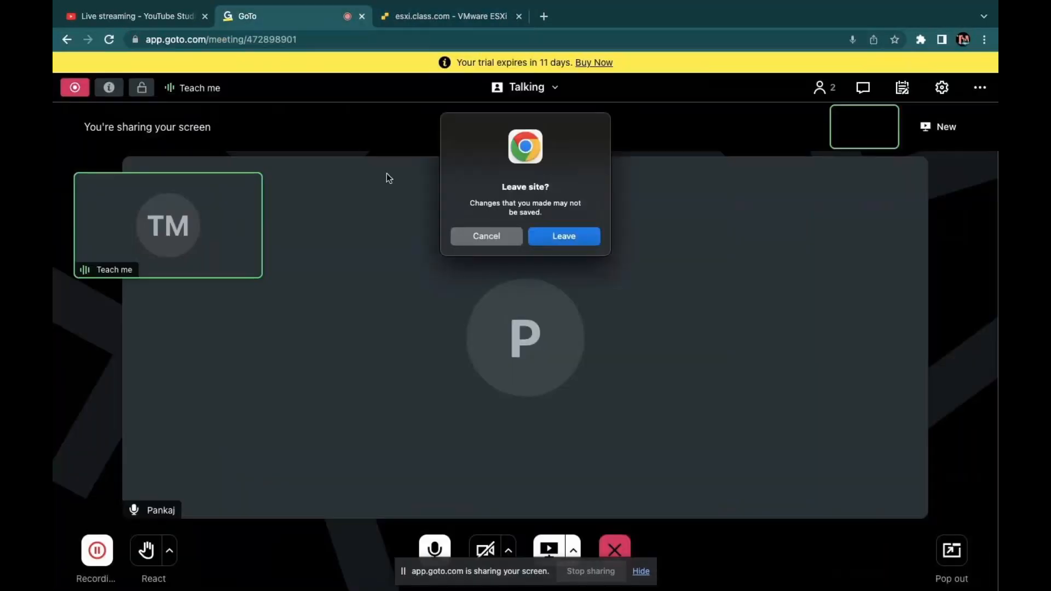
pyautogui.click(577, 237)
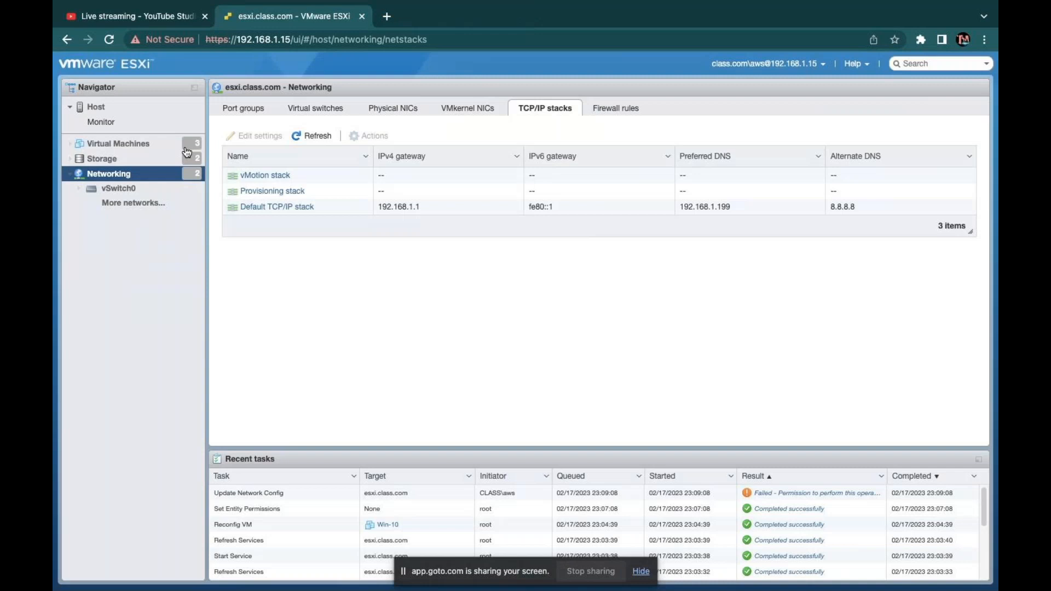